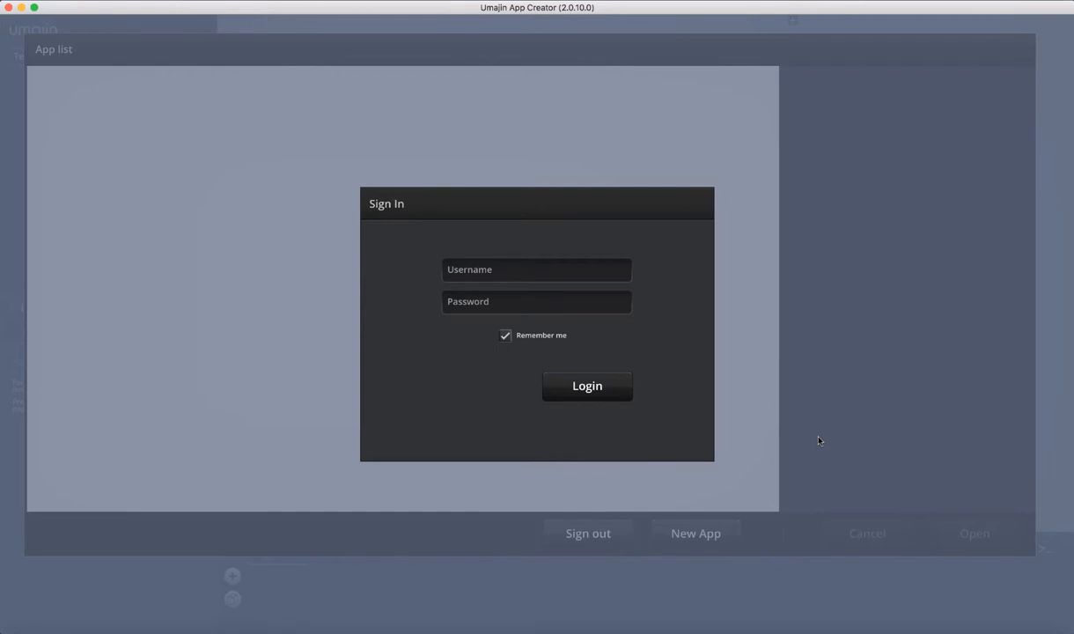
# Sign in to Umajin App Creator with the account e-mail and password
pyautogui.click(503, 276)
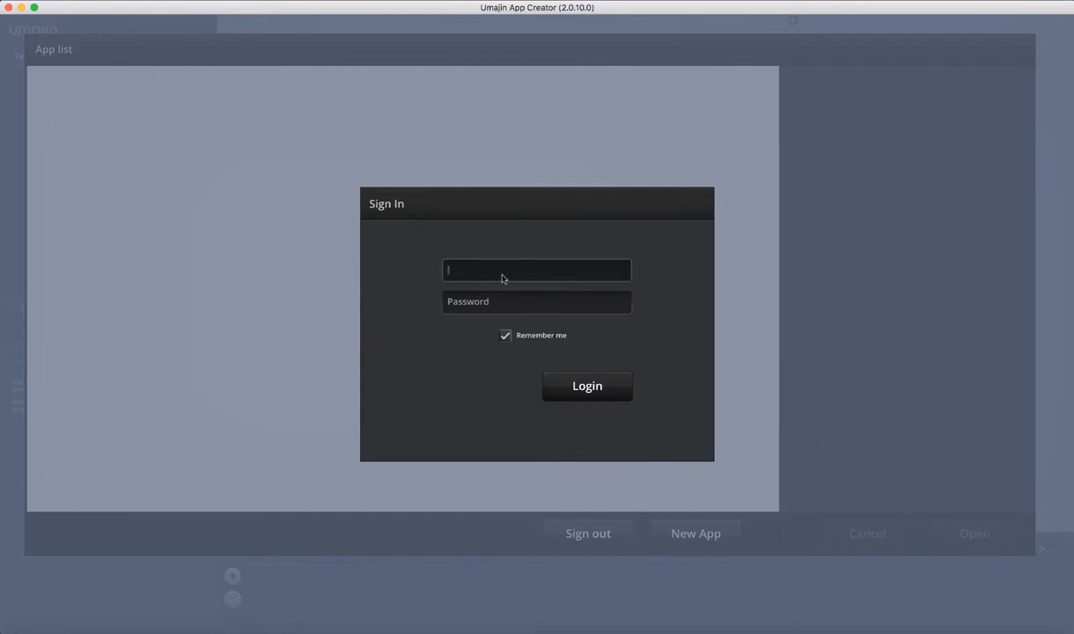
pyautogui.click(511, 301)
pyautogui.write('********')
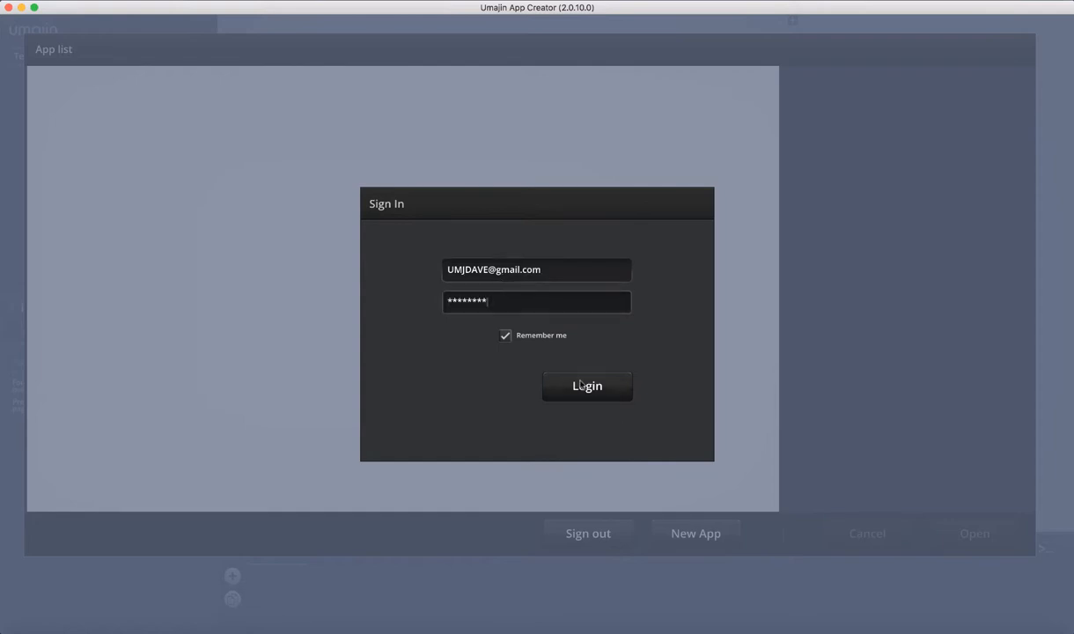
pyautogui.click(580, 384)
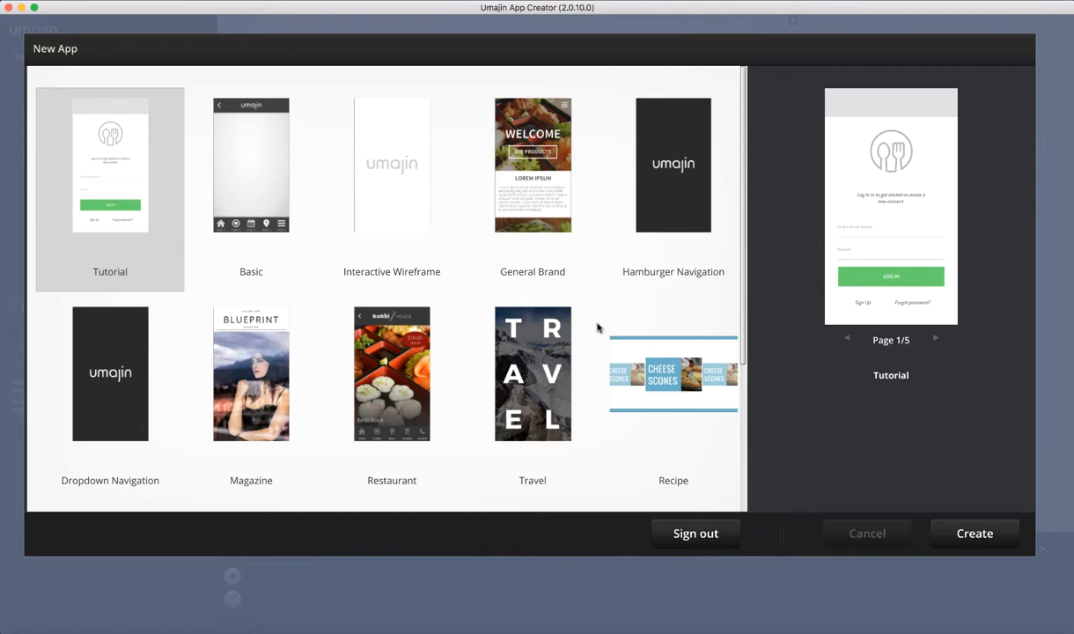
# Browse the template gallery and start a new app from the Hotel template
pyautogui.scroll(-3, 597, 328)
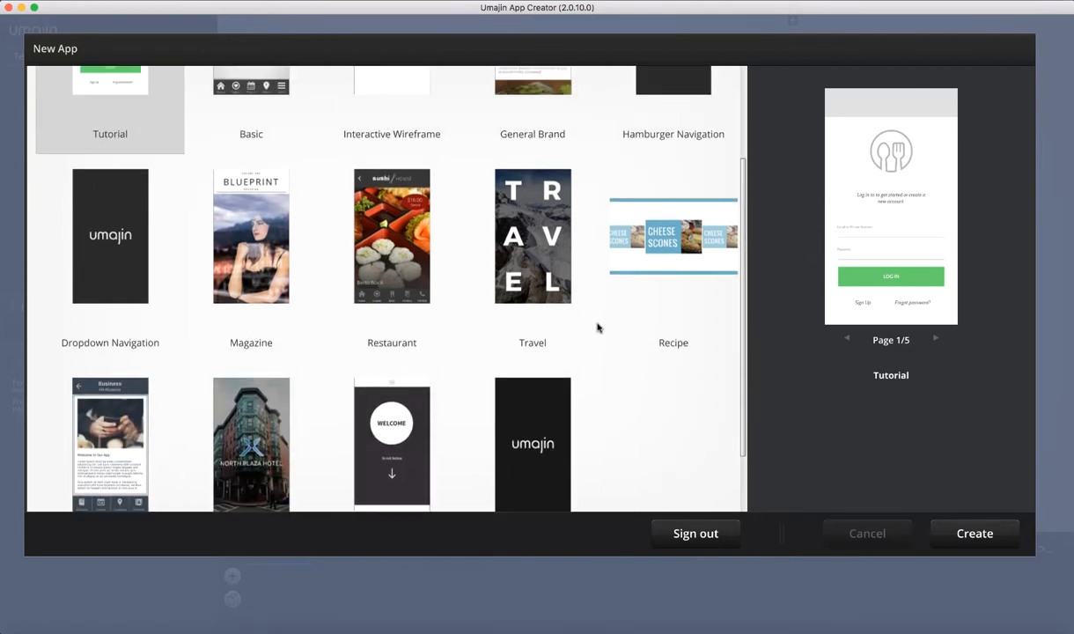
pyautogui.scroll(3, 597, 328)
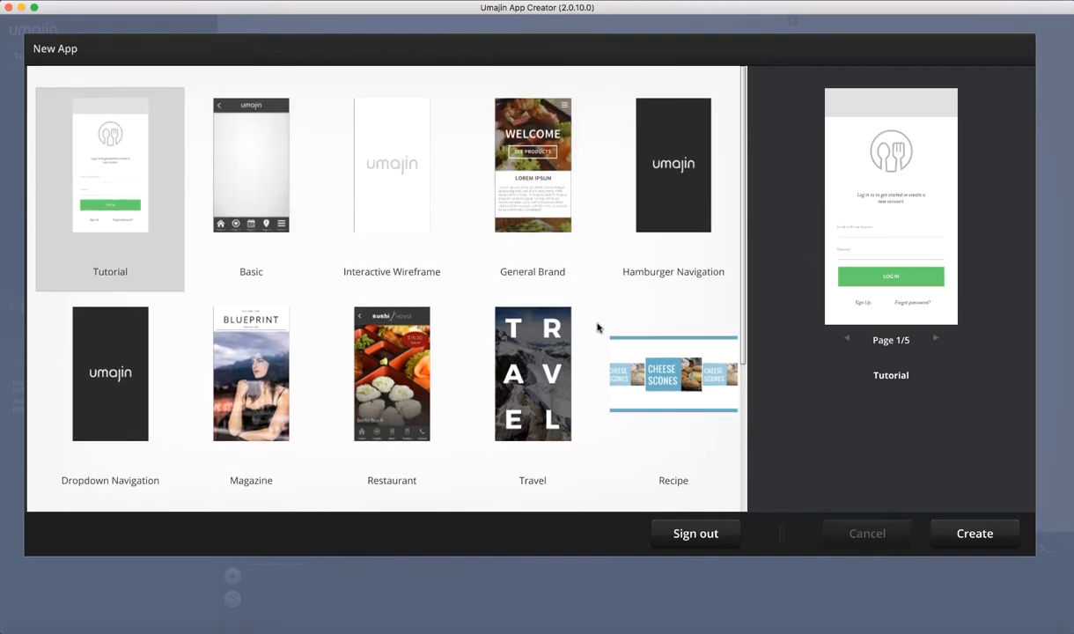
pyautogui.scroll(-3, 597, 328)
pyautogui.scroll(3, 597, 328)
pyautogui.scroll(-5, 433, 398)
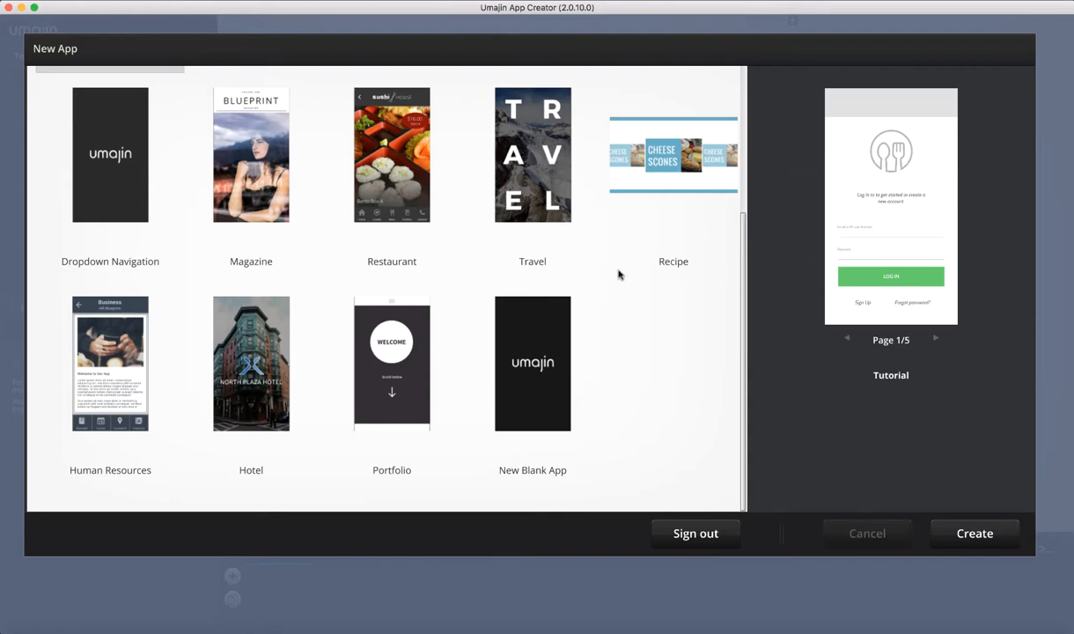
pyautogui.scroll(5, 618, 274)
pyautogui.scroll(-5, 606, 305)
pyautogui.click(288, 330)
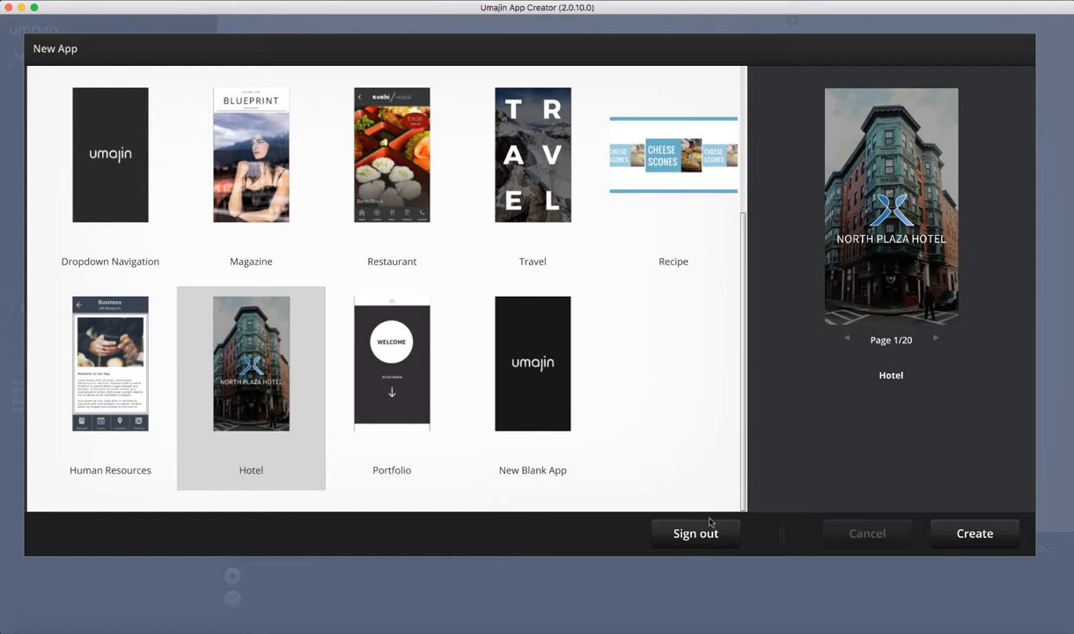
pyautogui.click(975, 532)
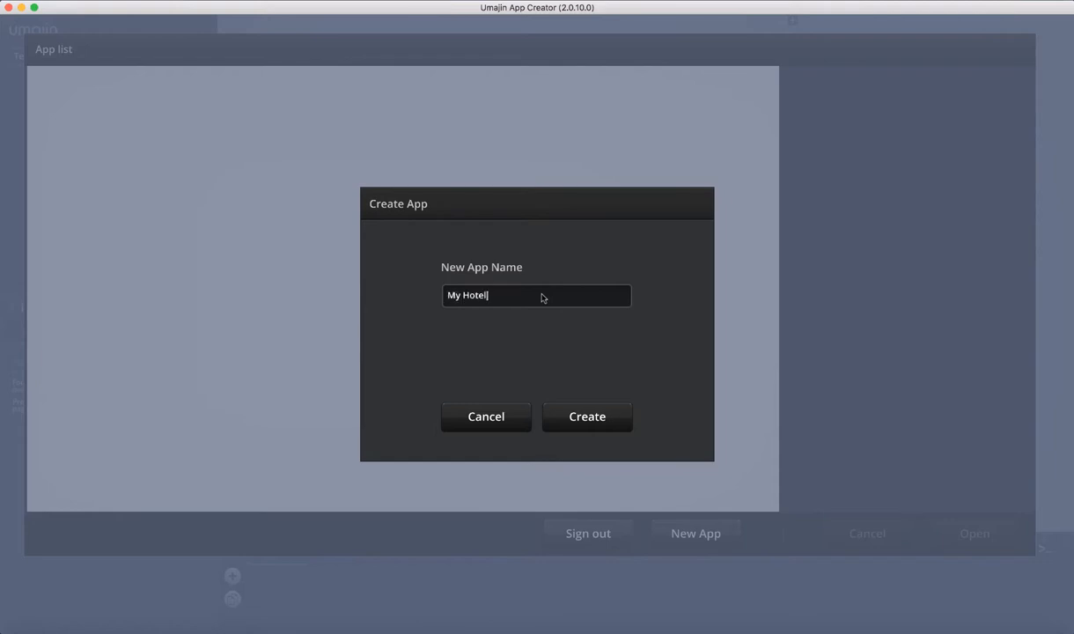
# Confirm creation of the 'My Hotel' app from the Hotel template
pyautogui.click(603, 421)
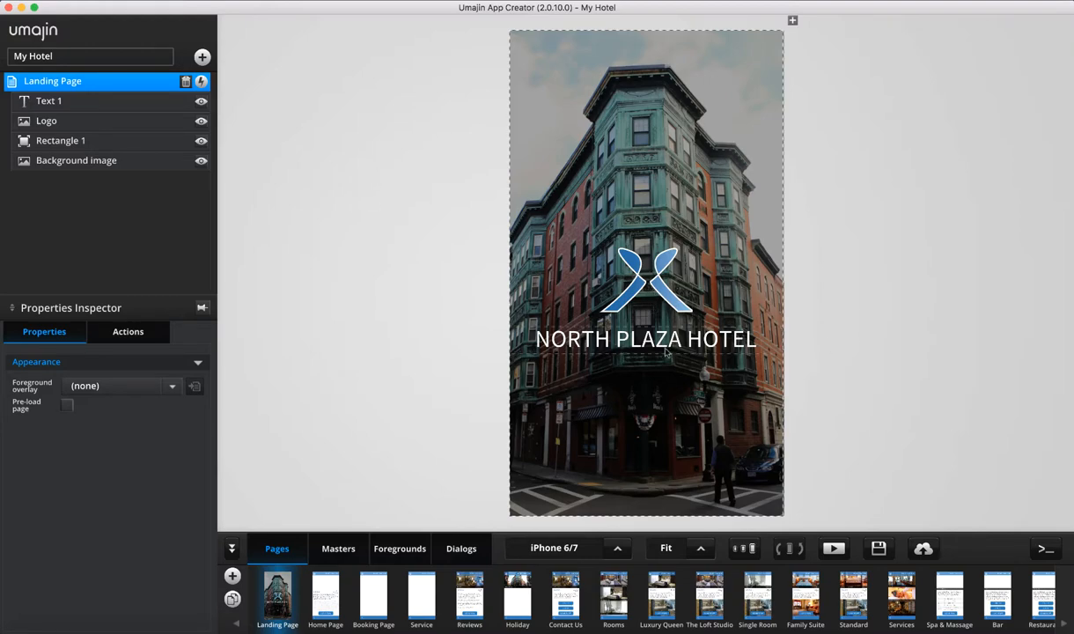
# Reposition the NORTH PLAZA HOTEL title and raise the hotel logo slightly
pyautogui.click(634, 337)
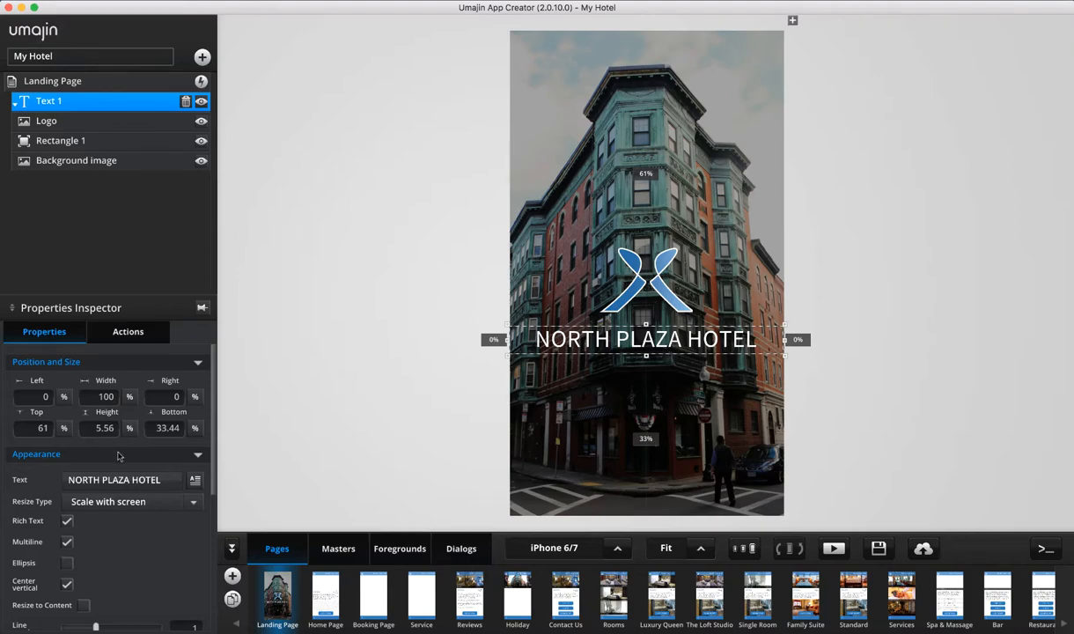
pyautogui.click(872, 173)
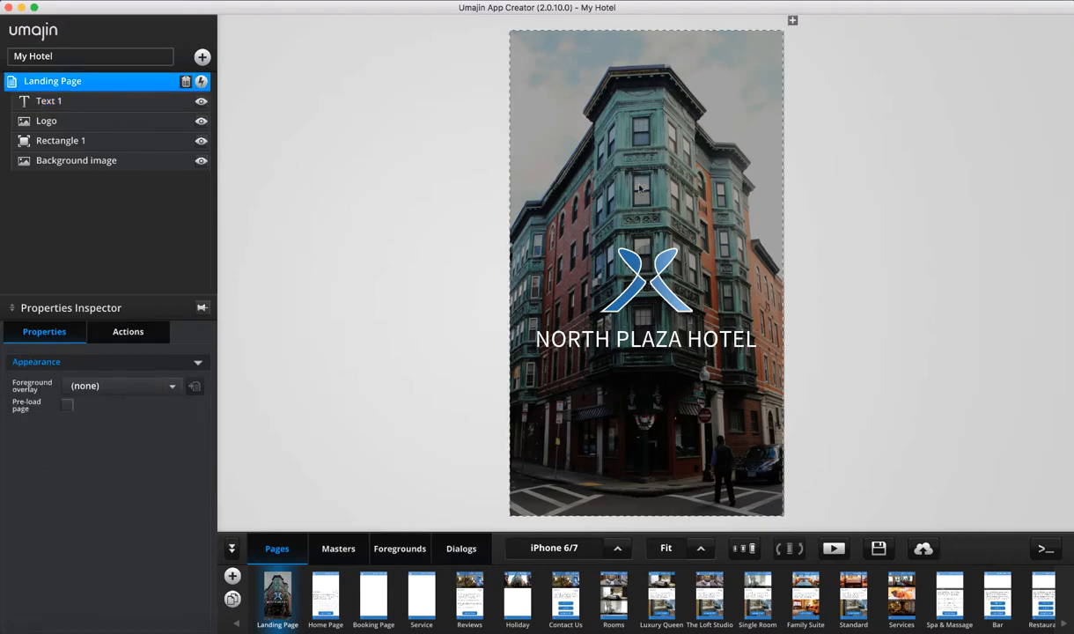
pyautogui.click(621, 335)
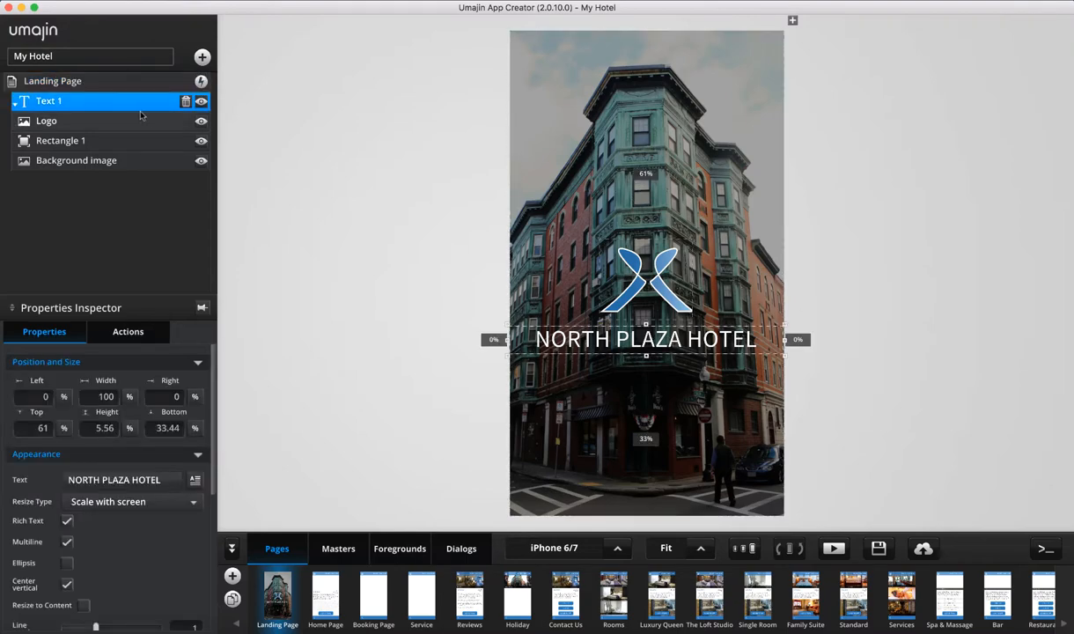
pyautogui.moveTo(639, 335); pyautogui.dragTo(670, 376)
pyautogui.click(653, 280)
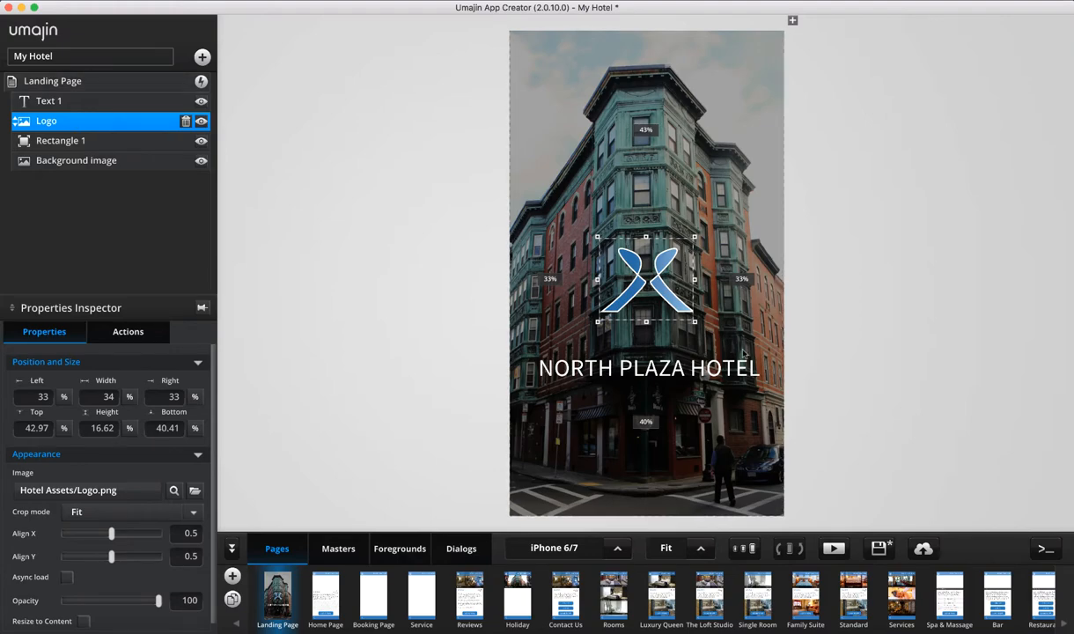
pyautogui.moveTo(662, 303)
pyautogui.mouseDown()
pyautogui.moveTo(747, 204)
pyautogui.moveTo(573, 276)
pyautogui.moveTo(665, 285)
pyautogui.mouseUp()
# Adjust the background photo and restore the dark overlay over the whole page
pyautogui.click(553, 110)
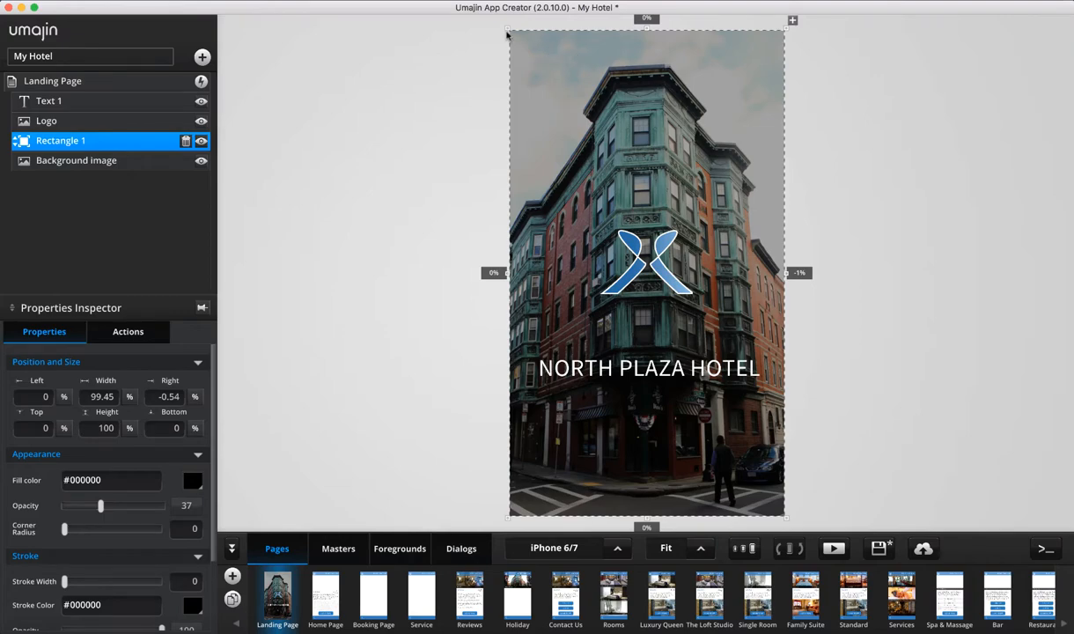
pyautogui.moveTo(510, 31); pyautogui.dragTo(743, 76)
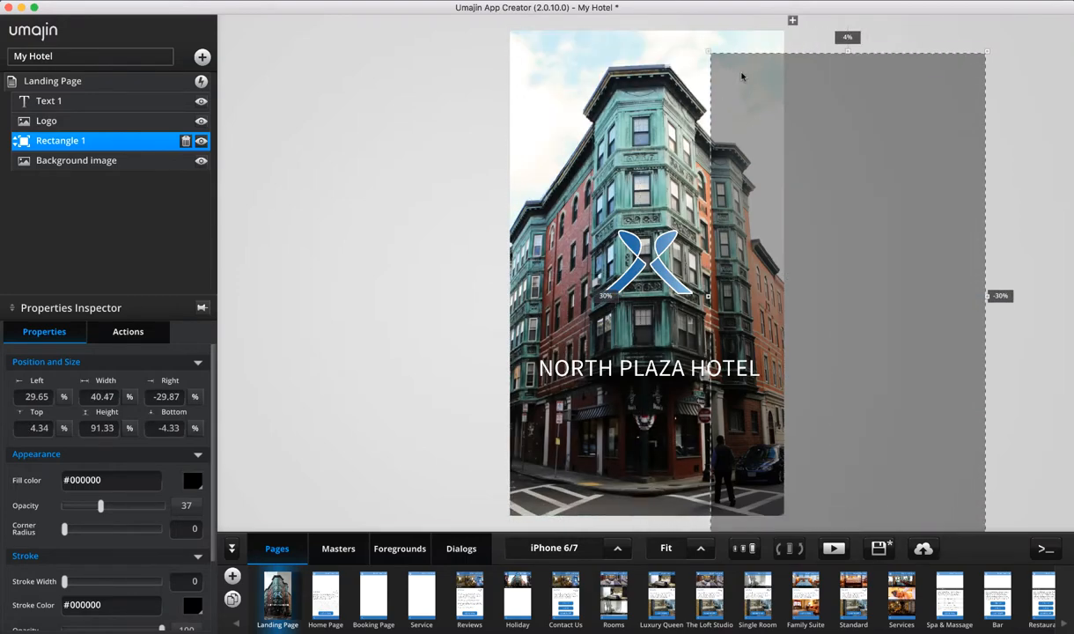
pyautogui.click(571, 88)
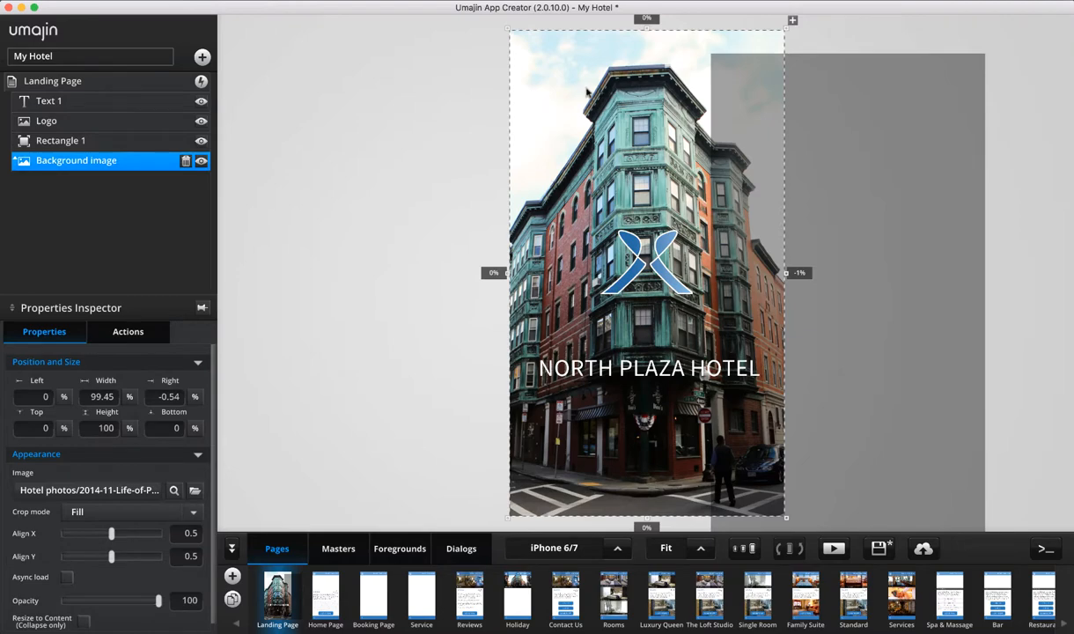
pyautogui.moveTo(587, 92)
pyautogui.mouseDown()
pyautogui.moveTo(461, 91)
pyautogui.moveTo(626, 97)
pyautogui.moveTo(496, 92)
pyautogui.moveTo(613, 91)
pyautogui.moveTo(582, 91)
pyautogui.moveTo(598, 91)
pyautogui.mouseUp()
pyautogui.click(935, 86)
pyautogui.moveTo(961, 125); pyautogui.dragTo(758, 103)
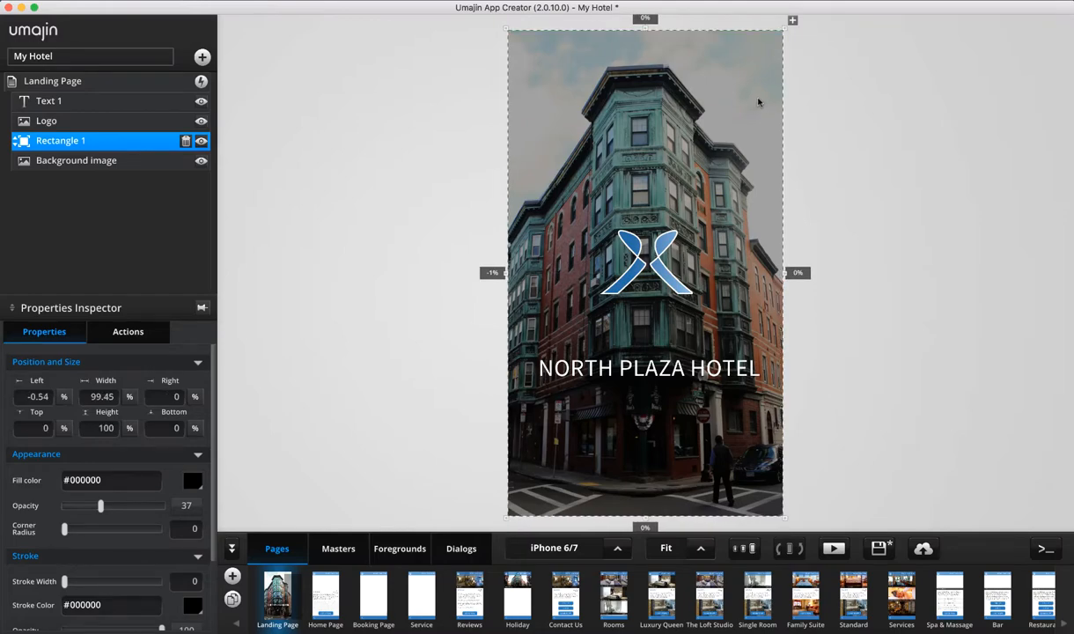
# Raise the NORTH PLAZA HOTEL title slightly, then go to the Home Page
pyautogui.click(669, 344)
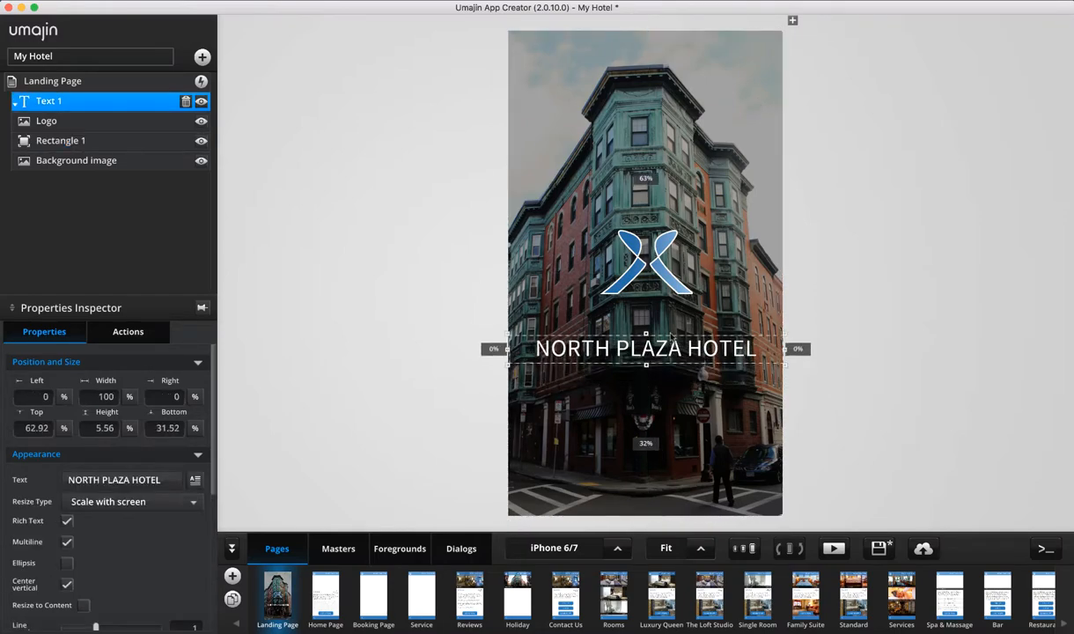
pyautogui.moveTo(670, 337); pyautogui.dragTo(671, 310)
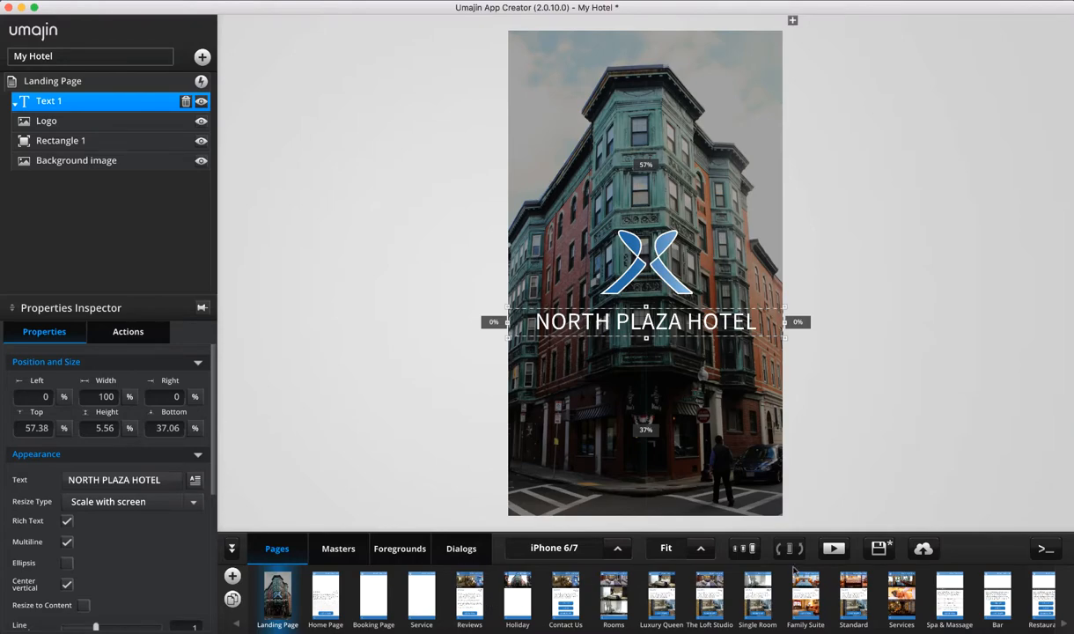
pyautogui.click(325, 599)
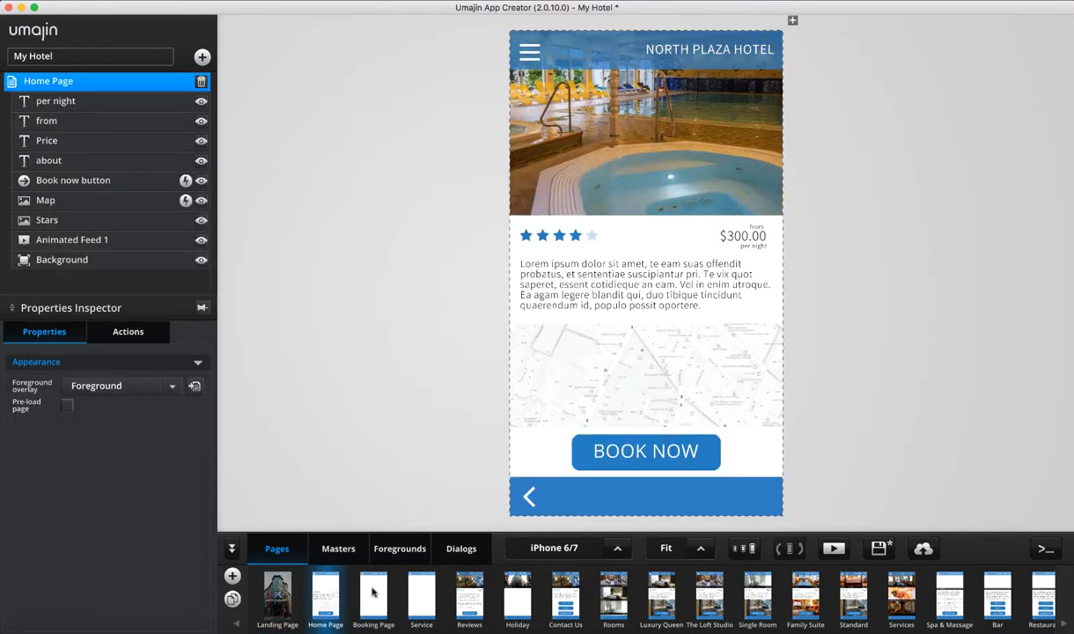
# Browse the Booking, Service booking, Reviews, Holiday, Contact Us and Rooms pages
pyautogui.click(278, 596)
pyautogui.click(332, 595)
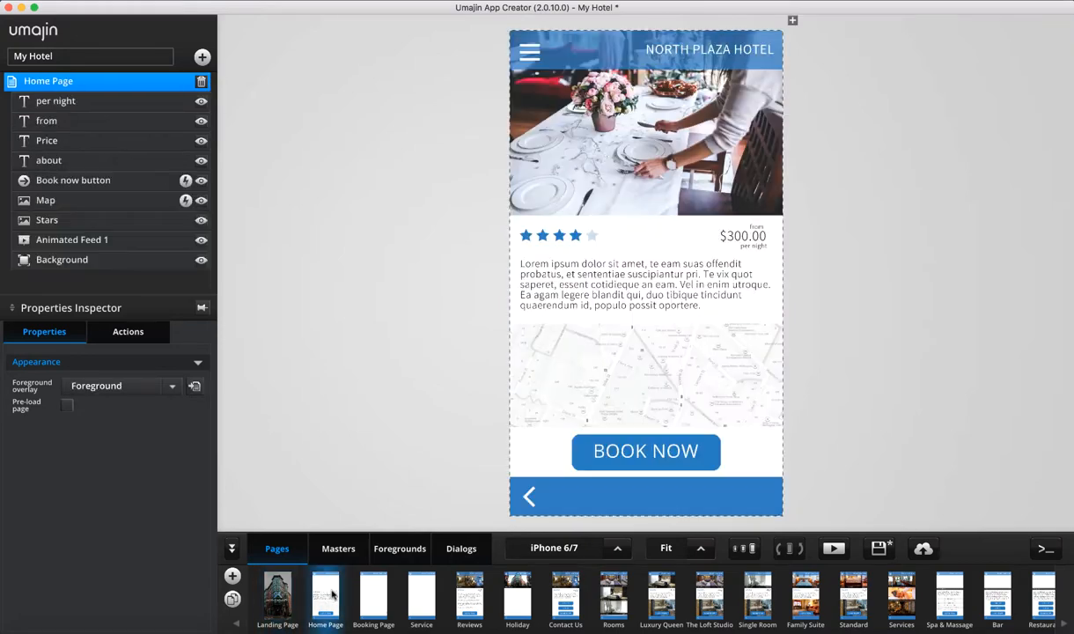
pyautogui.click(382, 594)
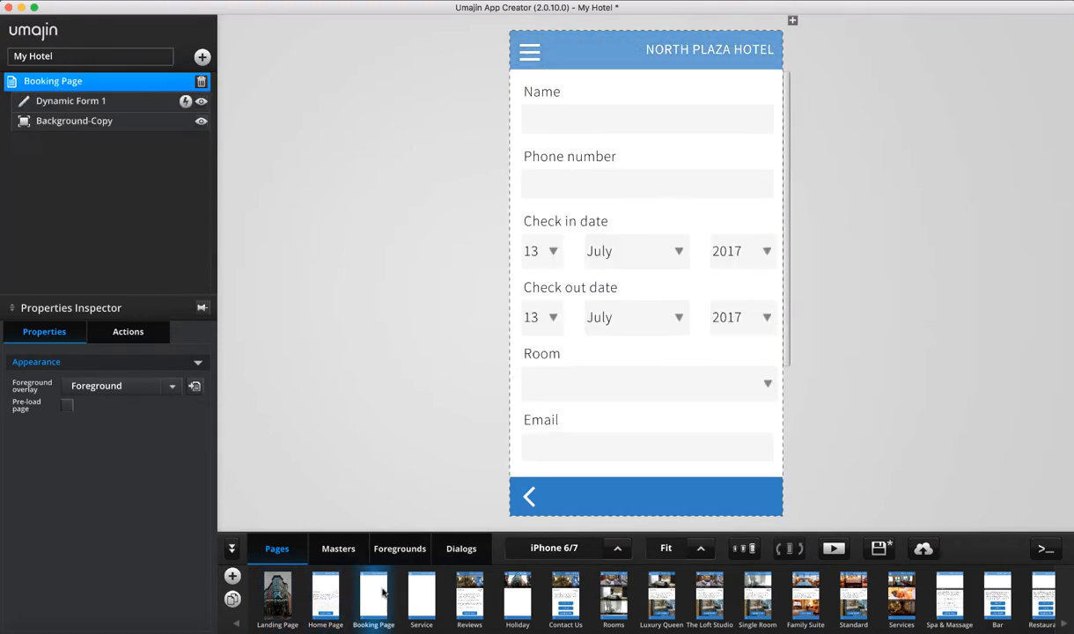
pyautogui.click(420, 595)
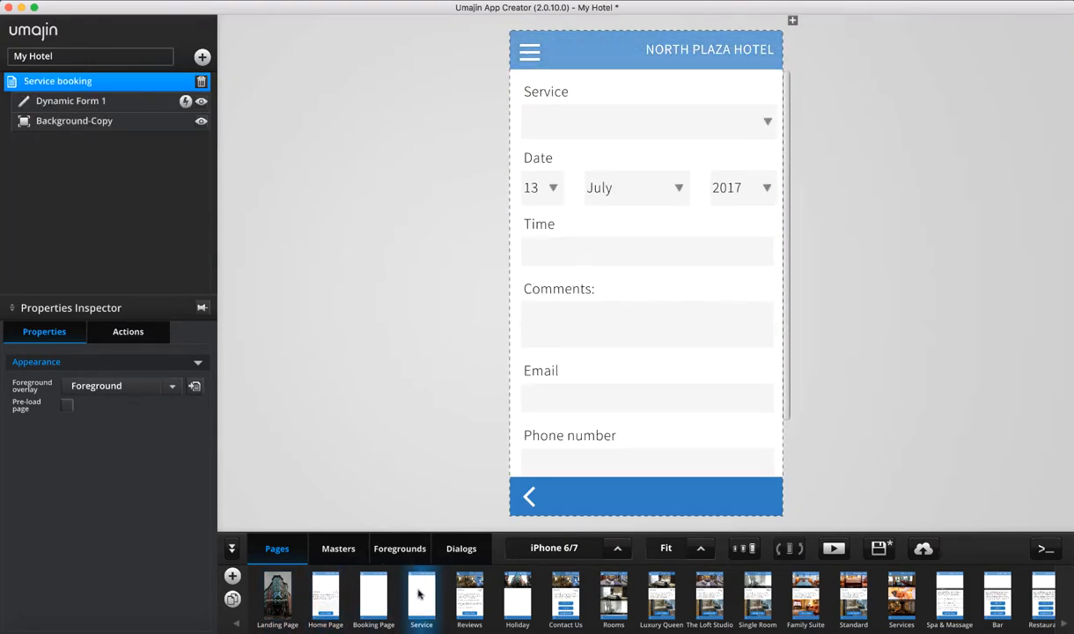
pyautogui.click(469, 595)
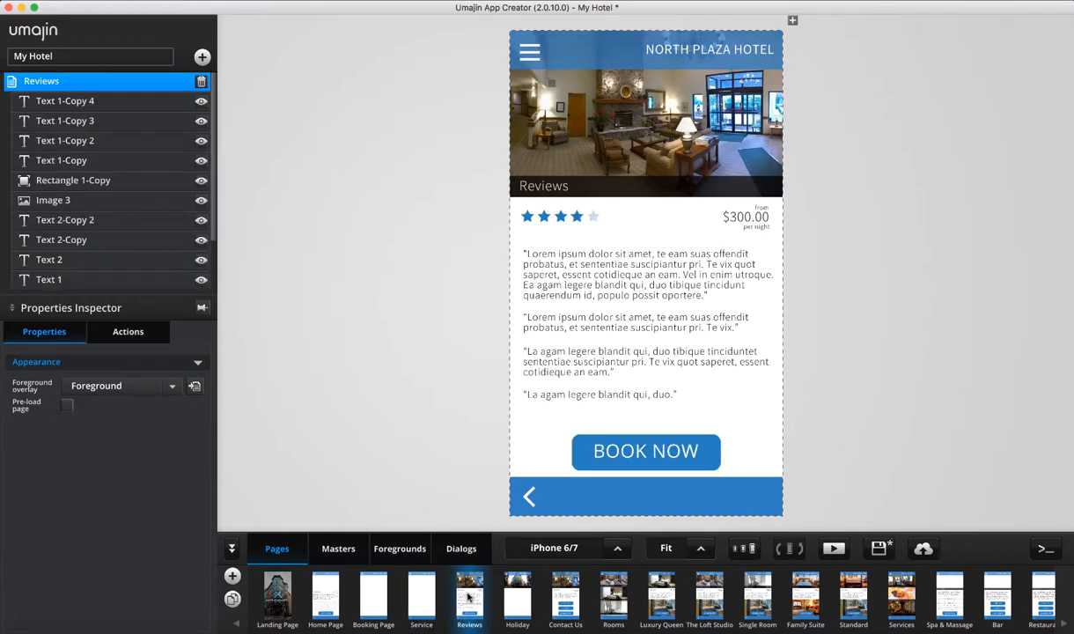
pyautogui.click(524, 597)
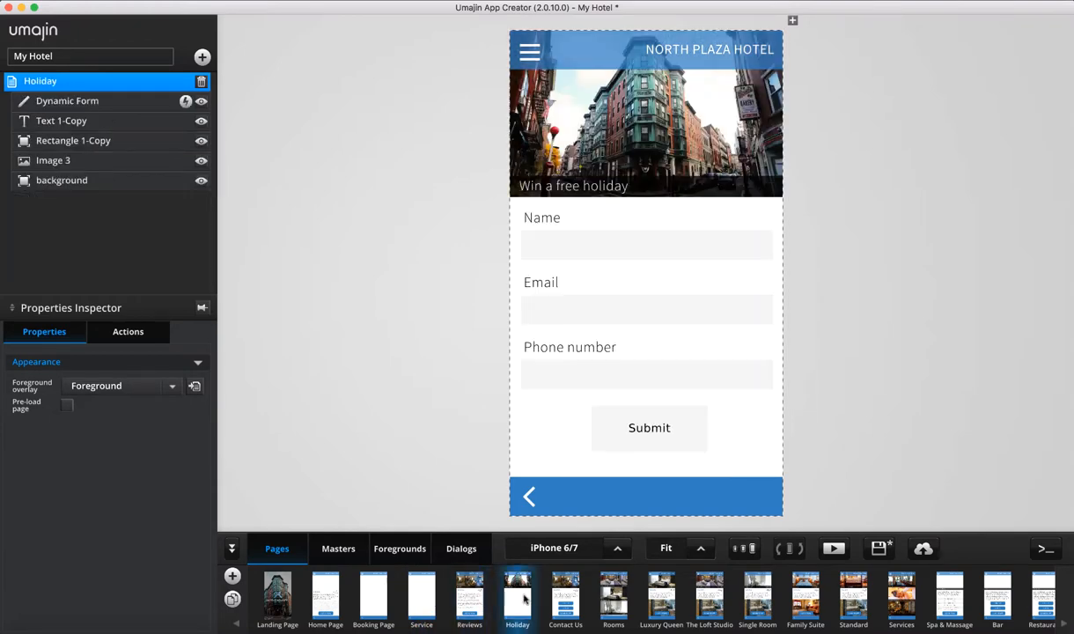
pyautogui.click(562, 586)
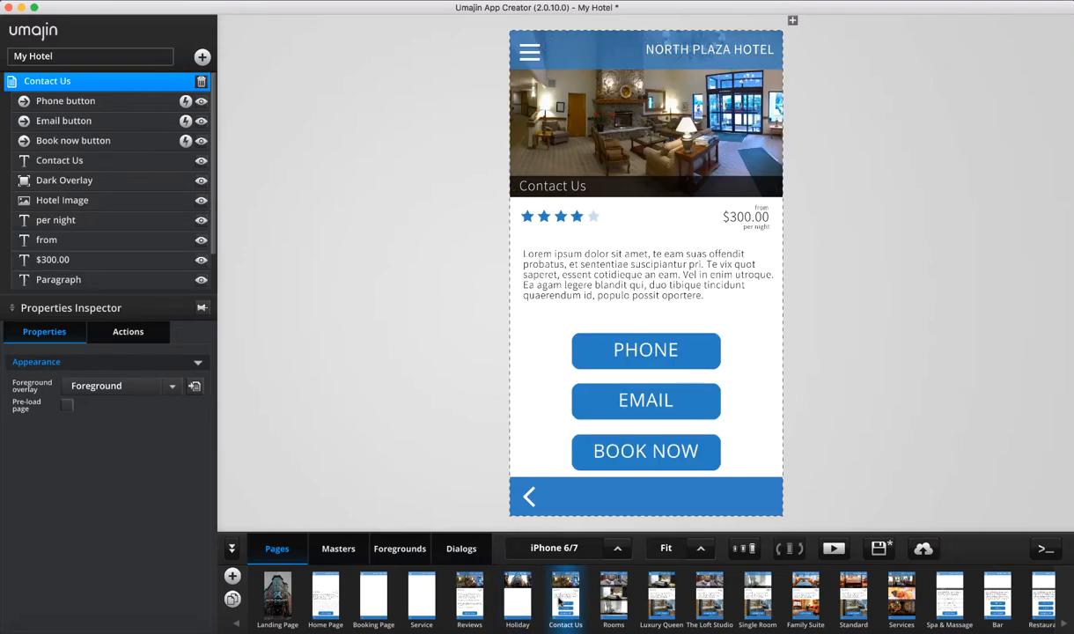
pyautogui.click(614, 590)
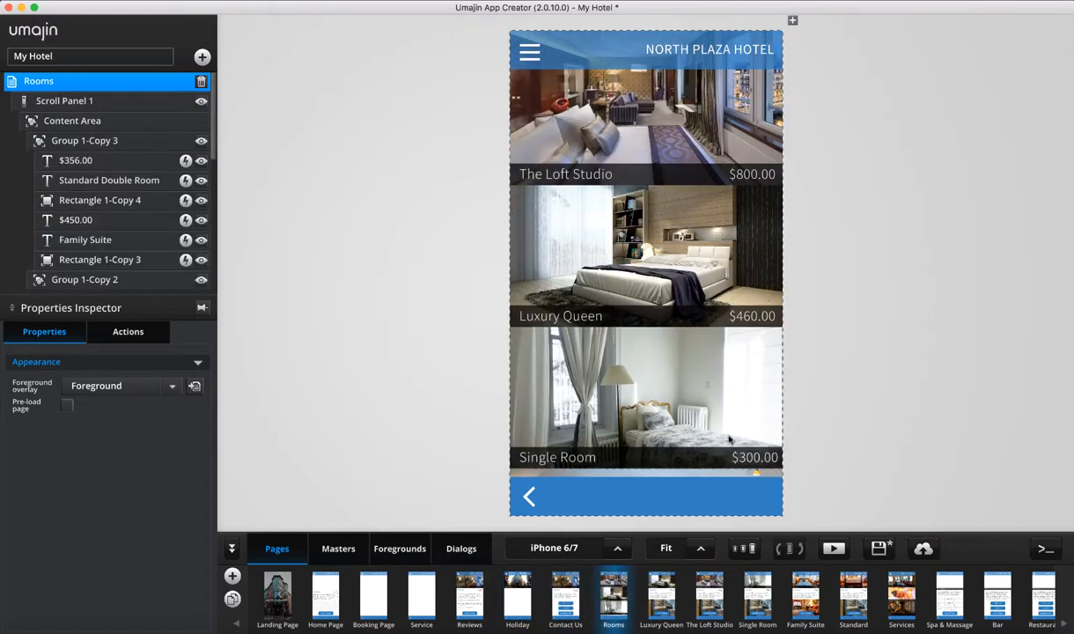
pyautogui.scroll(-3, 729, 439)
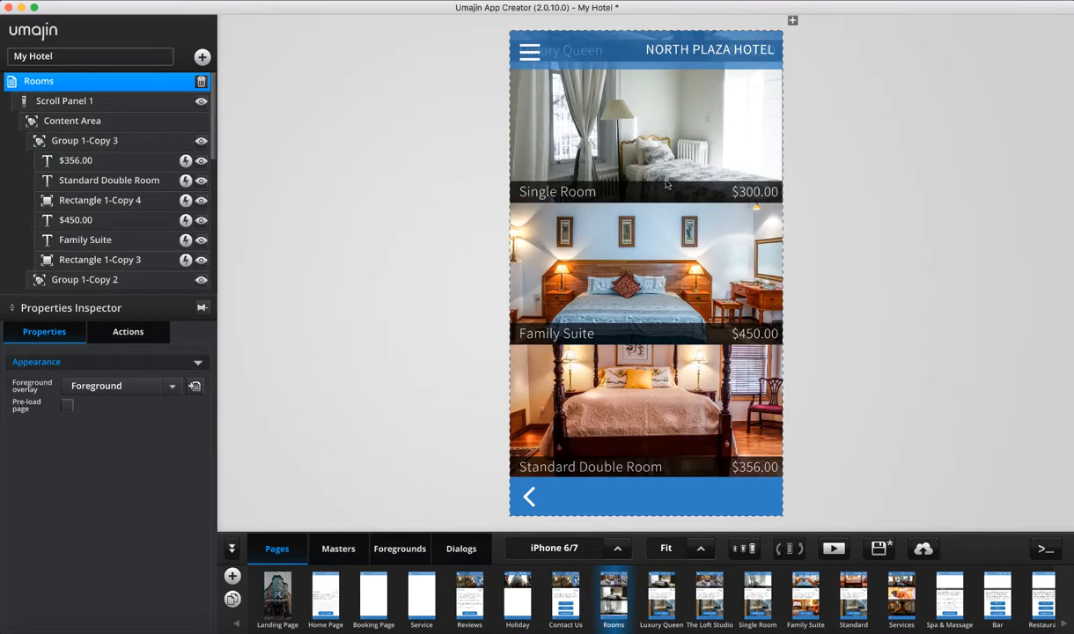
pyautogui.scroll(3, 729, 438)
pyautogui.scroll(-3, 729, 439)
pyautogui.scroll(1, 730, 438)
pyautogui.scroll(3, 636, 367)
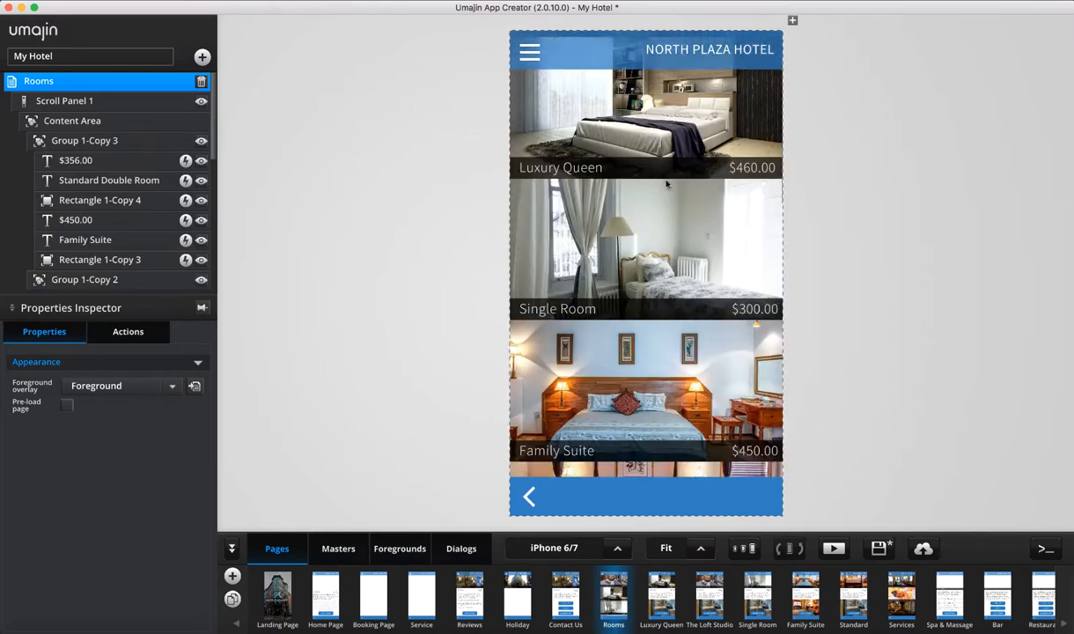
# Browse the room and service pages from Luxury Queen through Indoor Pool, ending on Page 19
pyautogui.click(652, 612)
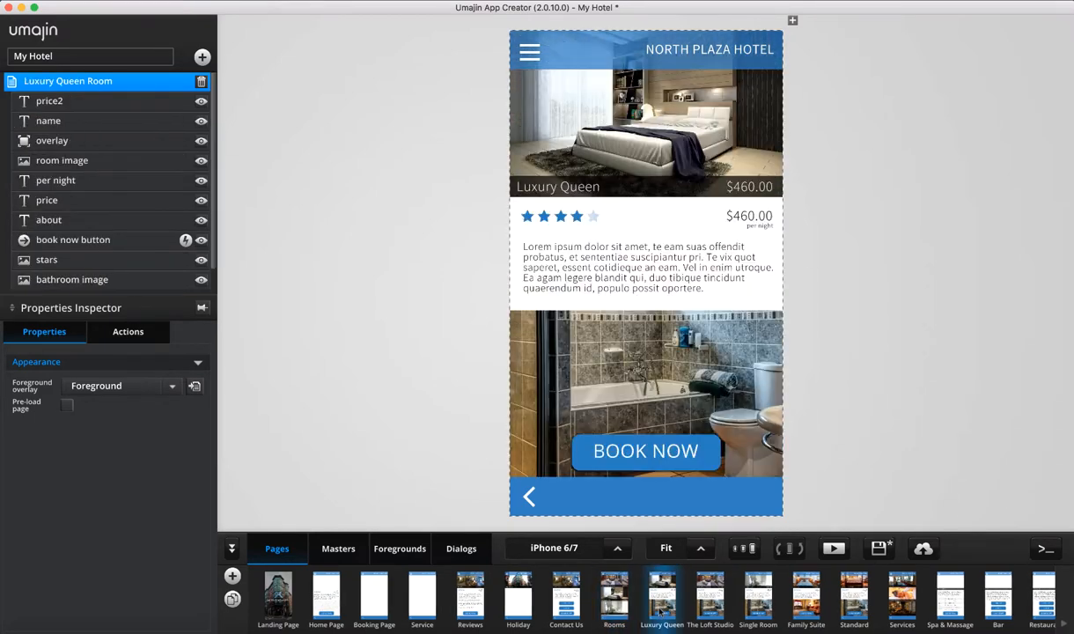
pyautogui.click(702, 599)
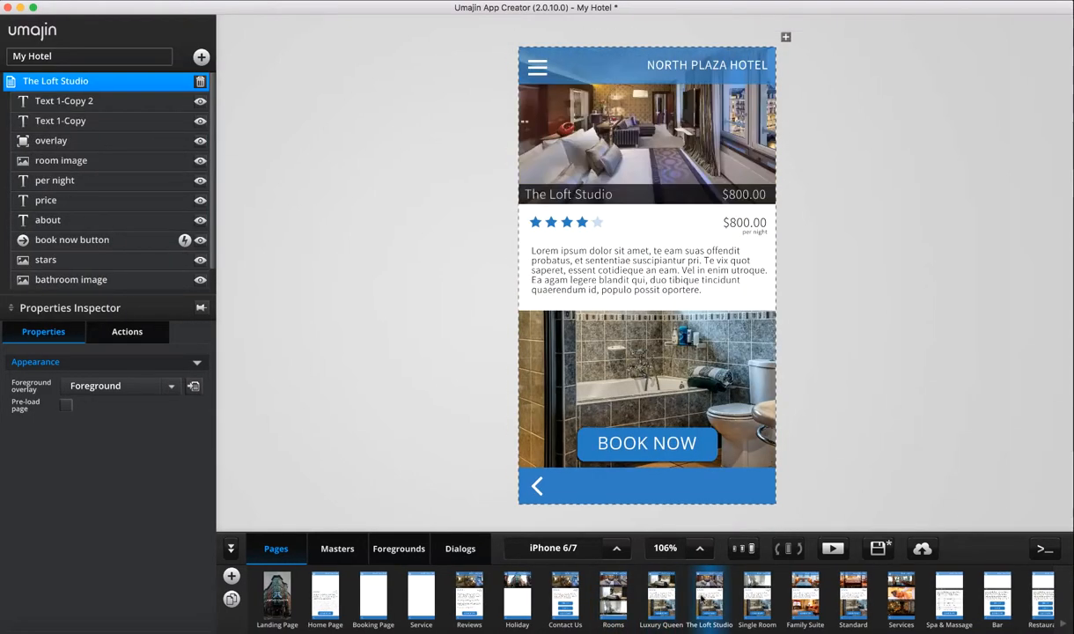
pyautogui.click(757, 600)
pyautogui.click(805, 599)
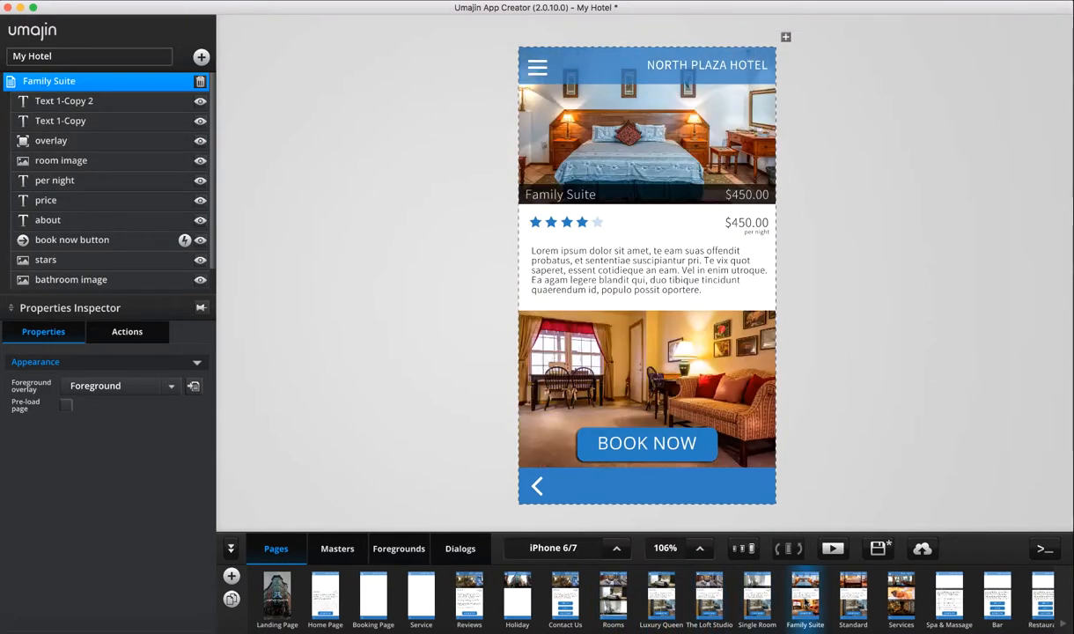
pyautogui.click(845, 600)
pyautogui.click(896, 590)
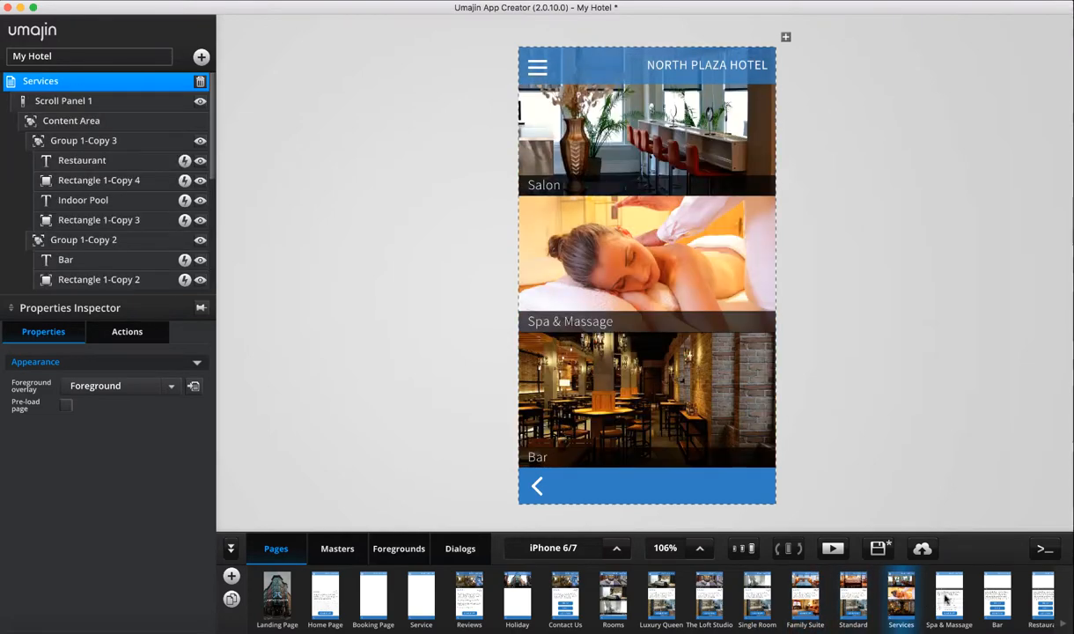
pyautogui.click(946, 599)
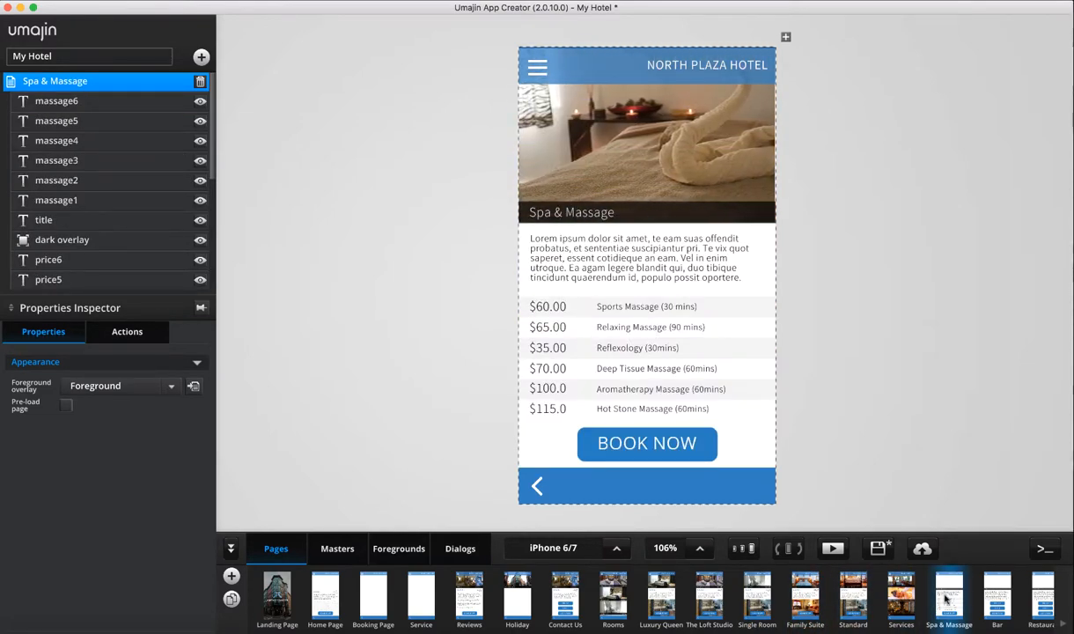
pyautogui.click(996, 587)
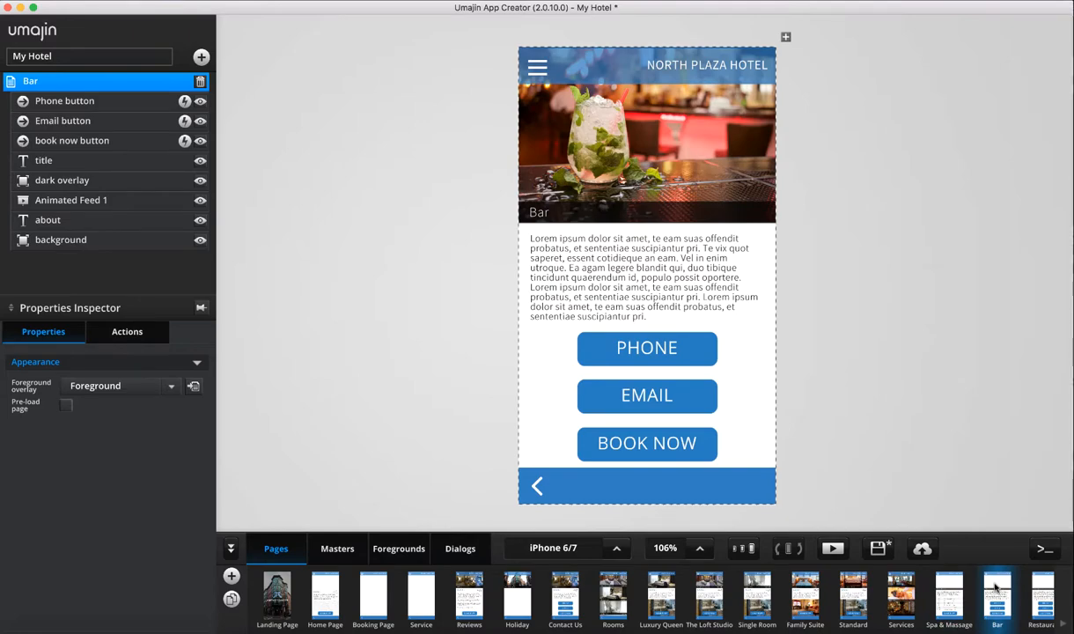
pyautogui.click(1041, 604)
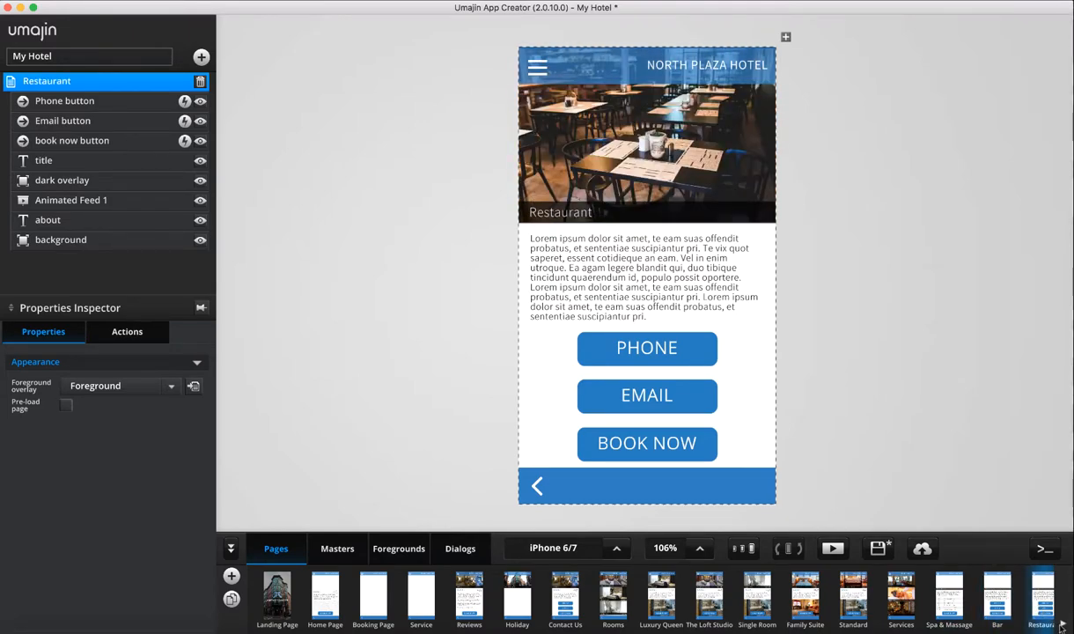
pyautogui.click(1062, 624)
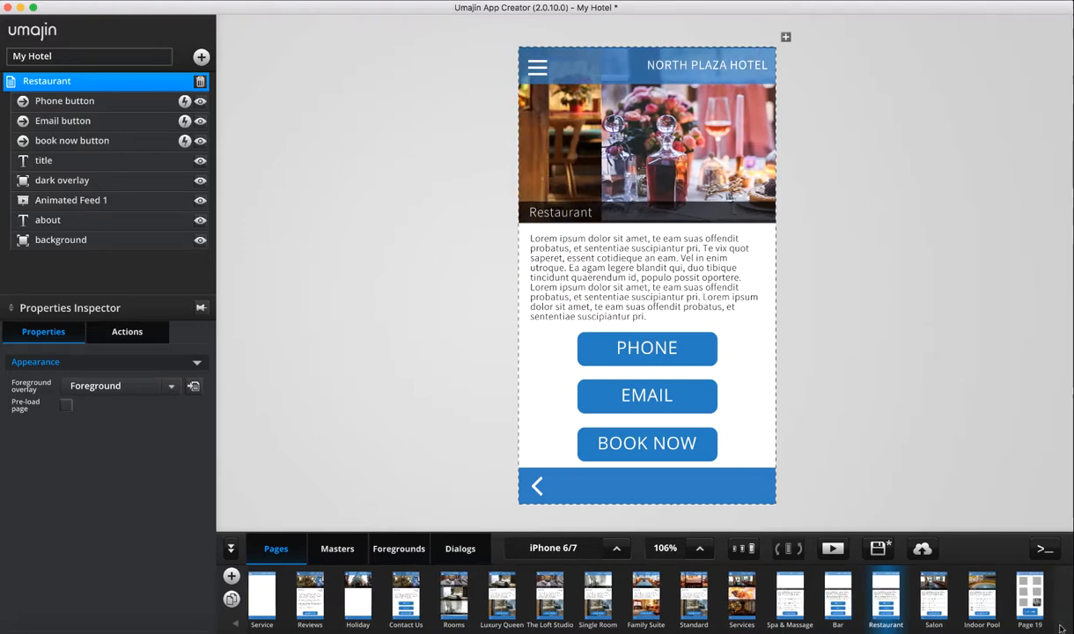
pyautogui.click(935, 594)
pyautogui.click(985, 604)
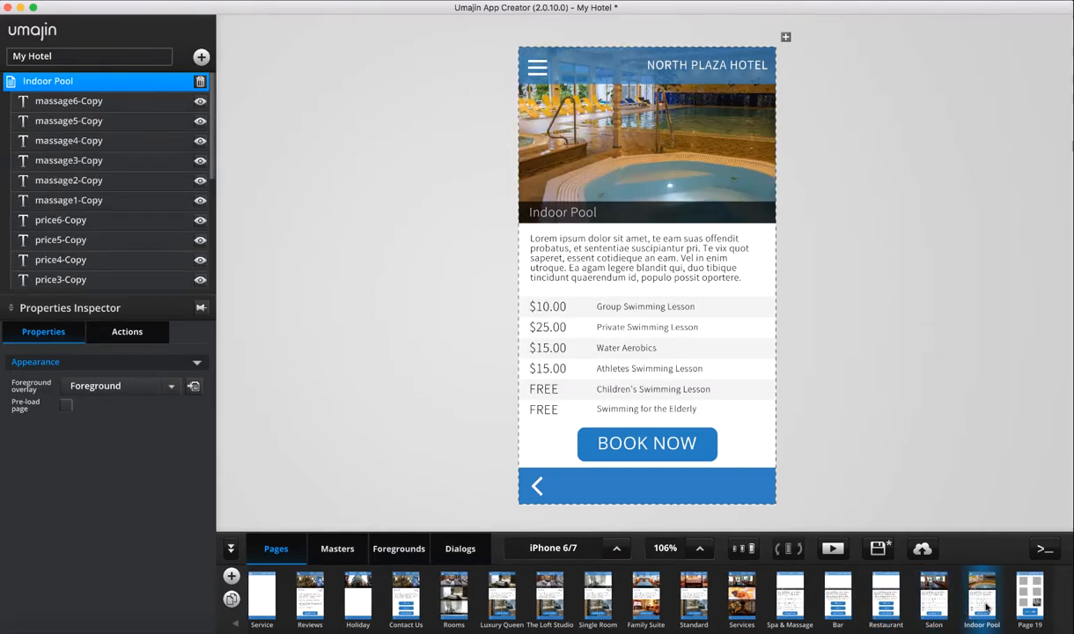
pyautogui.click(1034, 601)
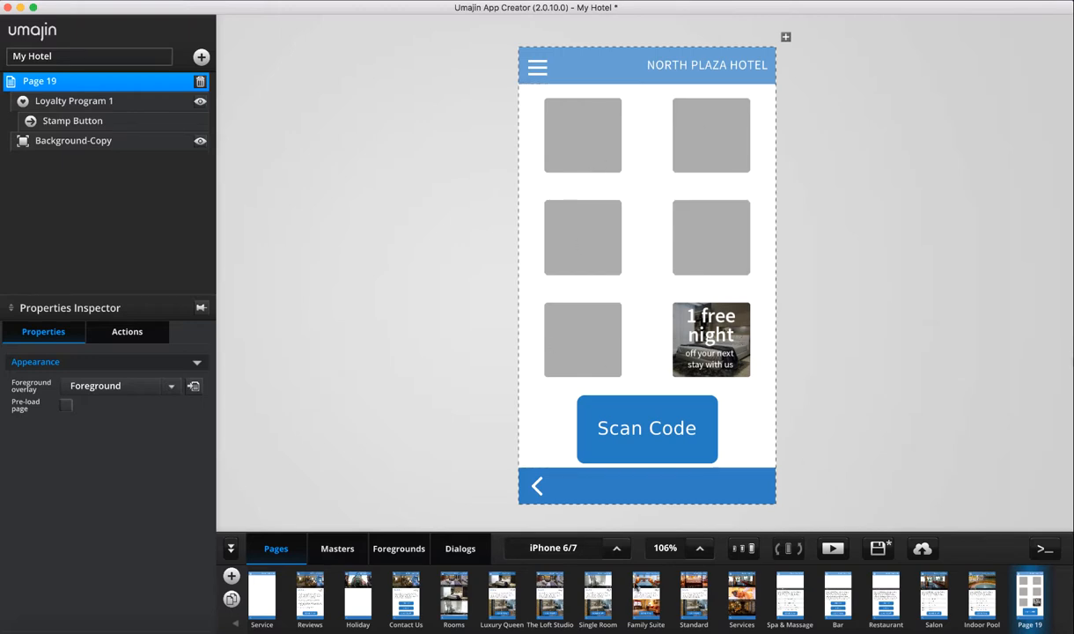
# Scroll through the Pages strip to its end and add blank Page 20
pyautogui.click(236, 625)
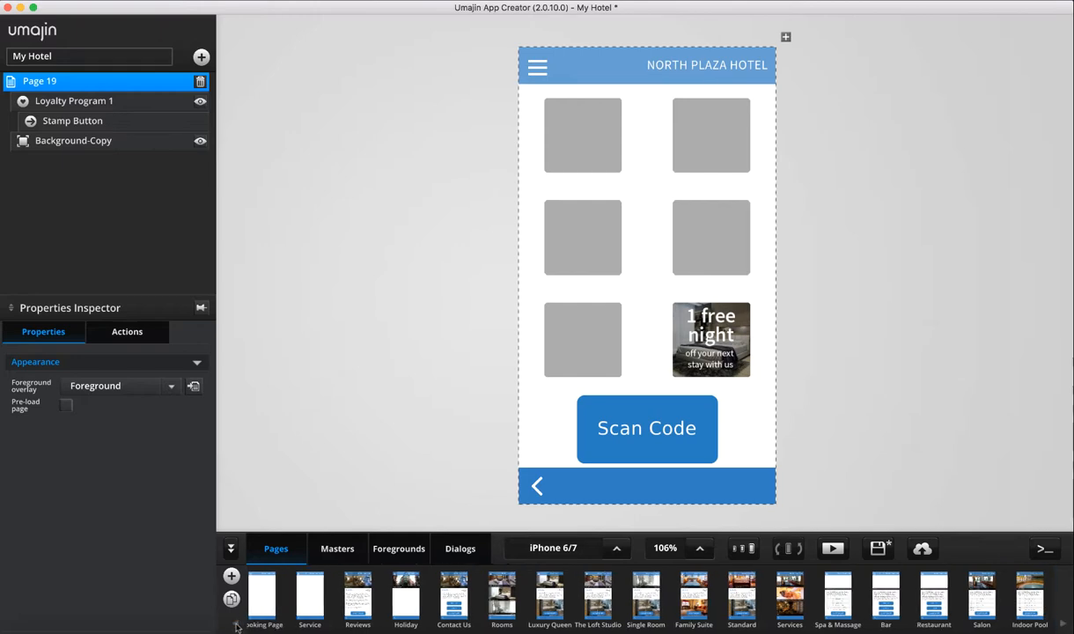
pyautogui.click(1062, 623)
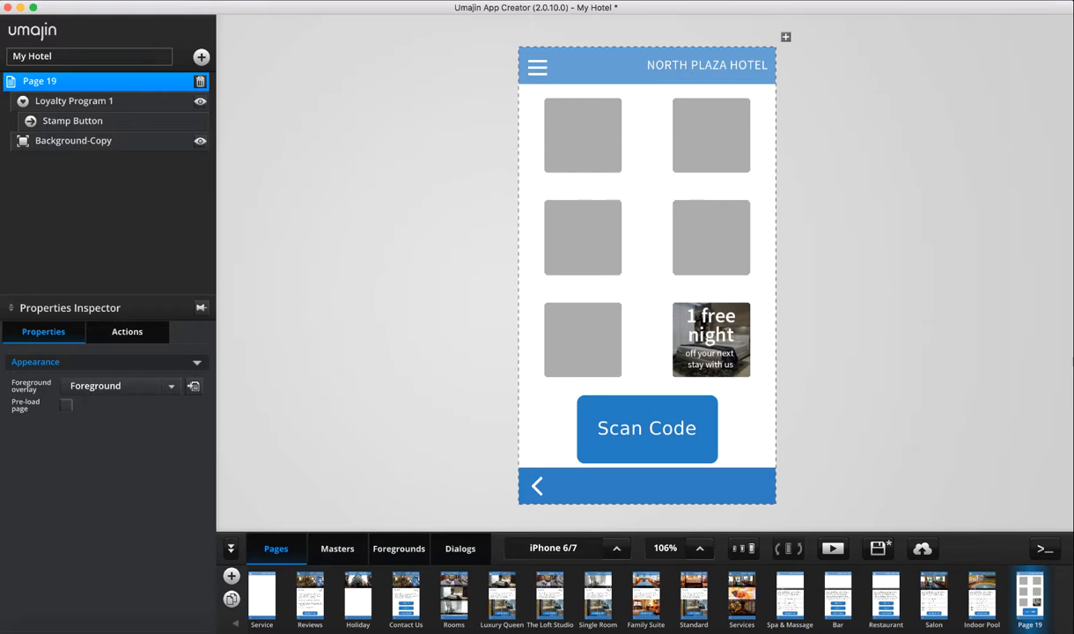
pyautogui.click(235, 625)
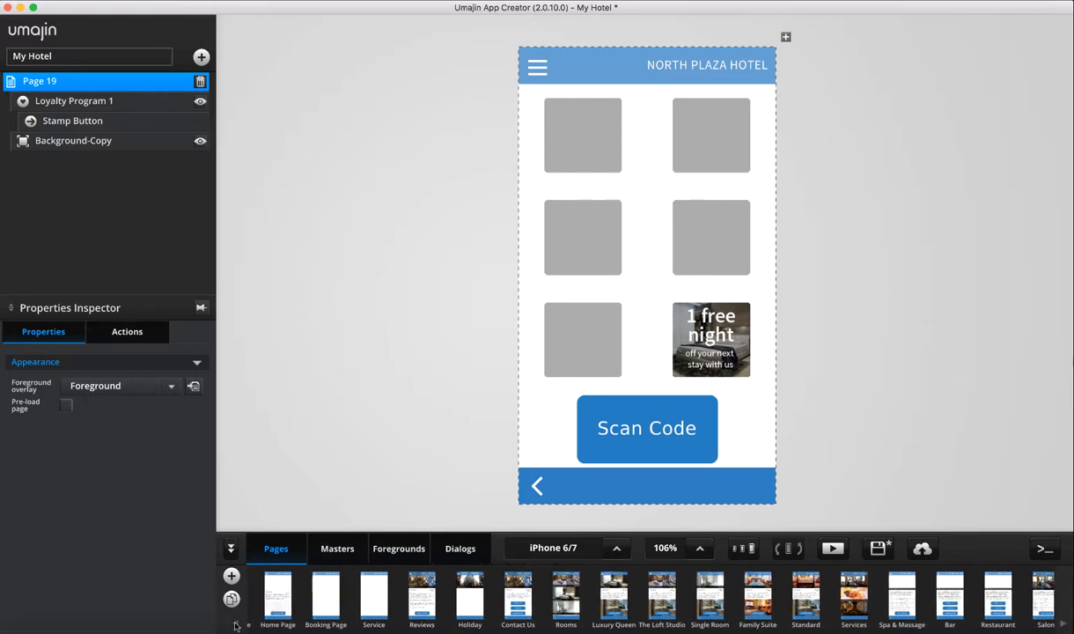
pyautogui.click(235, 625)
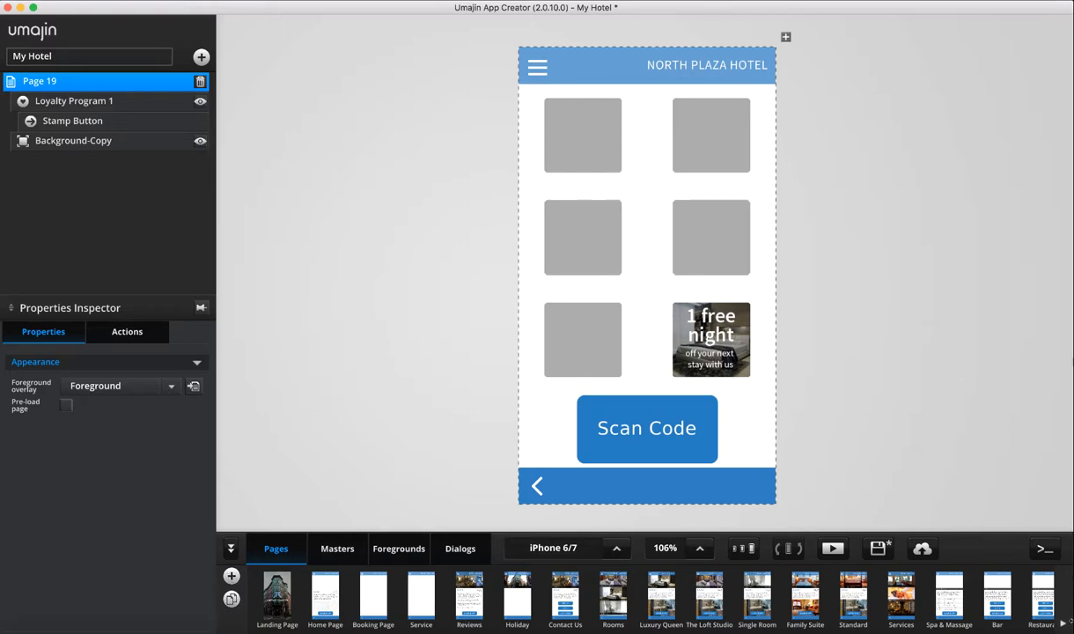
pyautogui.click(1066, 626)
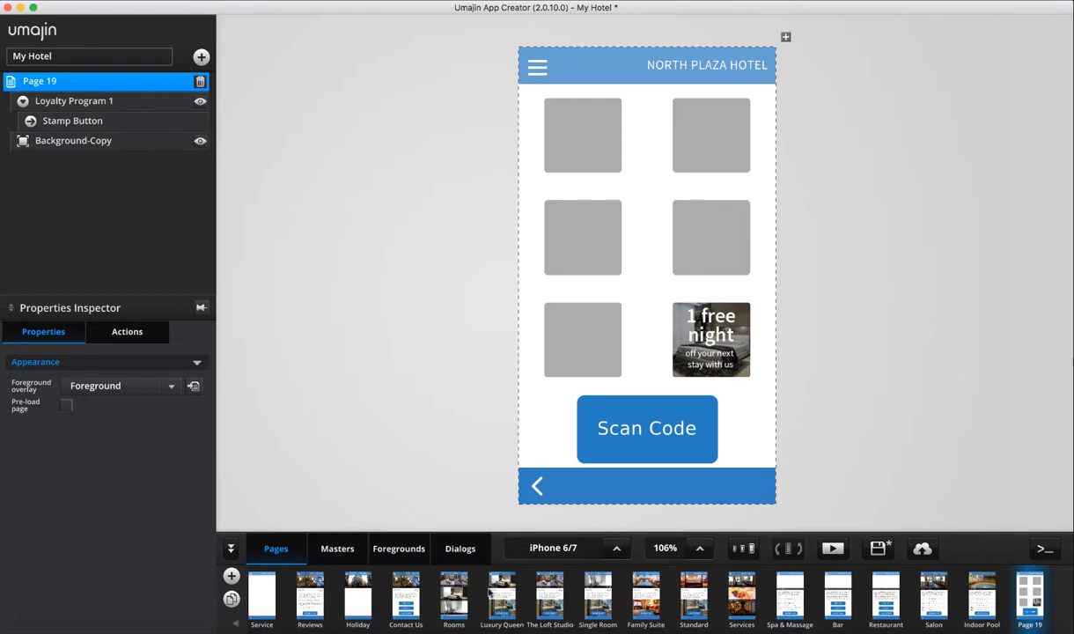
pyautogui.click(224, 576)
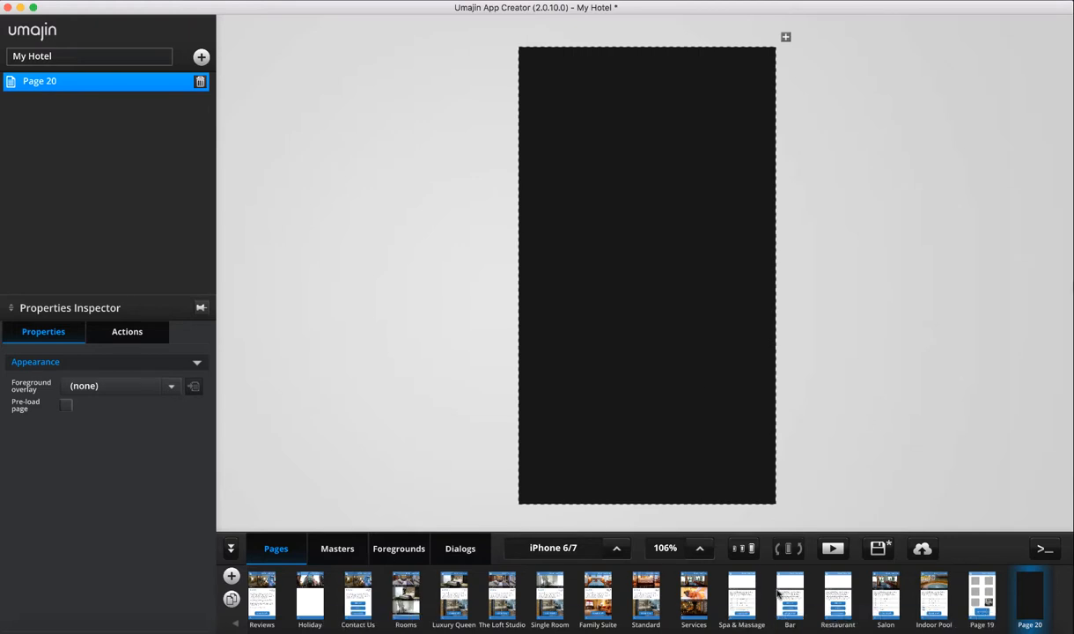
# Duplicate the Indoor Pool page as 'Indoor Pool-Copy', then switch to the Reviews page
pyautogui.click(934, 594)
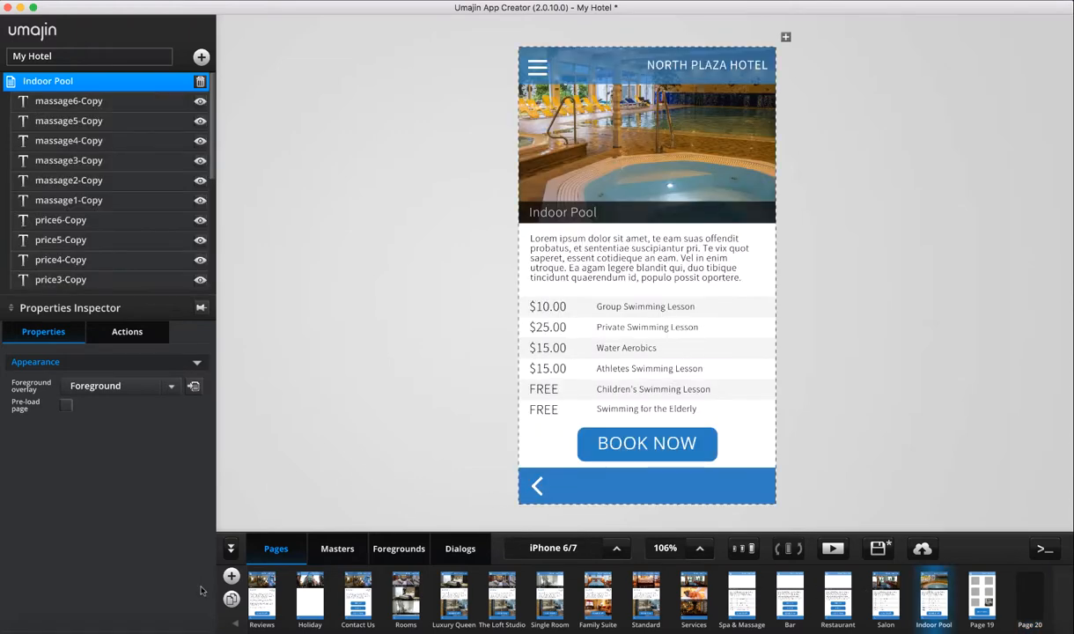
pyautogui.click(231, 598)
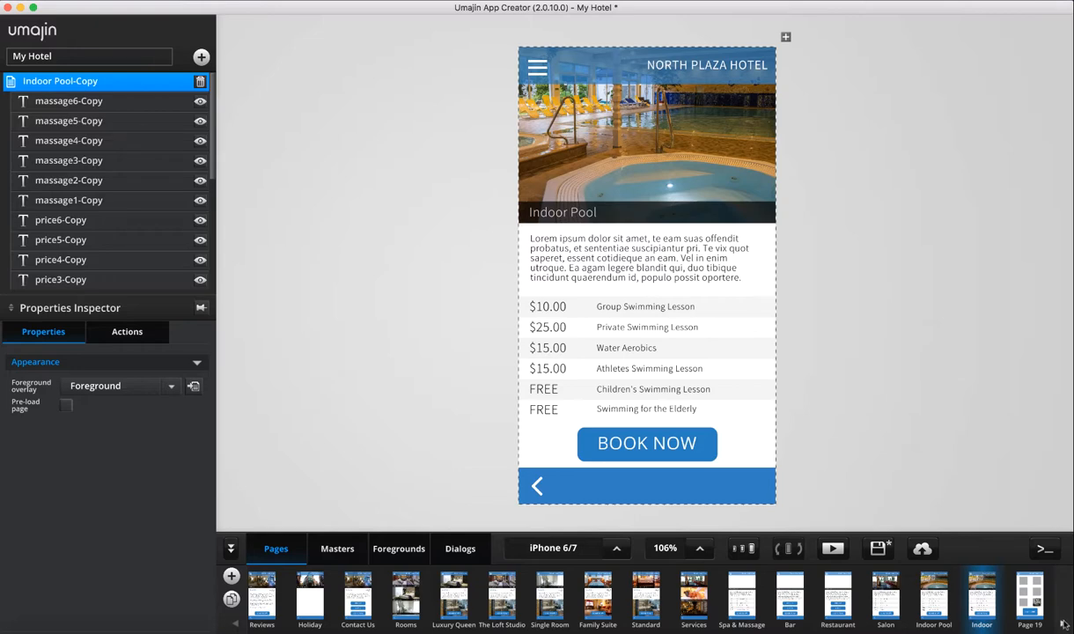
pyautogui.click(263, 599)
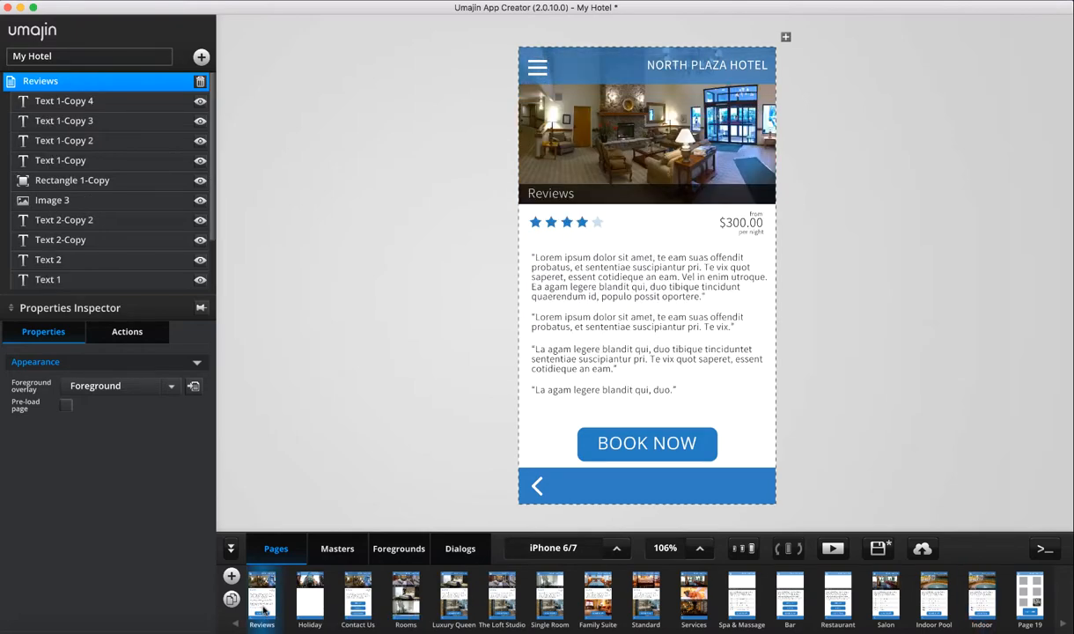
pyautogui.click(232, 548)
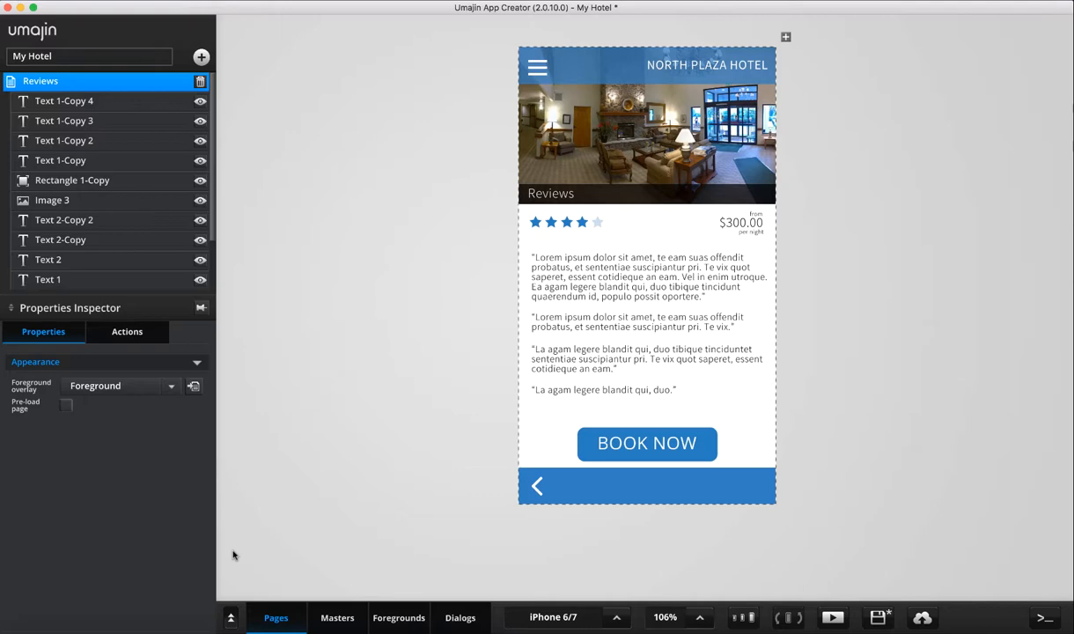
pyautogui.click(231, 618)
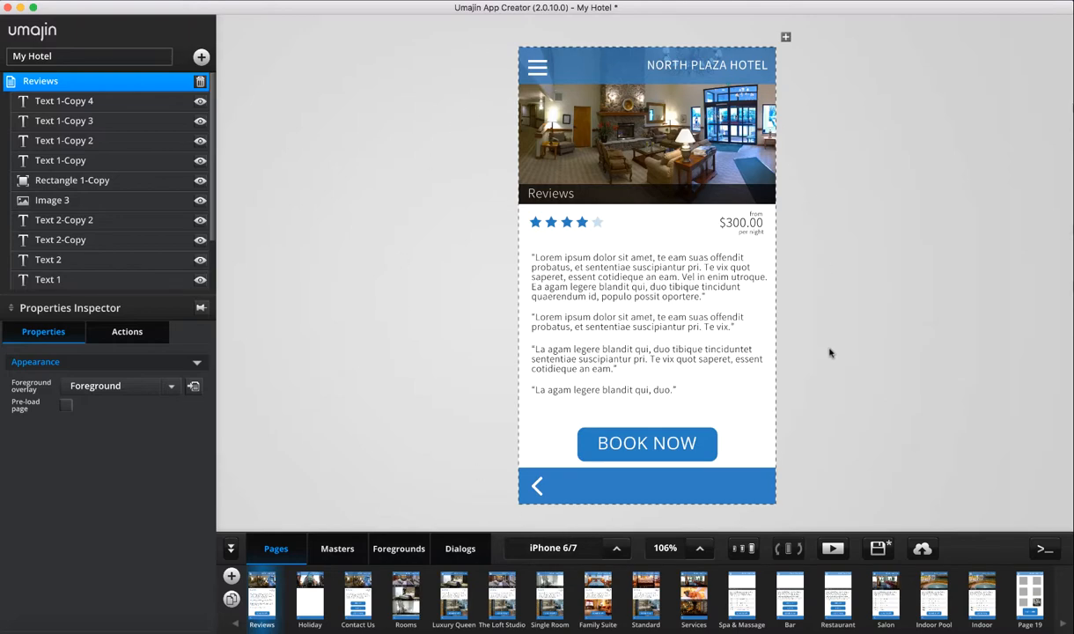
# Scroll through the Device Selection list of phone, tablet and desktop sizes
pyautogui.click(616, 548)
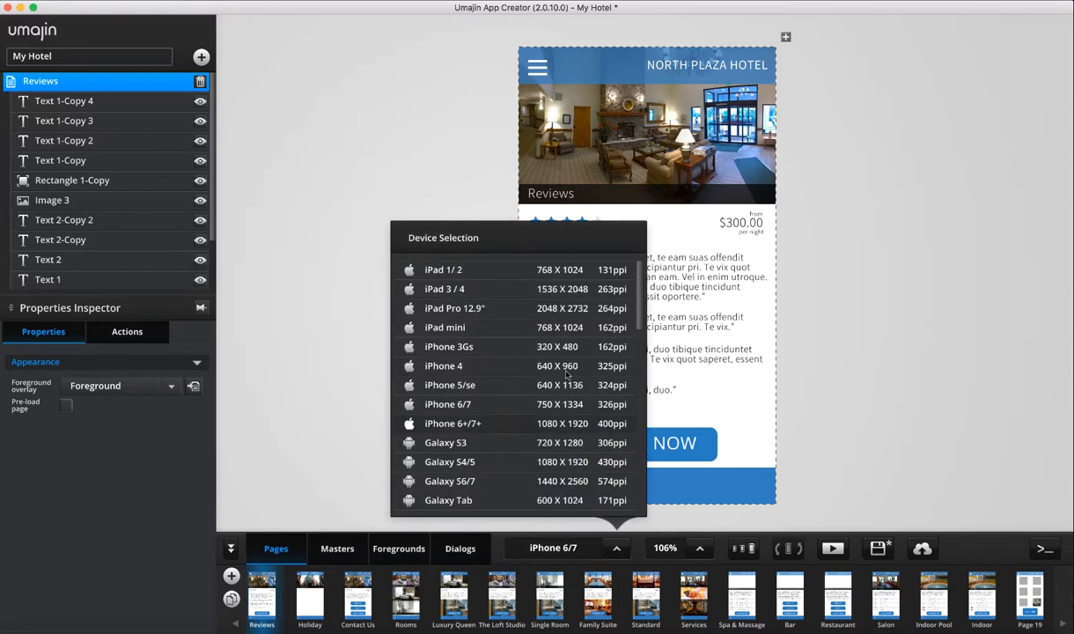
pyautogui.scroll(-15, 574, 326)
pyautogui.scroll(-2, 574, 327)
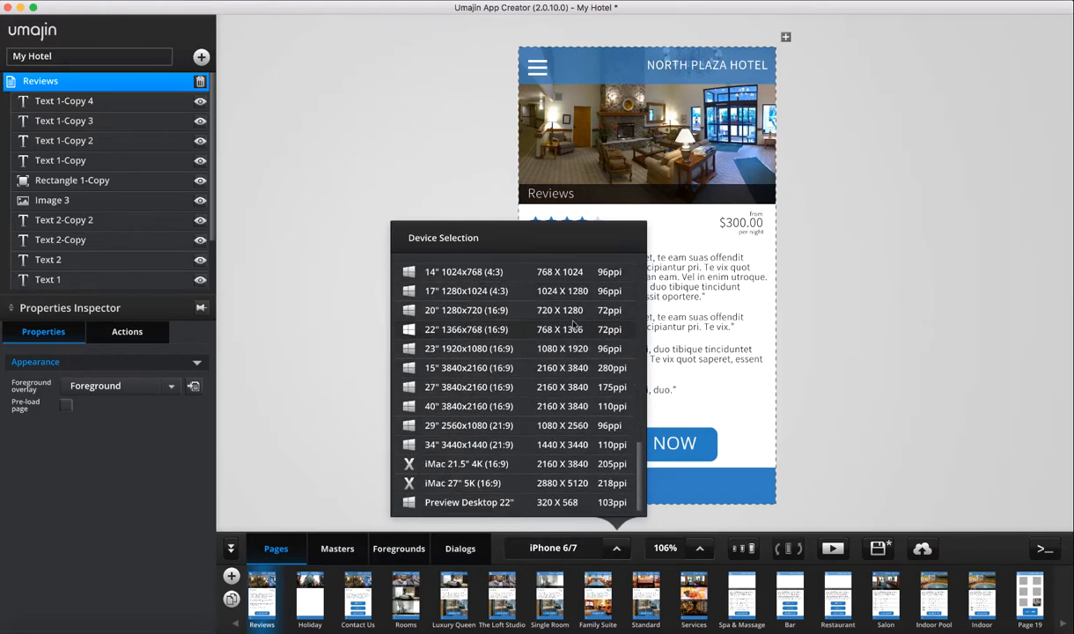
pyautogui.scroll(15, 574, 327)
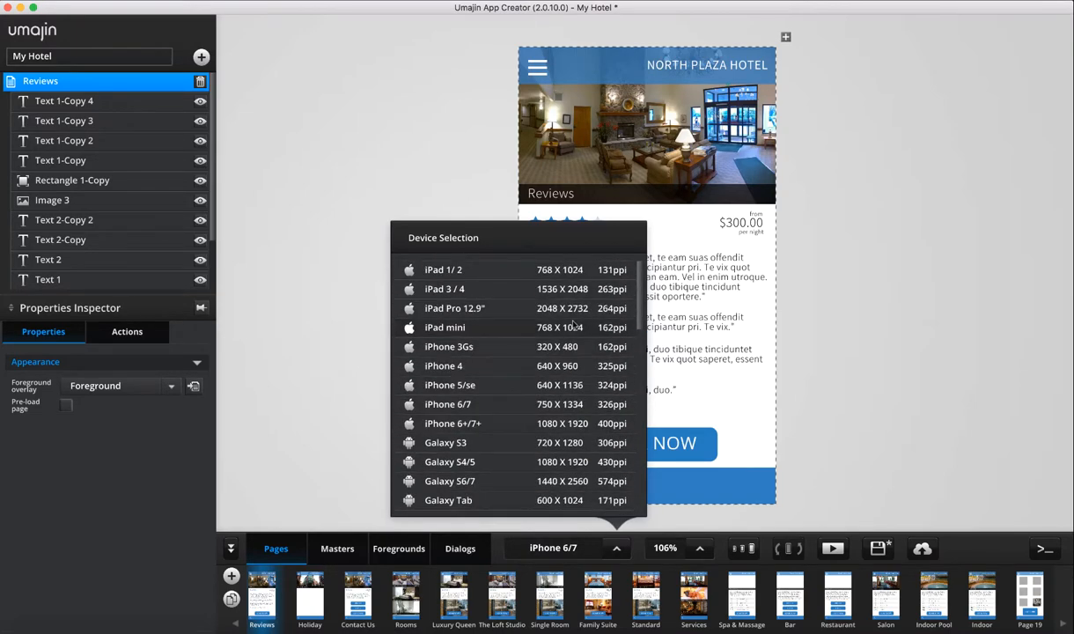
pyautogui.scroll(-5, 521, 405)
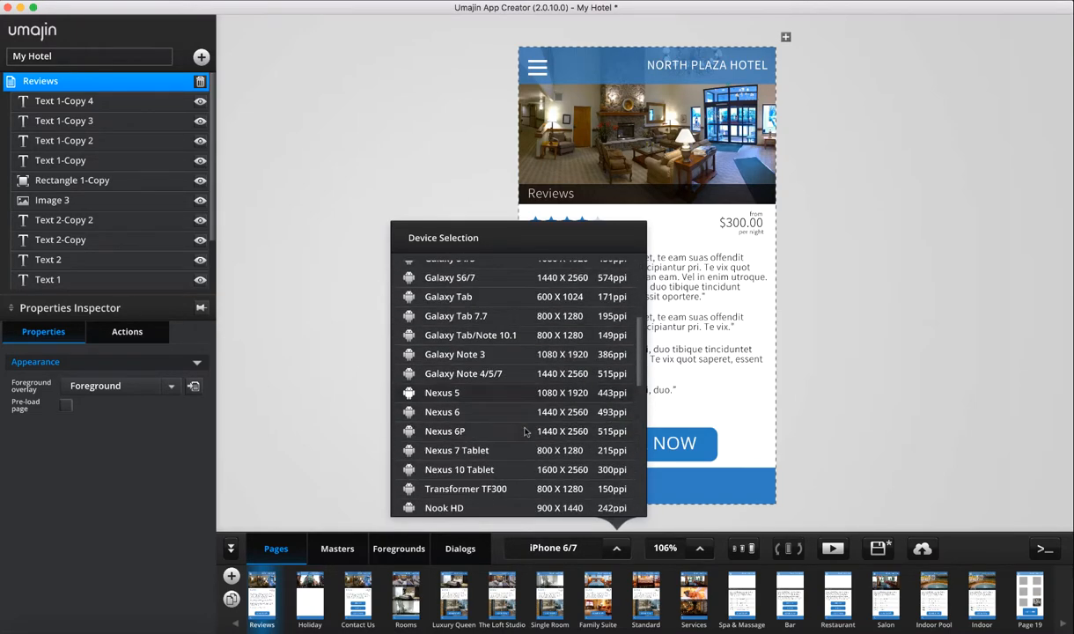
pyautogui.scroll(-10, 525, 400)
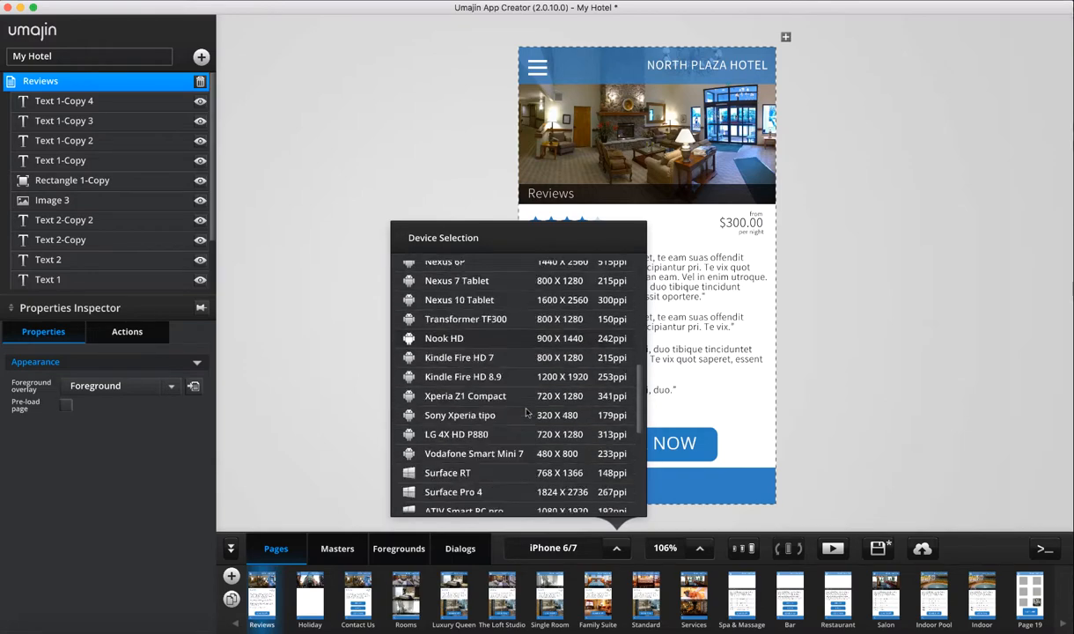
pyautogui.scroll(4, 527, 411)
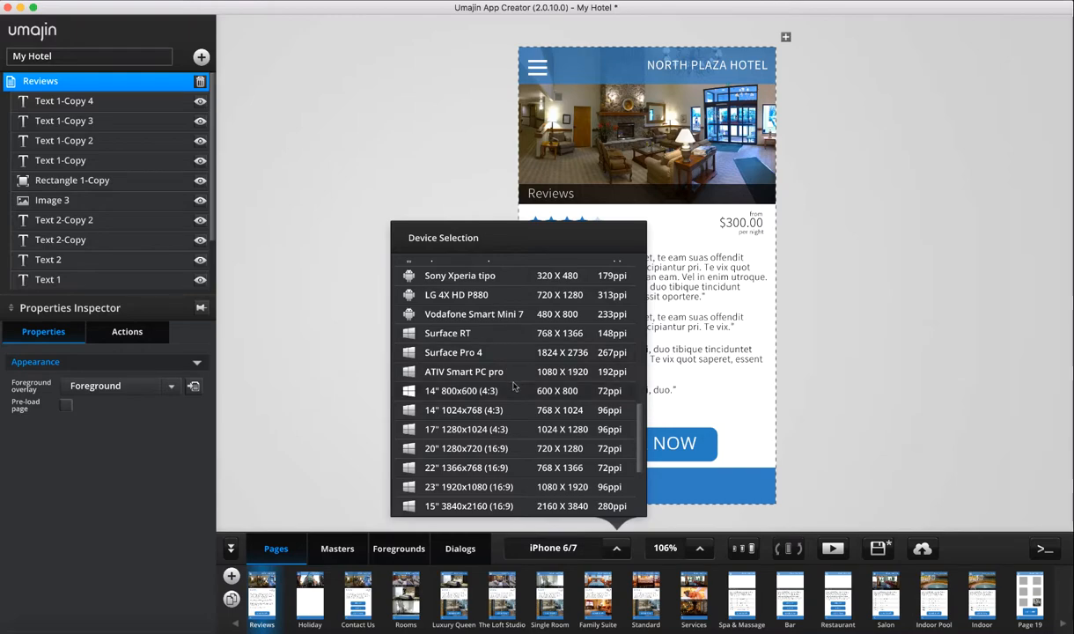
pyautogui.scroll(-3, 508, 373)
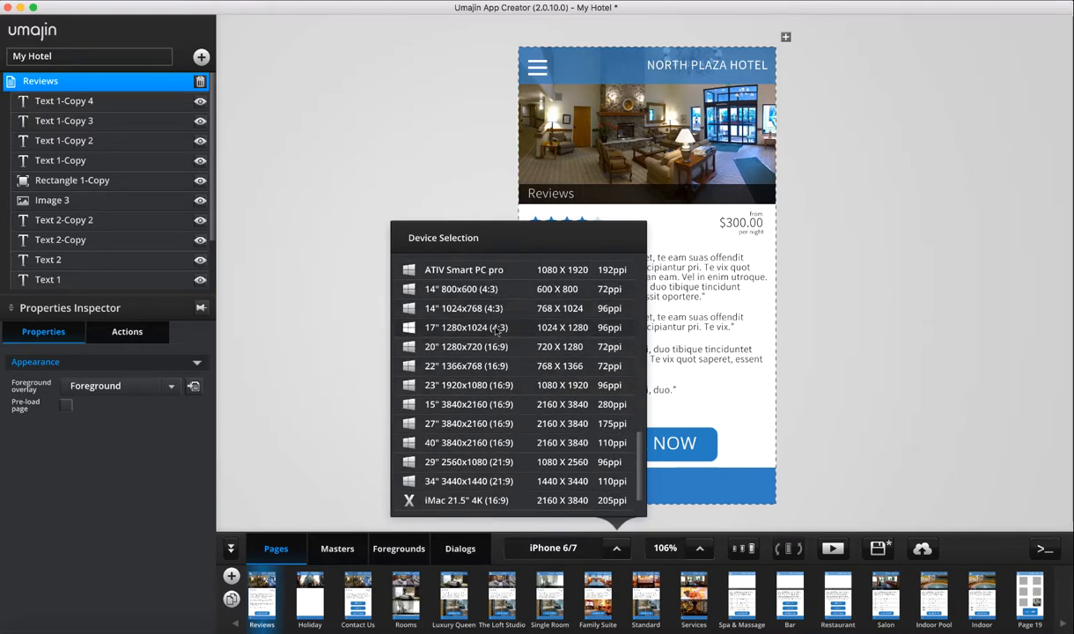
pyautogui.scroll(-1, 504, 476)
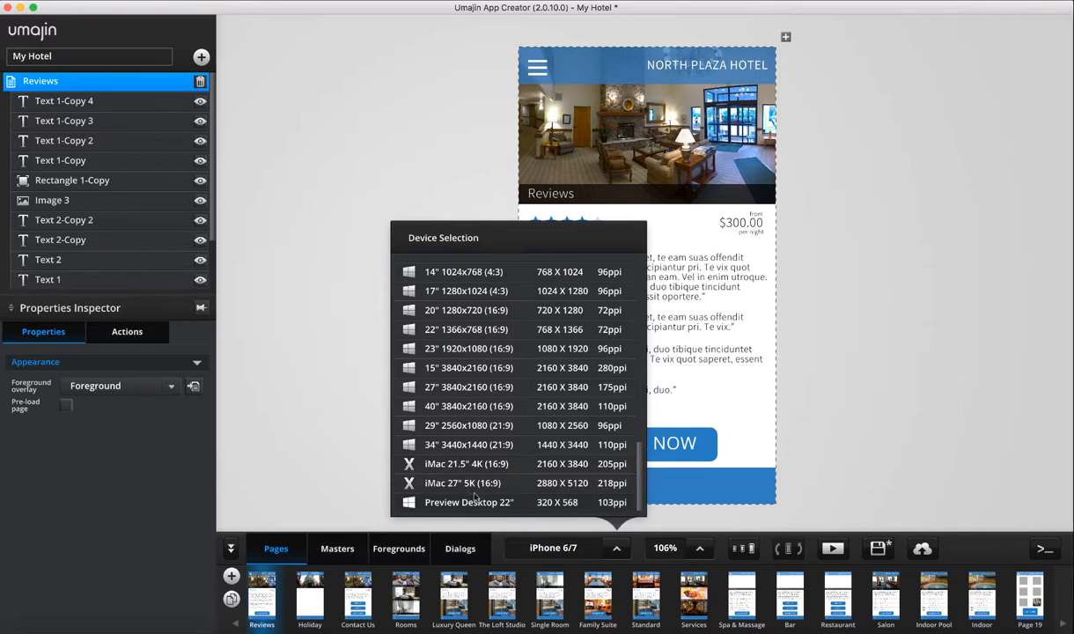
pyautogui.scroll(8, 532, 406)
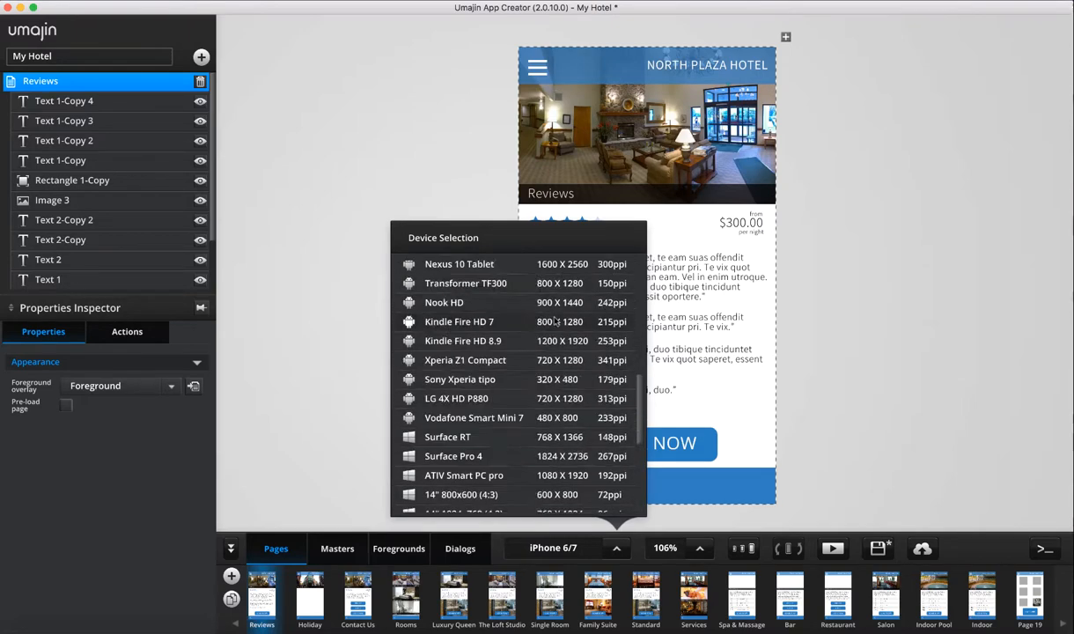
pyautogui.scroll(5, 529, 440)
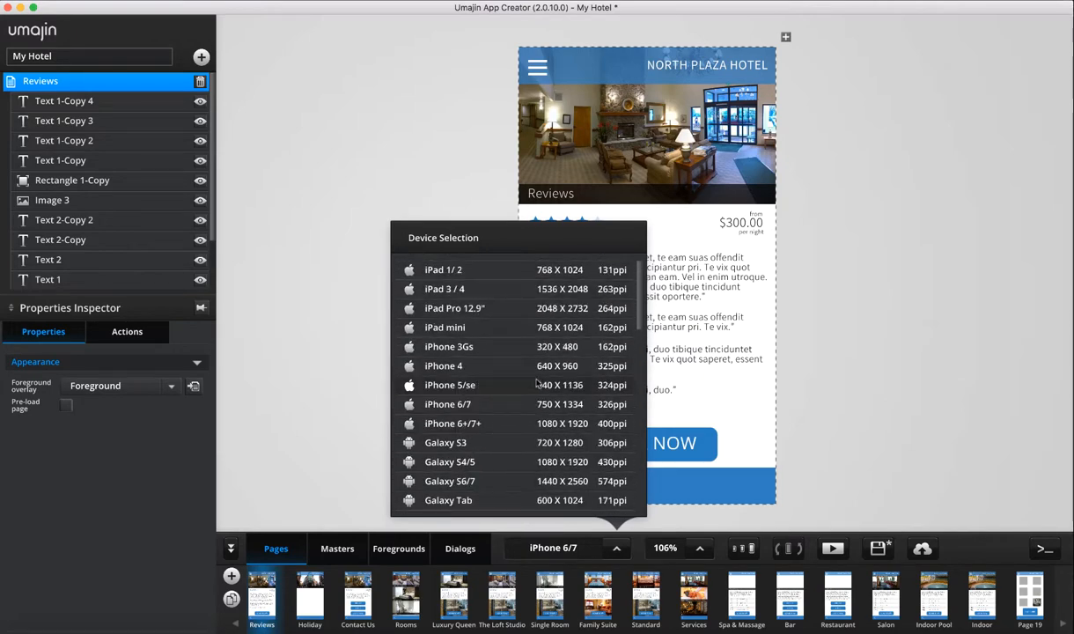
# Preview the Reviews page at iPhone 6+/7+, Galaxy S3 and 27" 3840x2160 sizes
pyautogui.click(477, 427)
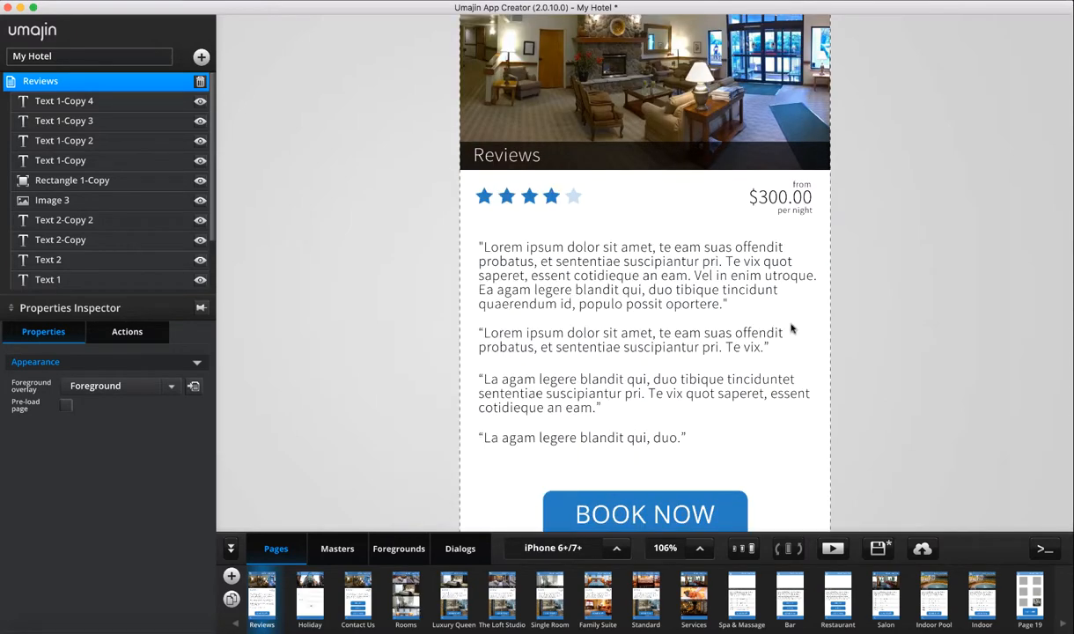
pyautogui.scroll(-5, 868, 315)
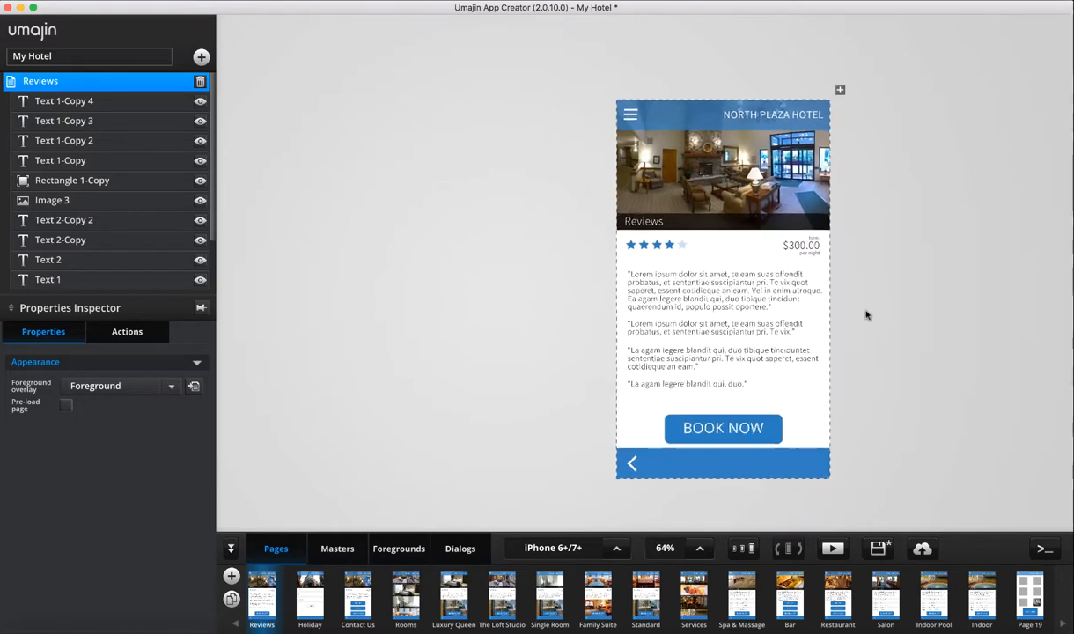
pyautogui.scroll(2, 869, 312)
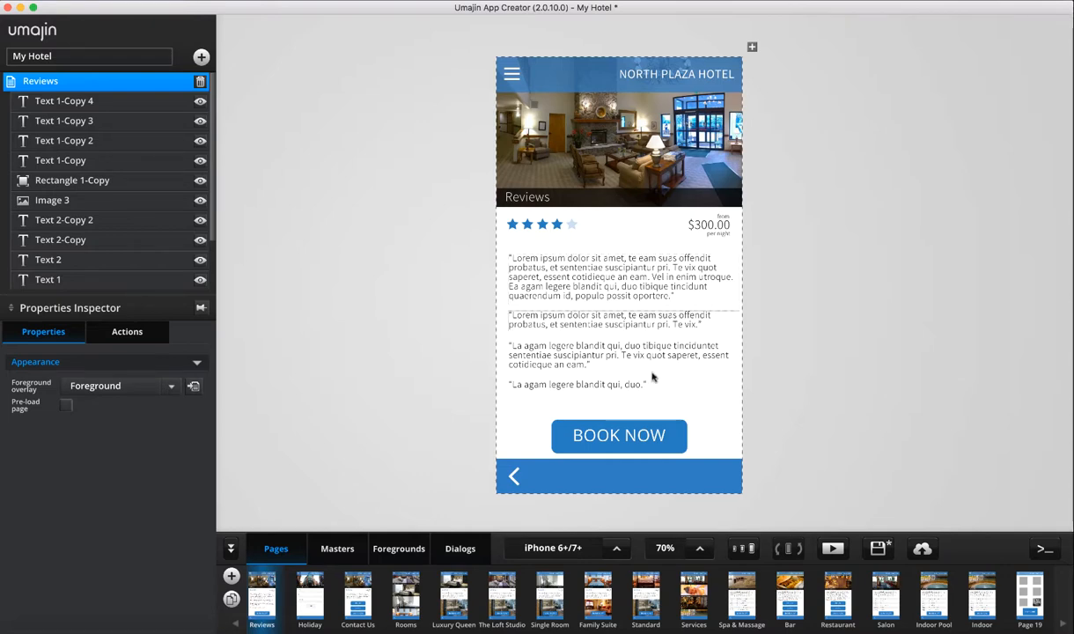
pyautogui.click(621, 548)
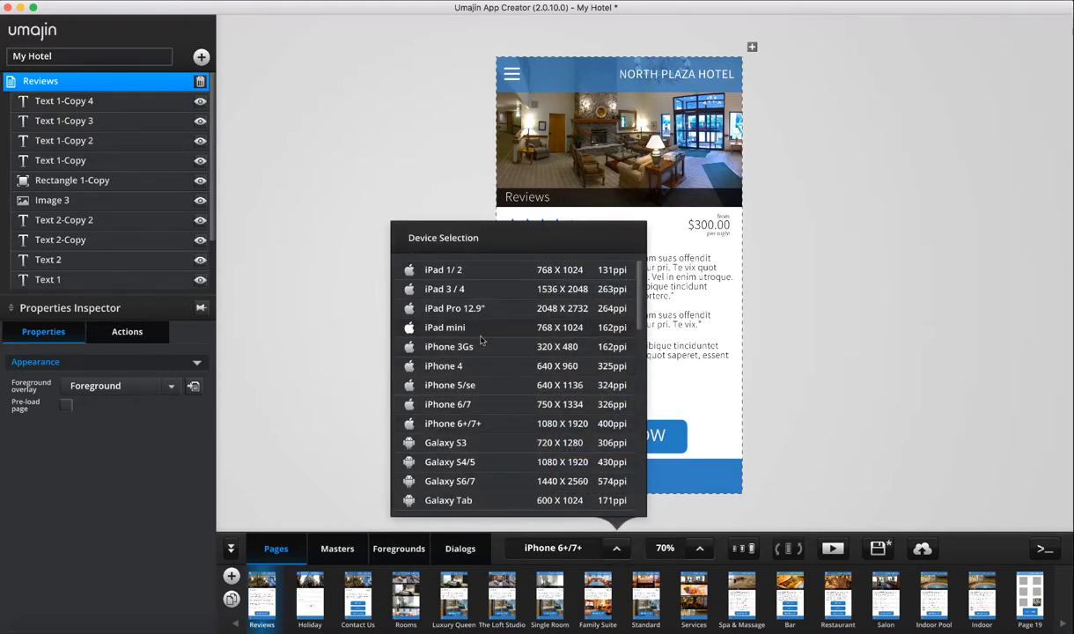
pyautogui.click(489, 445)
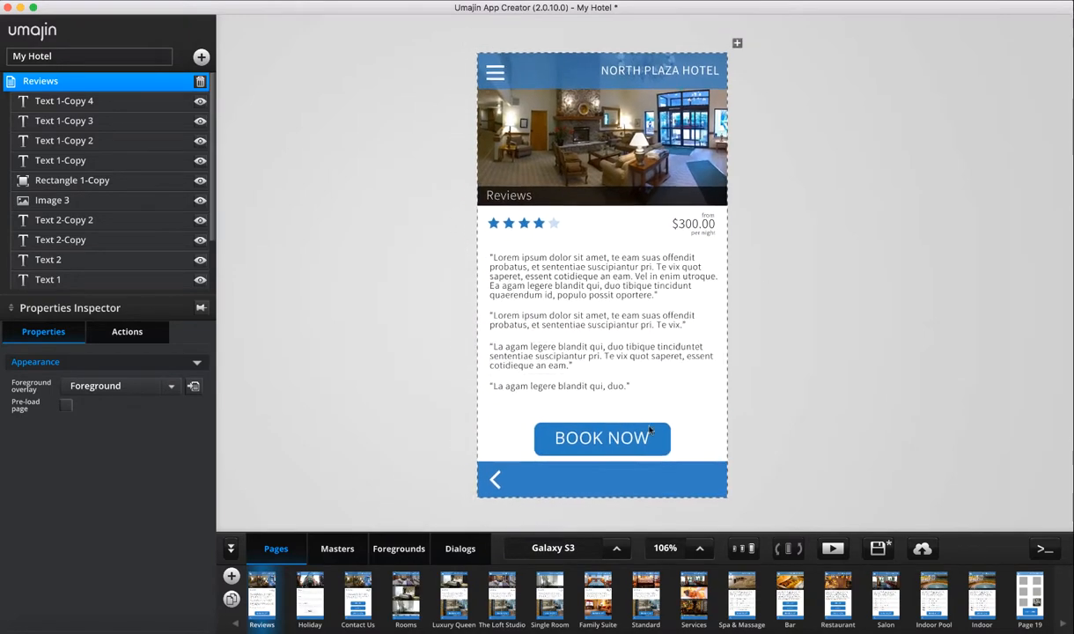
pyautogui.click(618, 548)
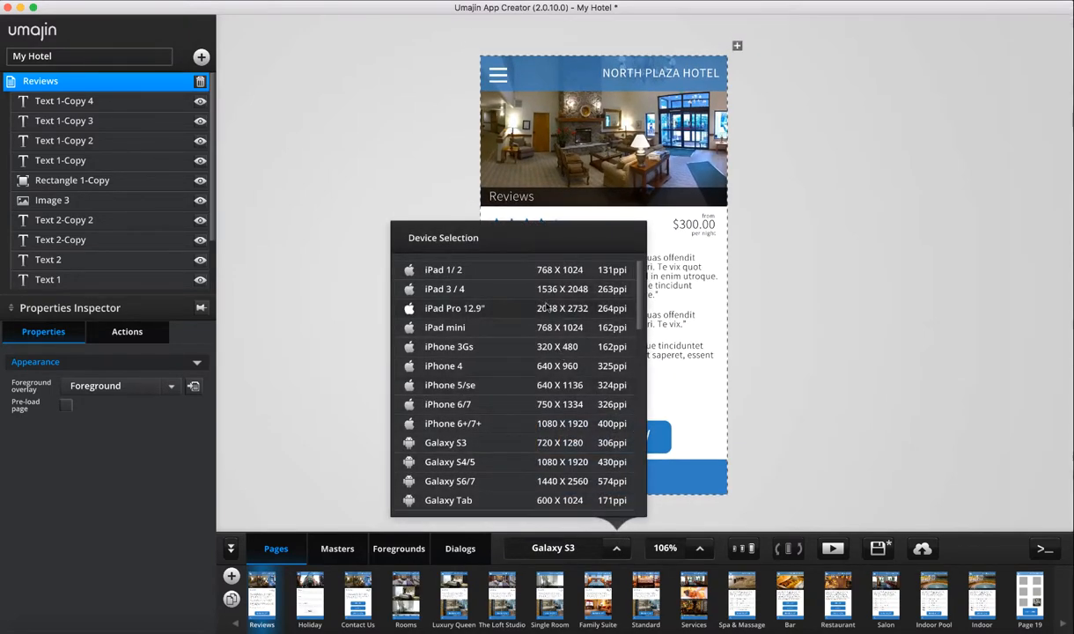
pyautogui.scroll(-4, 547, 307)
pyautogui.scroll(-10, 511, 353)
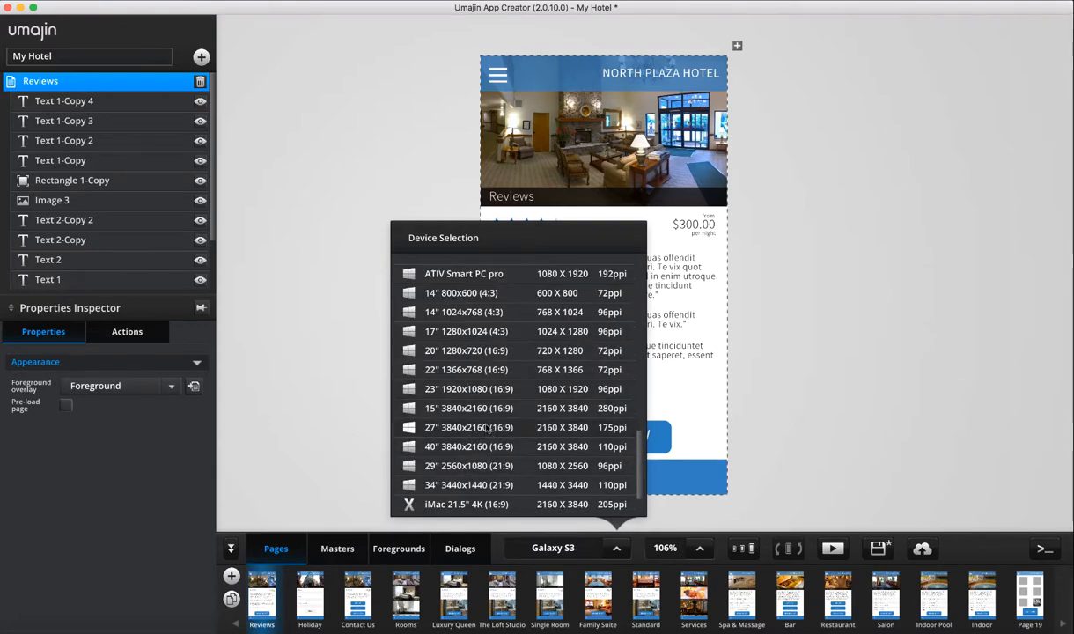
pyautogui.click(487, 429)
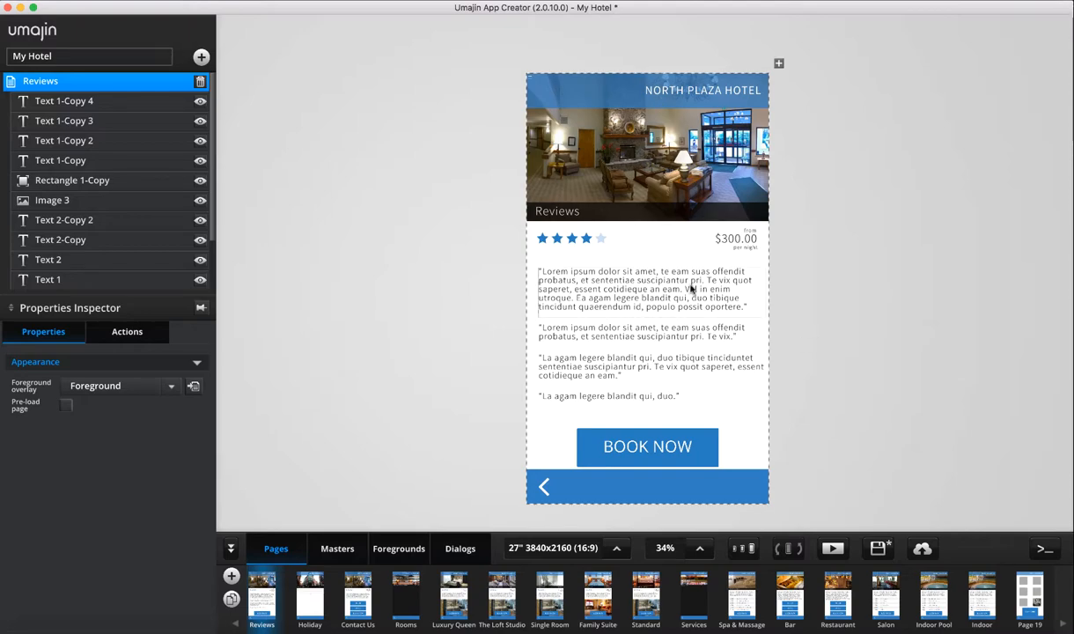
# Switch the preview to ATIV Smart PC pro, then back to iPhone 6+/7+
pyautogui.click(581, 548)
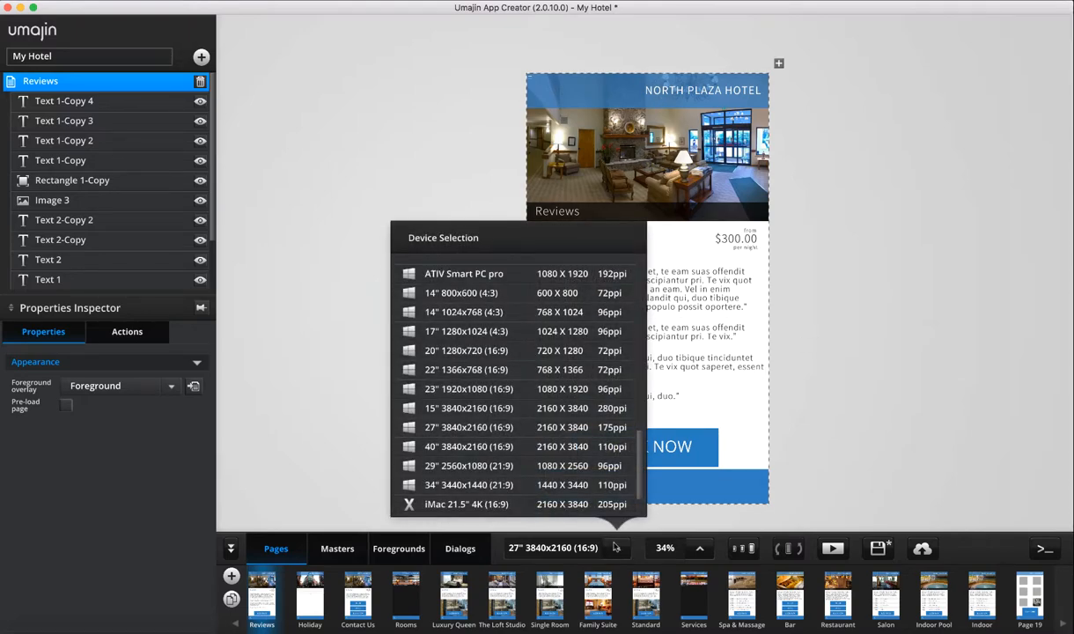
pyautogui.click(583, 271)
pyautogui.click(616, 549)
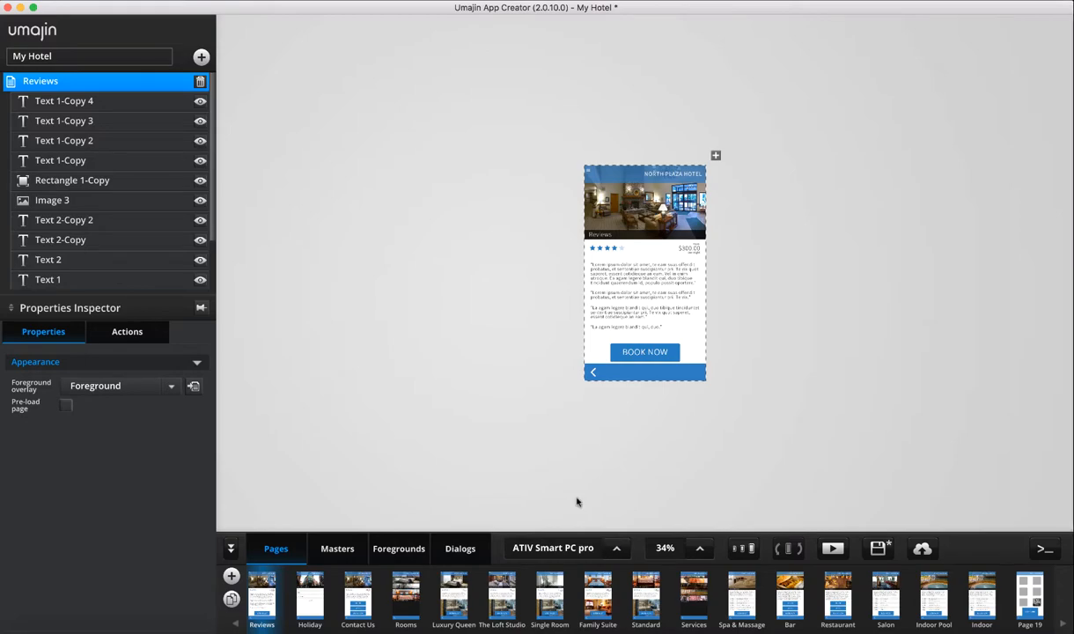
pyautogui.scroll(10, 520, 370)
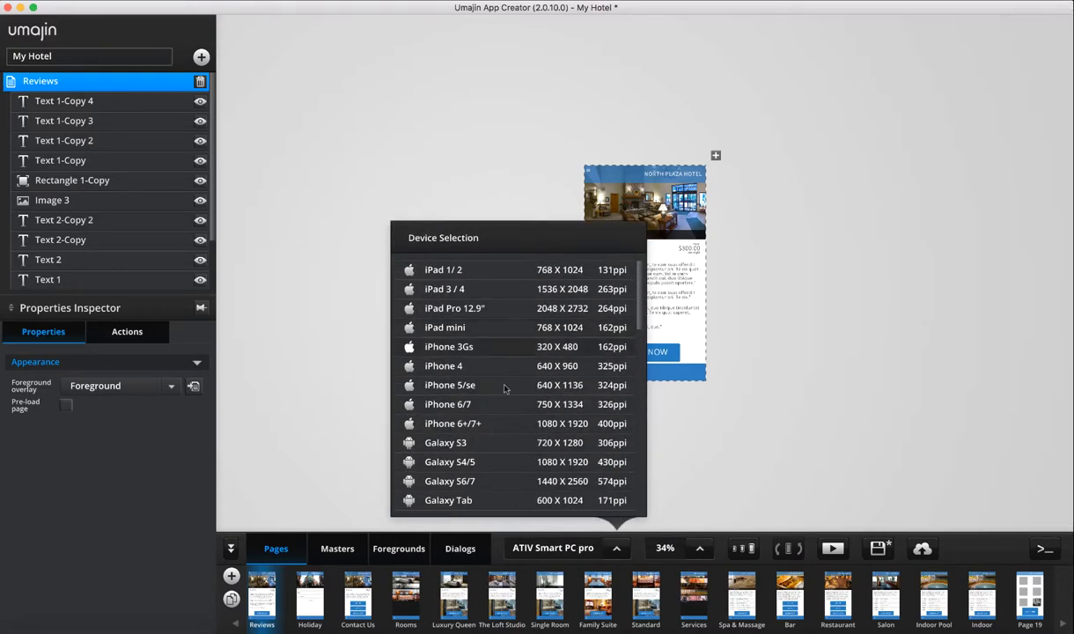
pyautogui.click(493, 424)
pyautogui.scroll(5, 755, 334)
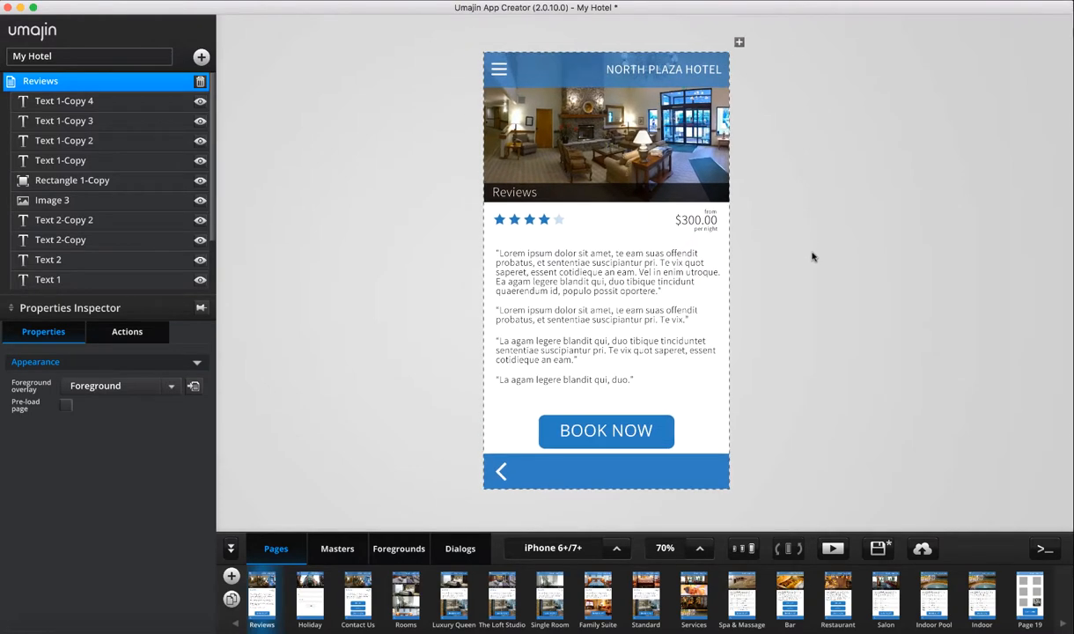
pyautogui.scroll(1, 813, 256)
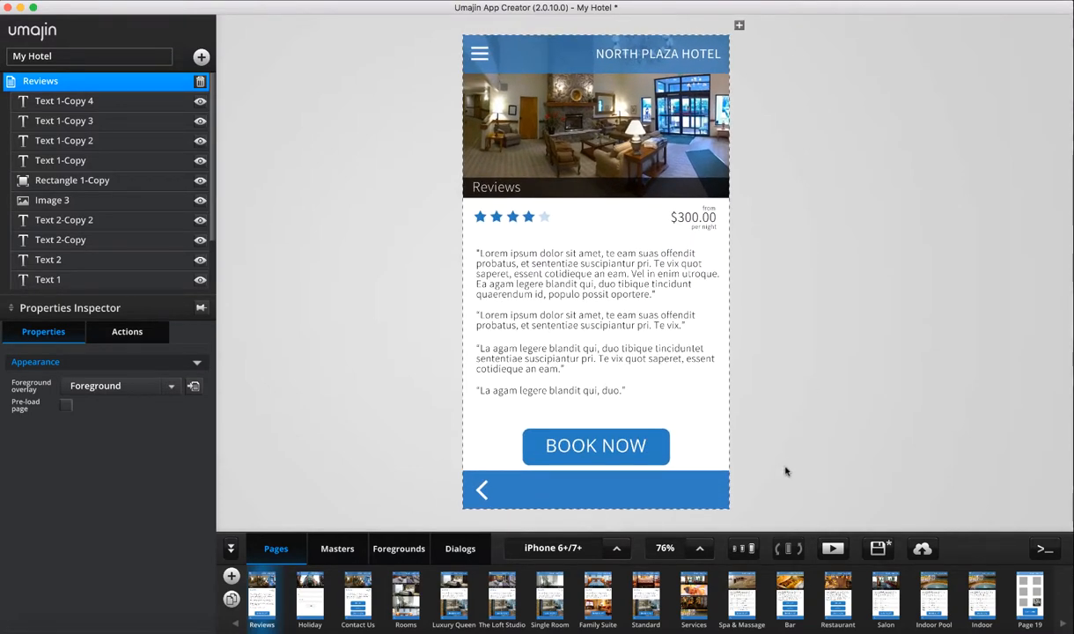
# Set canvas zoom to 100% then 75%, and open the multi-device preview
pyautogui.click(677, 530)
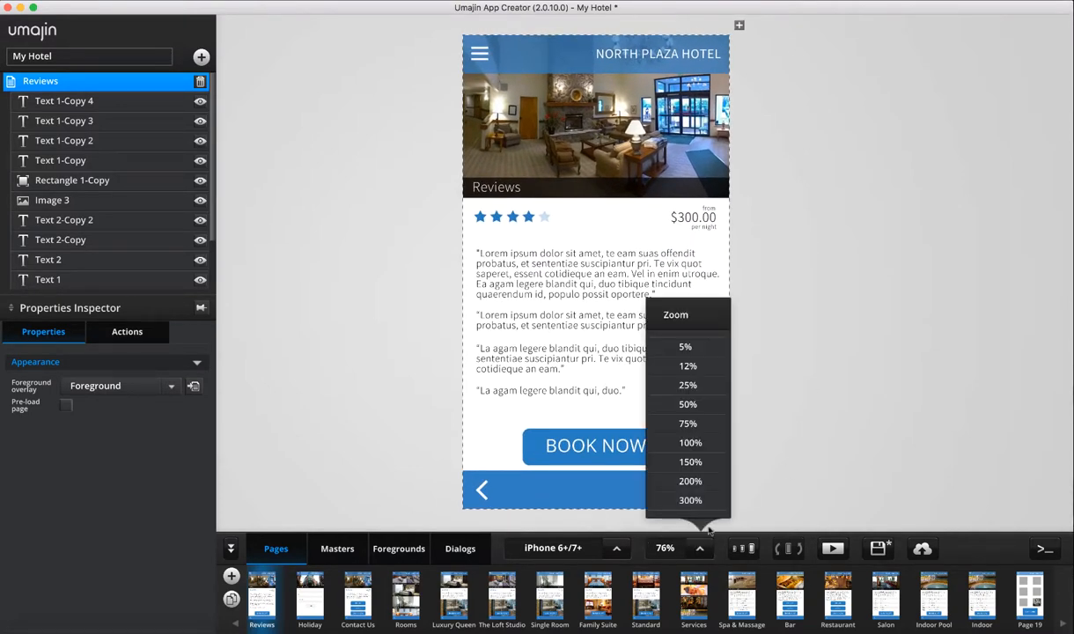
pyautogui.click(686, 444)
pyautogui.click(671, 529)
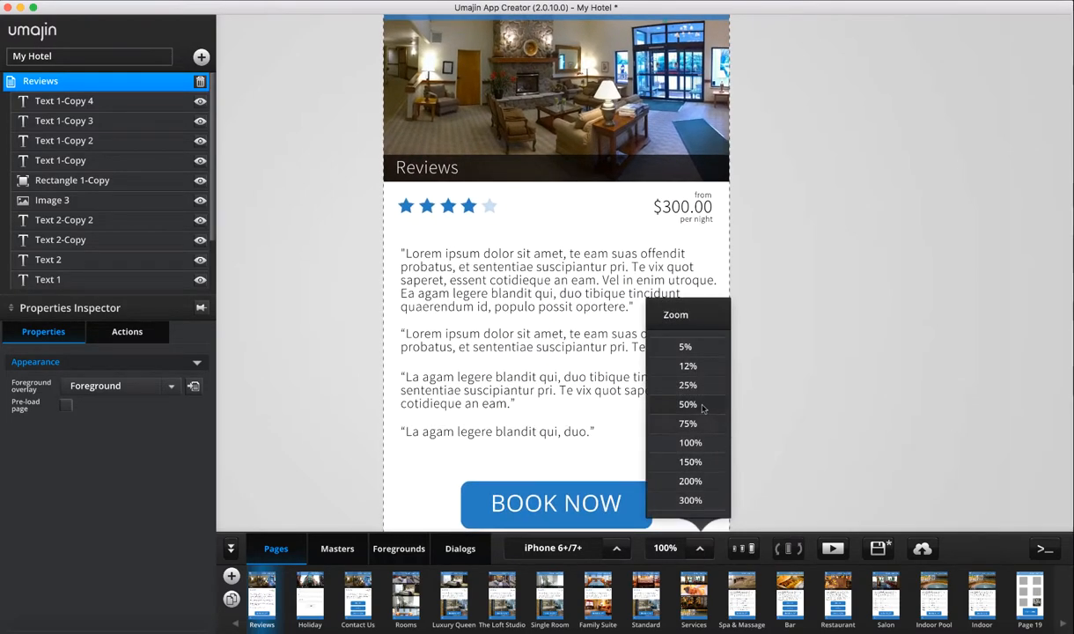
pyautogui.click(701, 431)
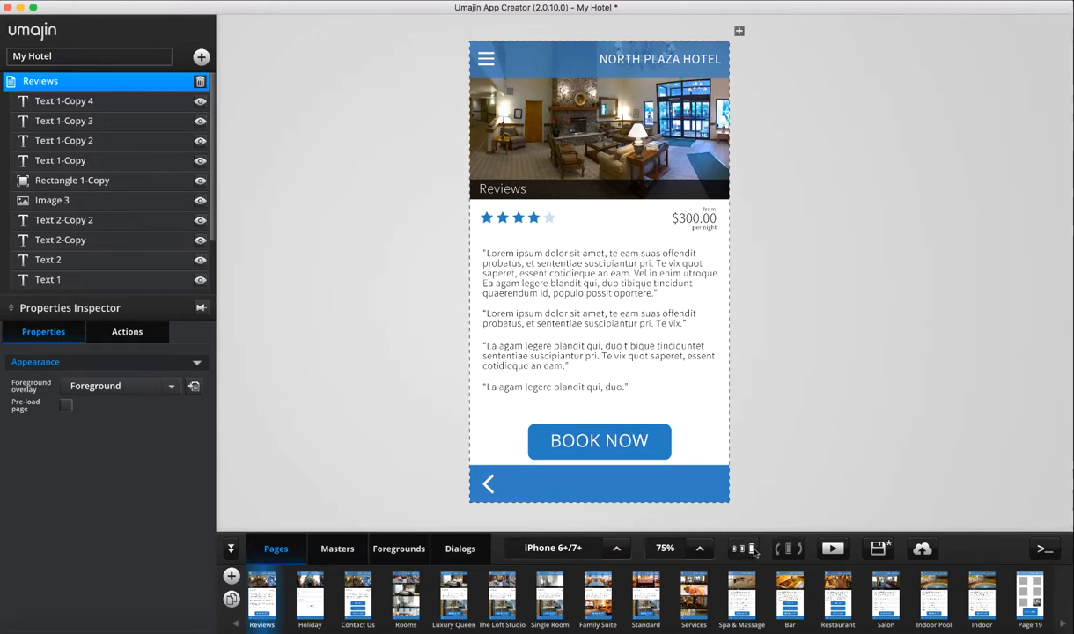
pyautogui.click(745, 549)
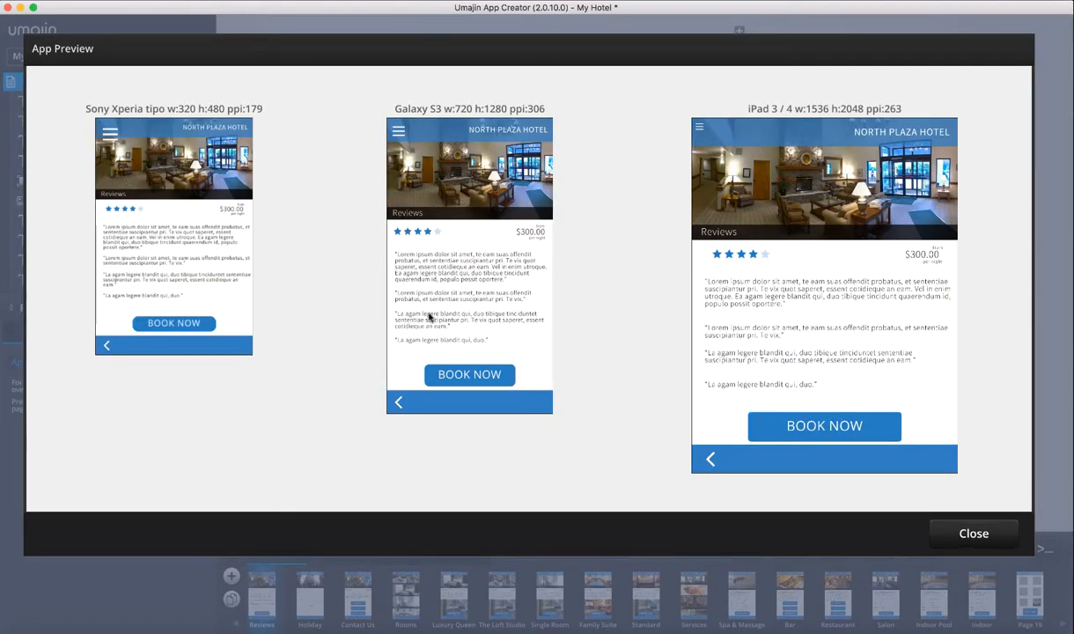
# Close the App Preview, reopen it, then close it again to return to the Reviews page
pyautogui.click(974, 533)
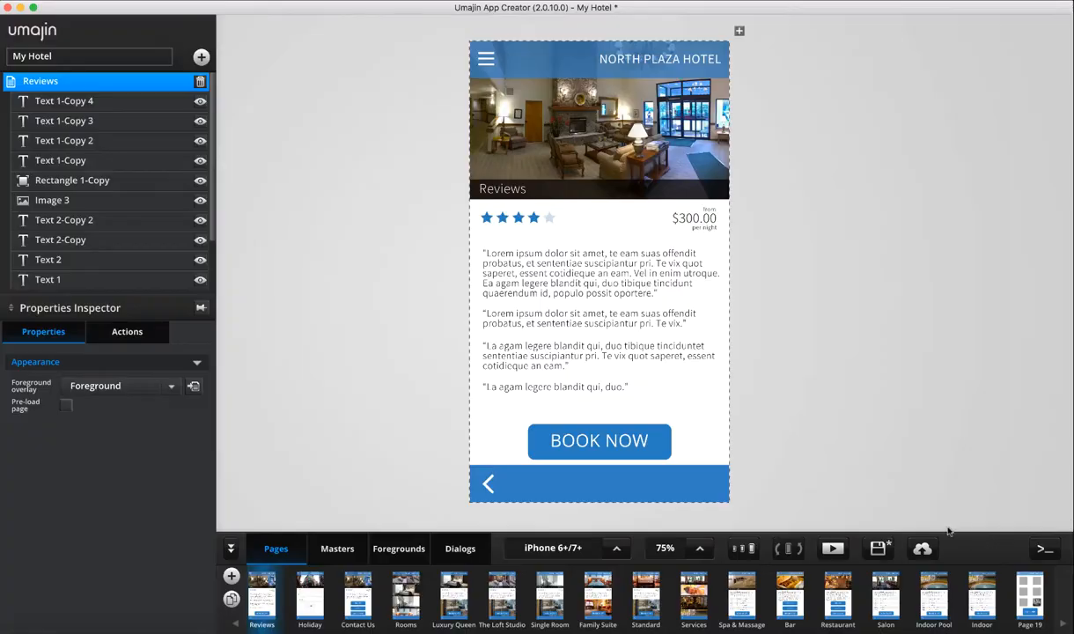
pyautogui.click(744, 548)
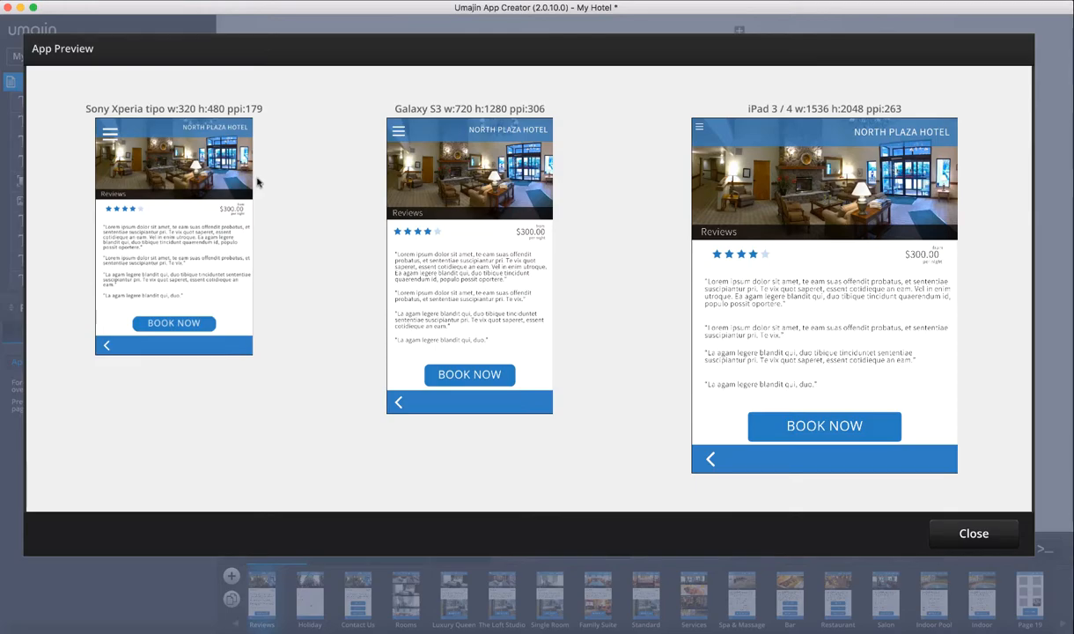
pyautogui.click(970, 532)
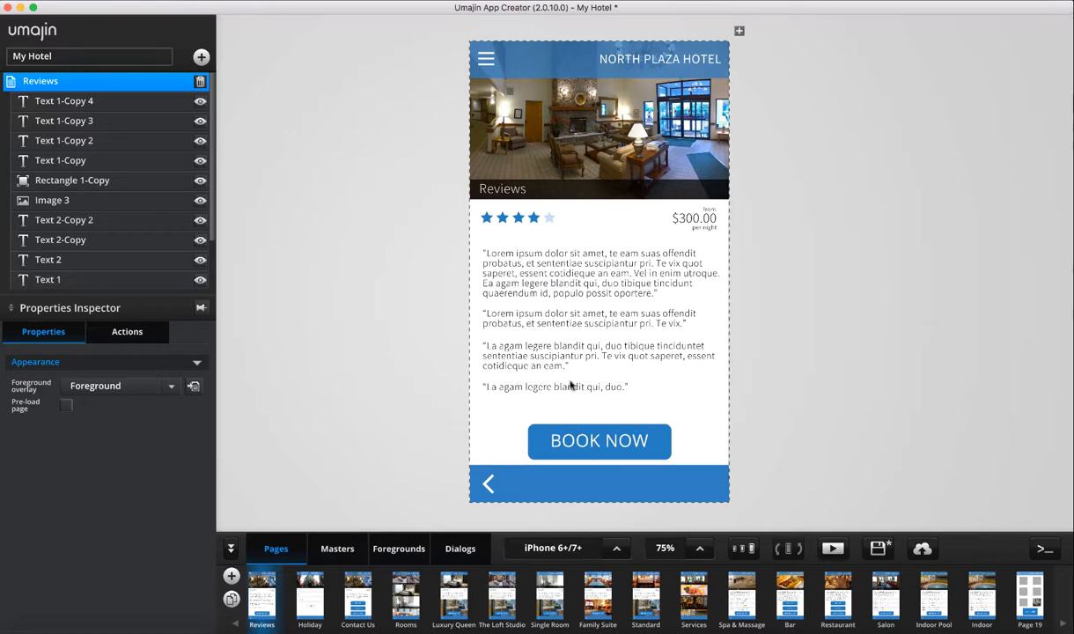
# Select the second, third and fourth review paragraphs on the Reviews page
pyautogui.click(592, 313)
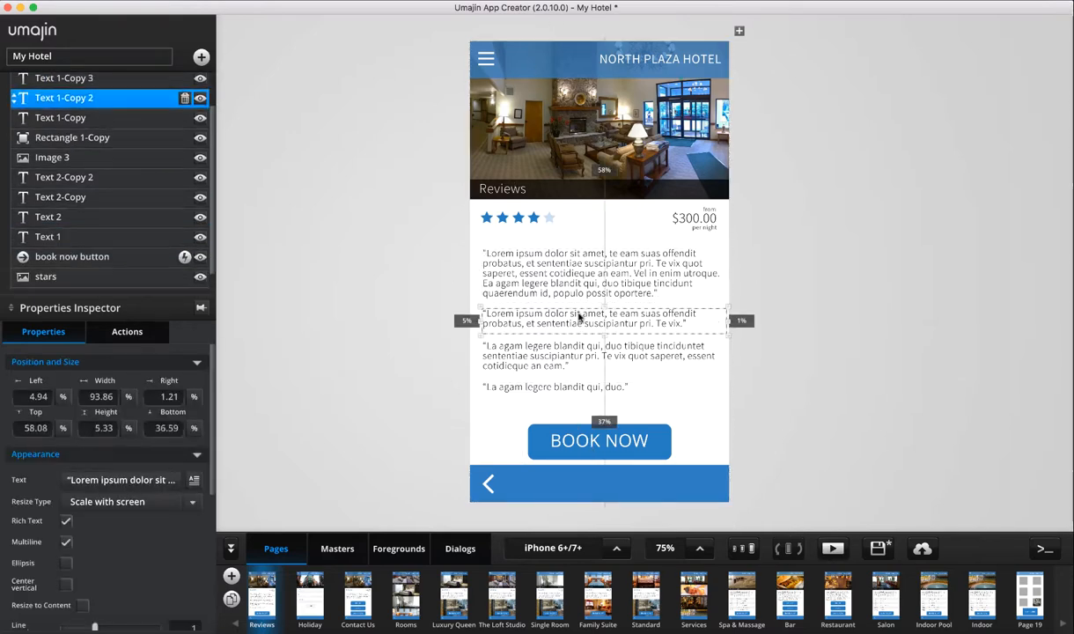
pyautogui.click(555, 367)
pyautogui.click(547, 386)
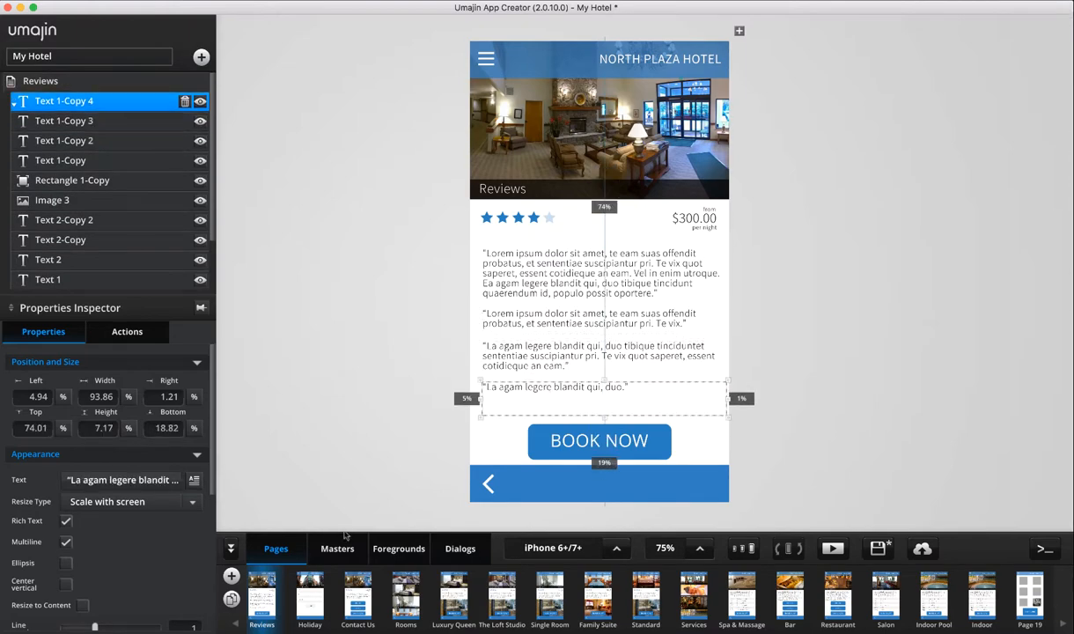
# Open the Landing Page and run the hotel app in full preview
pyautogui.click(235, 623)
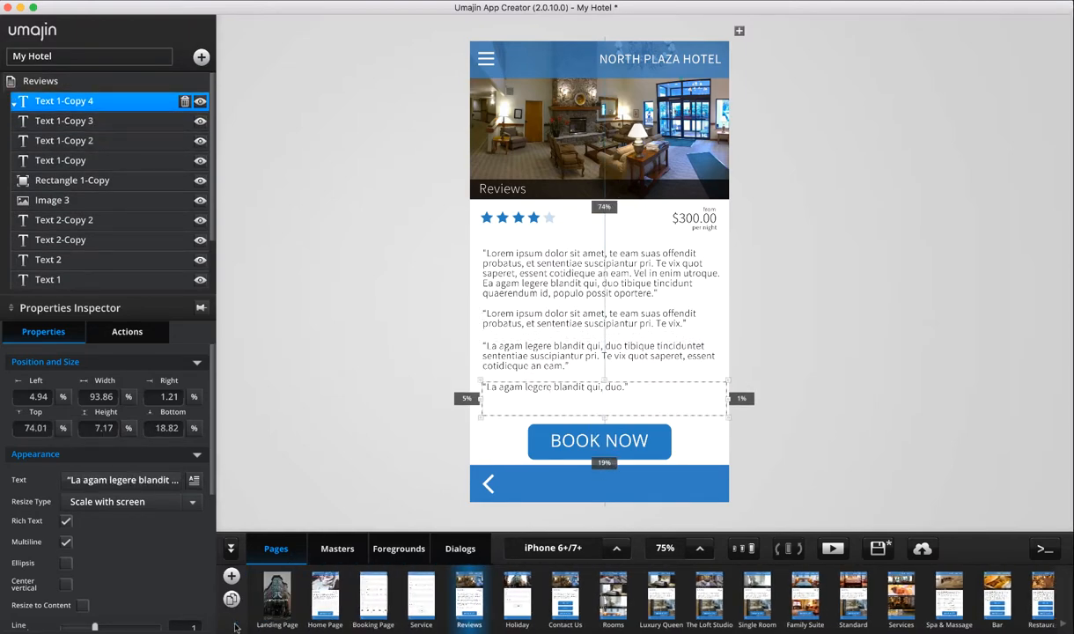
pyautogui.click(277, 597)
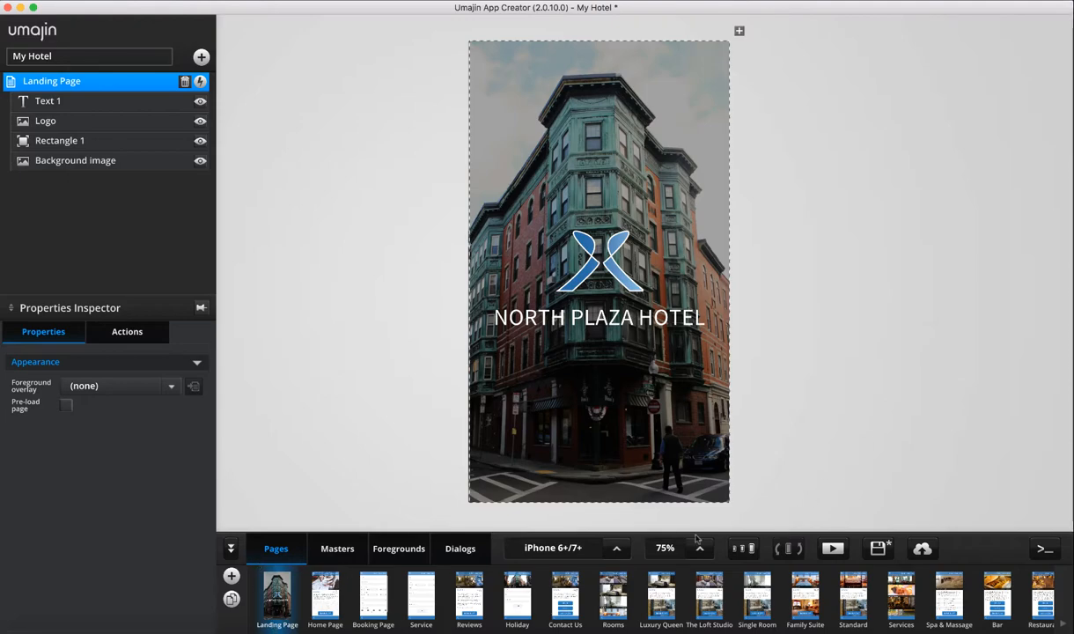
pyautogui.click(833, 547)
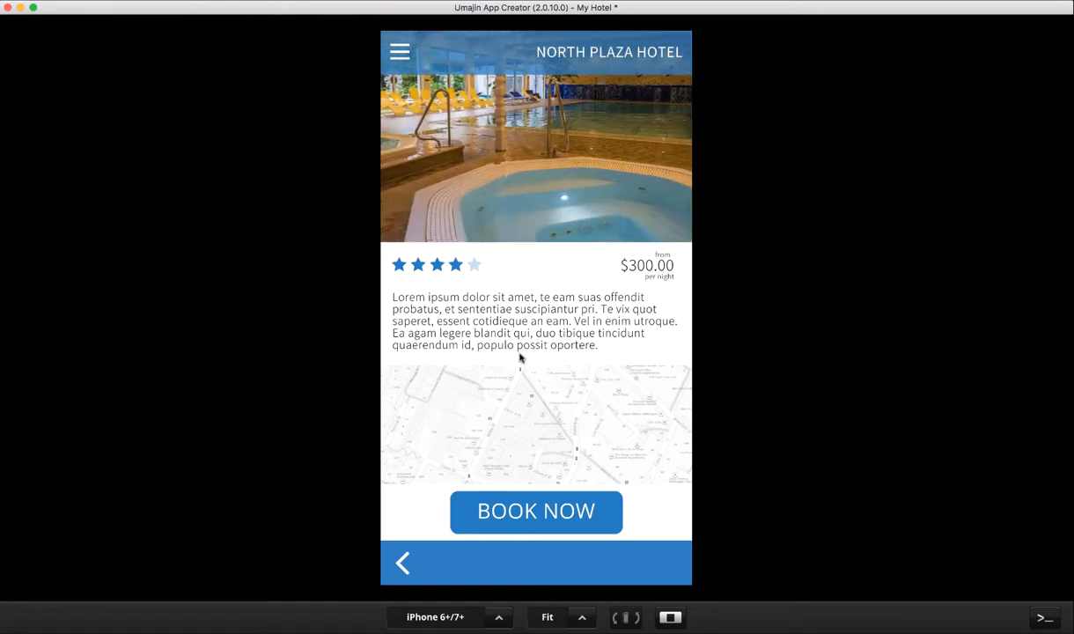
# In preview, go to the Rooms page via the menu and open The Loft Studio details
pyautogui.click(399, 52)
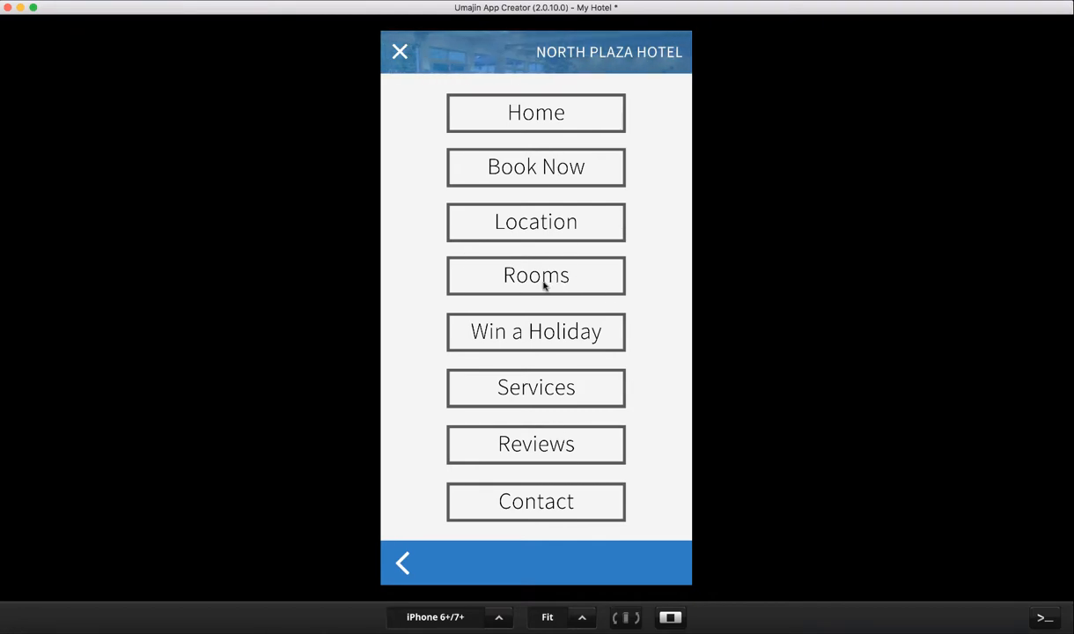
pyautogui.click(547, 283)
pyautogui.scroll(-4, 554, 358)
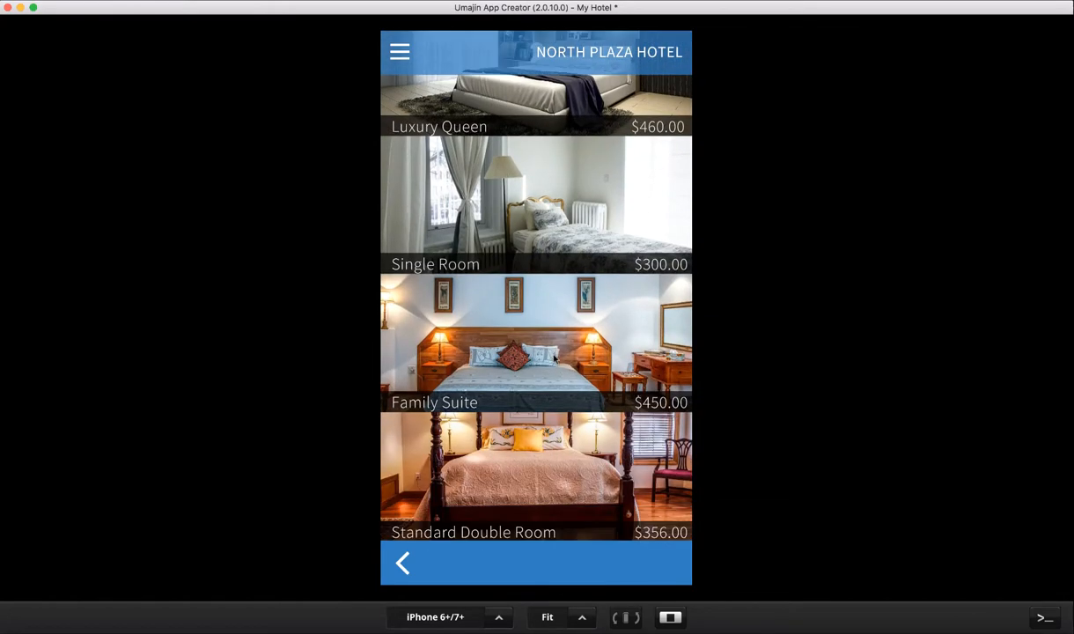
pyautogui.scroll(4, 553, 358)
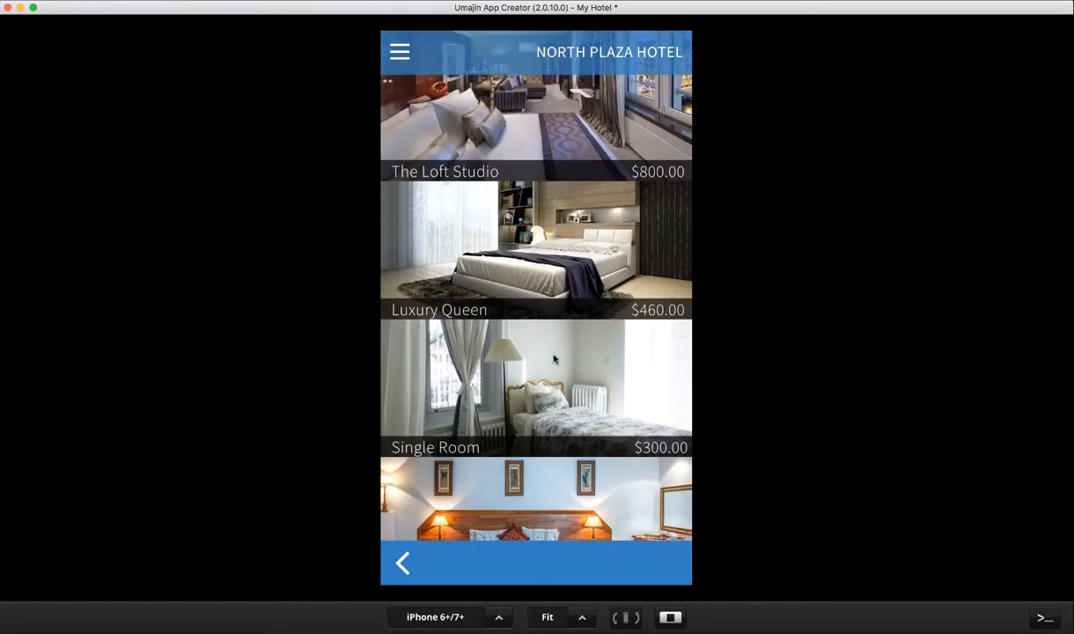
pyautogui.click(528, 131)
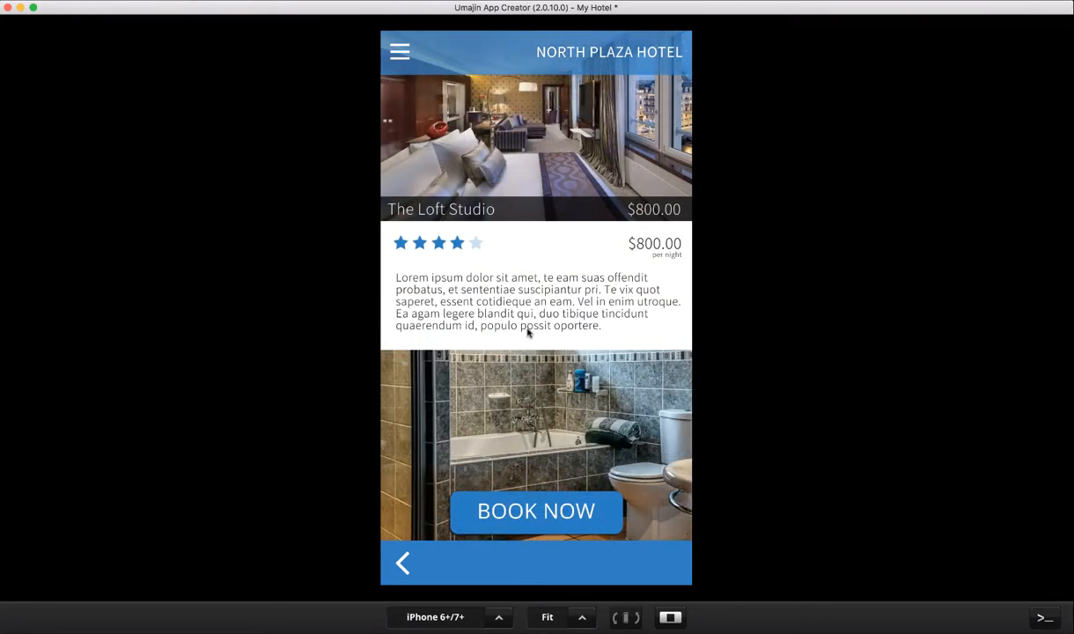
# Open the room booking form and set the number of guests to 2
pyautogui.click(555, 509)
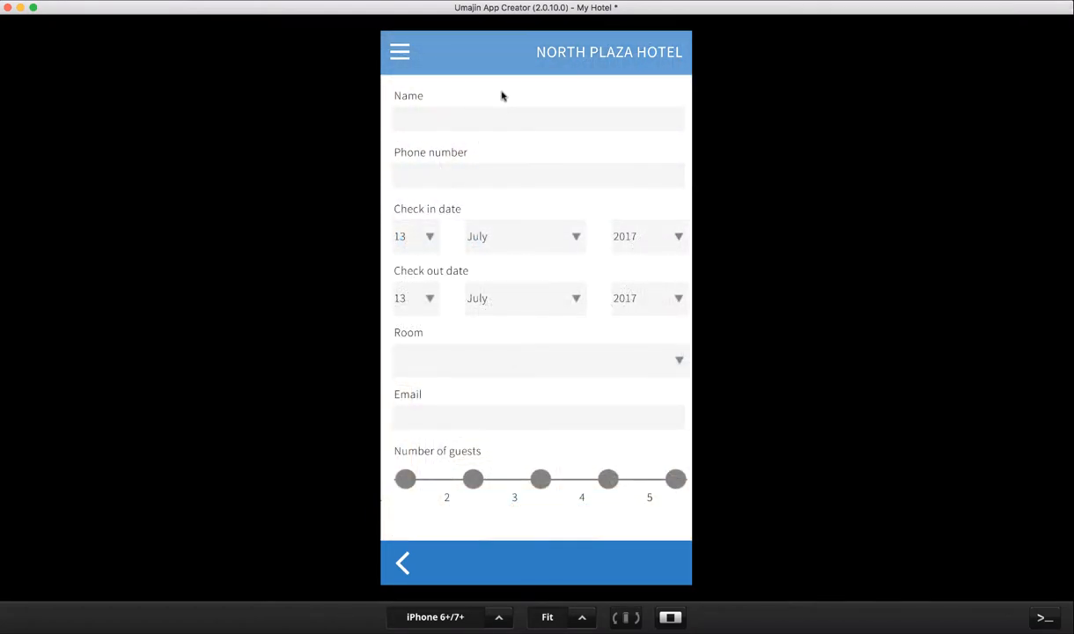
pyautogui.scroll(-1, 534, 306)
pyautogui.click(473, 435)
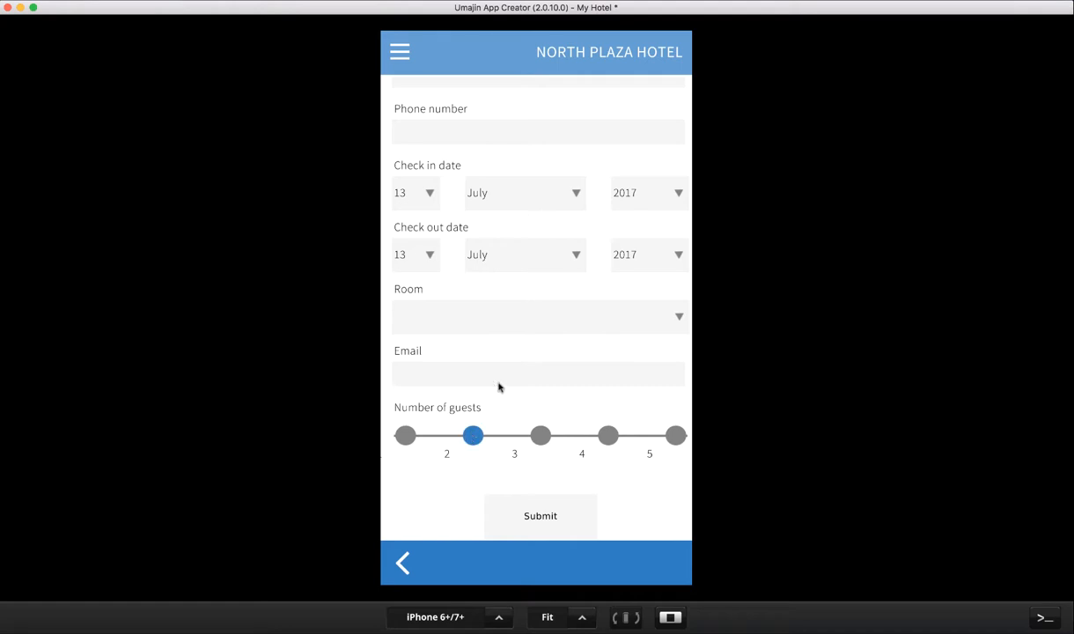
pyautogui.scroll(1, 521, 356)
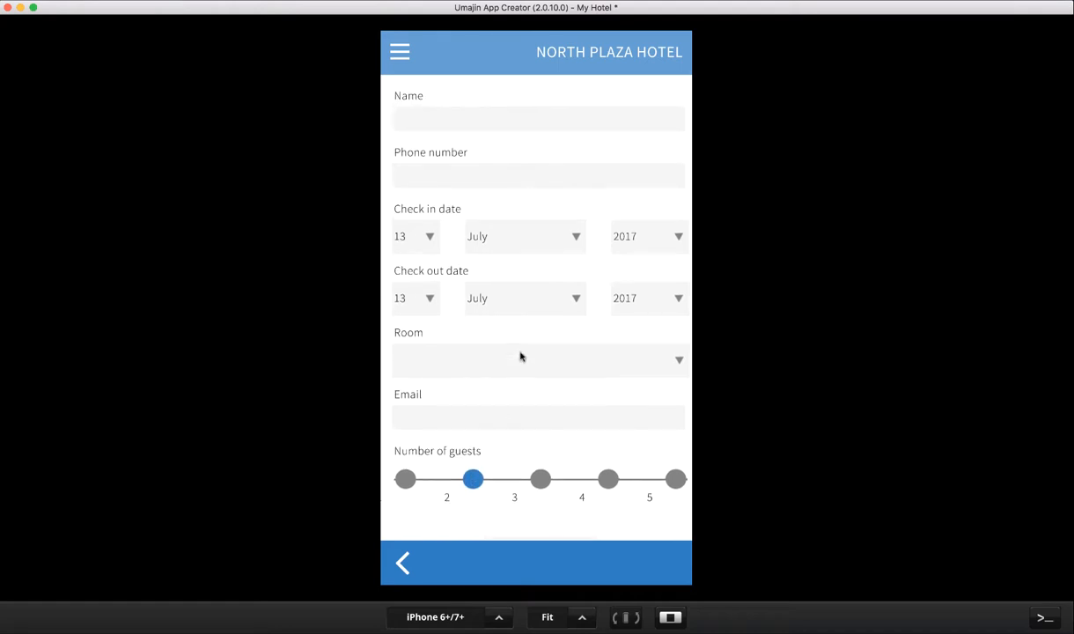
# Go back through room details, room list and hotel page to the splash screen
pyautogui.click(402, 564)
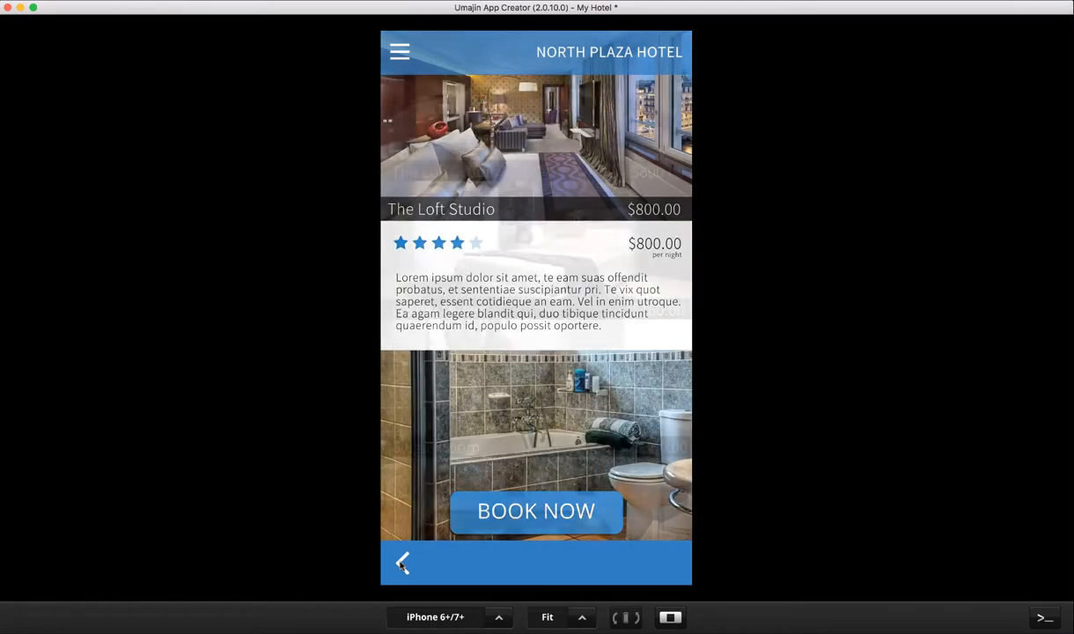
pyautogui.click(402, 560)
pyautogui.click(402, 565)
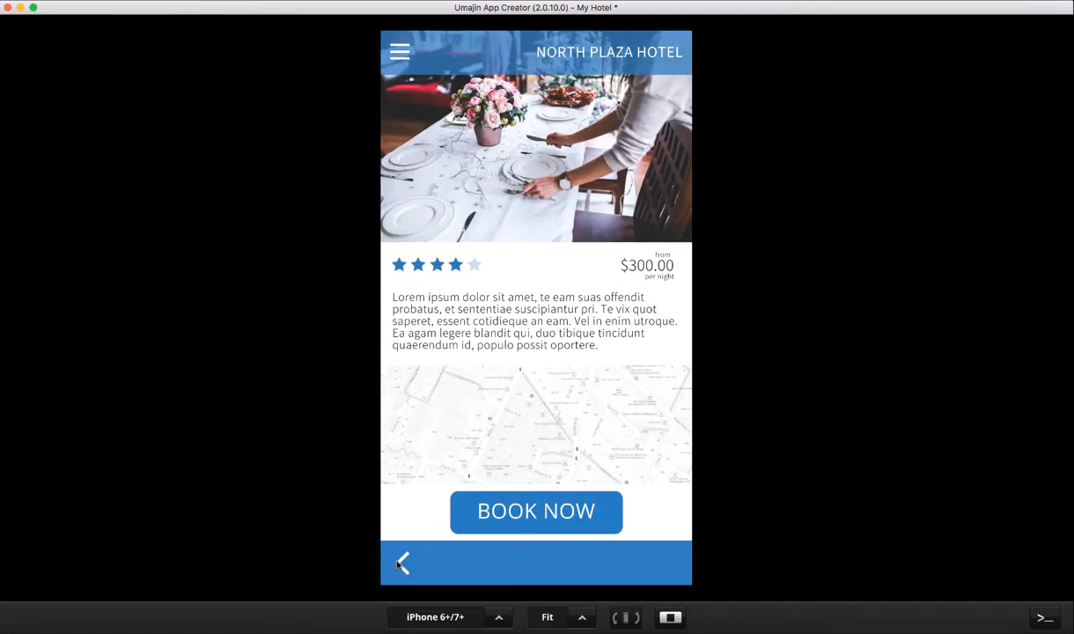
pyautogui.click(401, 565)
# Go to the Contact Us page from the menu, then leave the preview
pyautogui.click(400, 52)
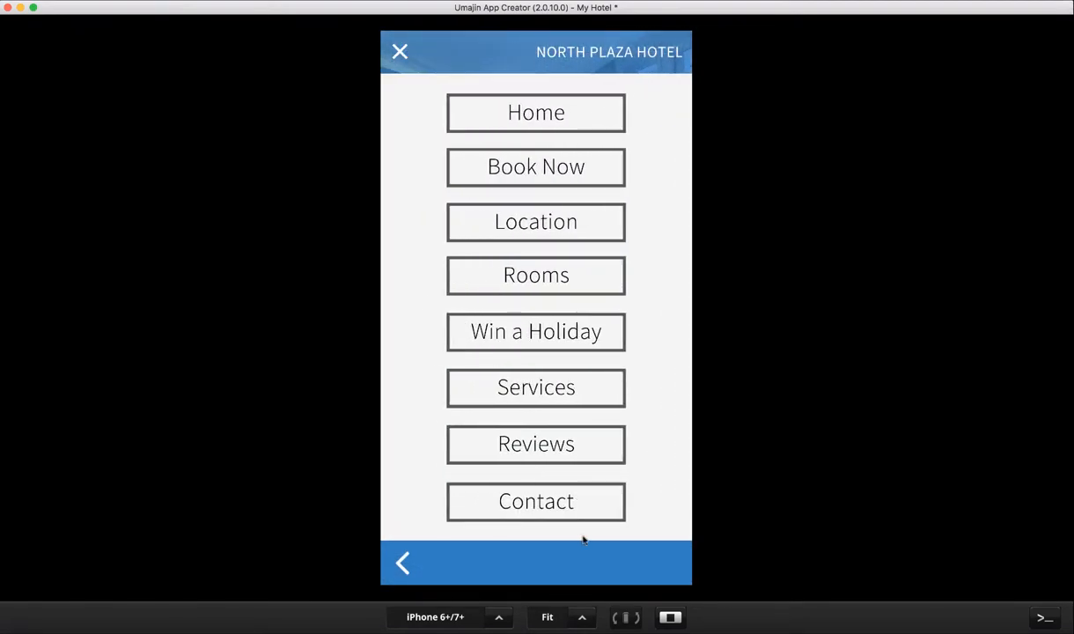
pyautogui.click(554, 502)
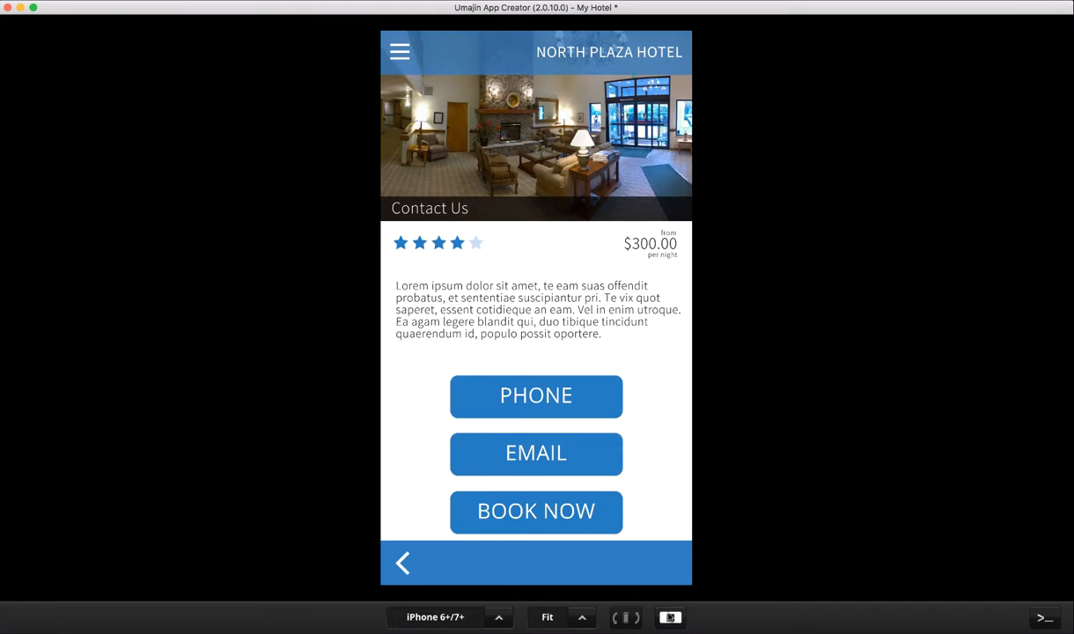
pyautogui.click(673, 619)
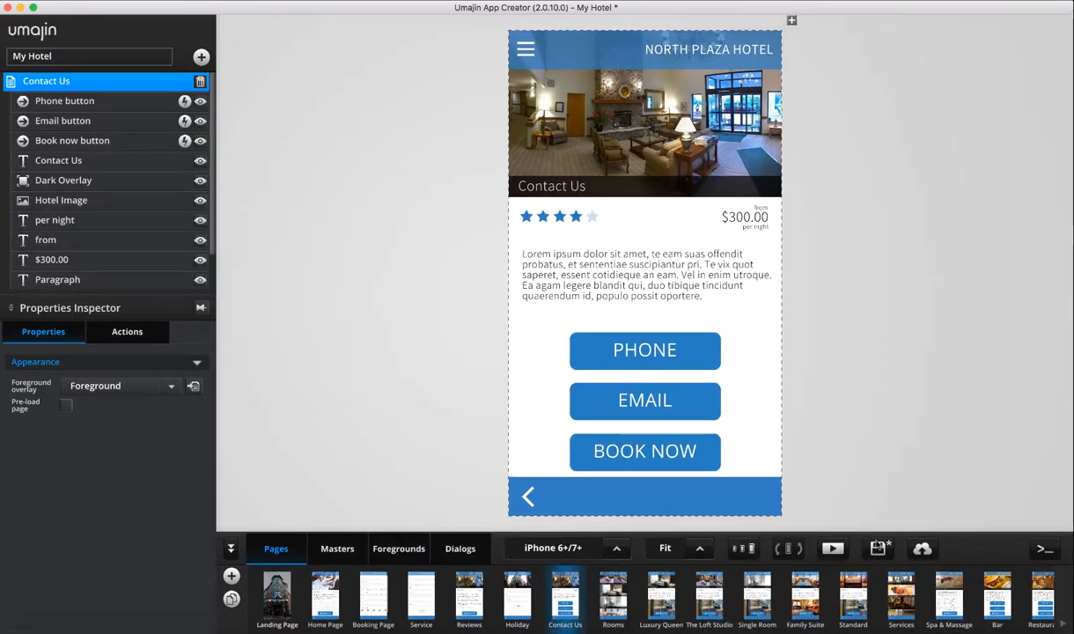
# Save the My Hotel project locally and bring up the Publish Options window
pyautogui.click(878, 549)
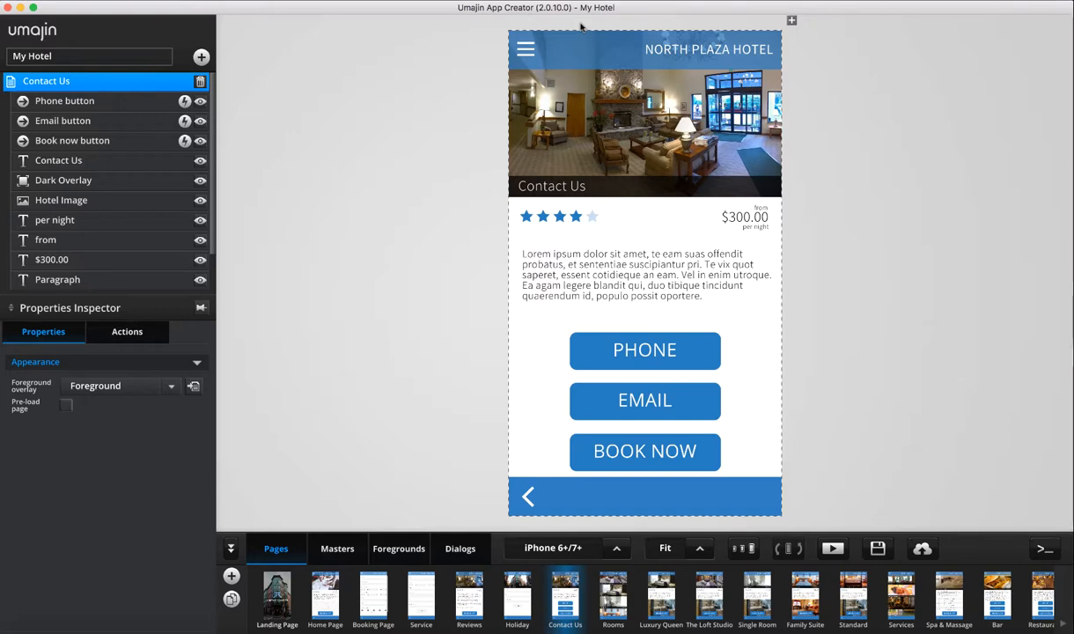
pyautogui.click(922, 549)
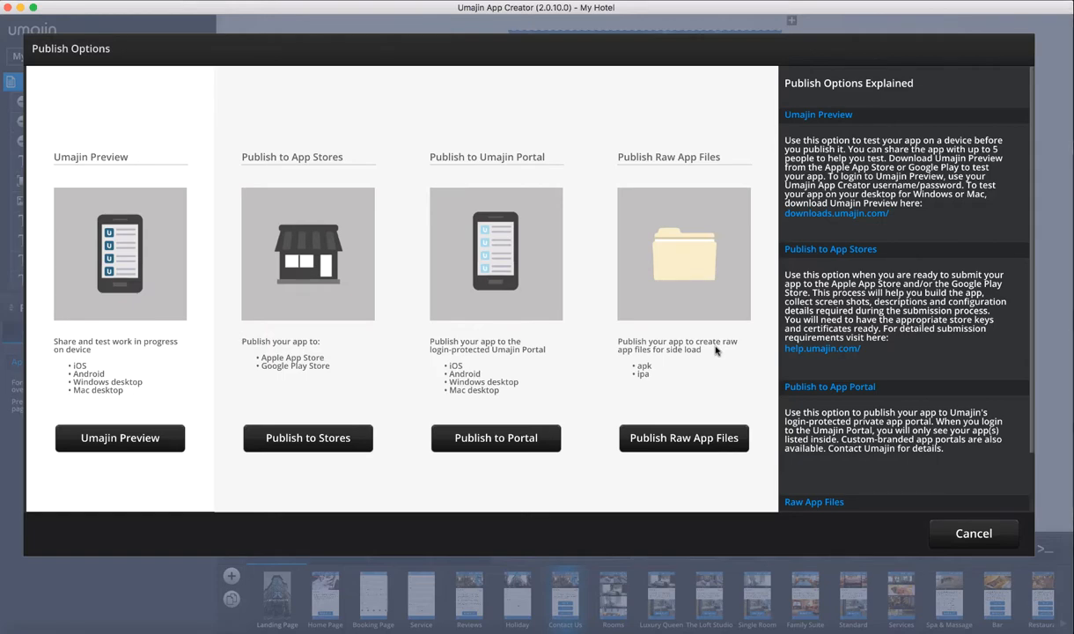
pyautogui.click(974, 534)
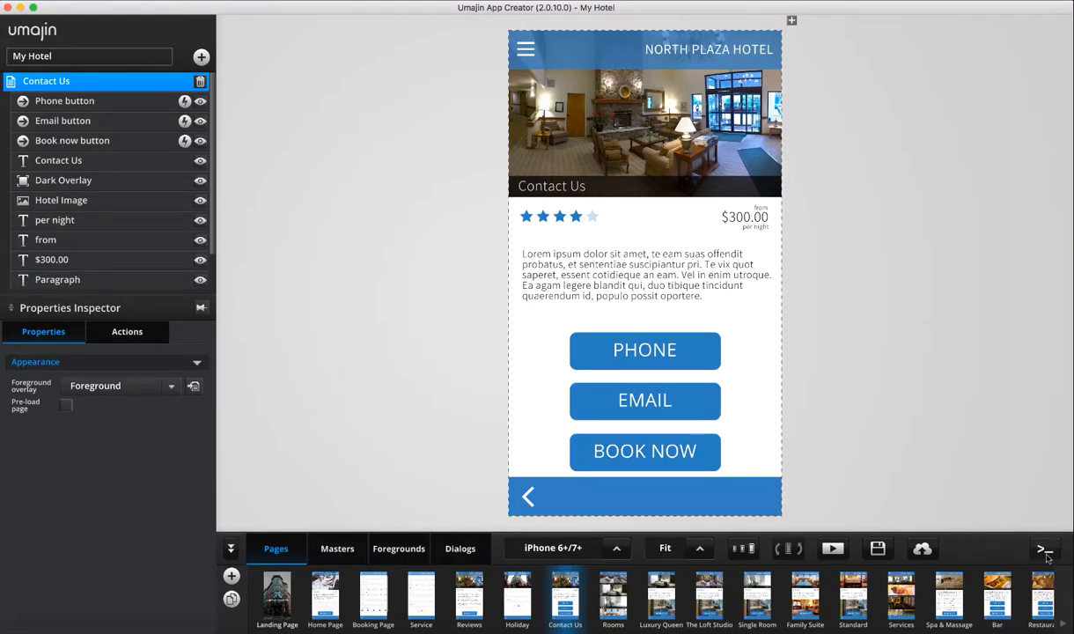
pyautogui.click(1044, 550)
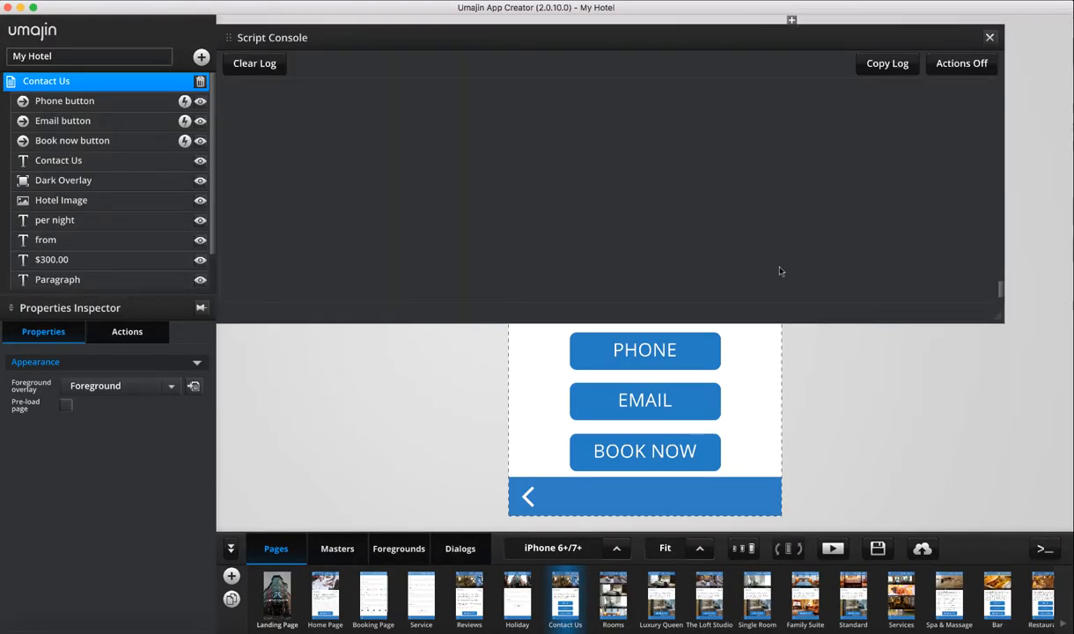
pyautogui.moveTo(558, 41); pyautogui.dragTo(584, 102)
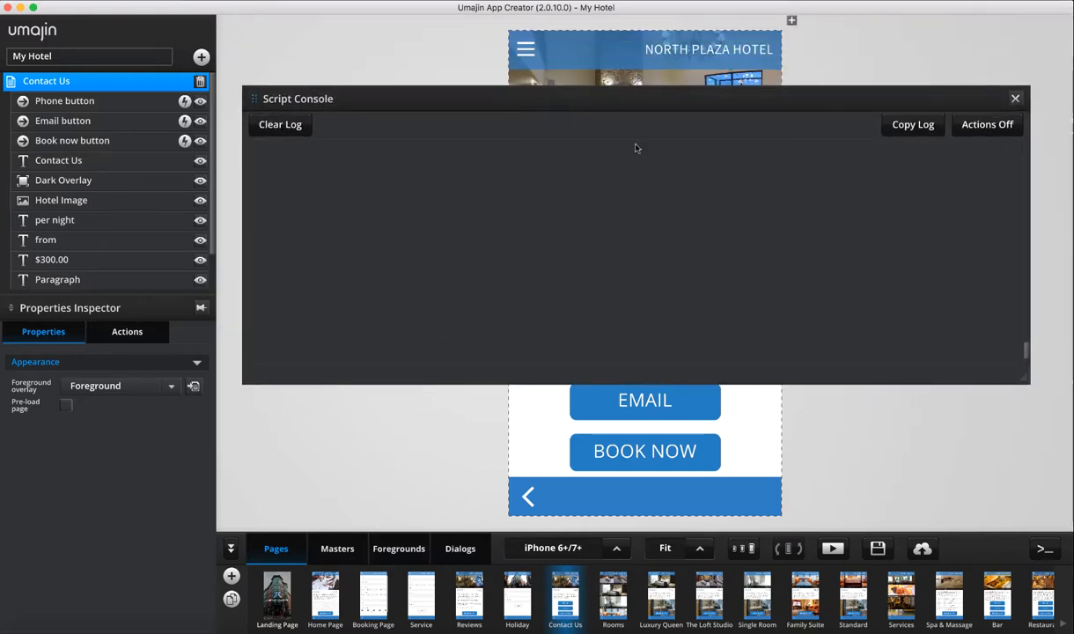
pyautogui.moveTo(1025, 381); pyautogui.dragTo(835, 369)
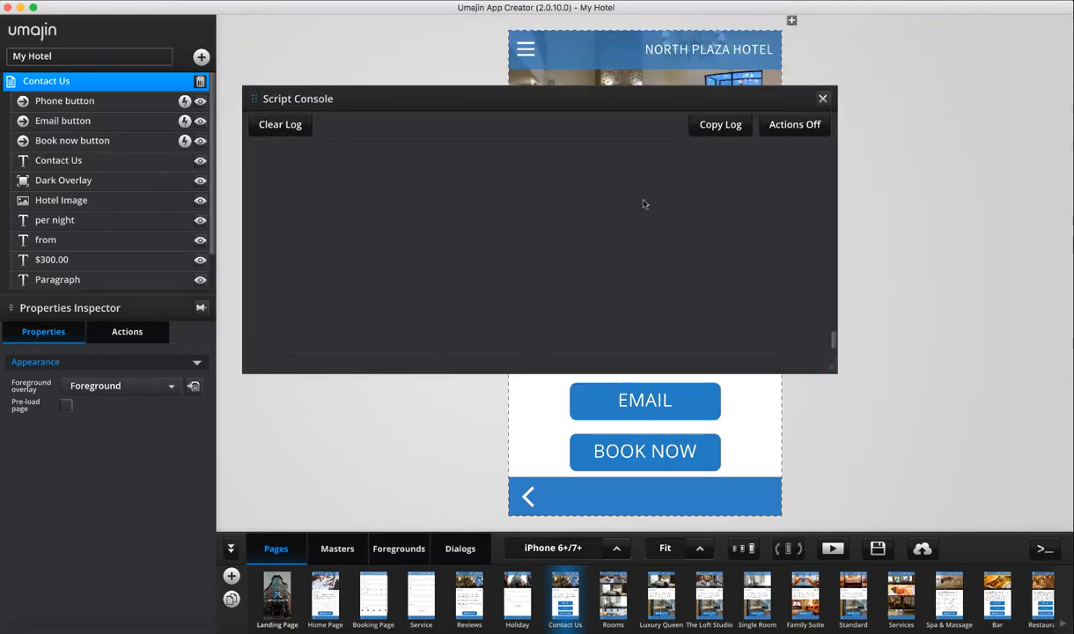
pyautogui.moveTo(498, 108); pyautogui.dragTo(615, 161)
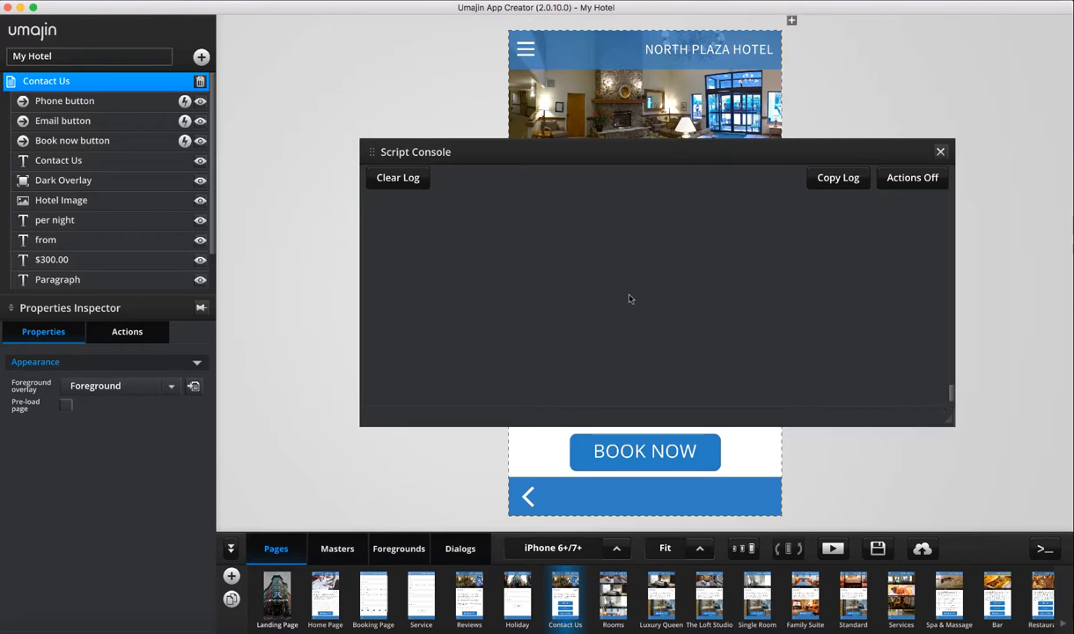
pyautogui.click(941, 152)
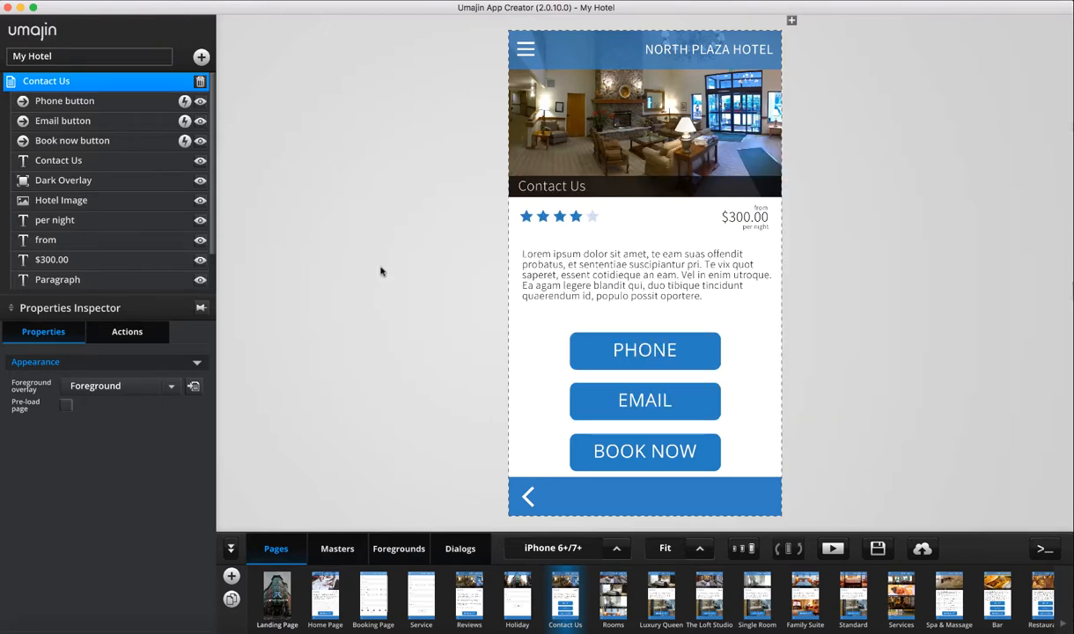
# Inspect the Master template and its Image 1 layer, then return to the Home Page
pyautogui.click(339, 548)
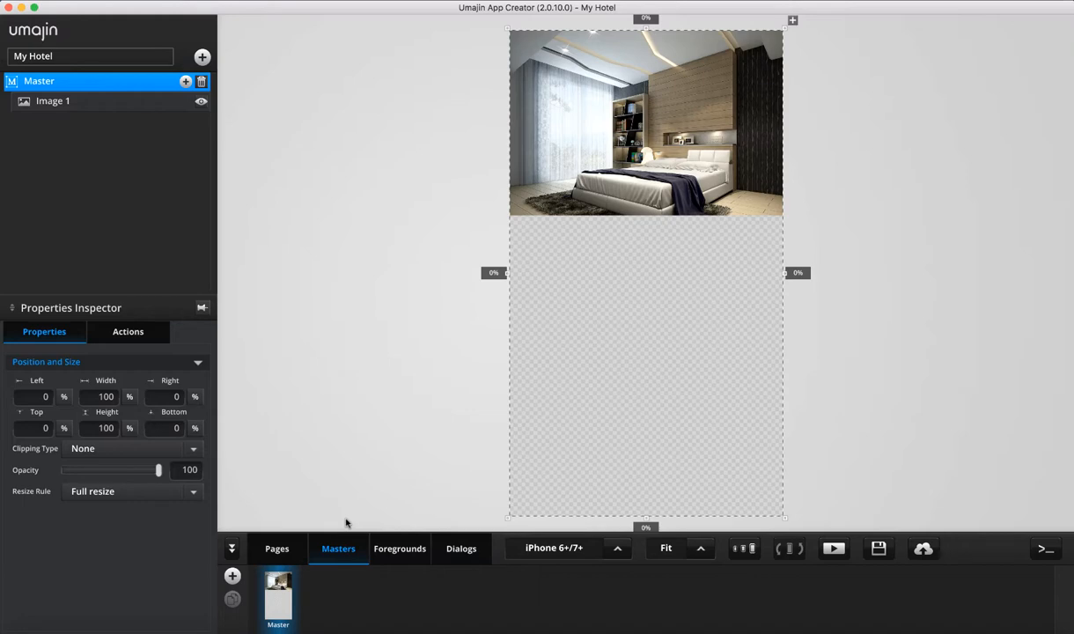
pyautogui.click(729, 101)
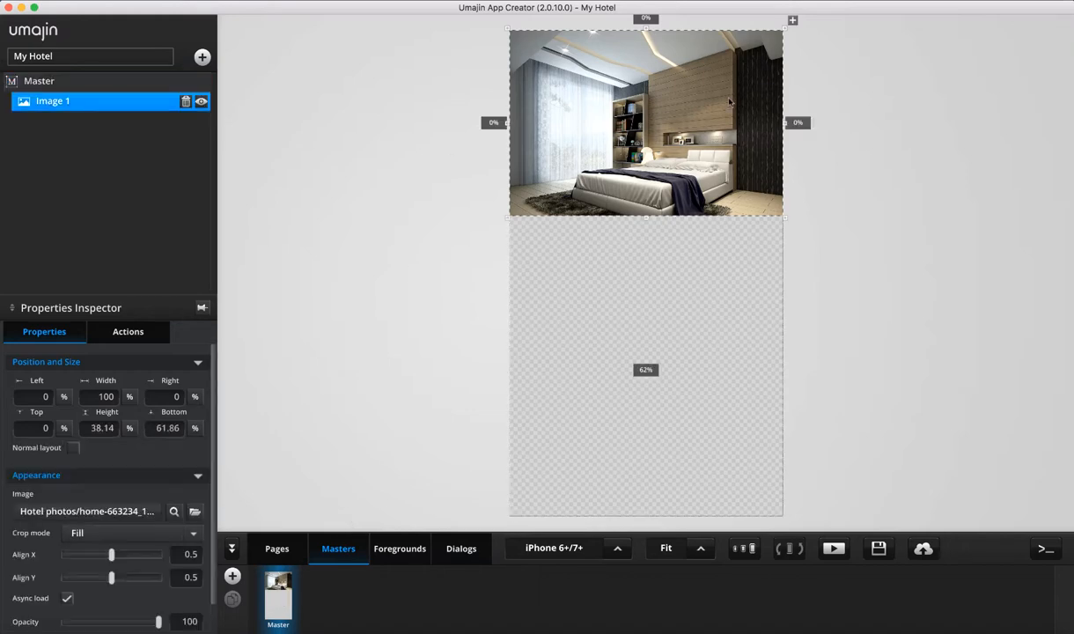
pyautogui.click(279, 499)
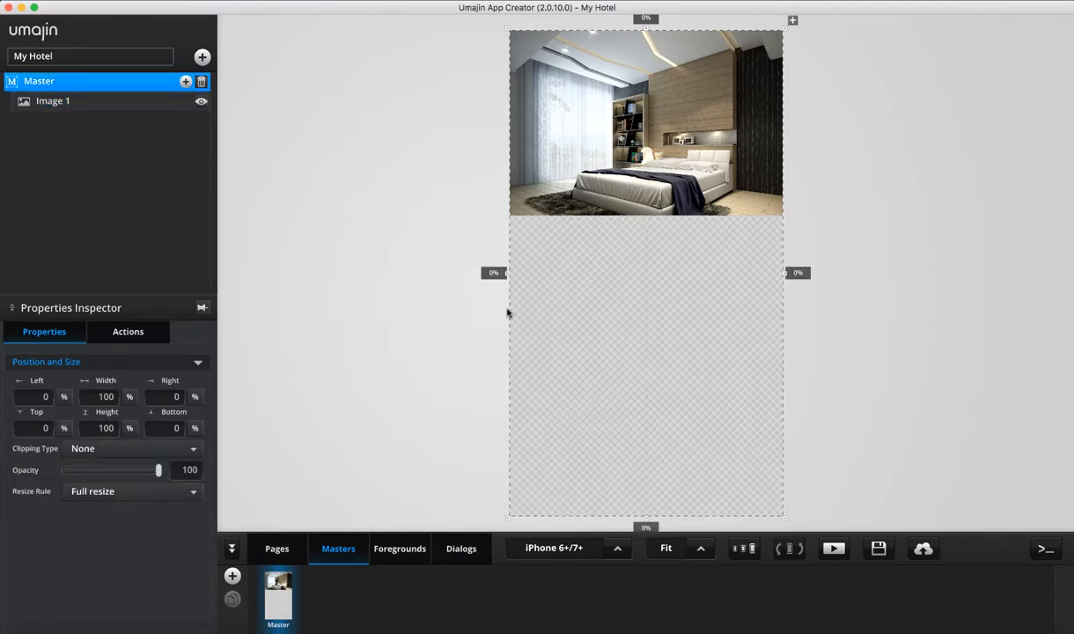
pyautogui.click(273, 548)
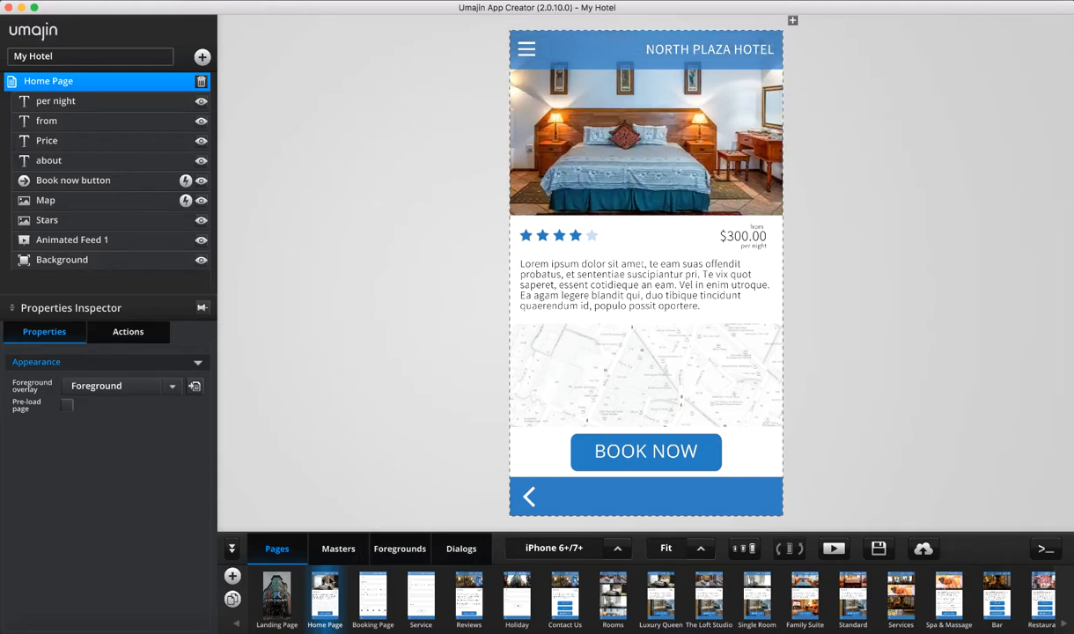
pyautogui.click(338, 546)
pyautogui.click(275, 546)
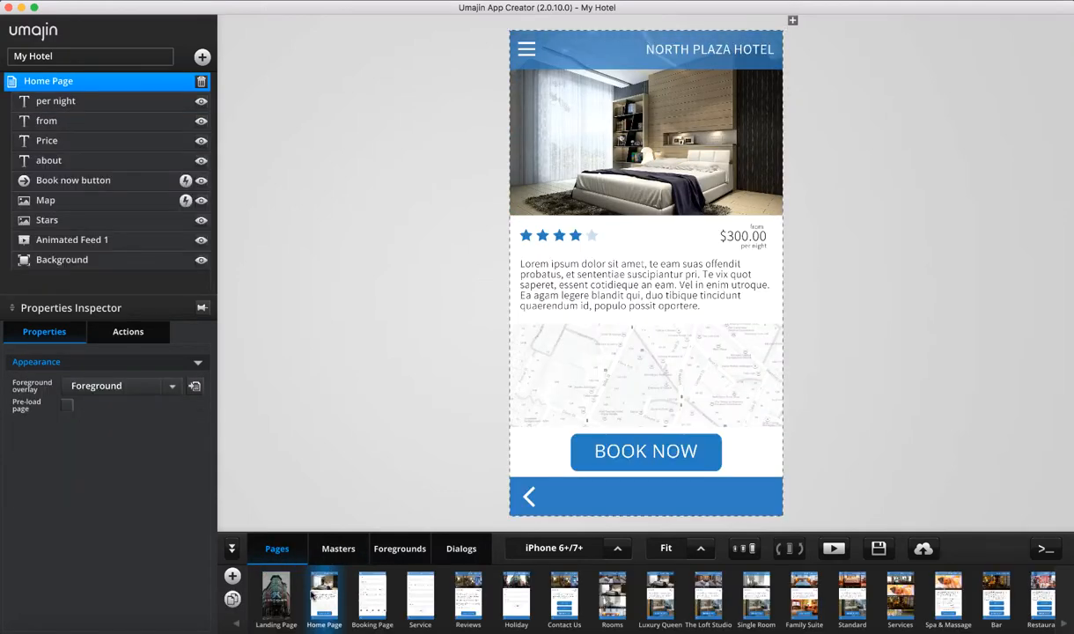
# Select Animated Feed 1 and keep Master as its template
pyautogui.click(731, 135)
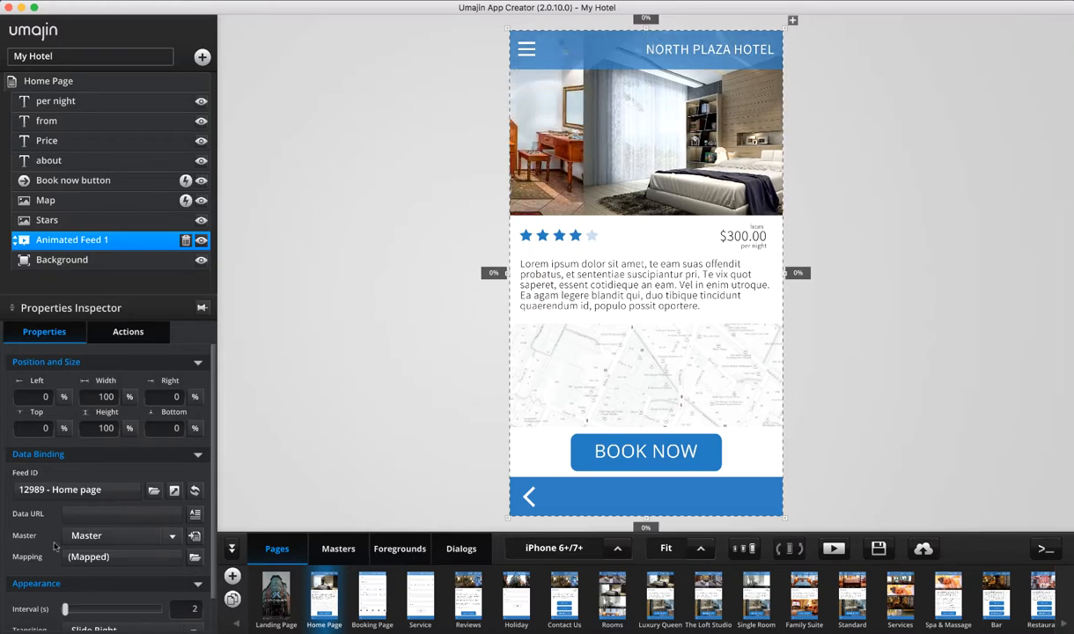
pyautogui.click(172, 536)
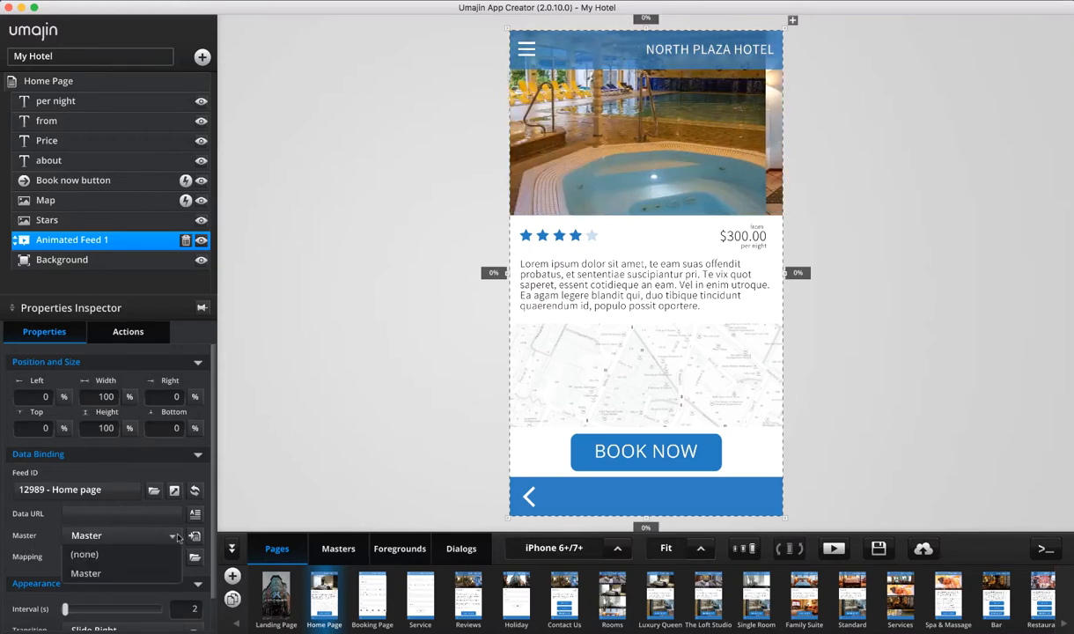
pyautogui.click(95, 573)
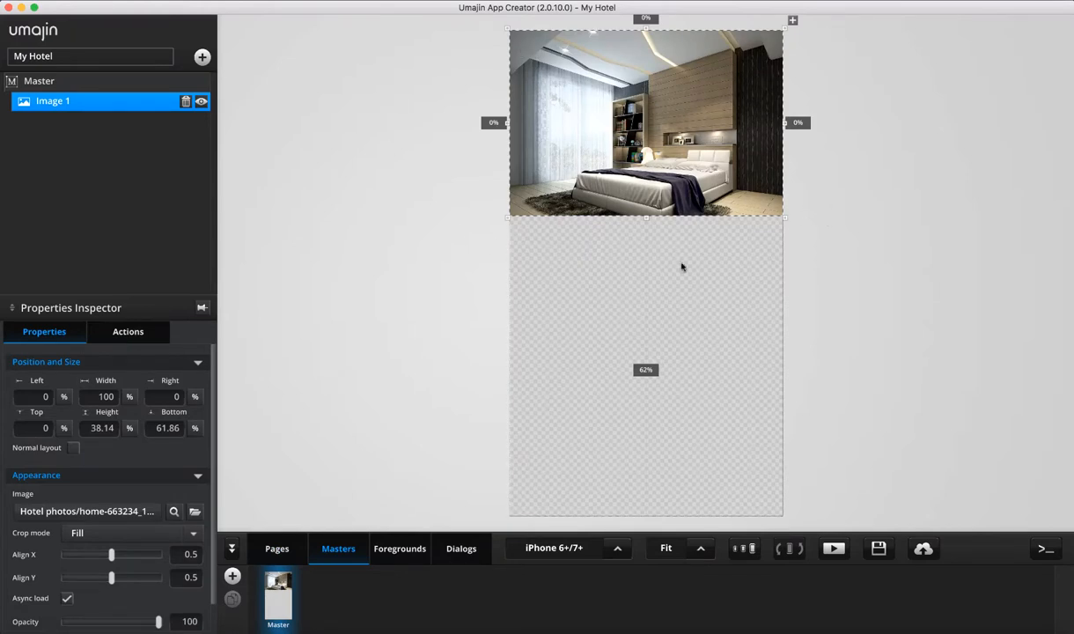
# Return from the Masters view to the app's pages
pyautogui.click(277, 547)
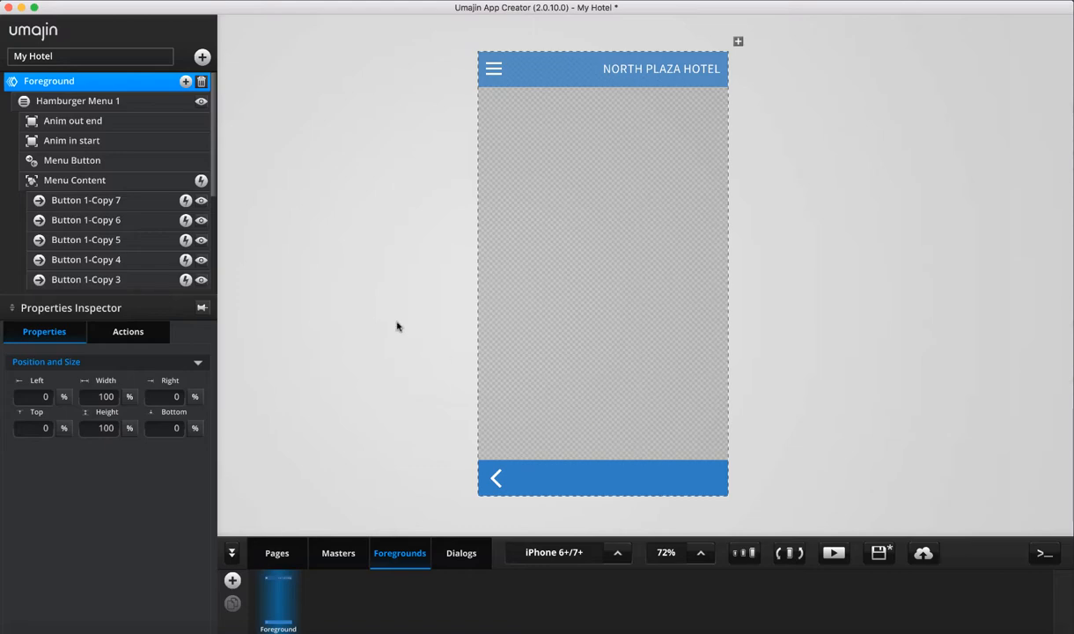
# Open the Booking Page and view its foreground overlay choices, leaving them unchanged
pyautogui.click(278, 551)
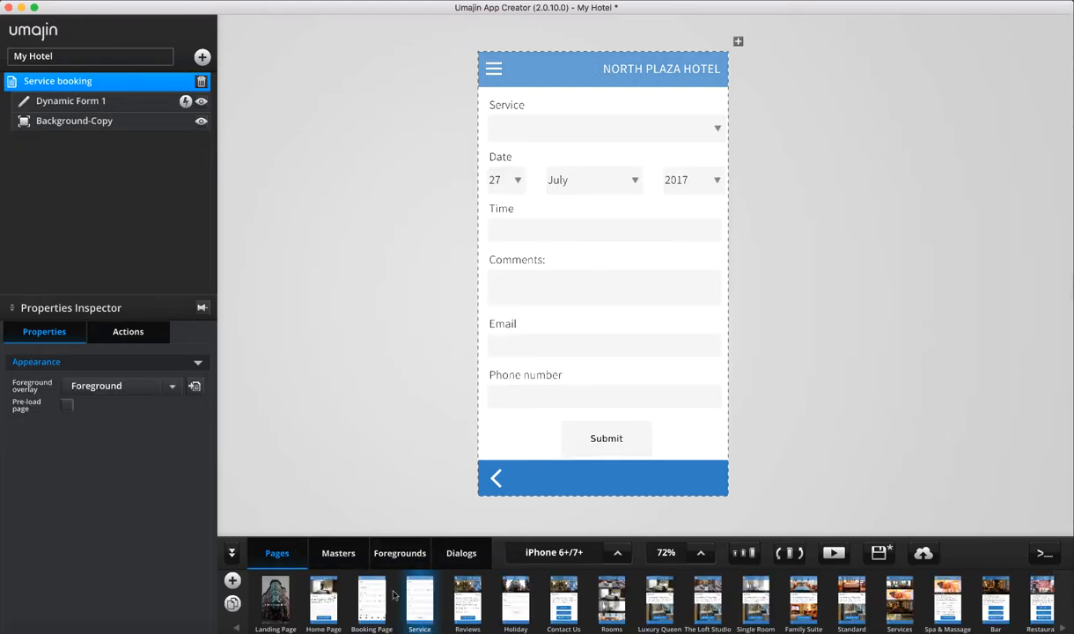
pyautogui.click(354, 574)
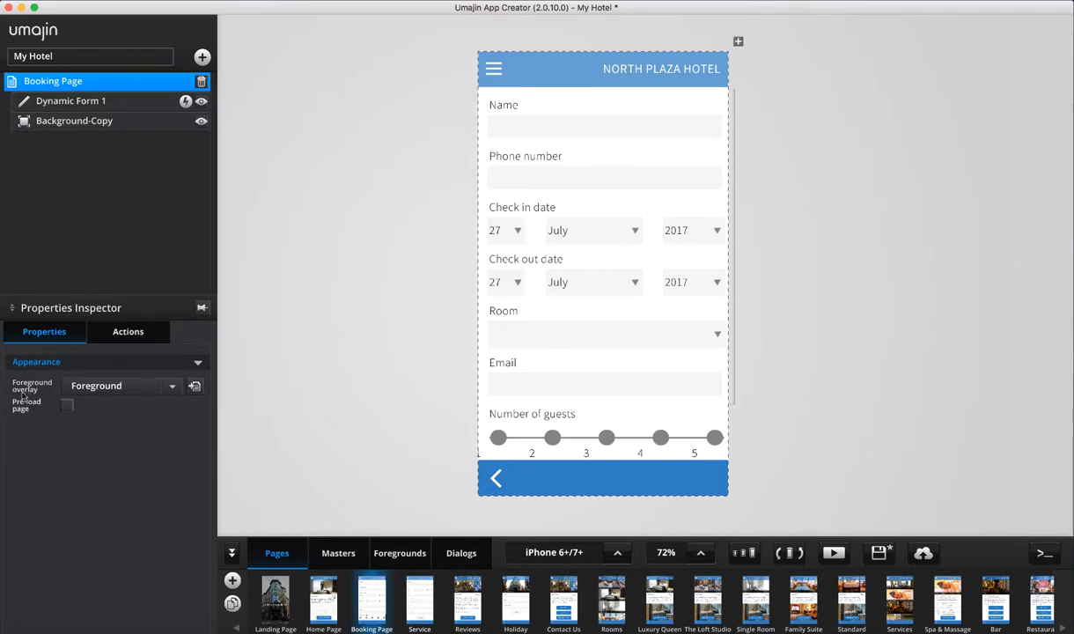
pyautogui.click(176, 386)
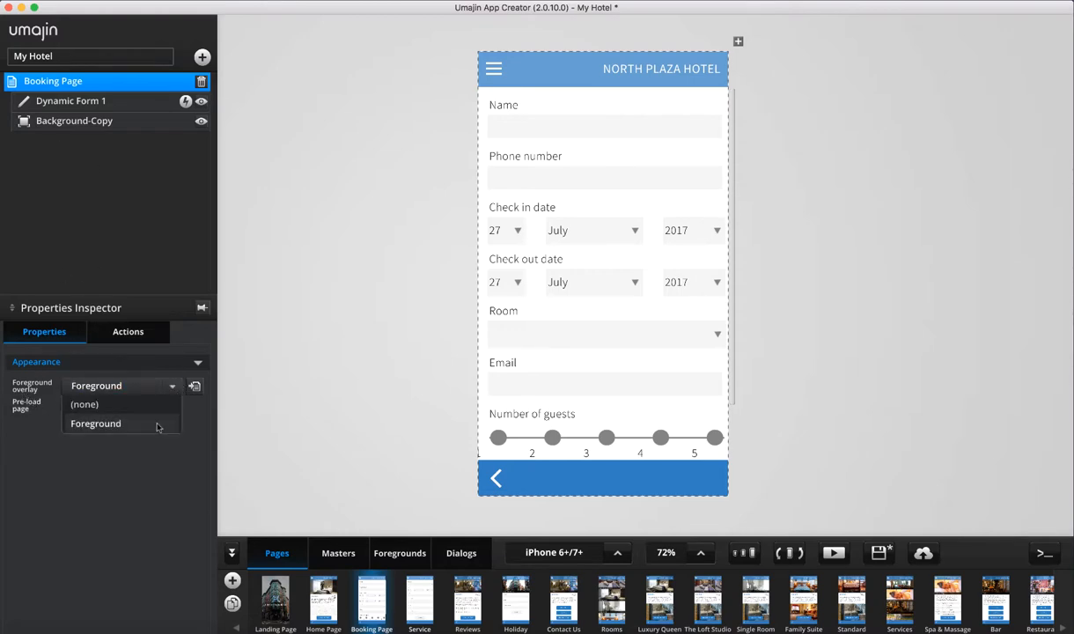
pyautogui.click(146, 468)
# Add three blank foregrounds, Foreground 1 to Foreground 3
pyautogui.click(398, 553)
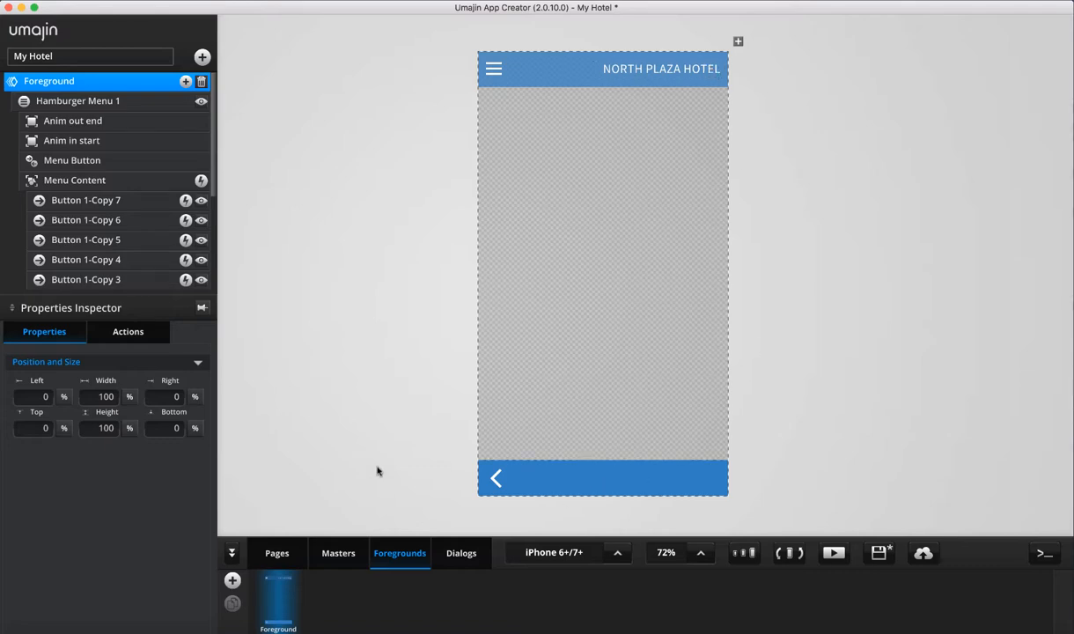
pyautogui.click(233, 580)
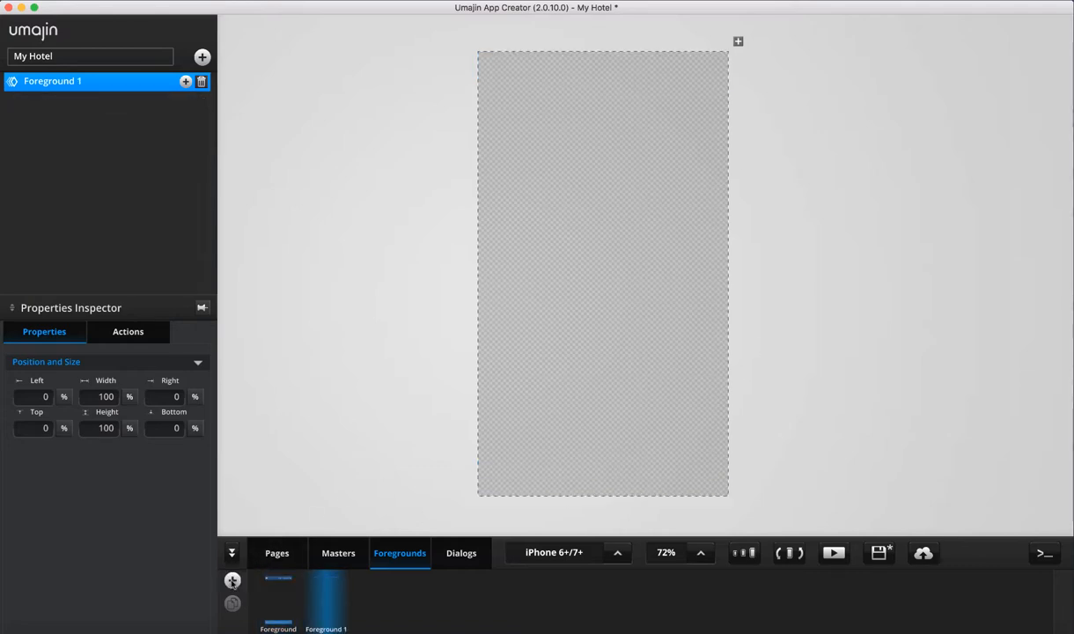
pyautogui.click(232, 580)
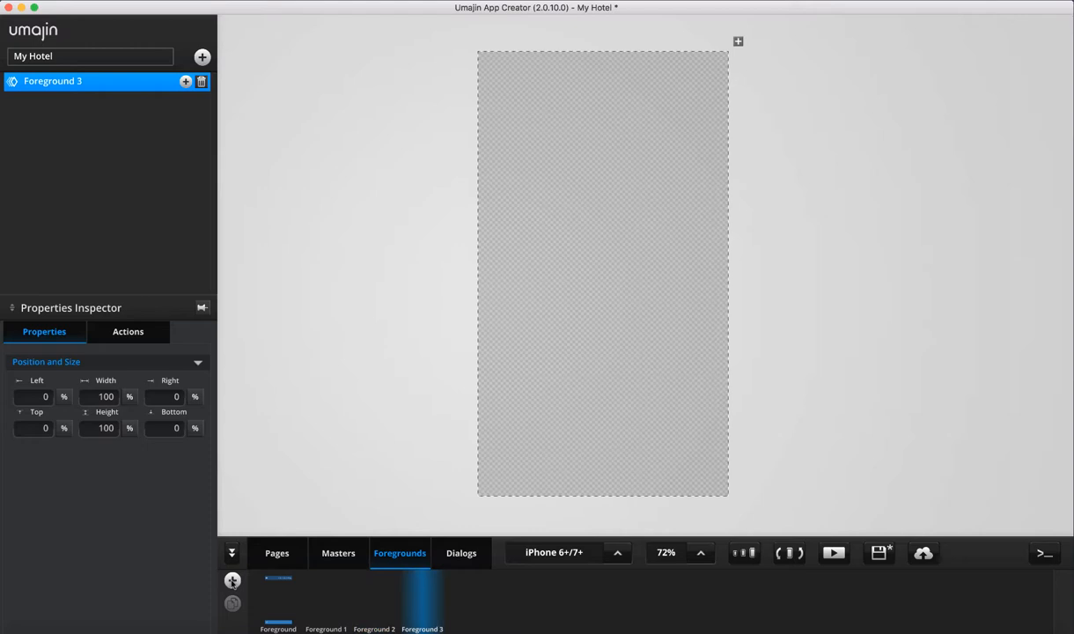
pyautogui.click(232, 580)
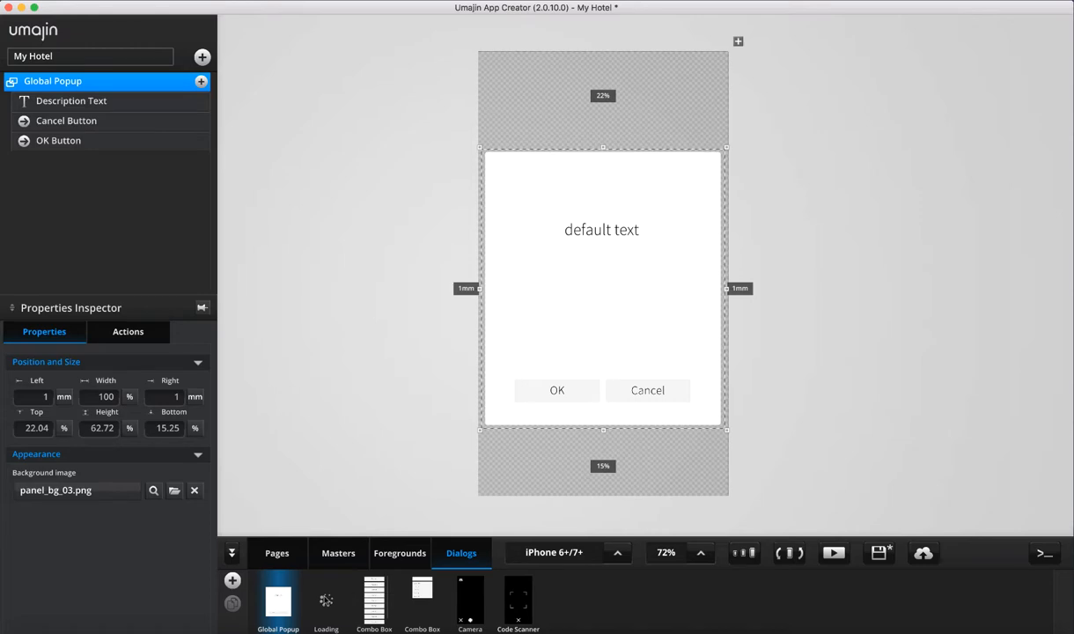
# Look over the Loading, Combo Box, Camera and Code Scanner dialogs, add Dialog 1, and return to pages
pyautogui.click(343, 586)
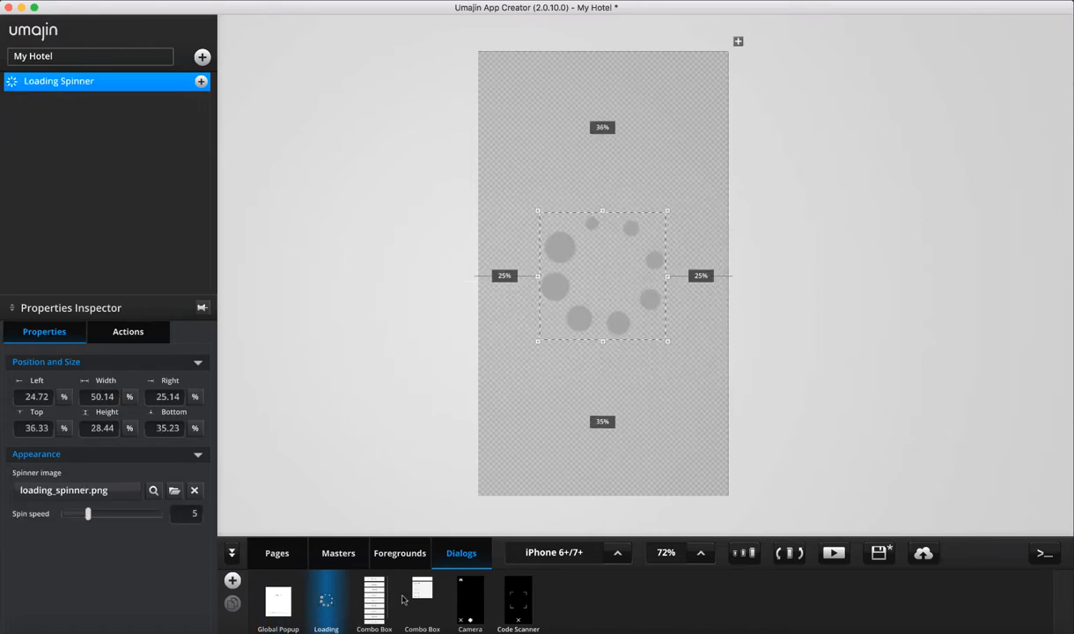
pyautogui.click(362, 573)
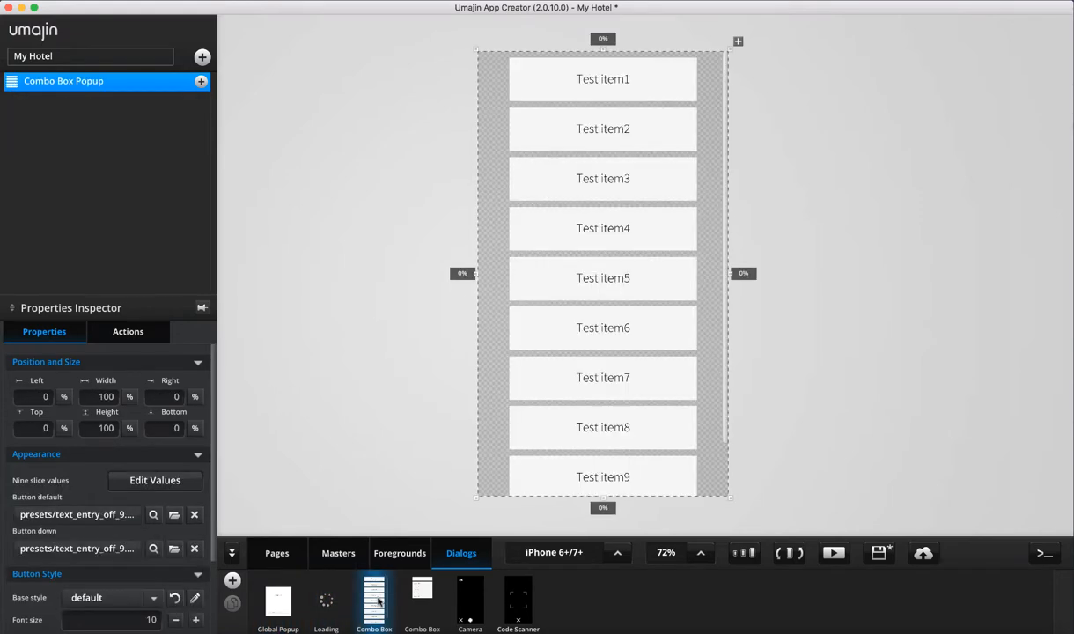
pyautogui.click(433, 602)
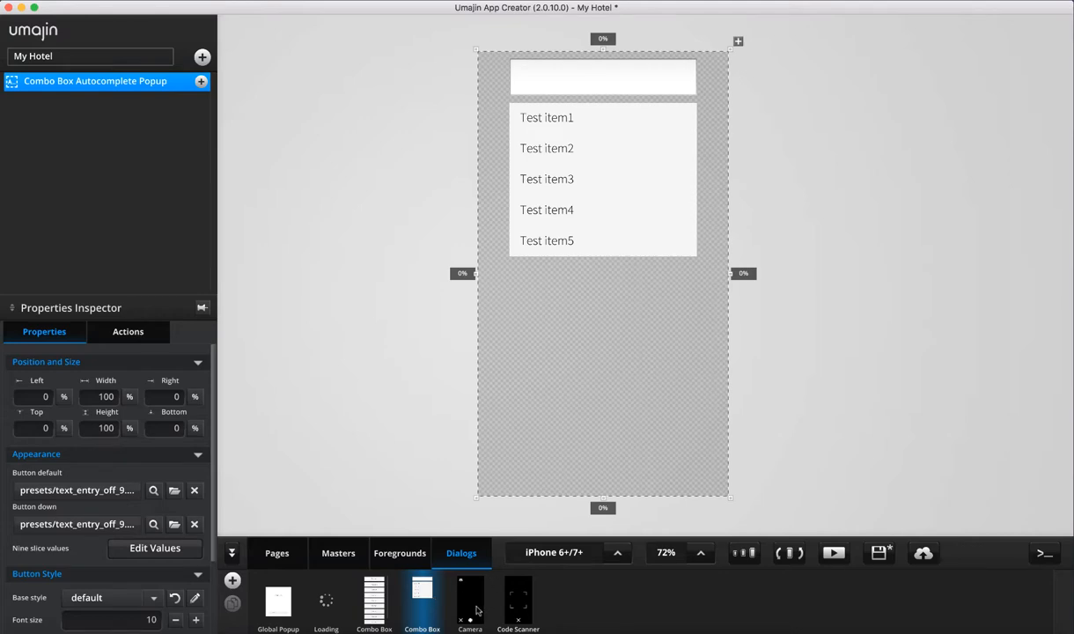
pyautogui.click(456, 583)
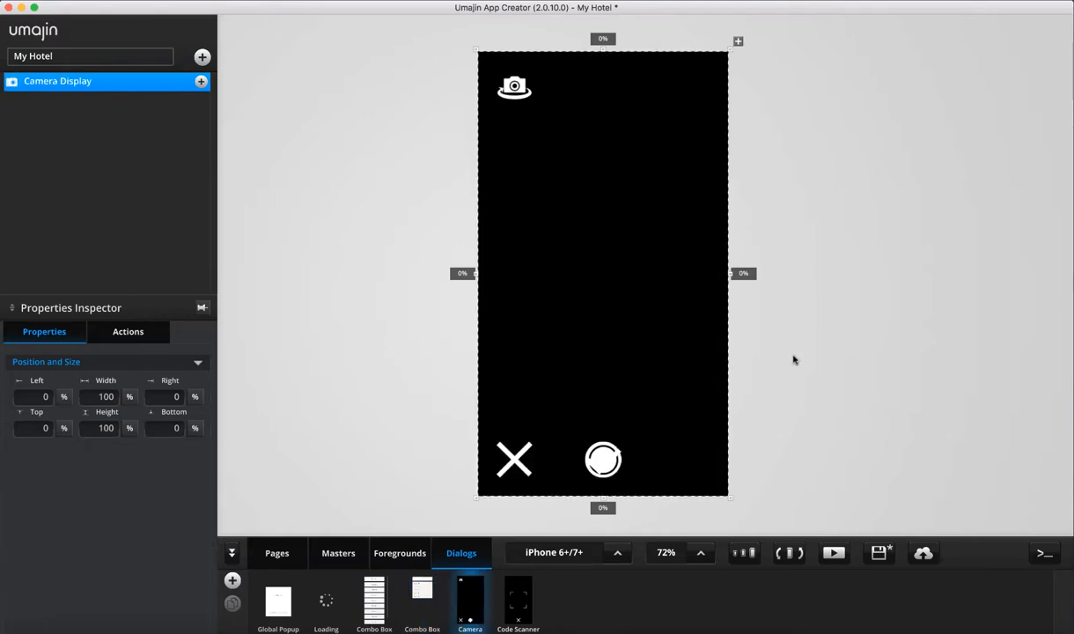
pyautogui.click(517, 599)
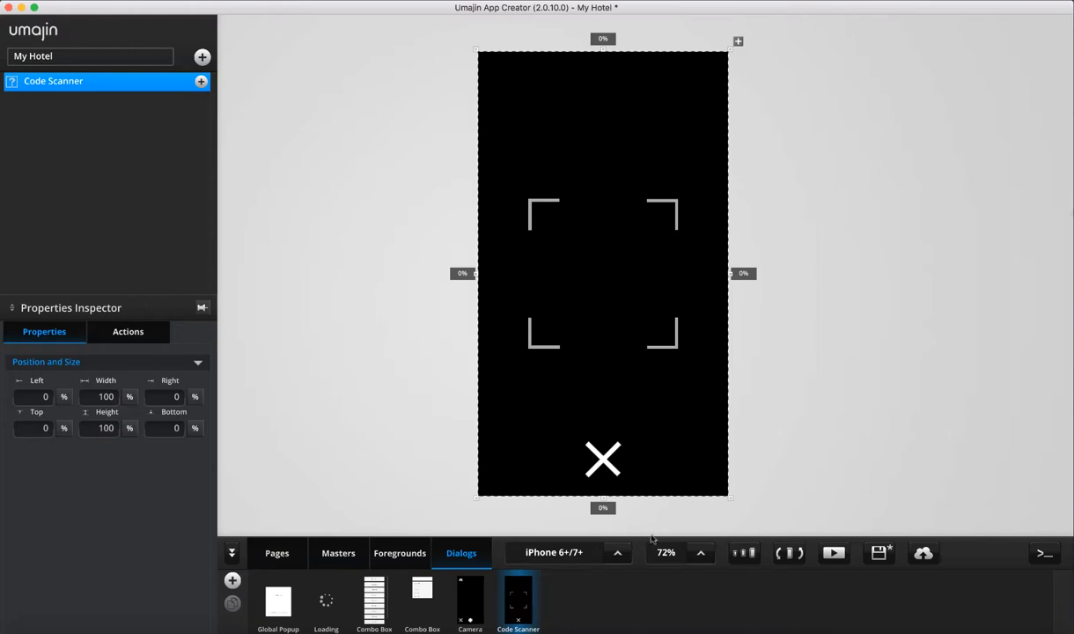
pyautogui.click(232, 581)
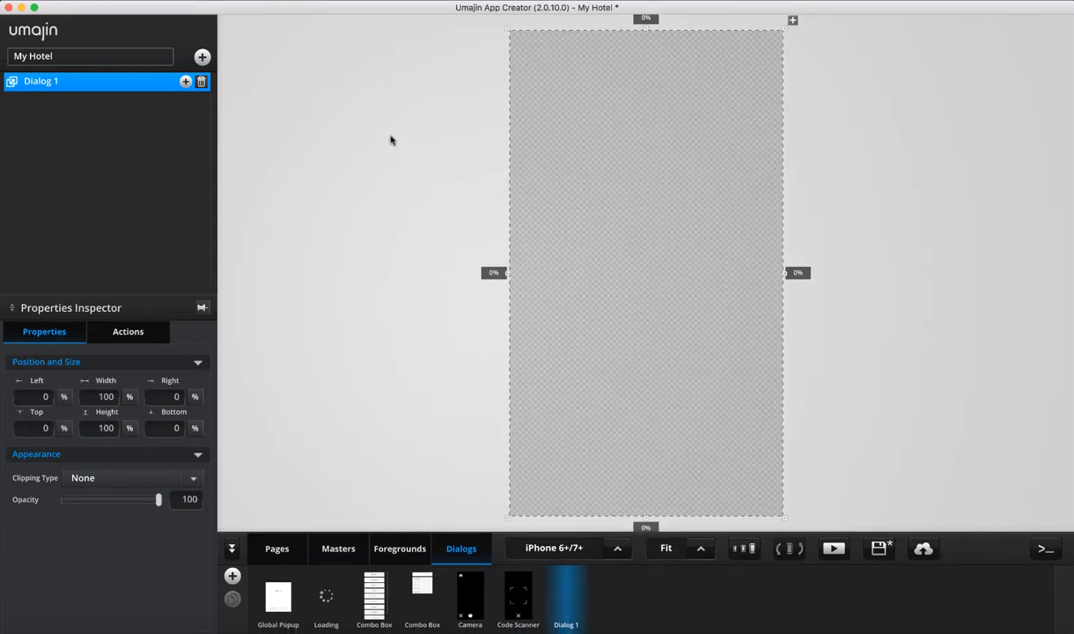
pyautogui.click(271, 547)
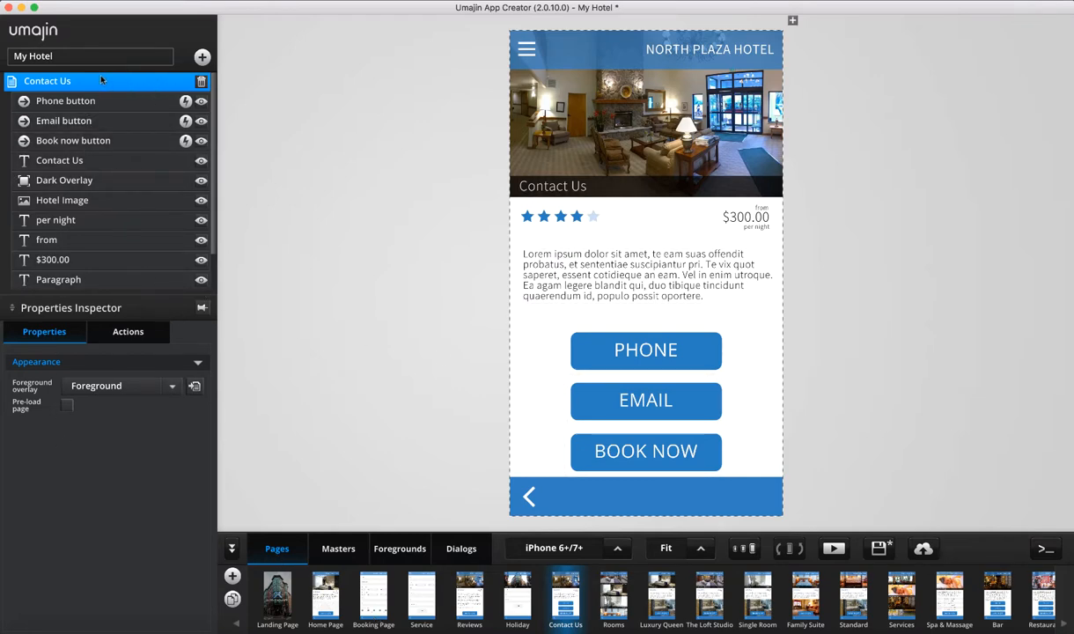
# Look over the Landing, Booking and Service pages, ending back on the Landing Page
pyautogui.scroll(-2, 141, 257)
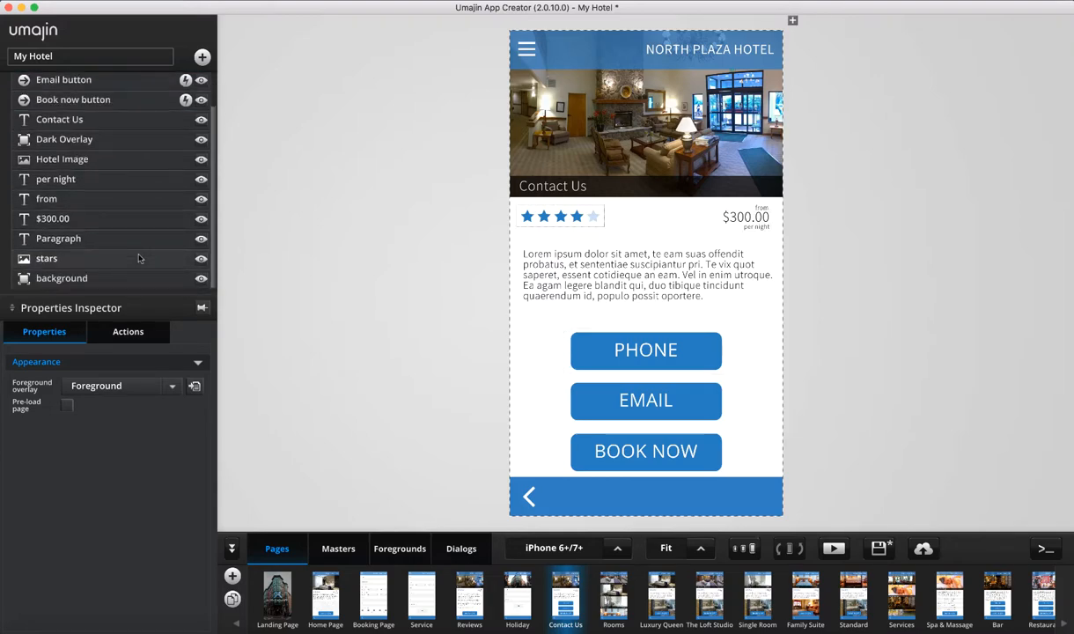
pyautogui.scroll(2, 142, 247)
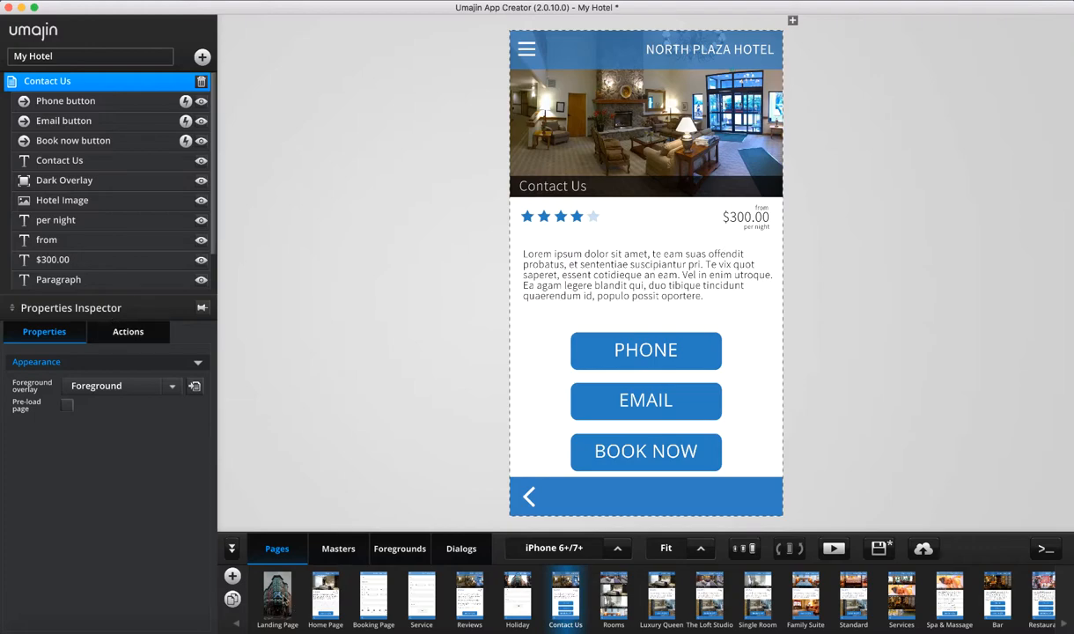
pyautogui.click(280, 595)
pyautogui.click(372, 581)
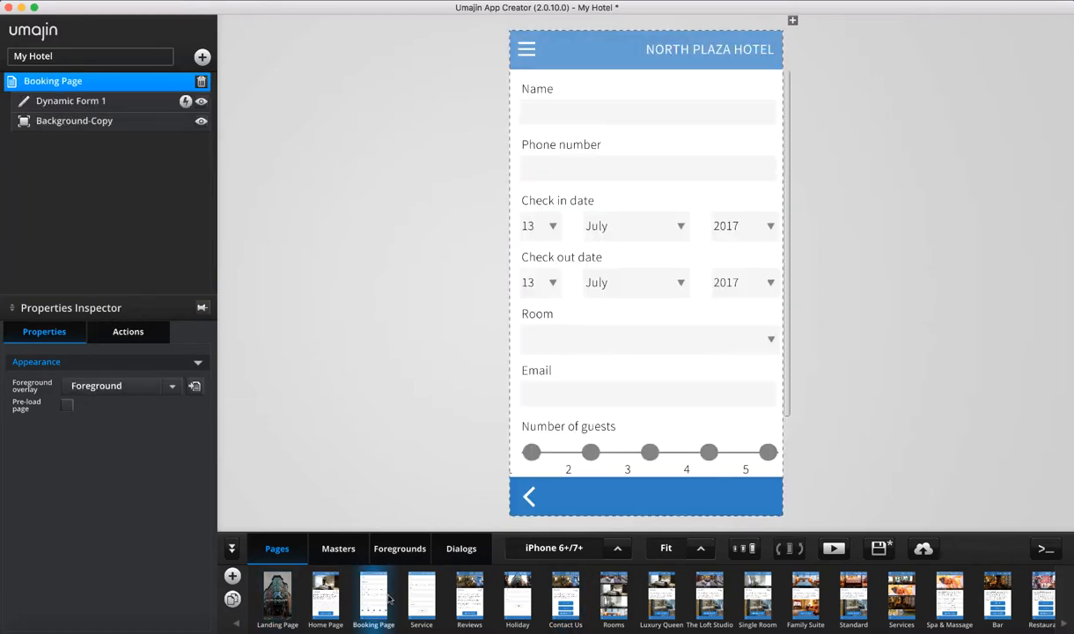
pyautogui.click(414, 583)
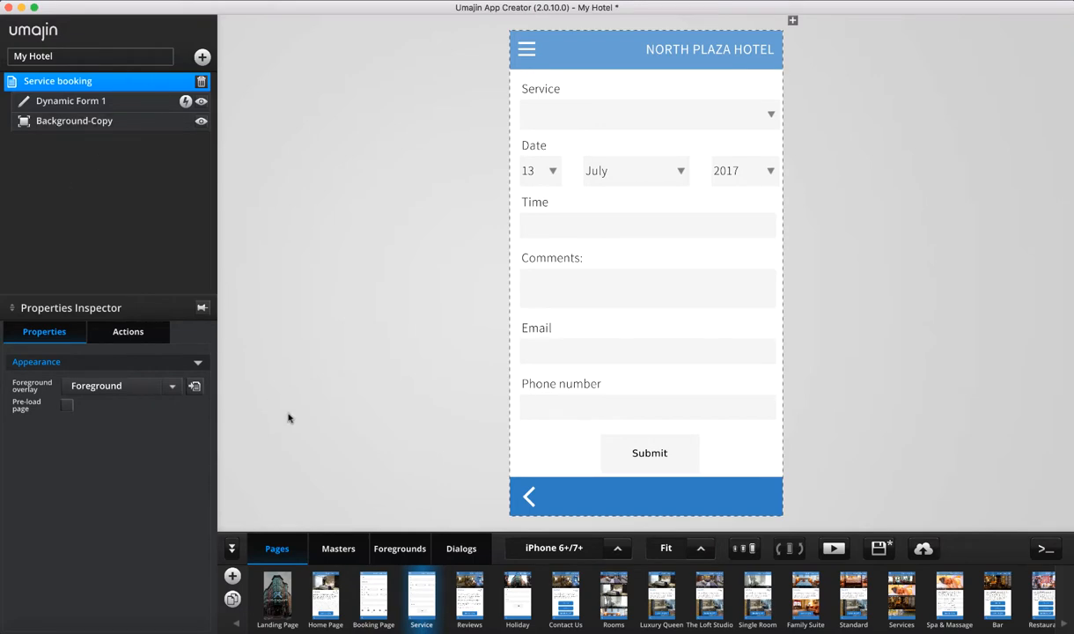
pyautogui.click(264, 585)
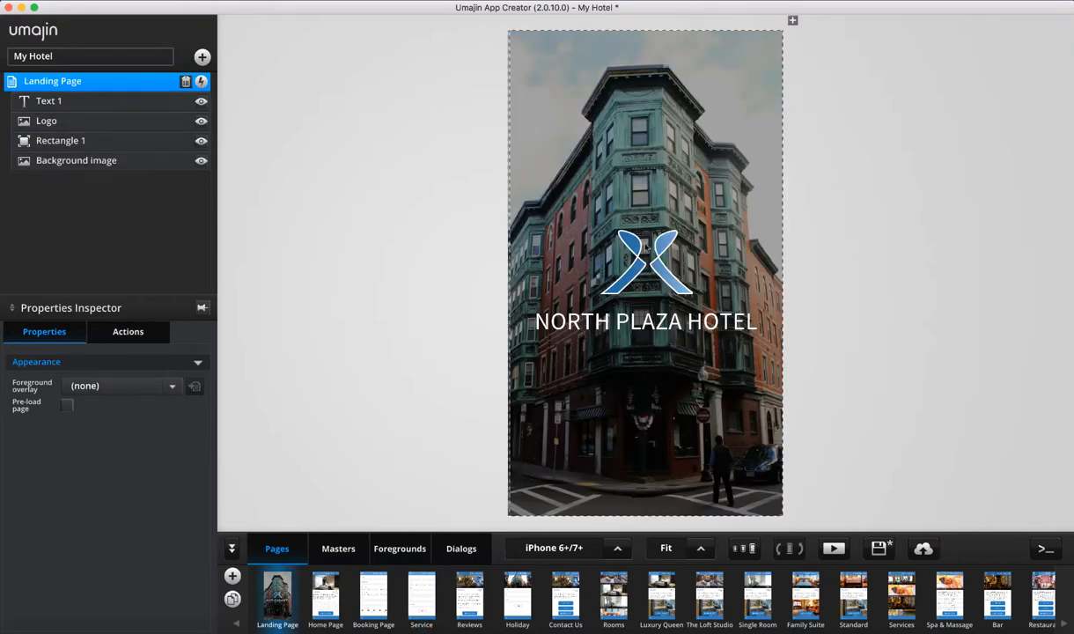
# Inspect the Landing Page's title, logo, overlay and background layers, then open the Home Page
pyautogui.click(54, 107)
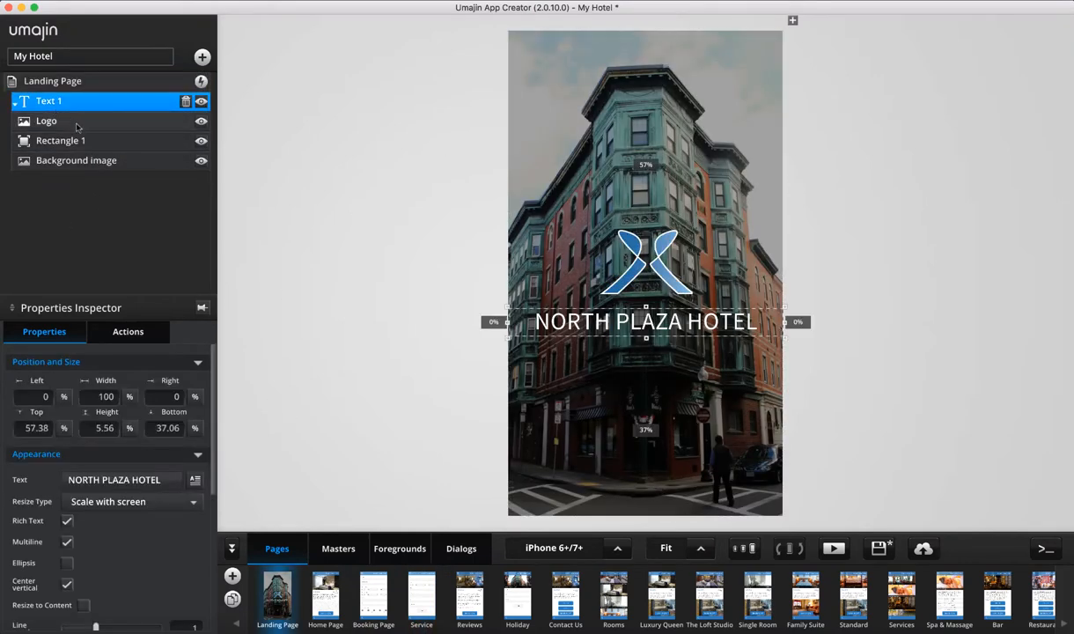
pyautogui.click(75, 125)
pyautogui.click(90, 141)
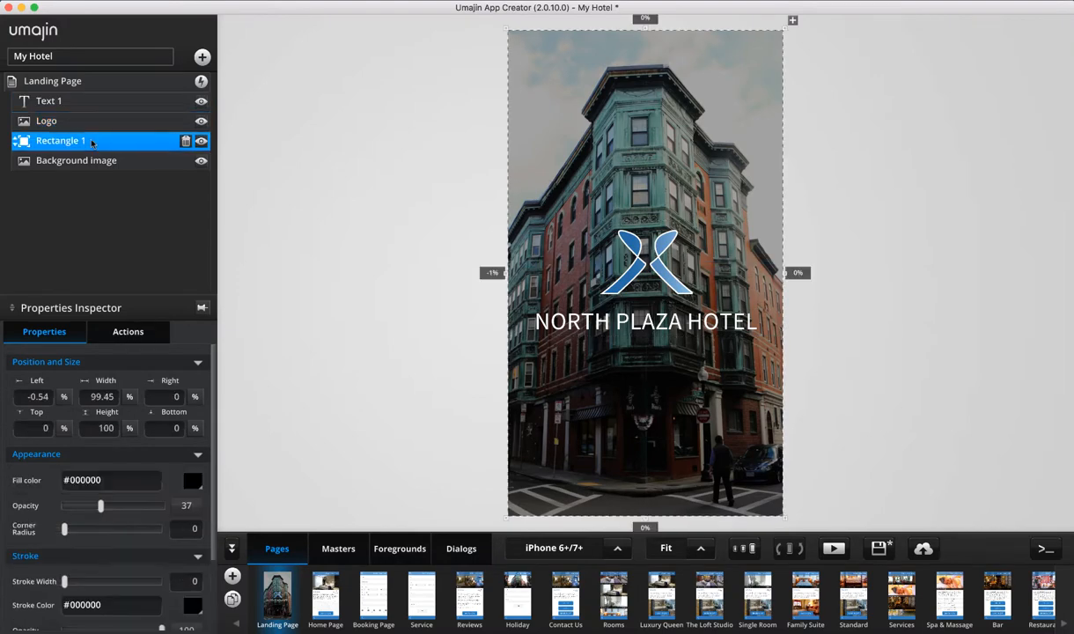
pyautogui.click(97, 159)
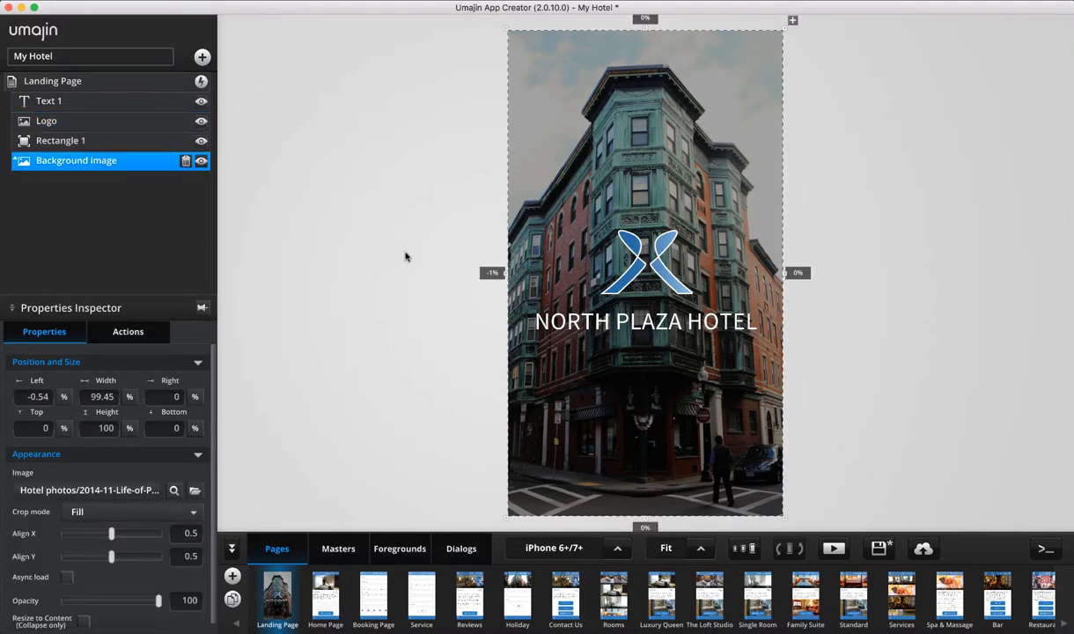
pyautogui.click(338, 600)
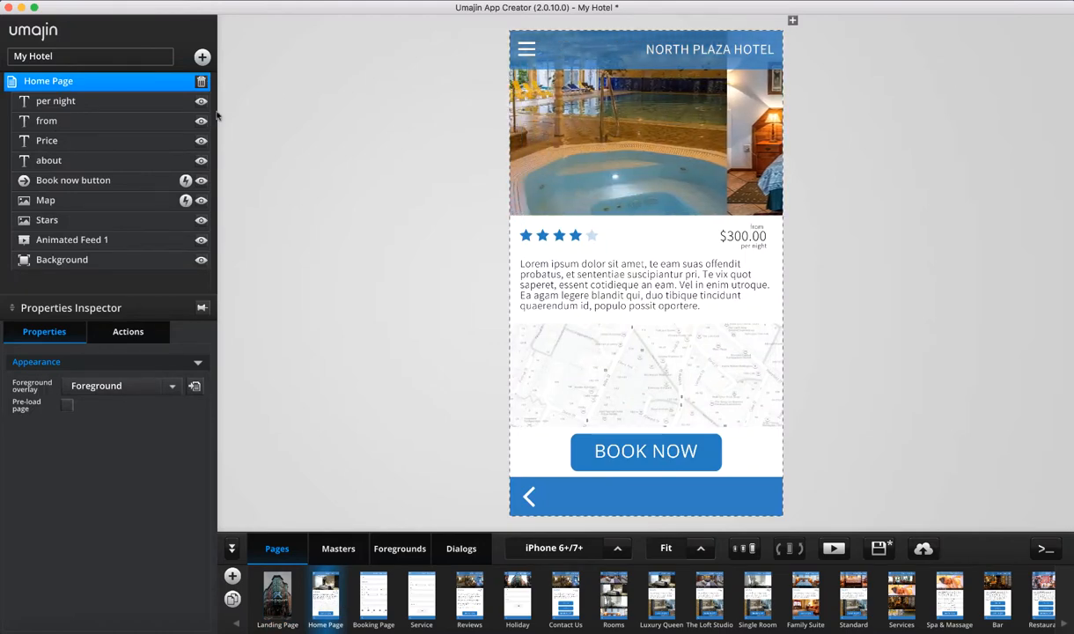
pyautogui.click(89, 182)
pyautogui.click(97, 201)
pyautogui.click(111, 221)
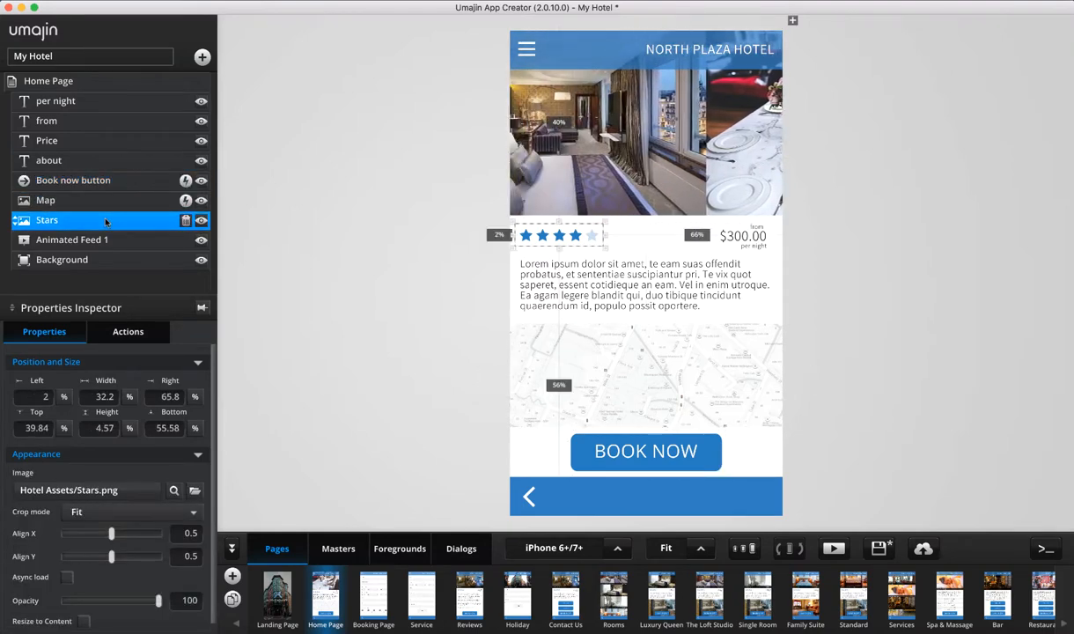
pyautogui.click(131, 242)
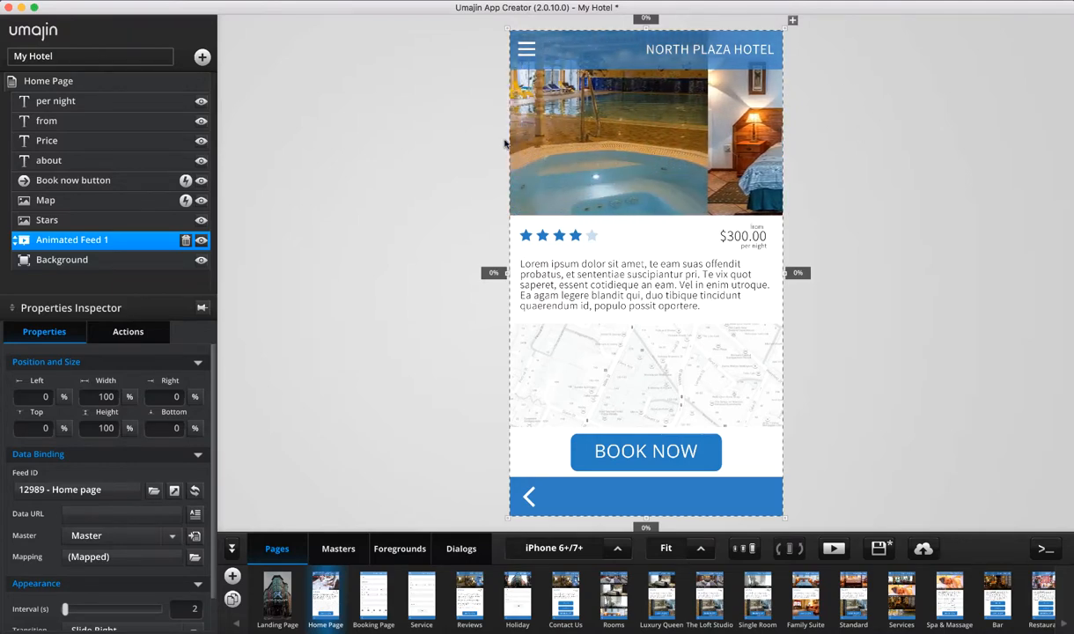
pyautogui.click(92, 263)
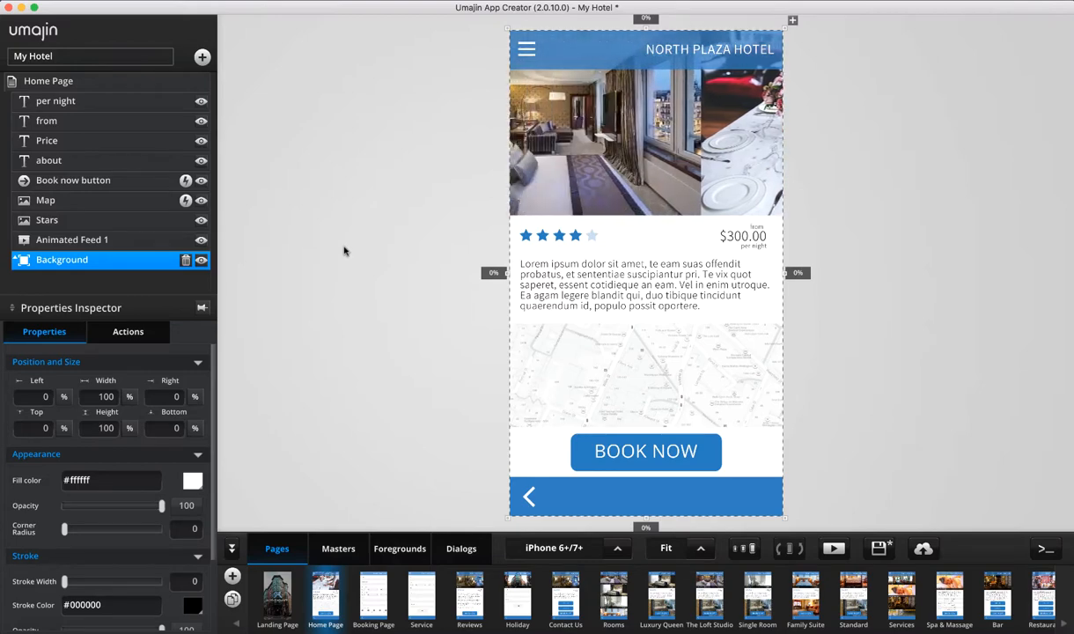
pyautogui.click(46, 103)
pyautogui.click(68, 118)
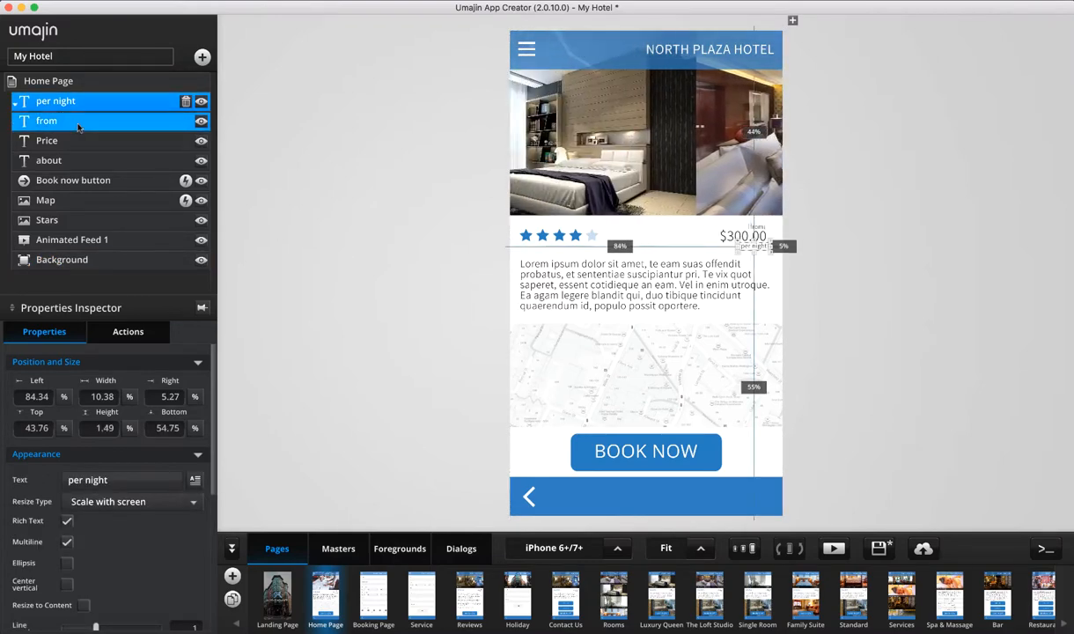
pyautogui.click(92, 142)
pyautogui.click(103, 101)
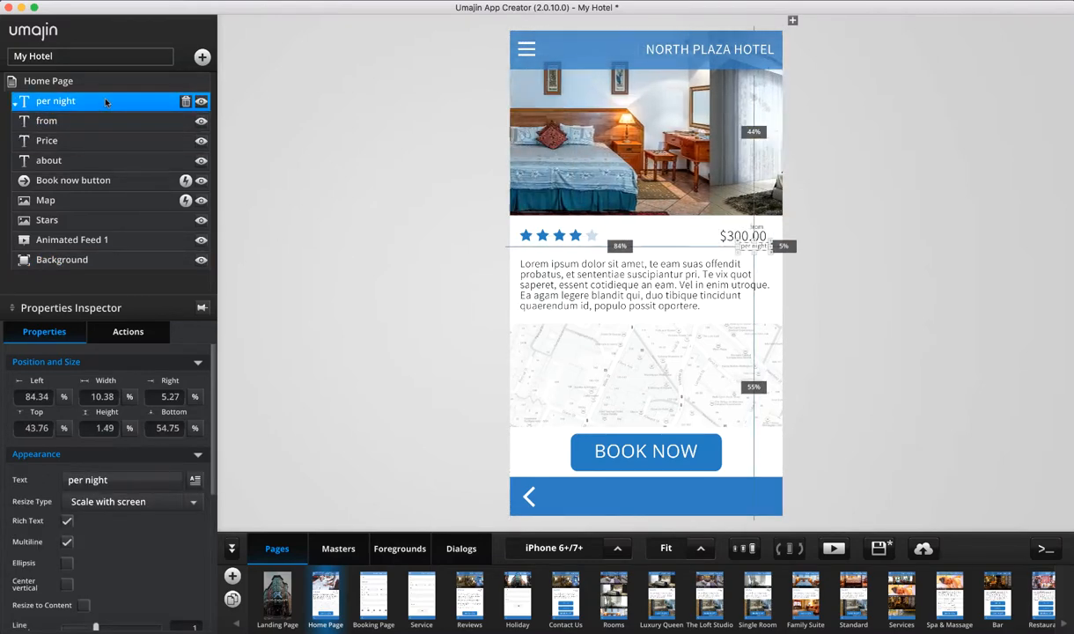
pyautogui.click(106, 120)
pyautogui.click(126, 141)
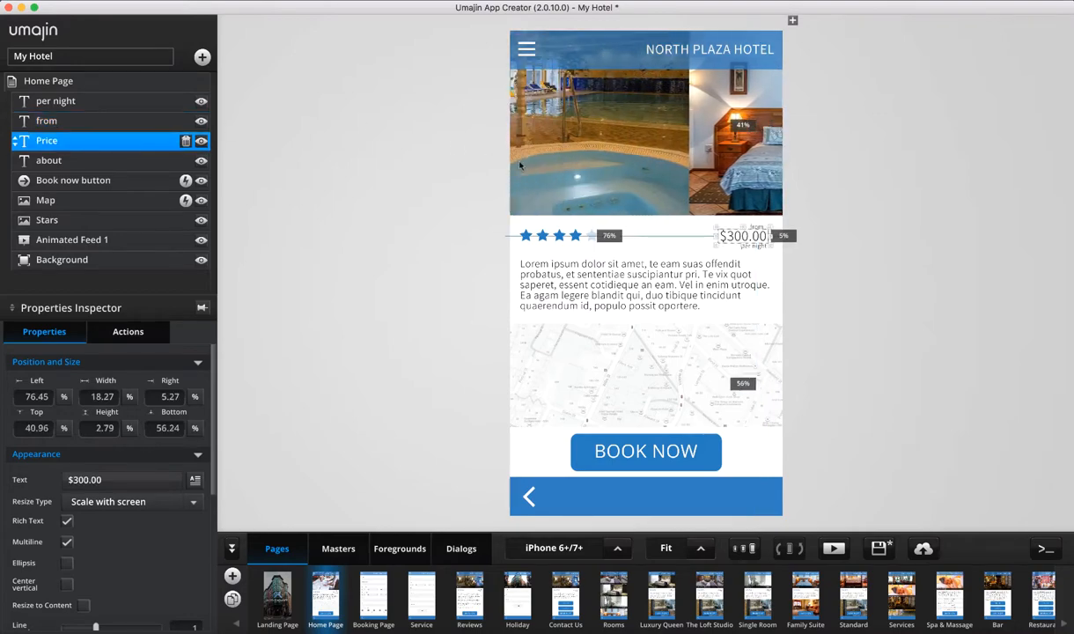
pyautogui.click(558, 238)
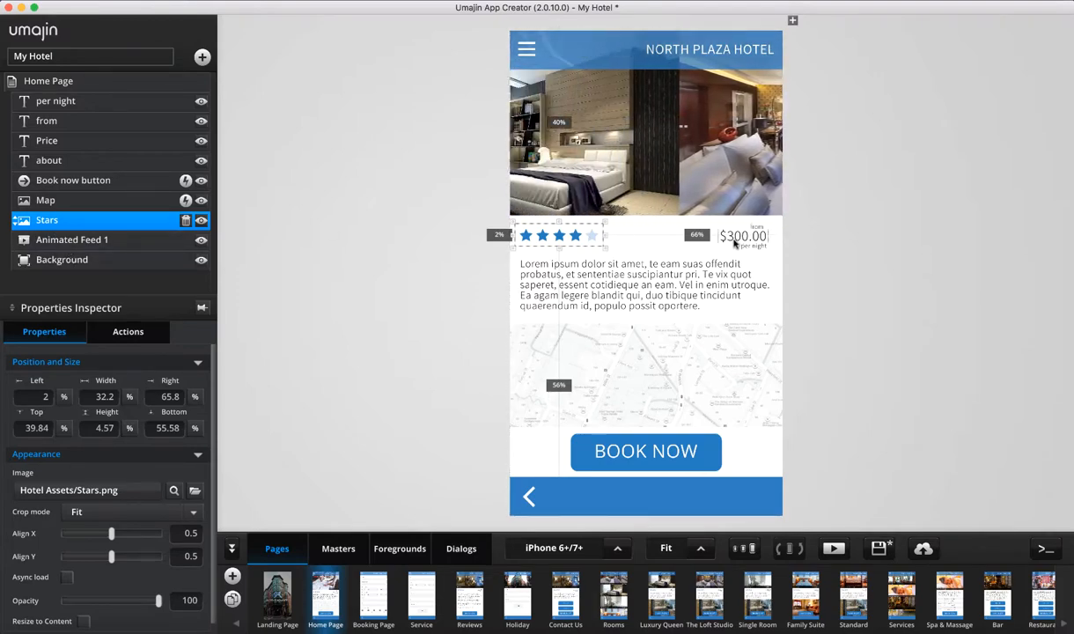
pyautogui.click(115, 141)
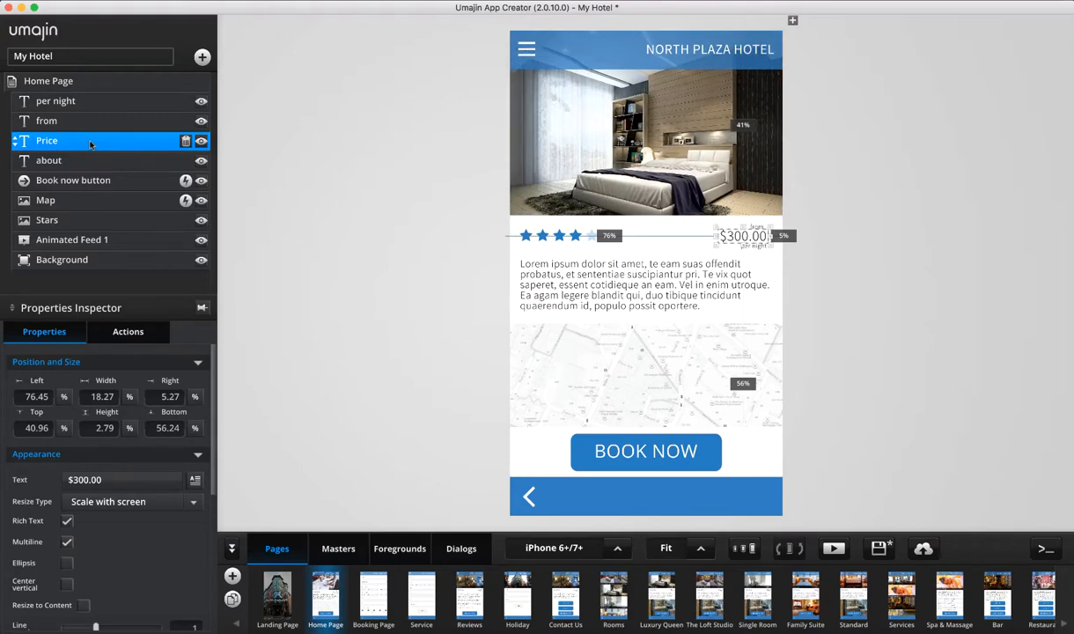
pyautogui.click(201, 142)
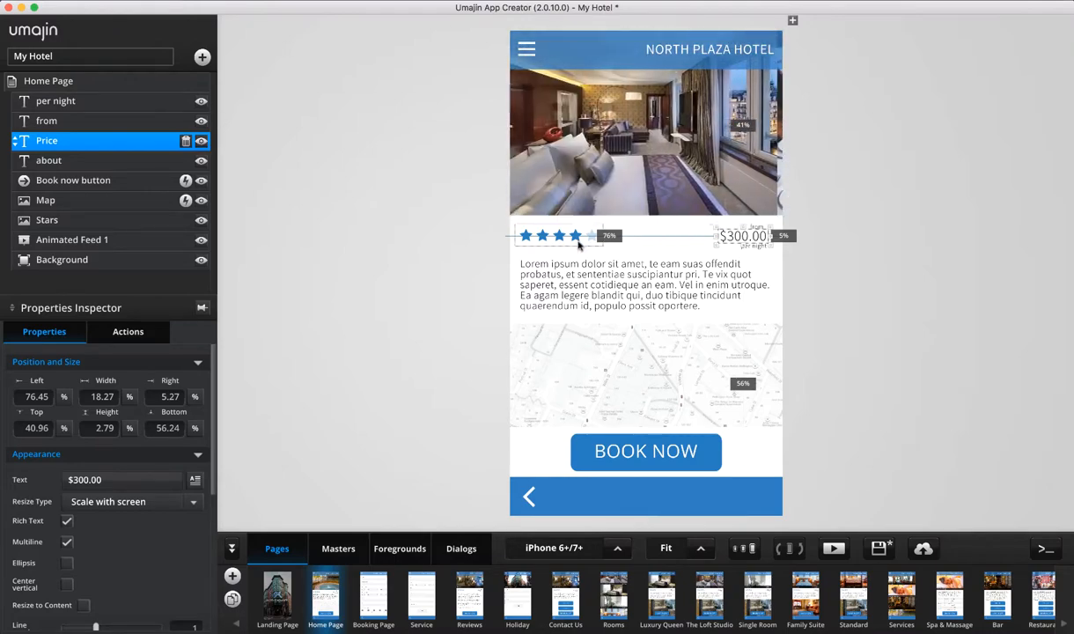
pyautogui.click(200, 140)
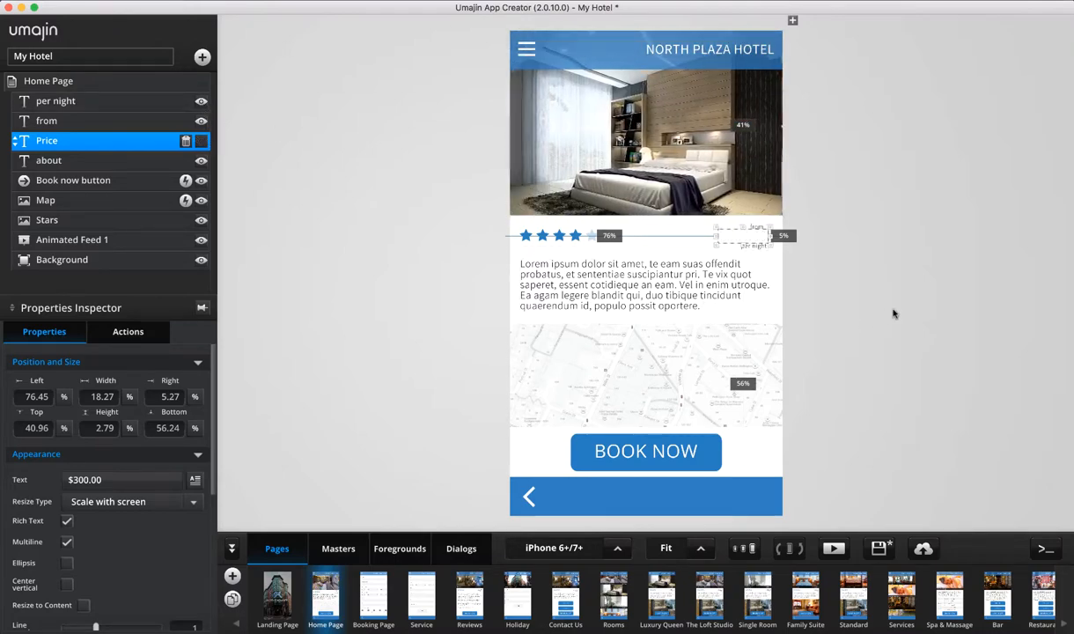
pyautogui.click(826, 317)
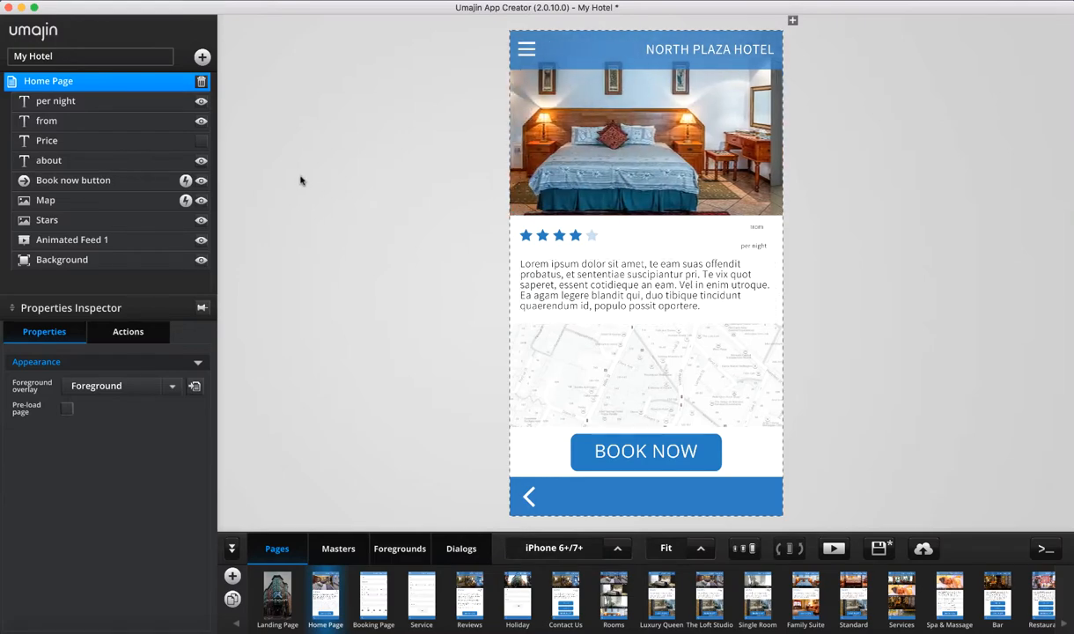
pyautogui.click(202, 140)
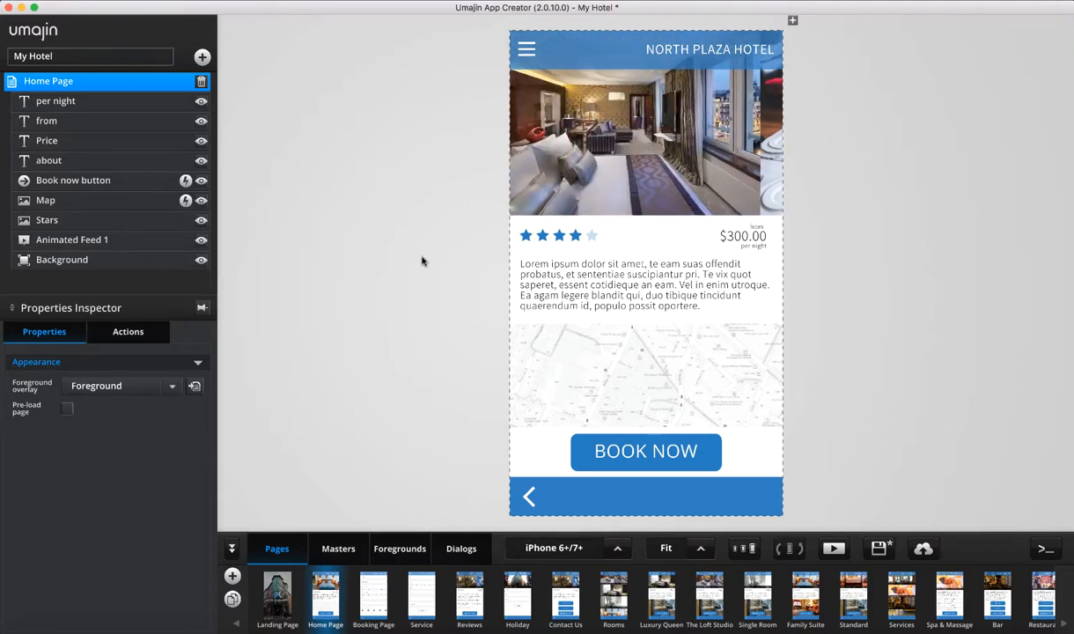
pyautogui.click(130, 180)
pyautogui.click(170, 200)
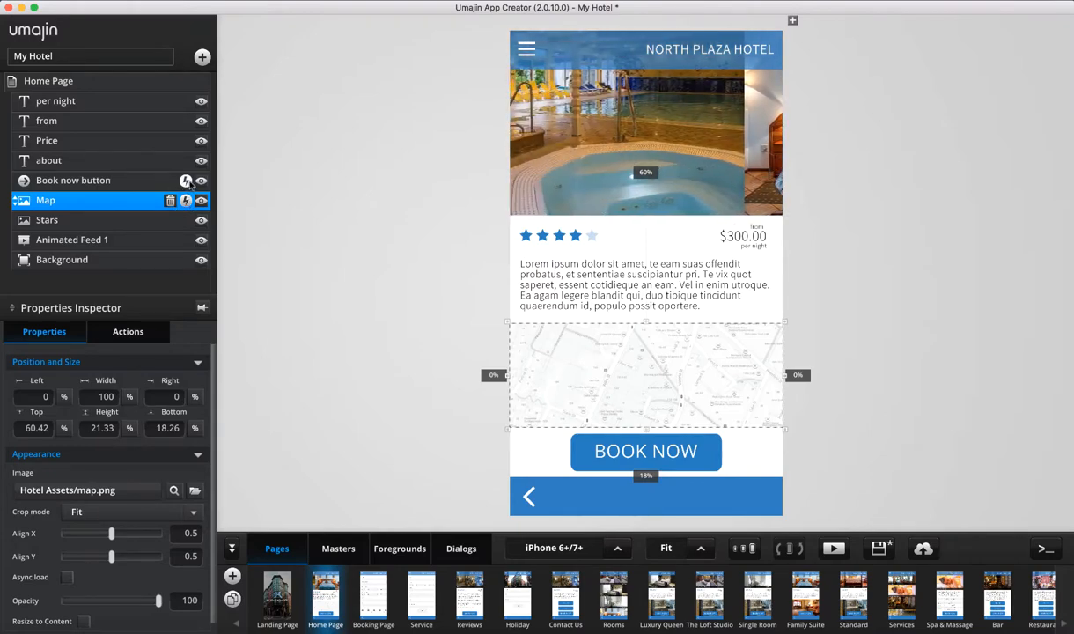
pyautogui.click(151, 180)
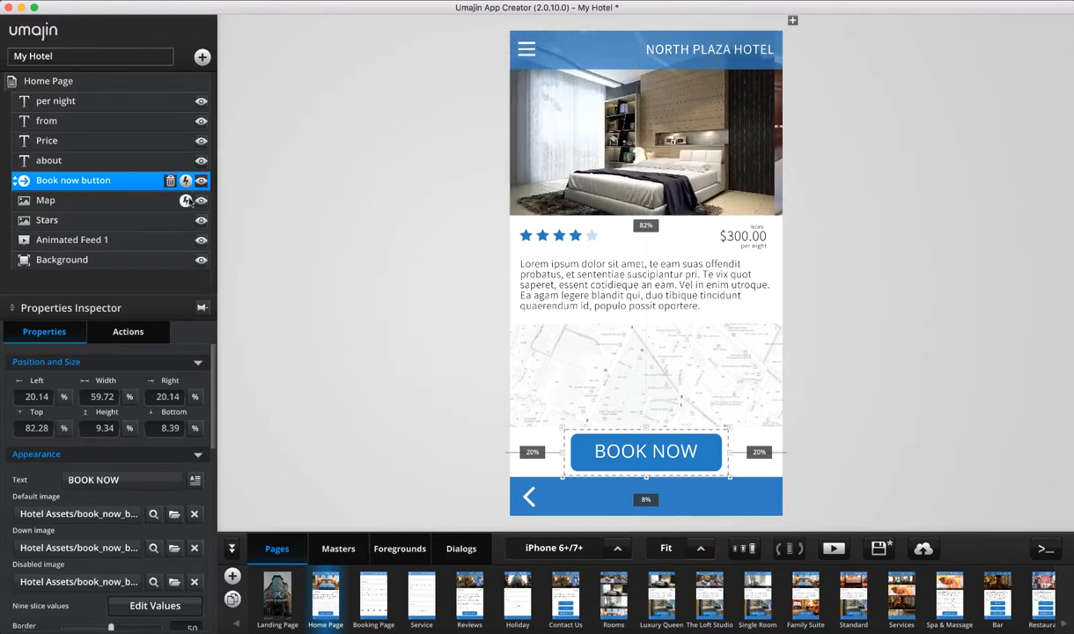
pyautogui.click(142, 102)
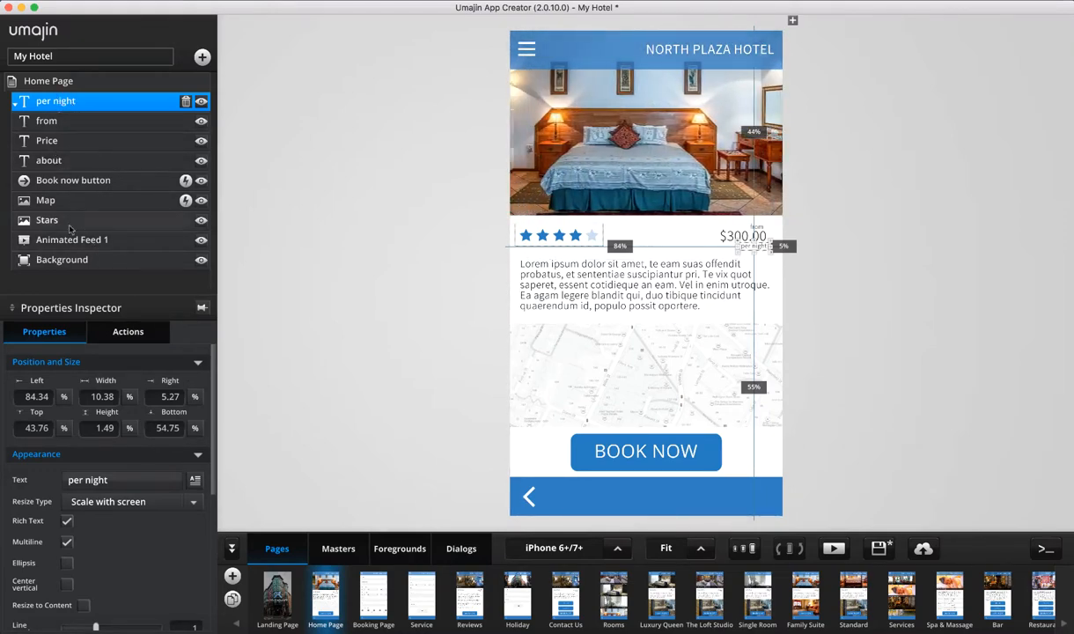
pyautogui.click(80, 266)
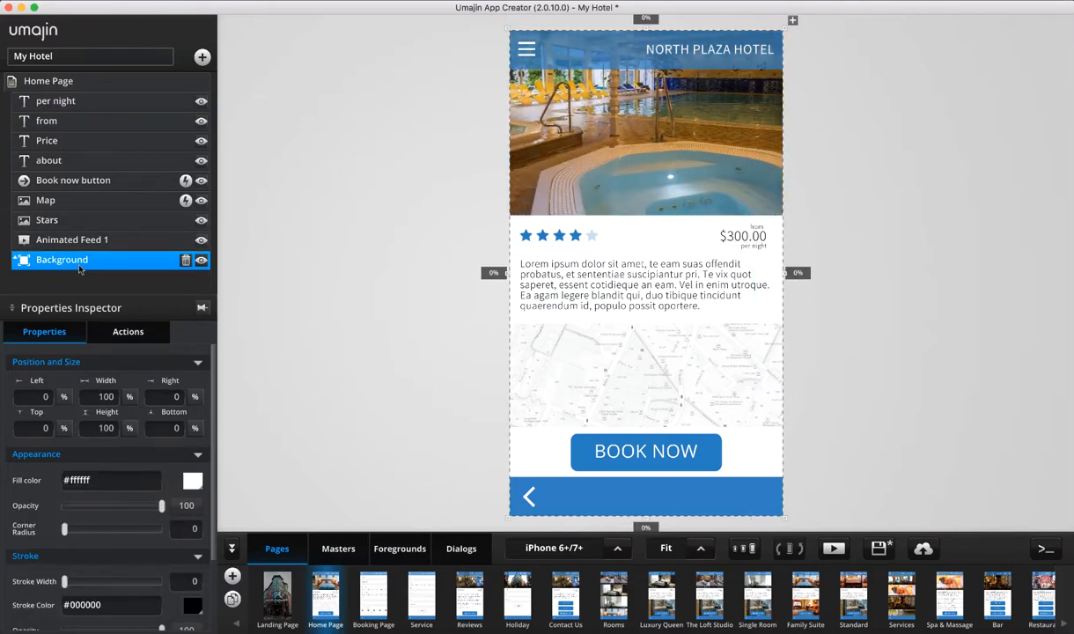
pyautogui.click(86, 103)
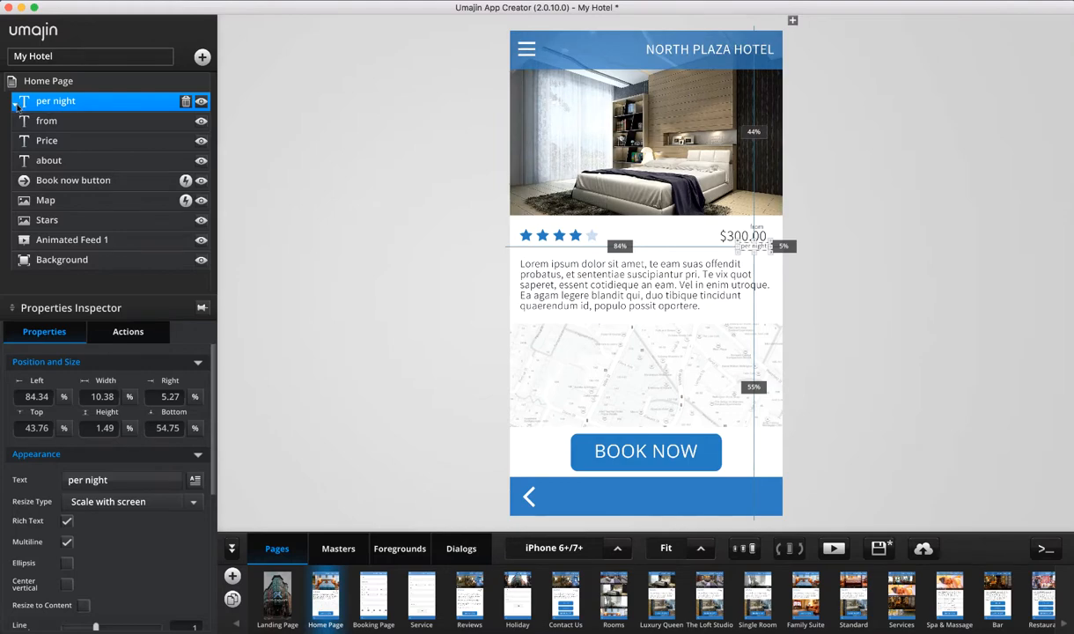
pyautogui.moveTo(15, 103); pyautogui.dragTo(15, 160)
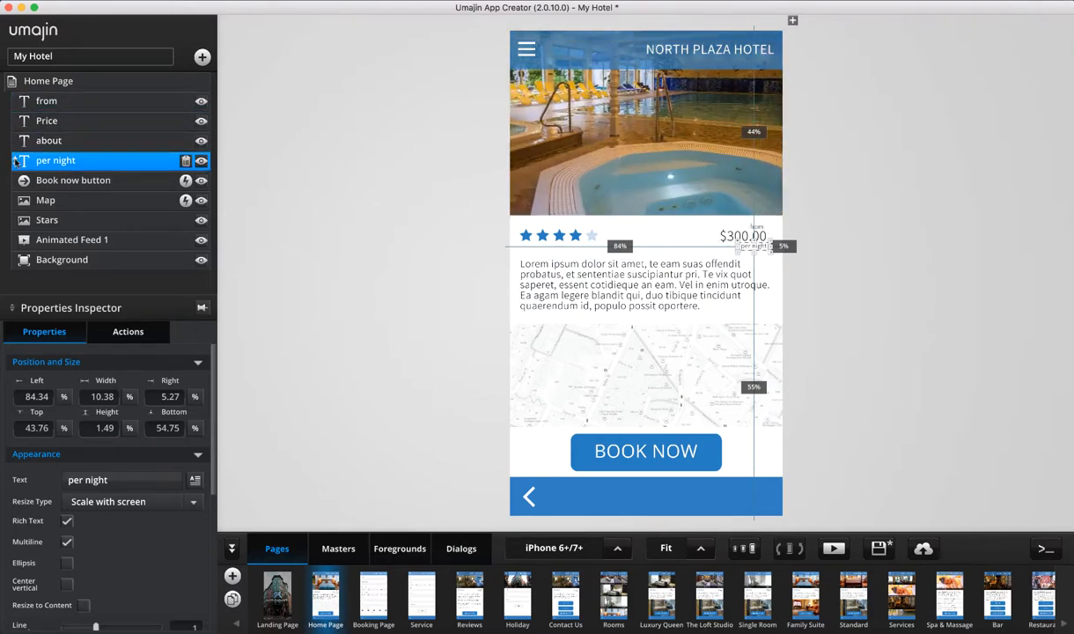
pyautogui.moveTo(15, 166); pyautogui.dragTo(15, 261)
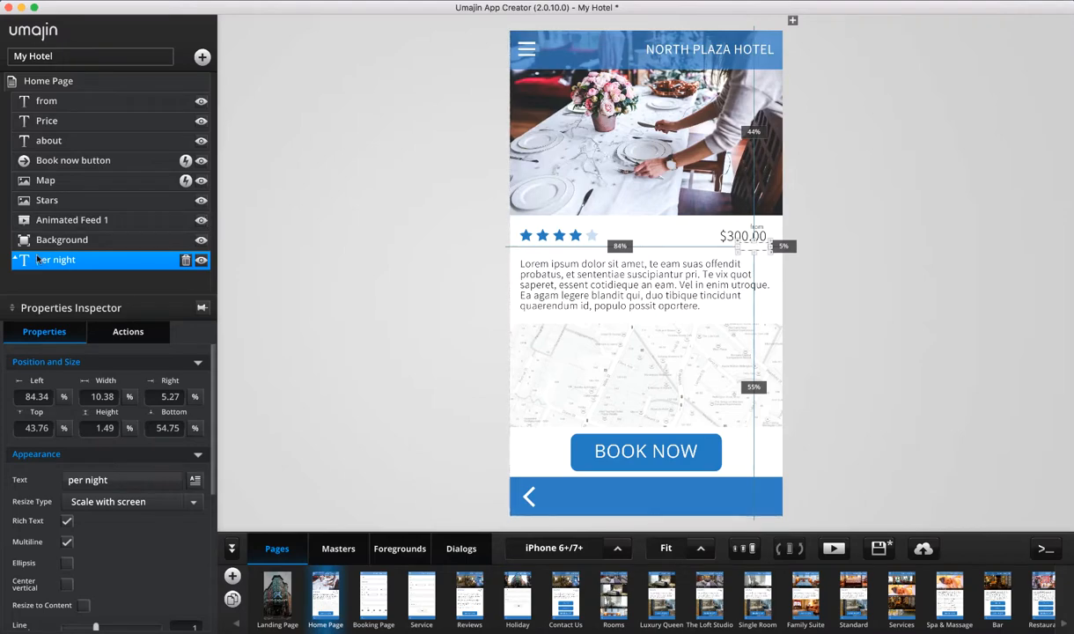
pyautogui.moveTo(15, 256); pyautogui.dragTo(14, 220)
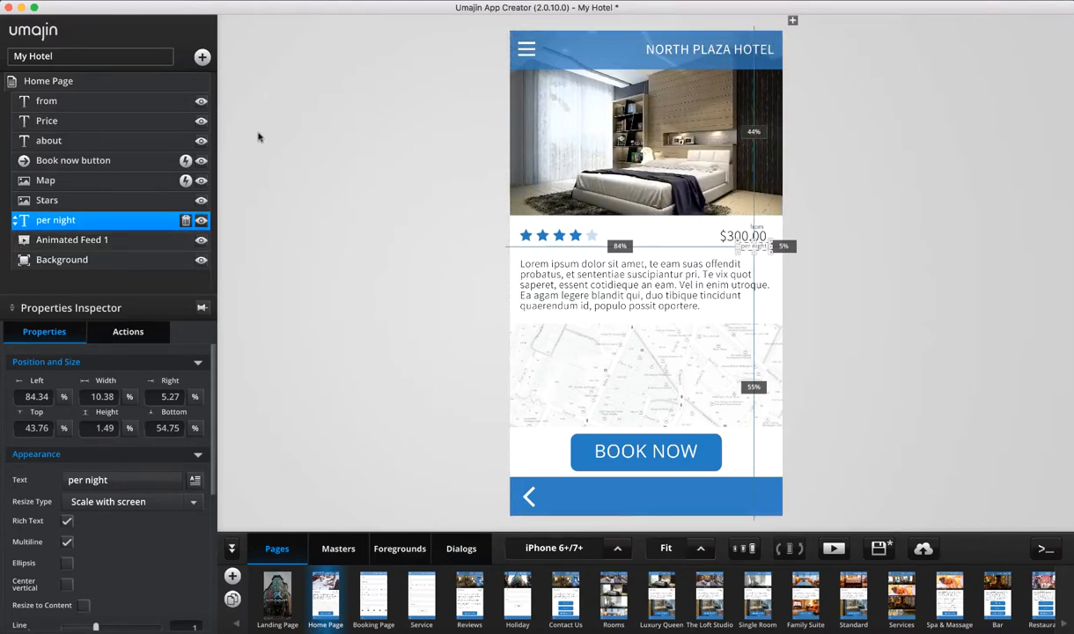
pyautogui.press('super+Up')
pyautogui.press('super+Up')
pyautogui.press('super+Up')
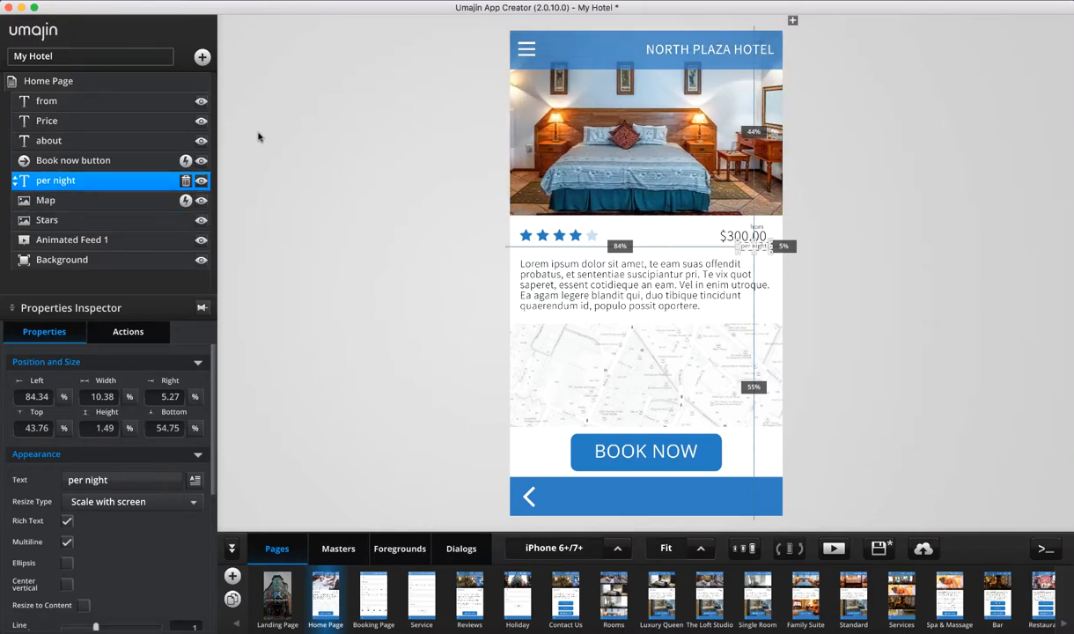
pyautogui.press('super+Down')
pyautogui.press('super+Up')
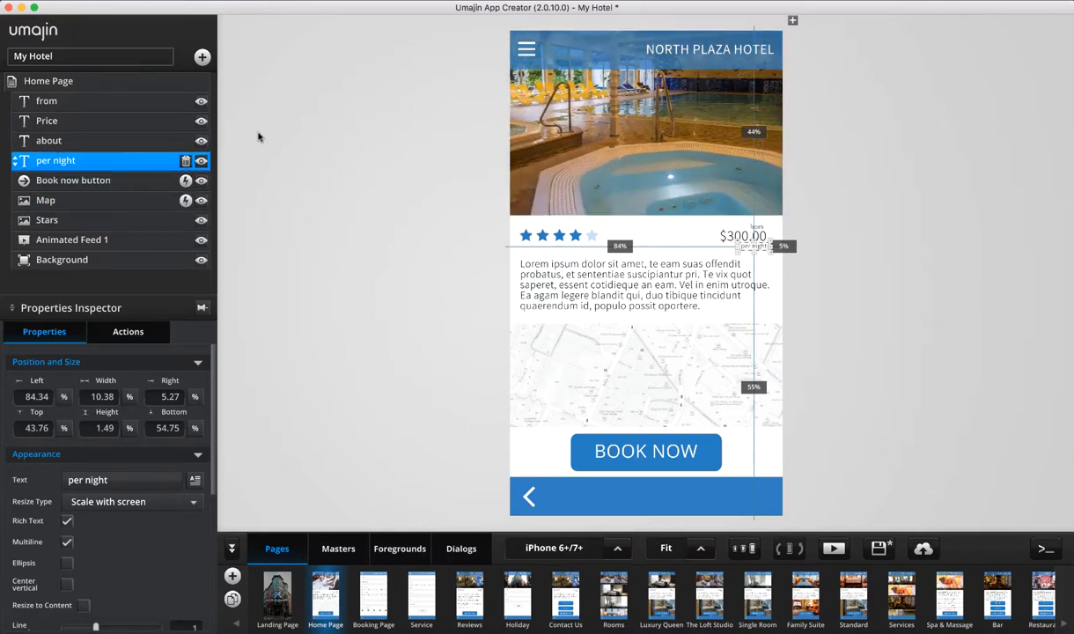
pyautogui.press('super+Up')
pyautogui.press('super+Up')
pyautogui.press('super+Up')
pyautogui.press('super+Down')
pyautogui.press('super+Down')
pyautogui.press('super+Down')
pyautogui.press('super+Down')
pyautogui.press('super+Down')
pyautogui.press('super+Up')
pyautogui.press('super+Up')
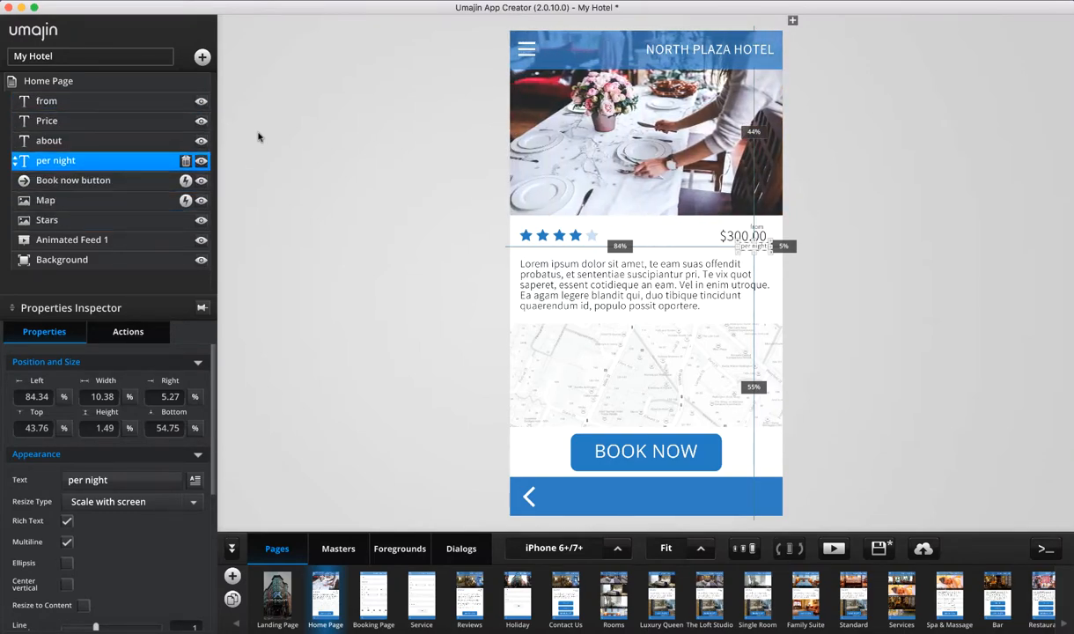
pyautogui.press('super+Up')
pyautogui.press('super+Up')
pyautogui.press('super+Up')
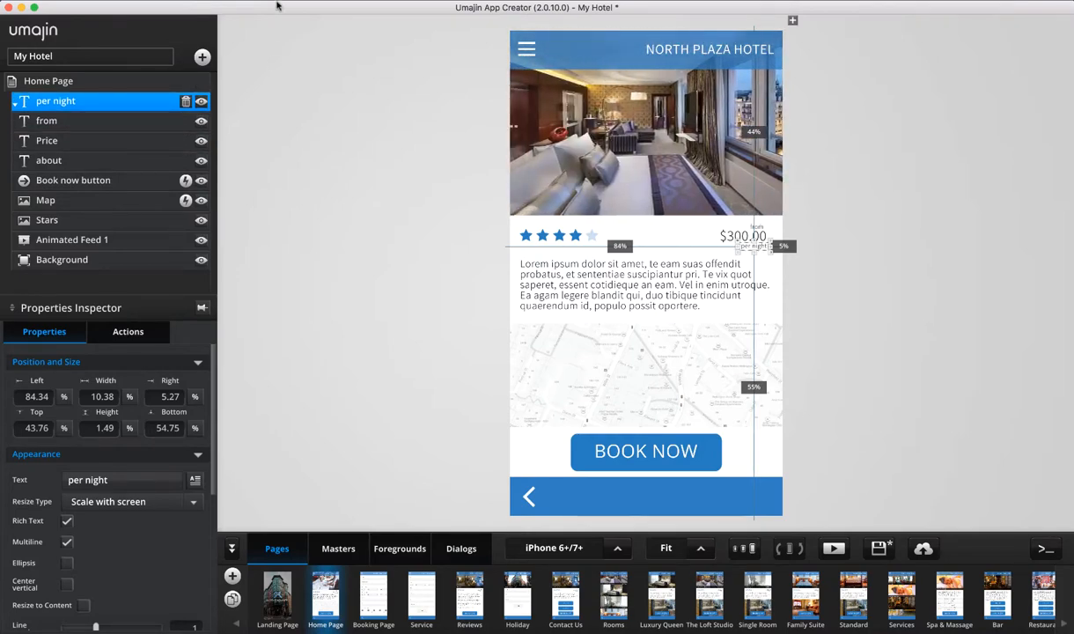
pyautogui.click(204, 0)
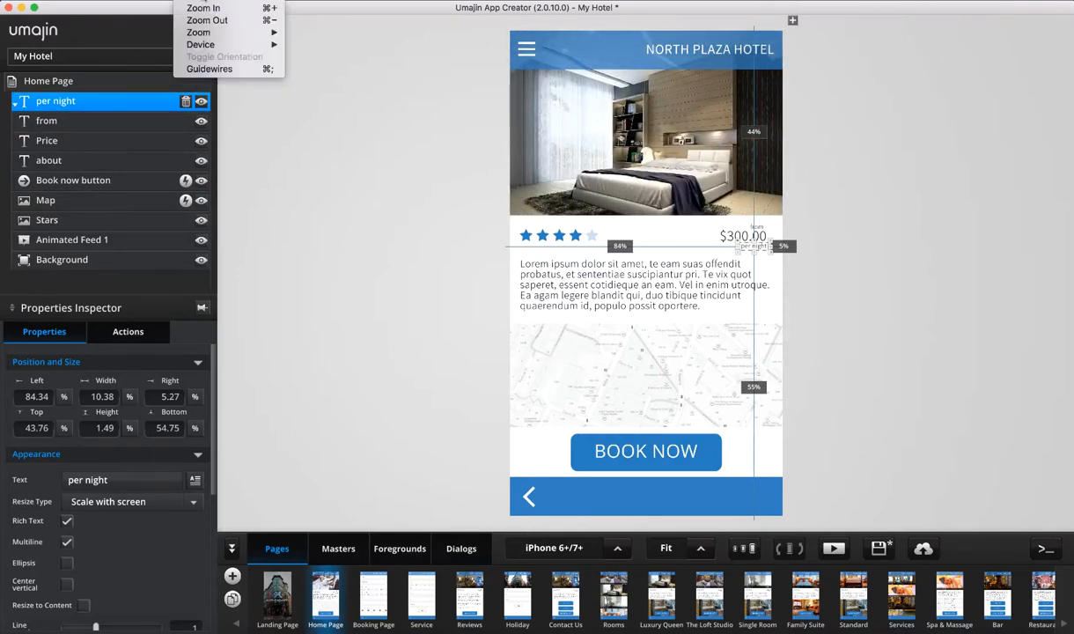
pyautogui.moveTo(261, 1)
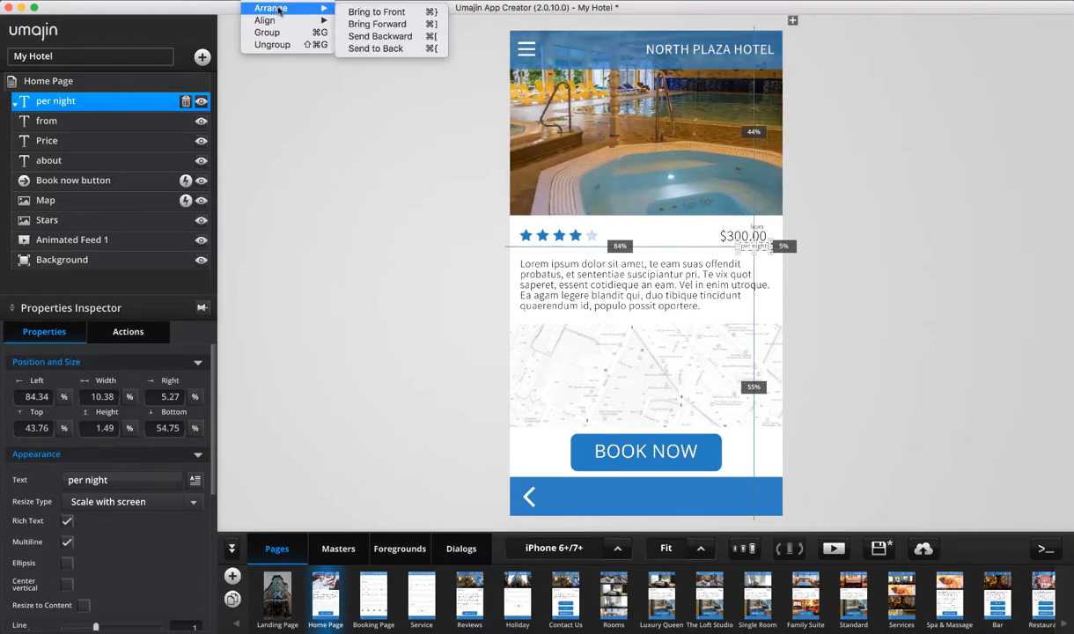
pyautogui.click(440, 38)
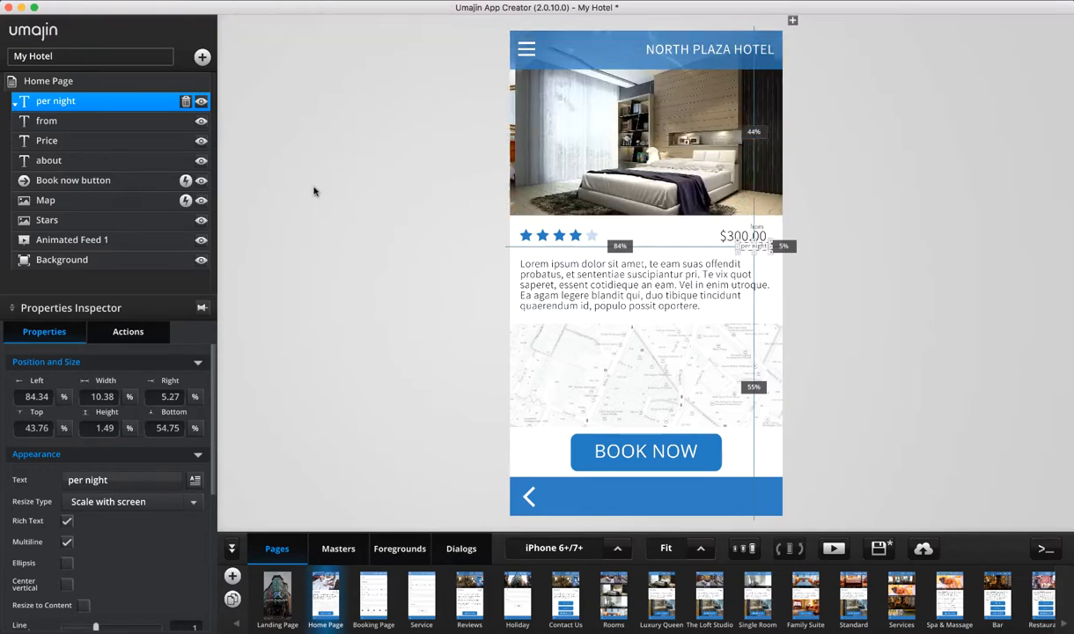
pyautogui.press('super+z')
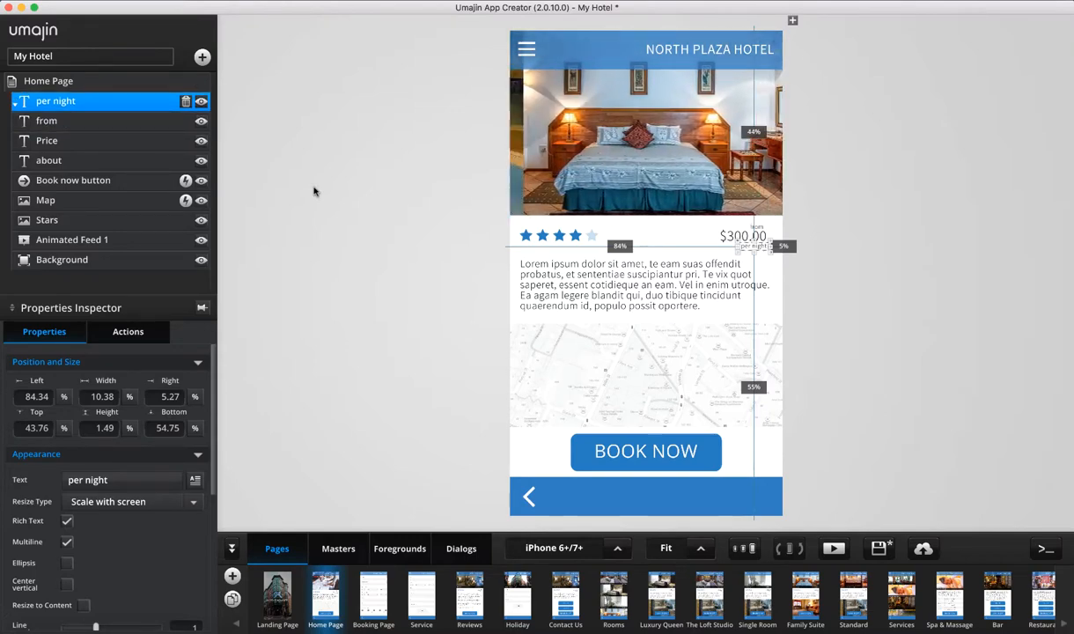
pyautogui.press('super+[')
pyautogui.press('super+]')
pyautogui.press('super+[')
pyautogui.press('super+[')
pyautogui.press('super+[')
pyautogui.press('super+[')
pyautogui.press('super+[')
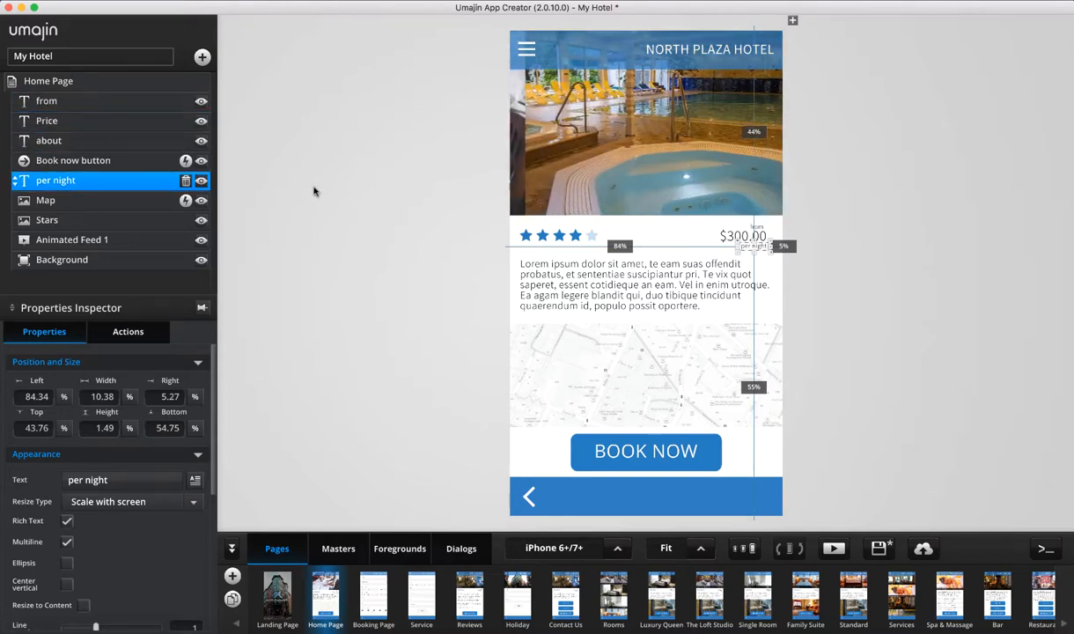
pyautogui.press('super+]')
pyautogui.press('super+]')
pyautogui.press('super+]')
pyautogui.press('super+]')
pyautogui.press('super+]')
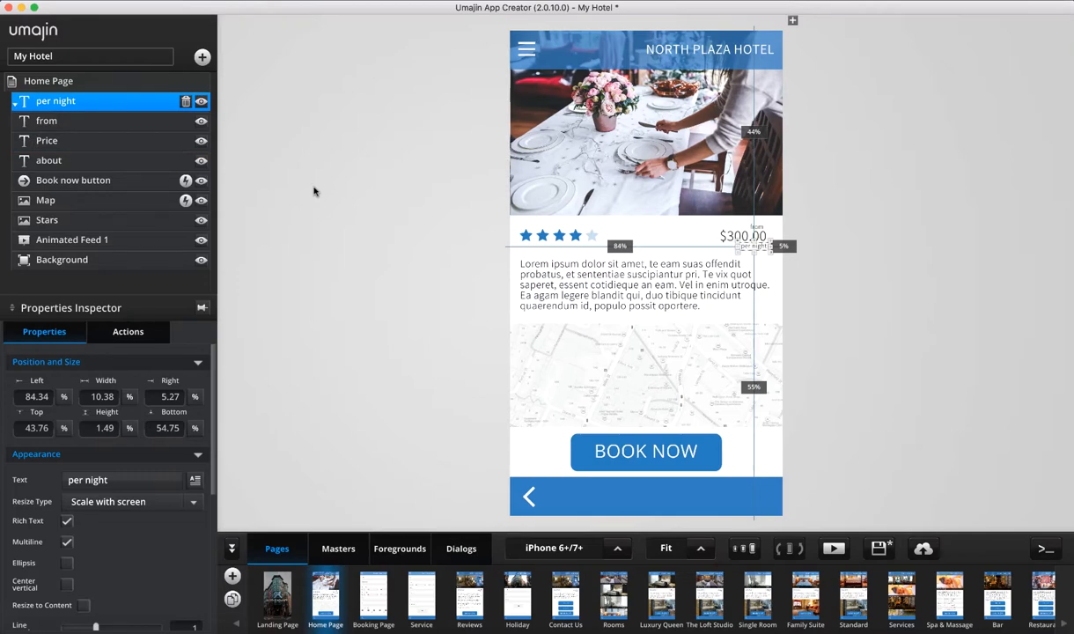
pyautogui.click(88, 120)
pyautogui.click(88, 160)
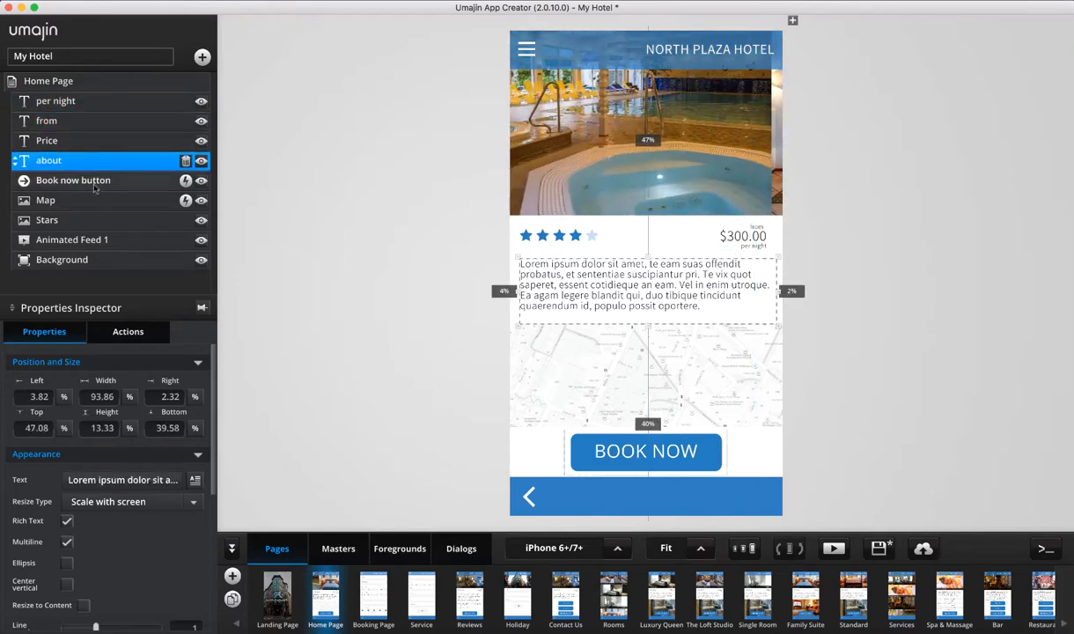
pyautogui.click(88, 180)
pyautogui.click(136, 130)
pyautogui.click(97, 103)
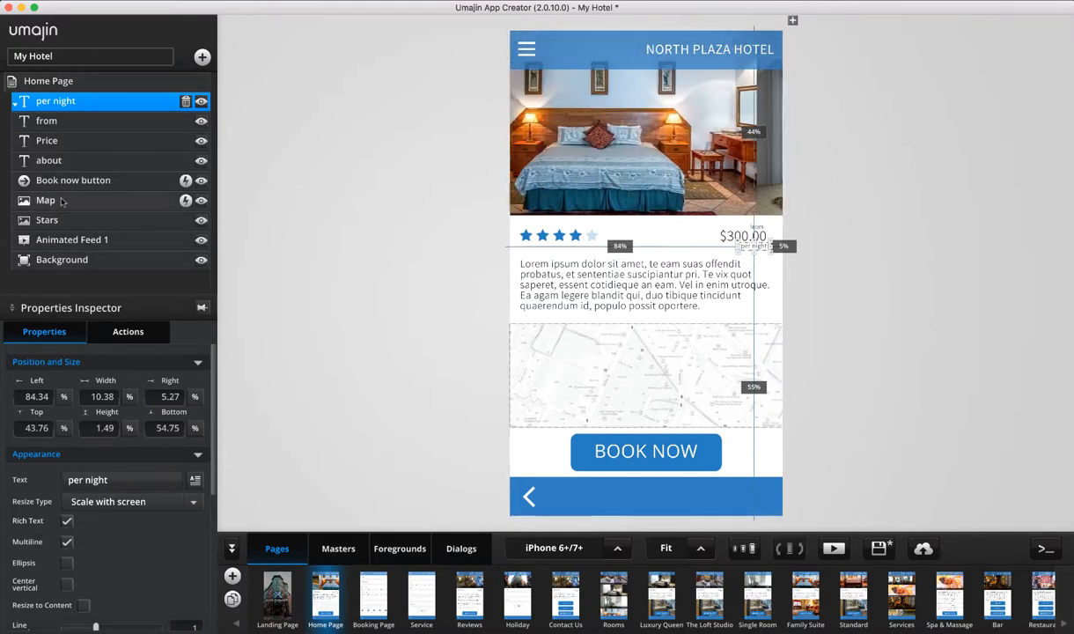
pyautogui.keyDown('shift'); pyautogui.click(71, 124); pyautogui.keyUp('shift')
pyautogui.click(70, 123)
pyautogui.click(88, 138)
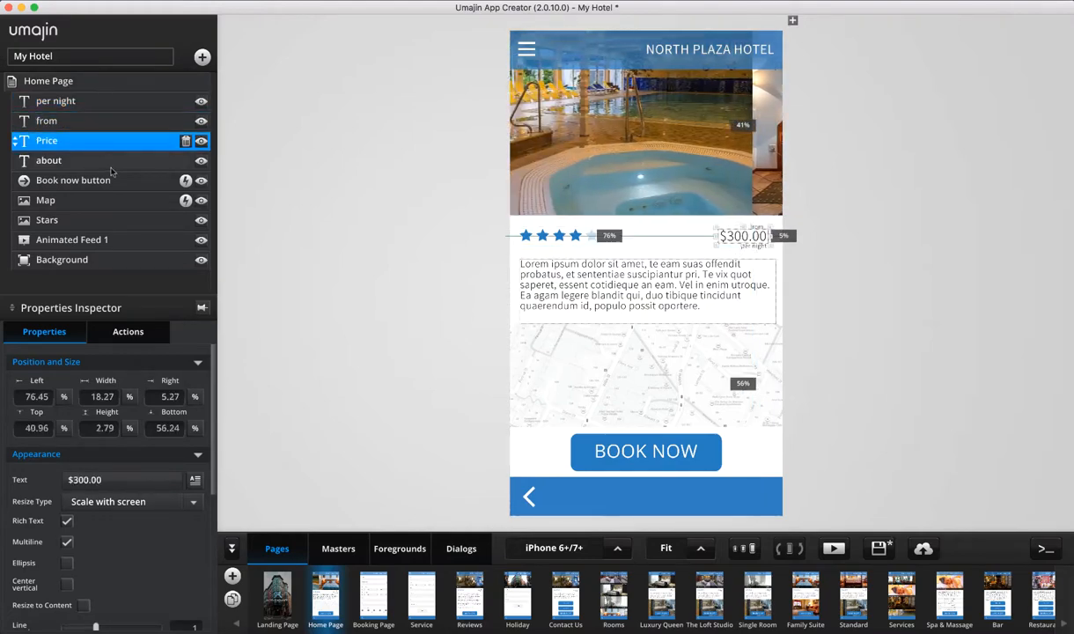
pyautogui.click(101, 161)
pyautogui.click(60, 108)
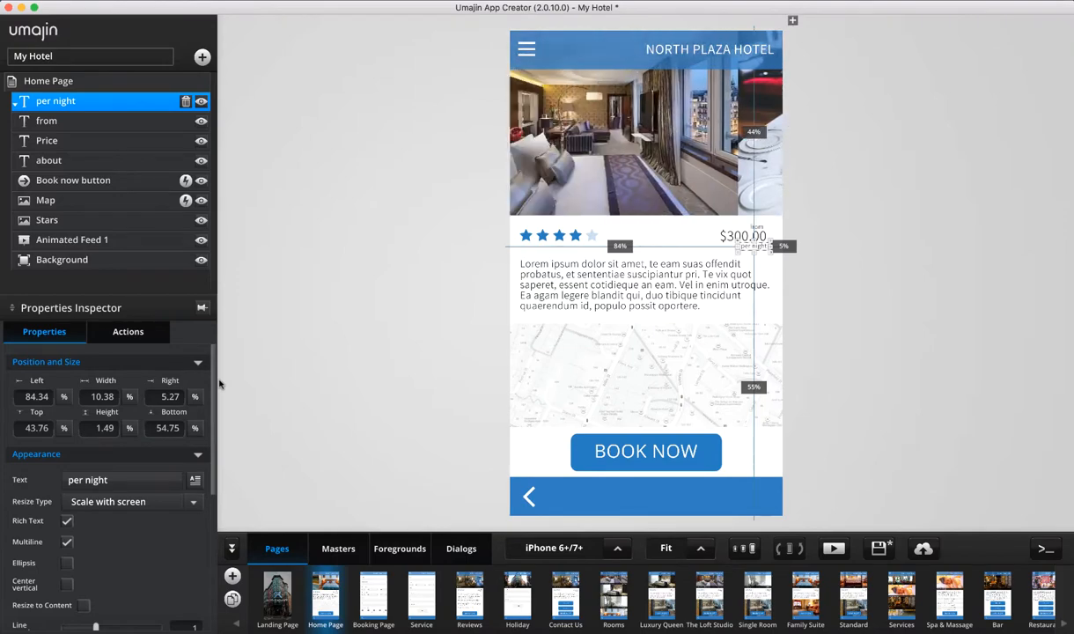
pyautogui.scroll(-3, 214, 421)
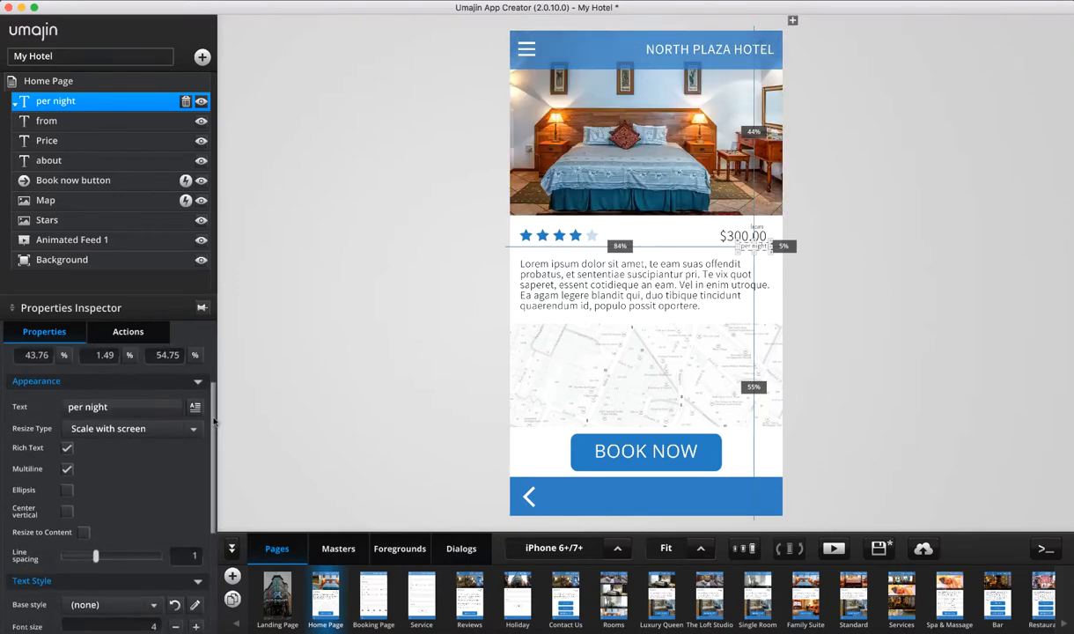
pyautogui.scroll(3, 214, 421)
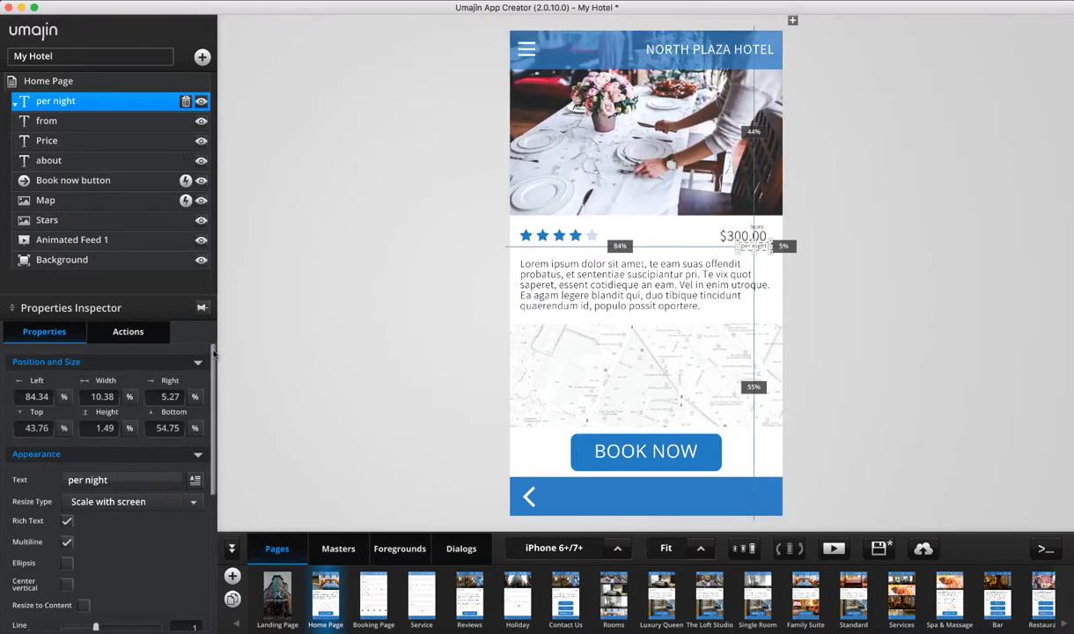
pyautogui.moveTo(214, 355)
pyautogui.mouseDown()
pyautogui.moveTo(219, 384)
pyautogui.moveTo(224, 346)
pyautogui.mouseUp()
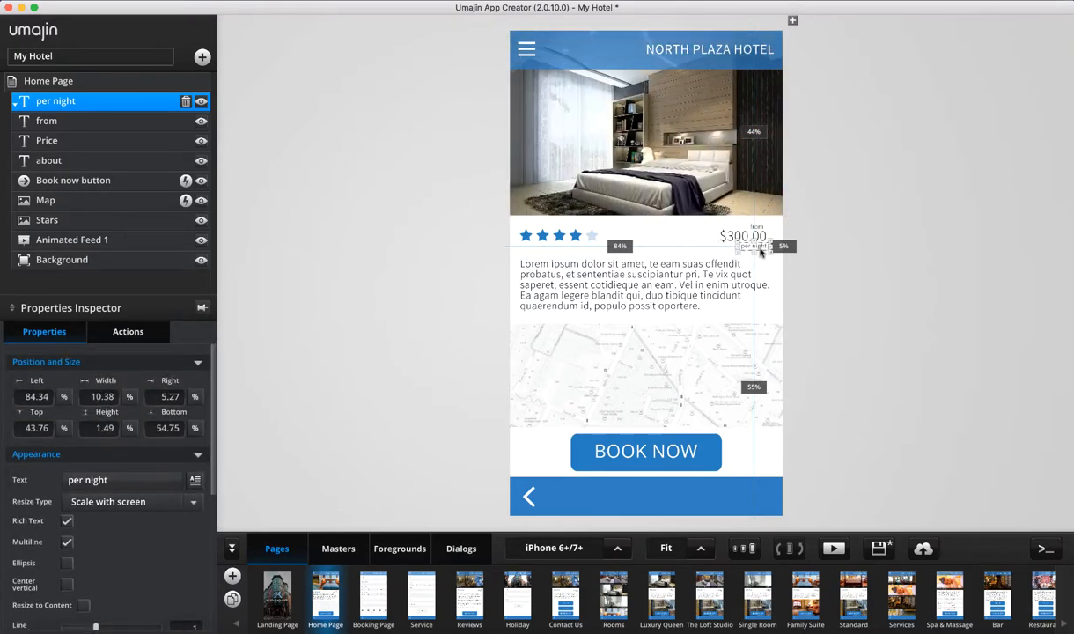
pyautogui.moveTo(763, 249)
pyautogui.mouseDown()
pyautogui.moveTo(527, 254)
pyautogui.moveTo(761, 250)
pyautogui.mouseUp()
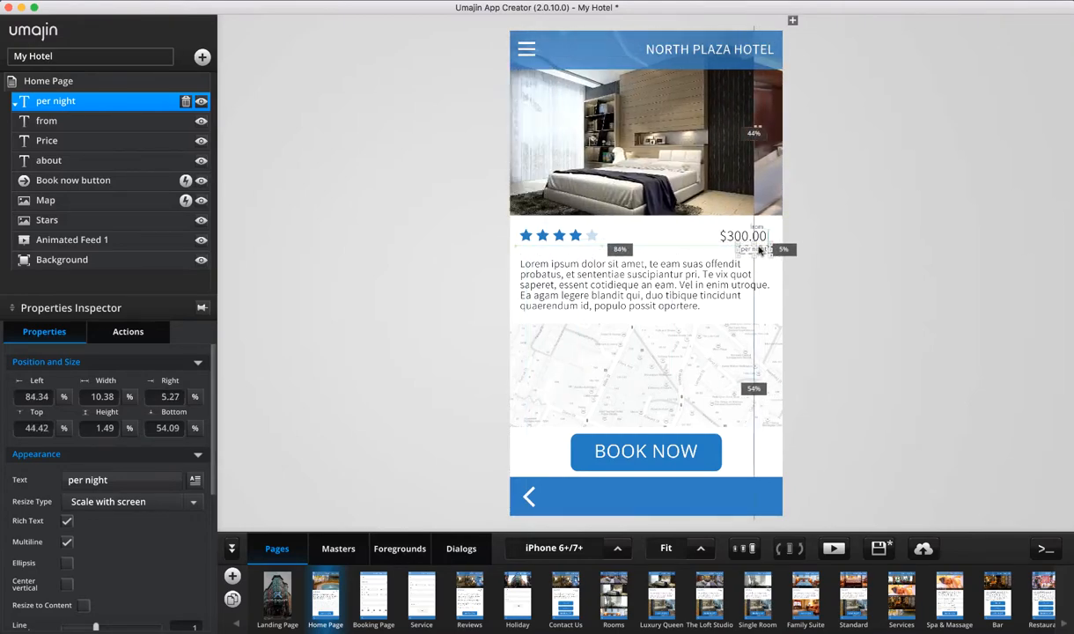
pyautogui.click(129, 397)
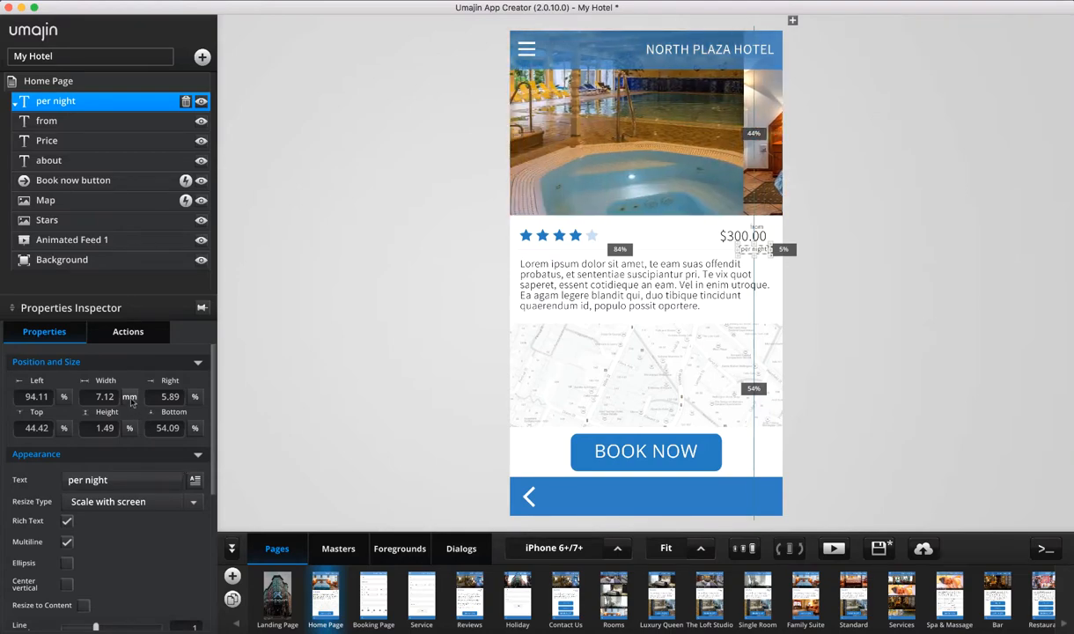
pyautogui.click(129, 397)
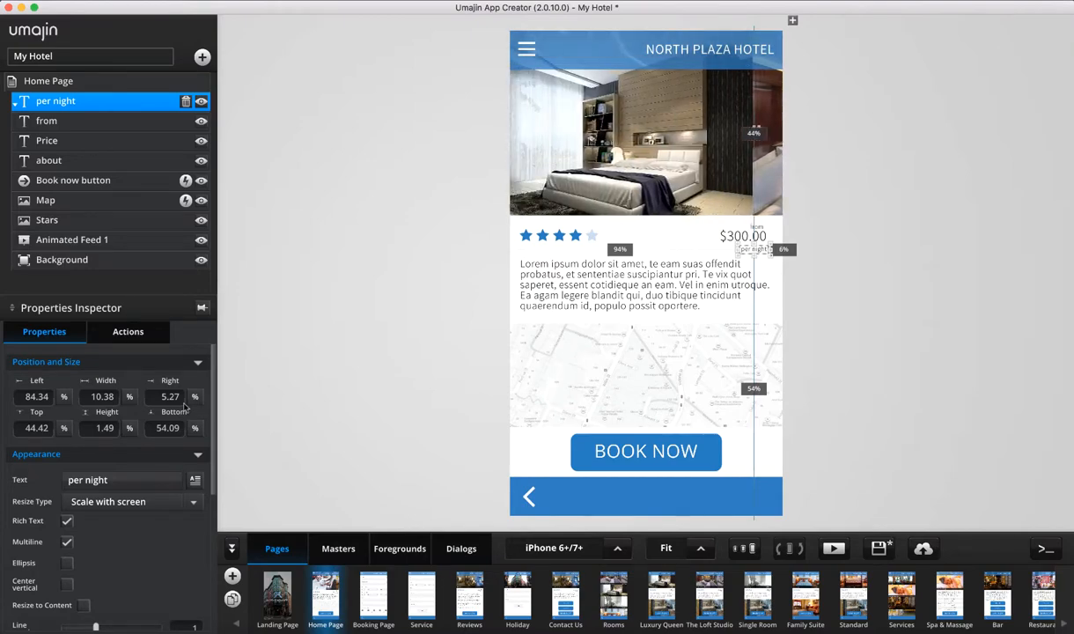
pyautogui.click(131, 398)
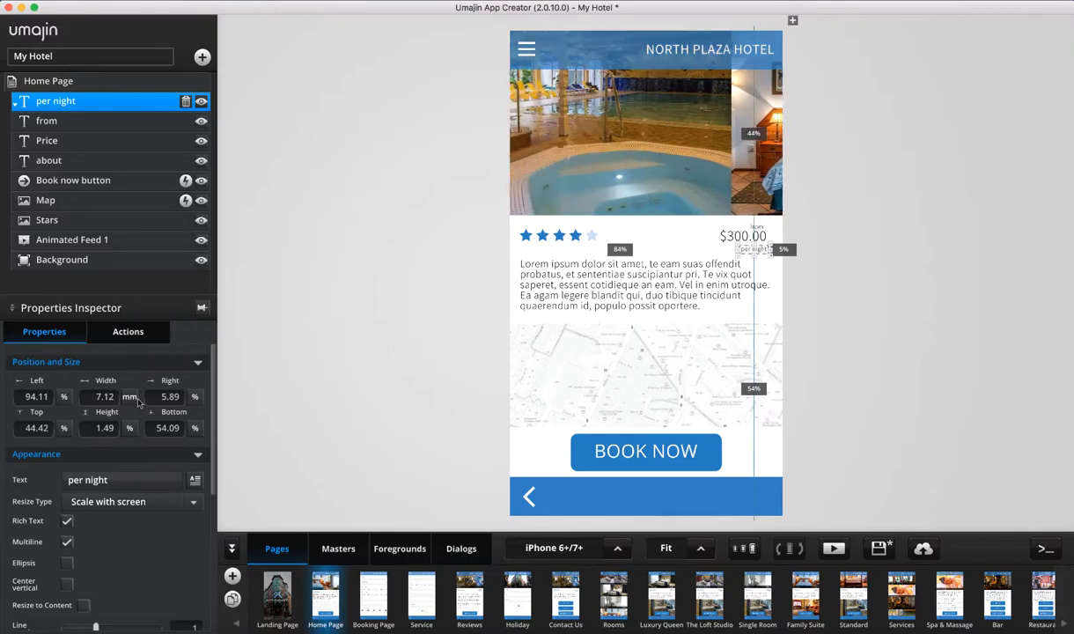
pyautogui.click(132, 398)
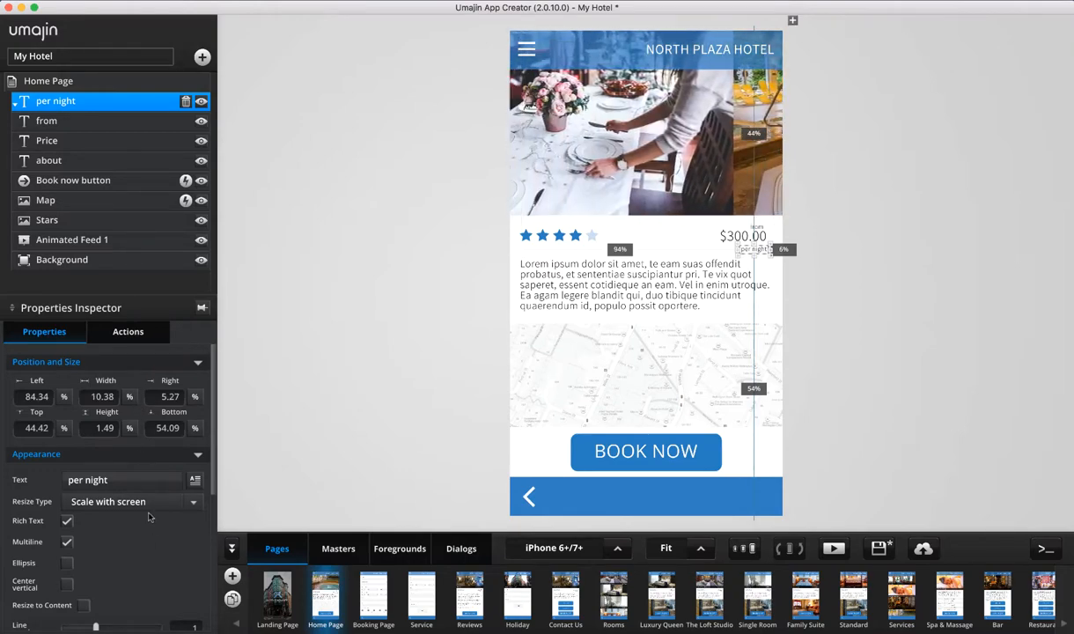
pyautogui.scroll(-3, 149, 511)
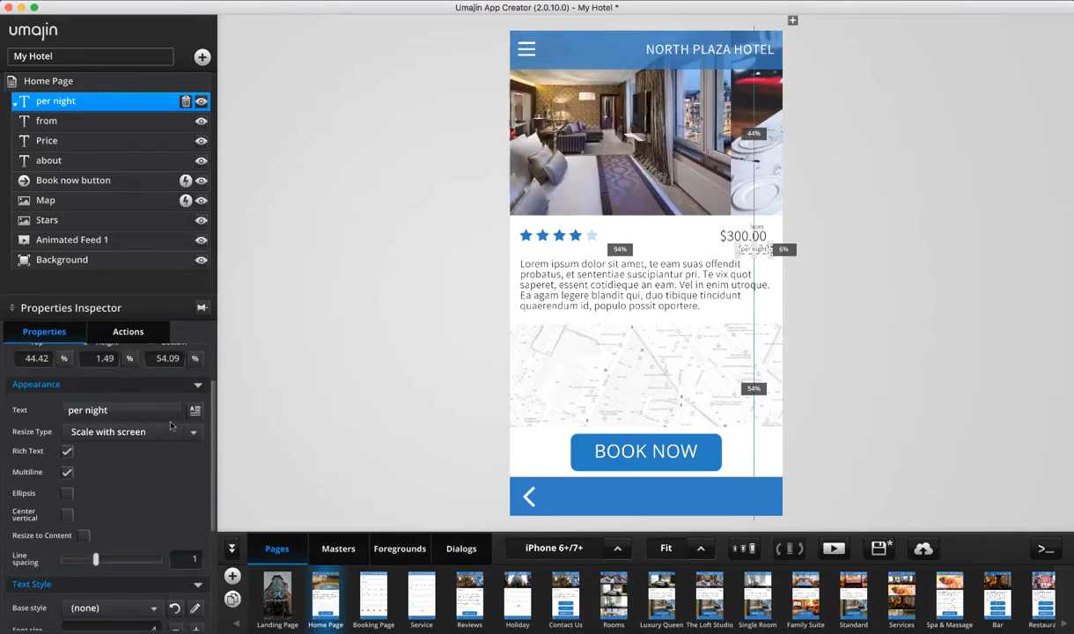
pyautogui.click(195, 409)
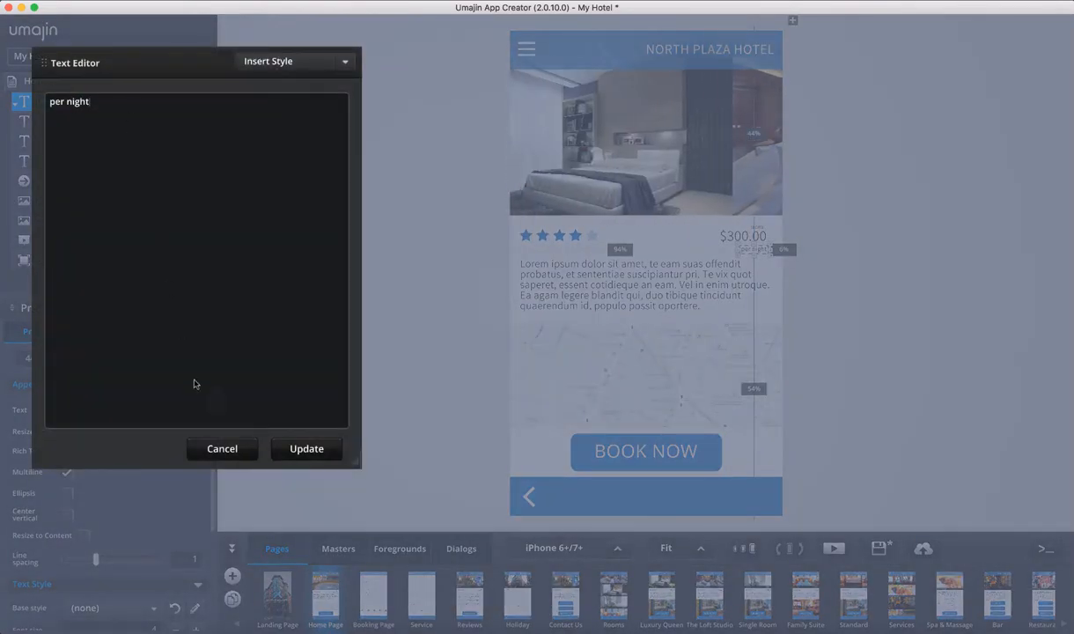
pyautogui.click(214, 443)
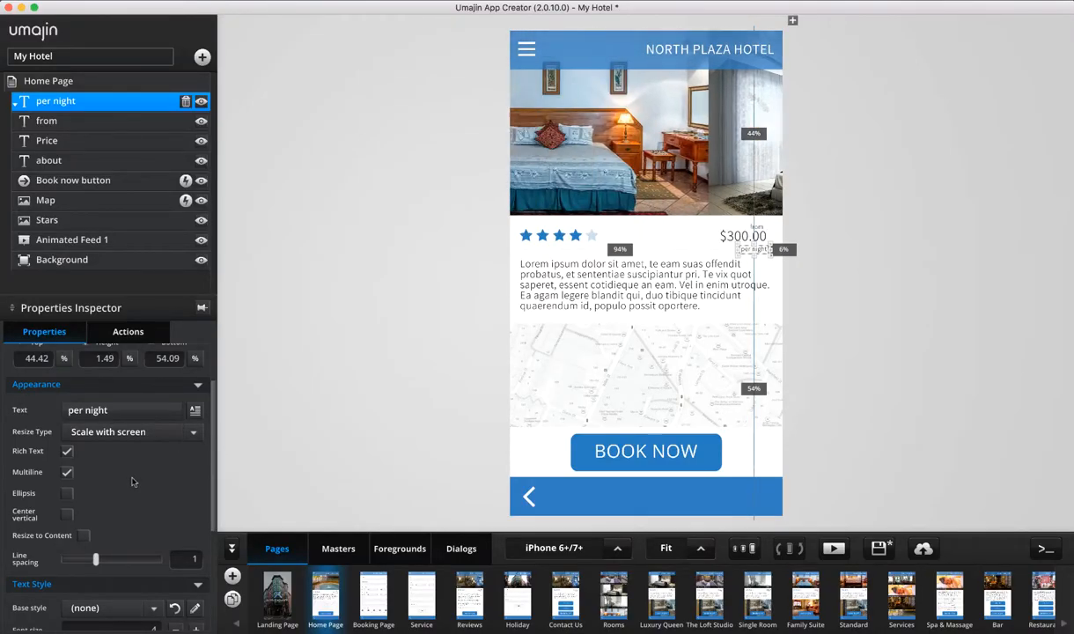
pyautogui.scroll(-1, 132, 482)
pyautogui.click(192, 399)
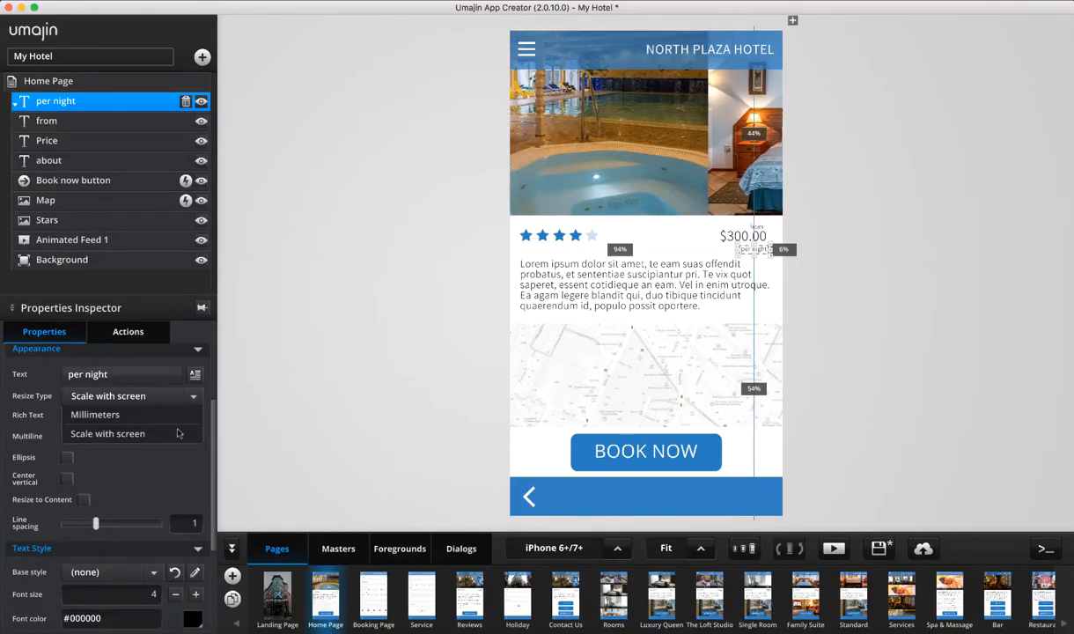
pyautogui.click(149, 481)
pyautogui.scroll(-1, 89, 429)
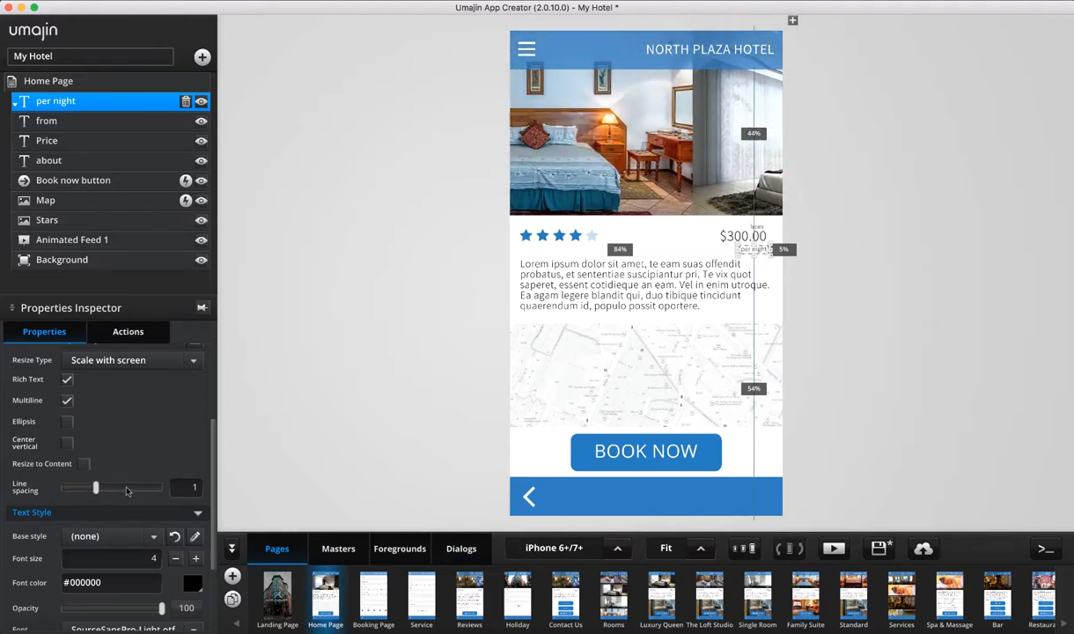
pyautogui.scroll(-3, 126, 491)
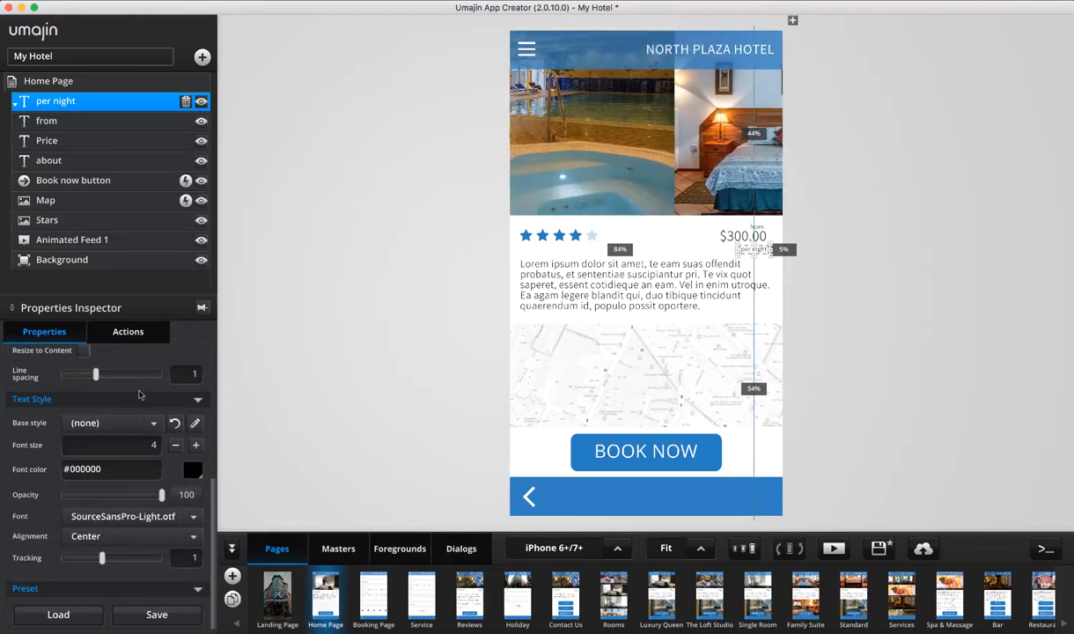
# Leave the base text style as none and raise the per night font size to 13
pyautogui.click(155, 423)
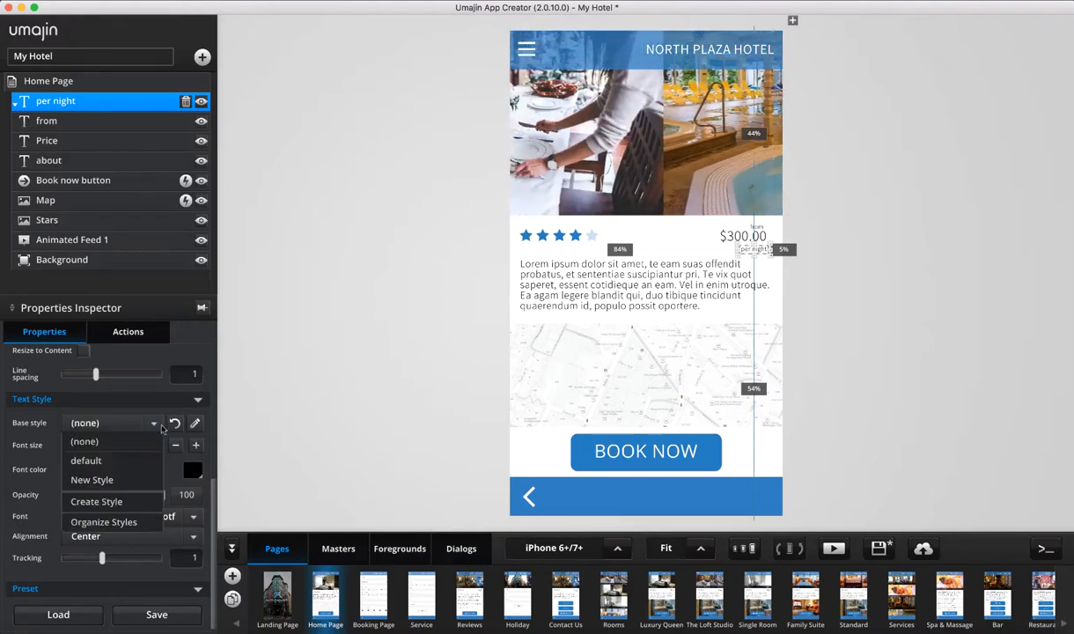
pyautogui.click(197, 333)
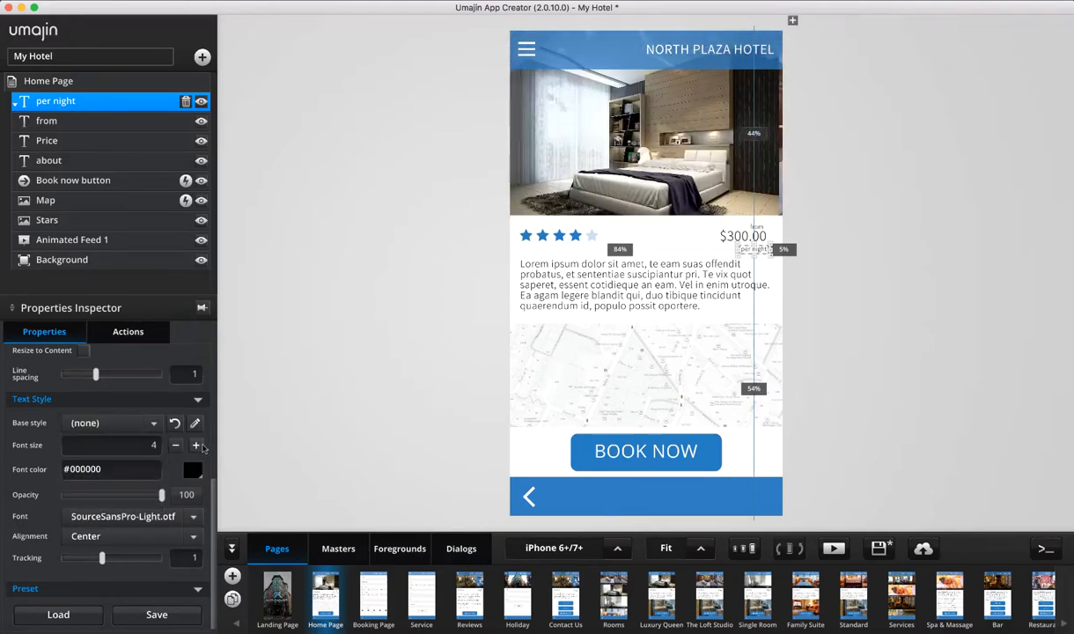
pyautogui.click(197, 446)
pyautogui.click(197, 447)
pyautogui.click(198, 448)
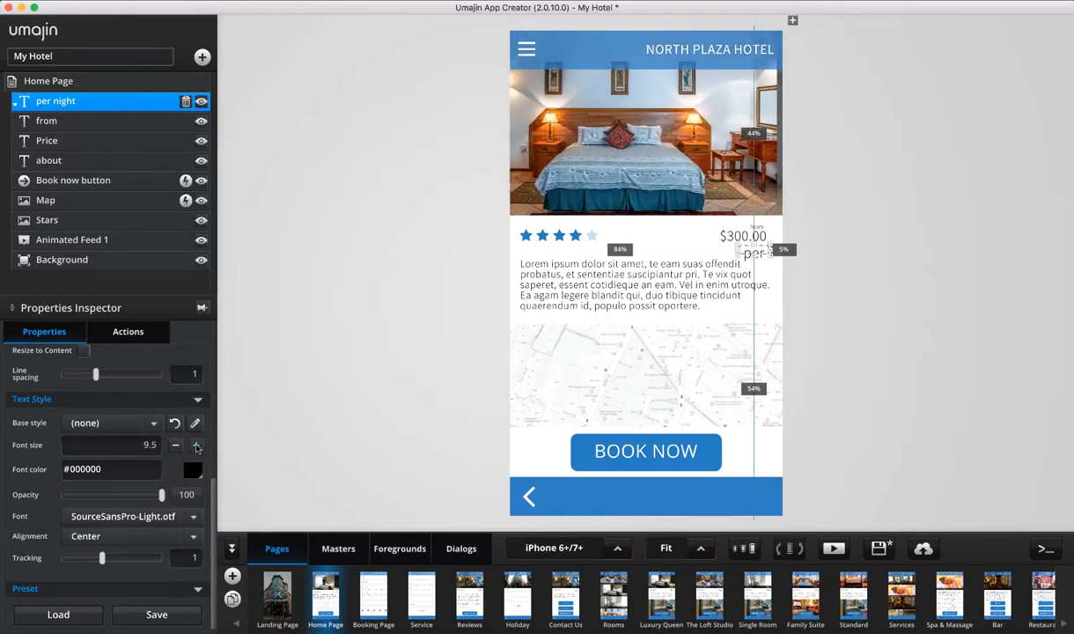
pyautogui.click(197, 448)
pyautogui.click(197, 447)
pyautogui.click(197, 447)
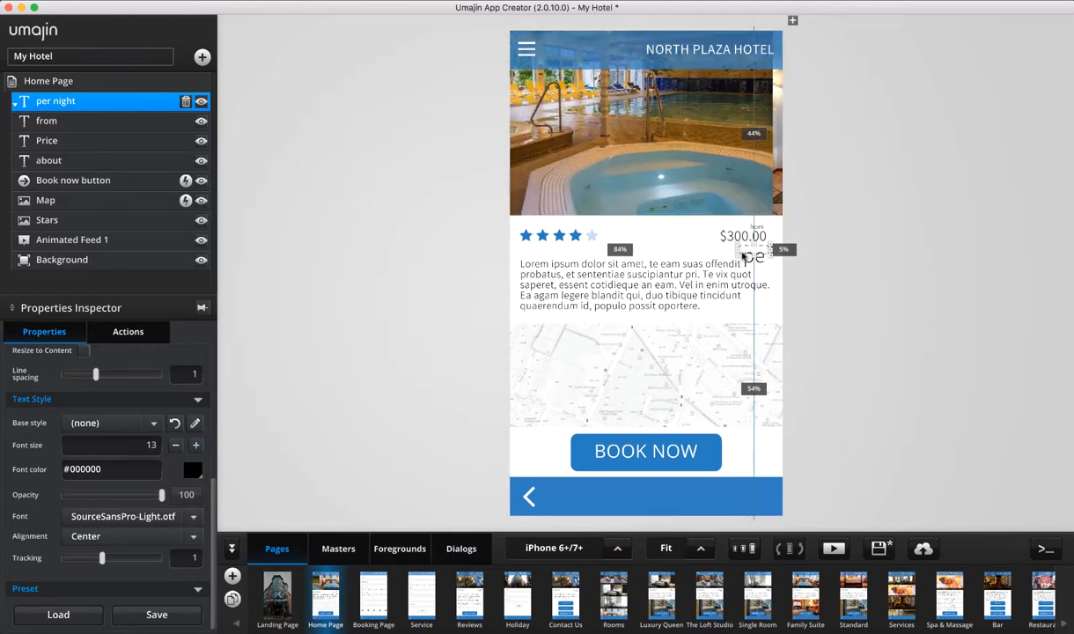
# Widen the per night label, try its opacity, and keep the font unchanged
pyautogui.moveTo(744, 257); pyautogui.dragTo(715, 252)
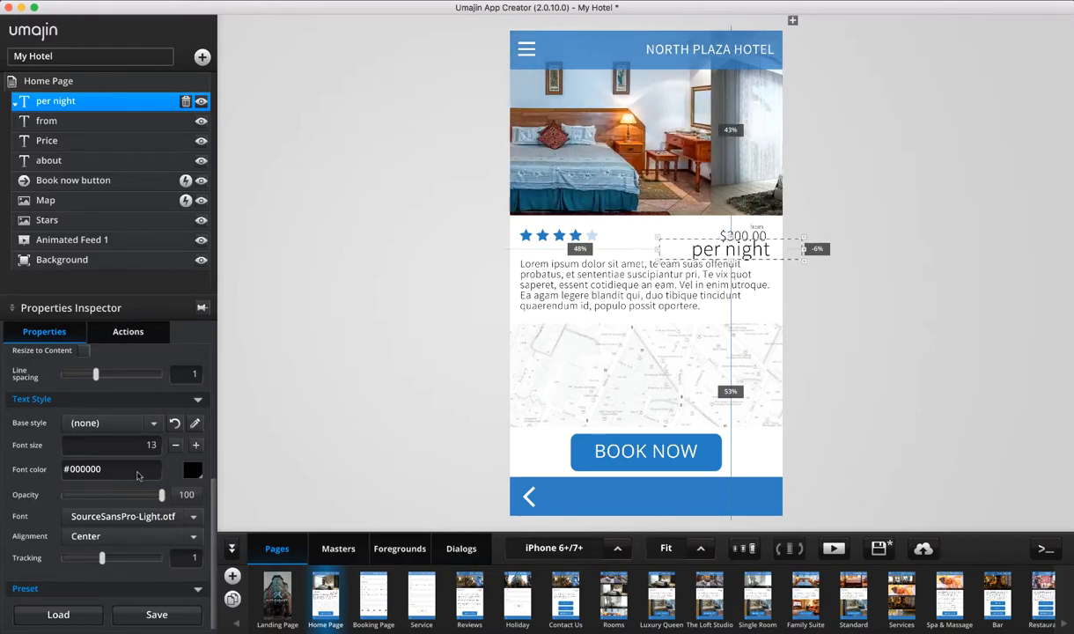
pyautogui.moveTo(161, 495)
pyautogui.mouseDown()
pyautogui.moveTo(74, 495)
pyautogui.moveTo(176, 489)
pyautogui.mouseUp()
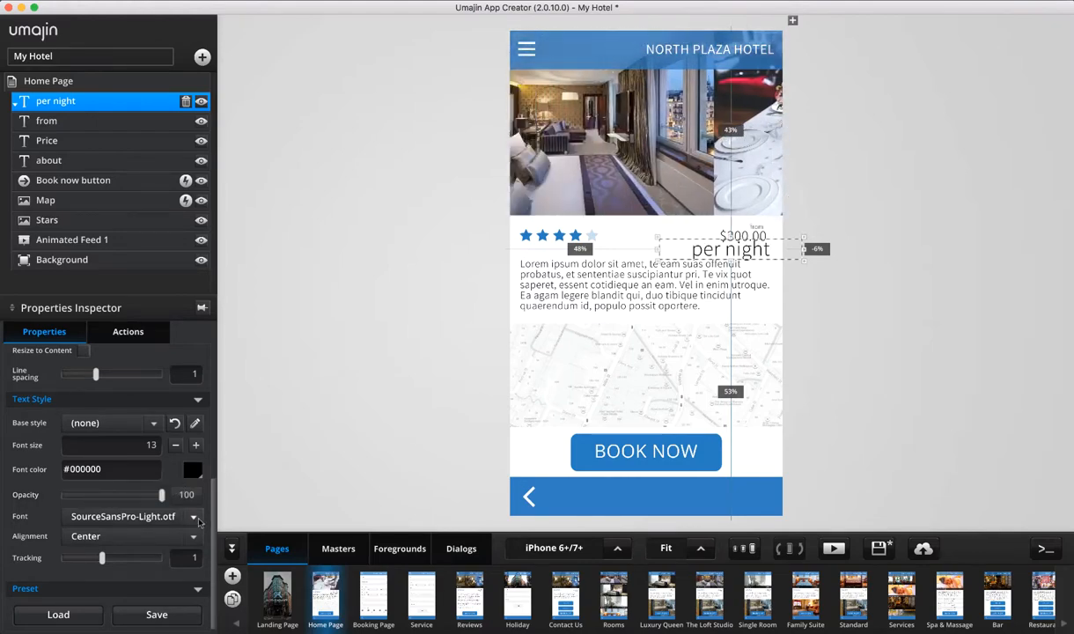
pyautogui.click(195, 517)
pyautogui.scroll(-3, 173, 573)
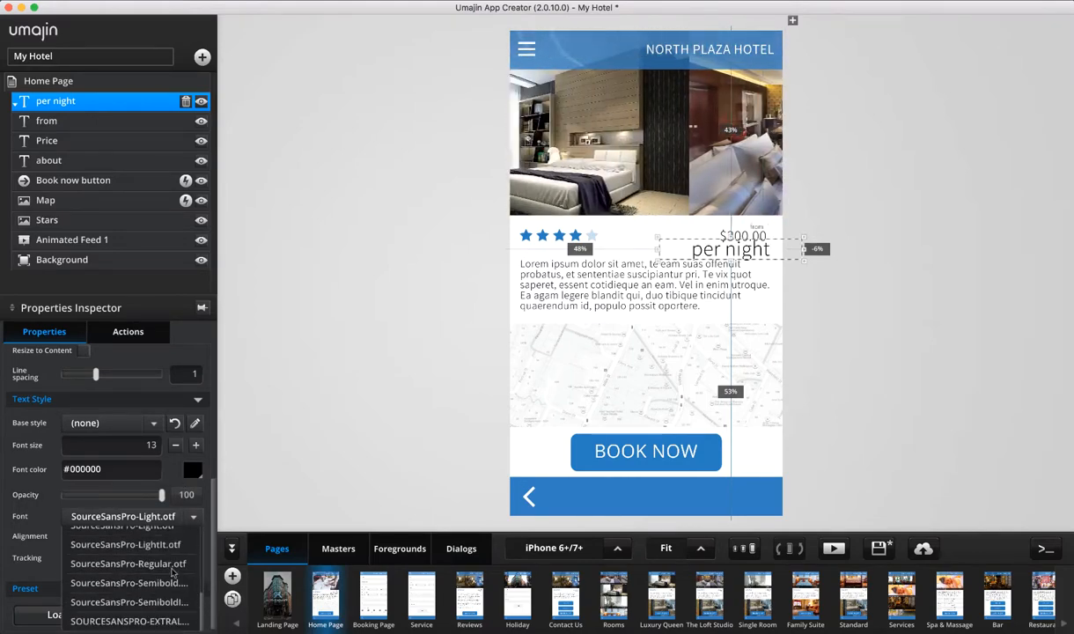
pyautogui.click(329, 392)
pyautogui.click(329, 392)
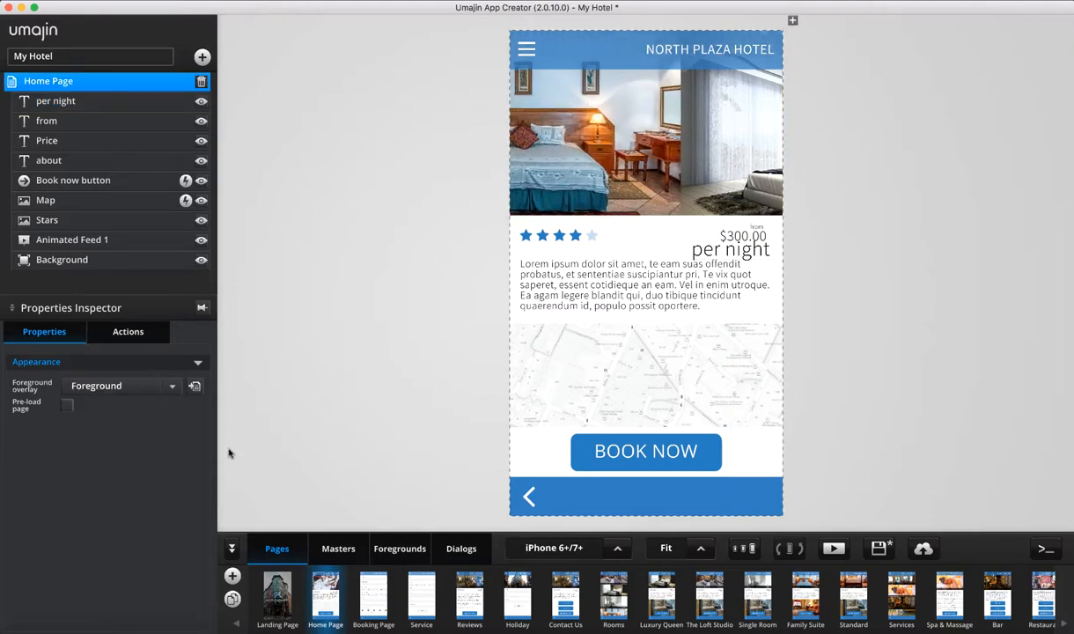
pyautogui.click(55, 101)
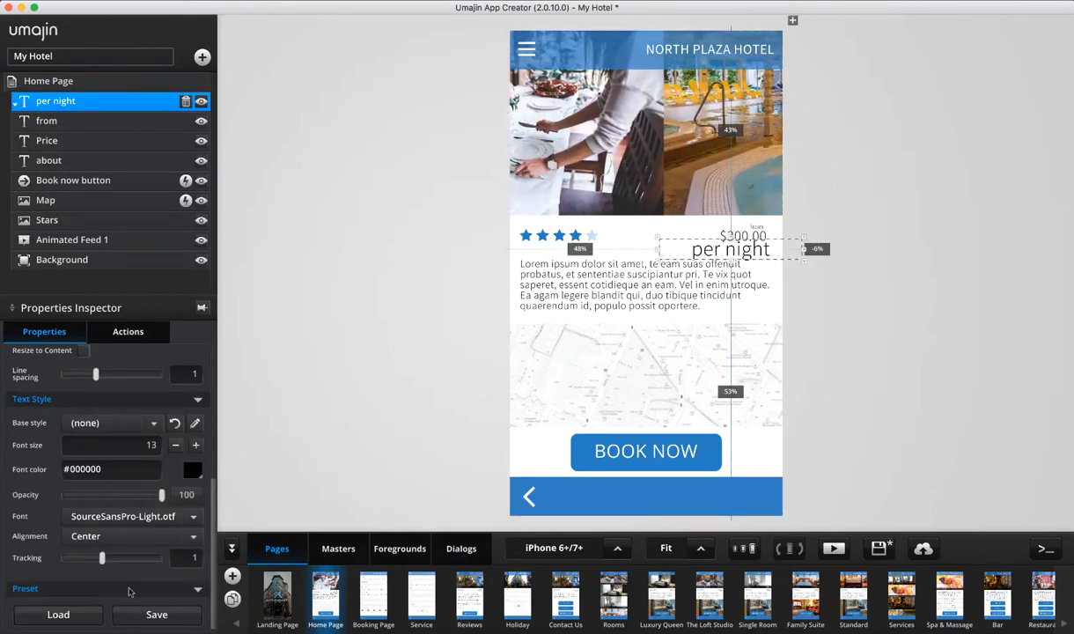
# Keep the per night text centre-aligned
pyautogui.click(104, 528)
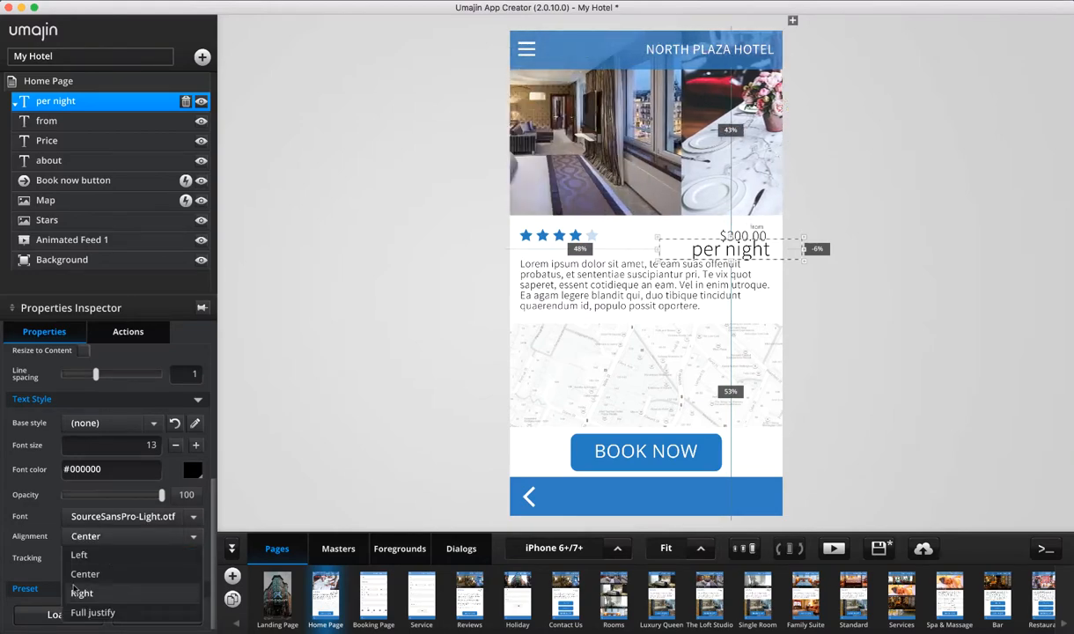
pyautogui.click(49, 562)
pyautogui.scroll(5, 146, 384)
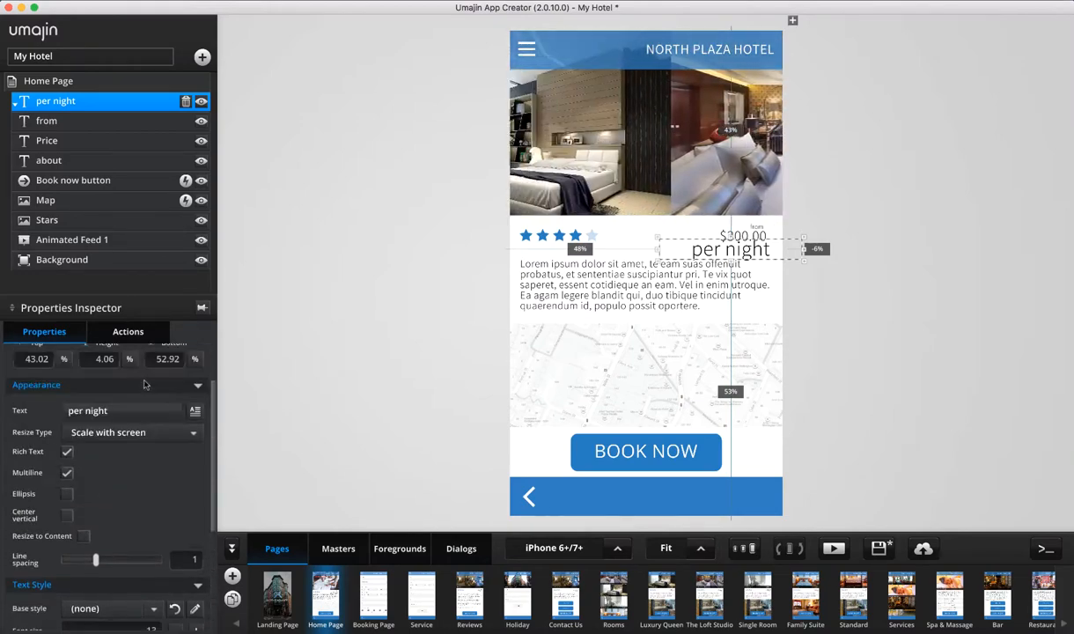
pyautogui.scroll(2, 145, 384)
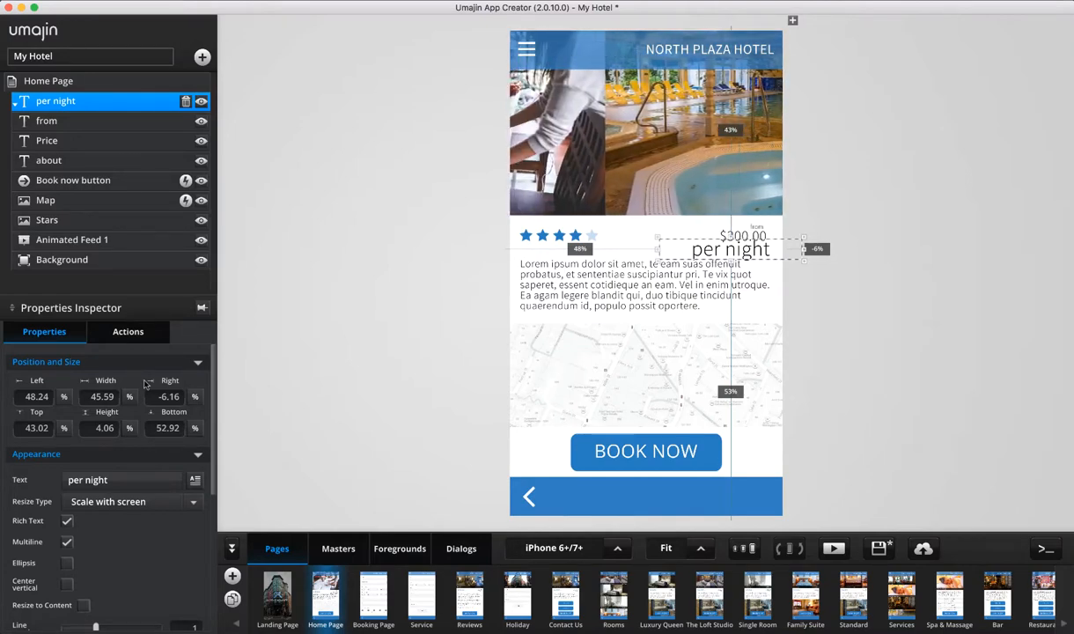
# Select the Stars image, keep Stars.png as its picture, and lower its opacity to 46
pyautogui.click(76, 222)
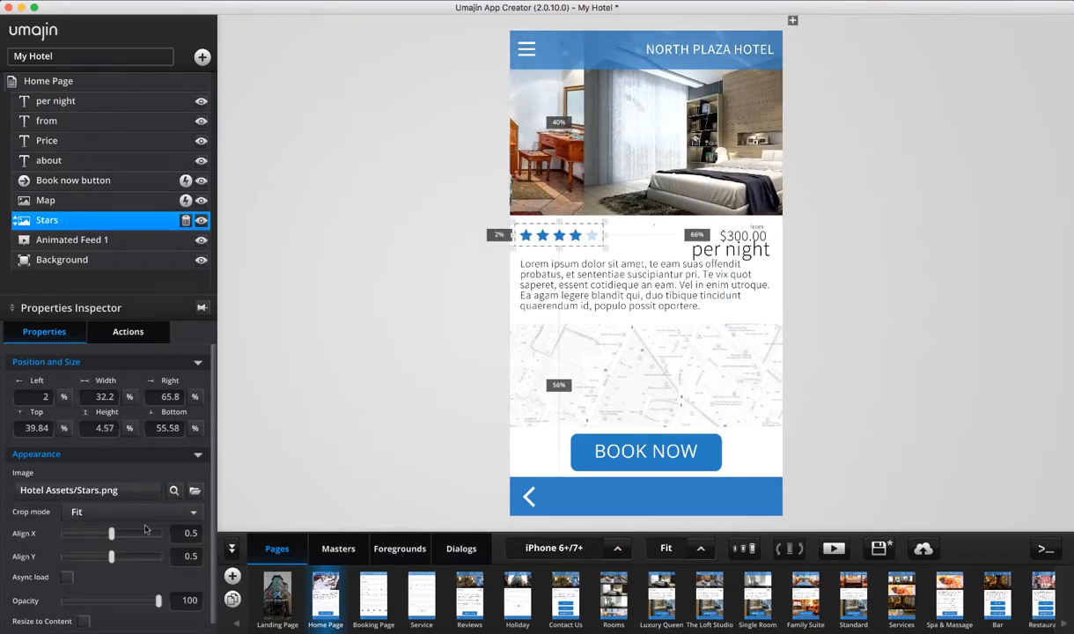
pyautogui.scroll(-1, 146, 528)
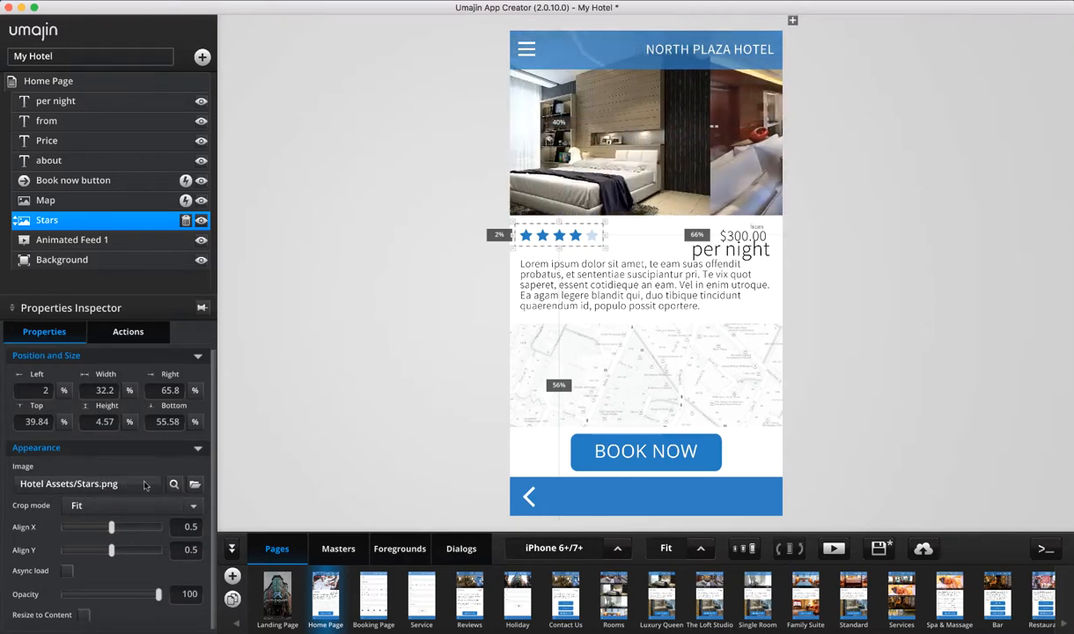
pyautogui.click(194, 483)
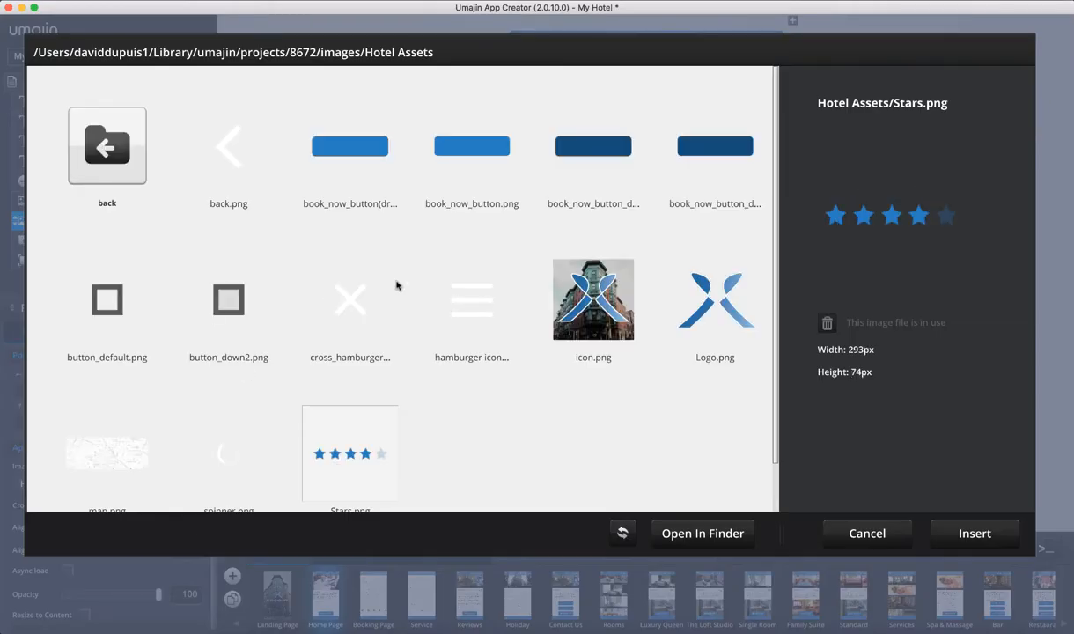
pyautogui.scroll(-2, 396, 286)
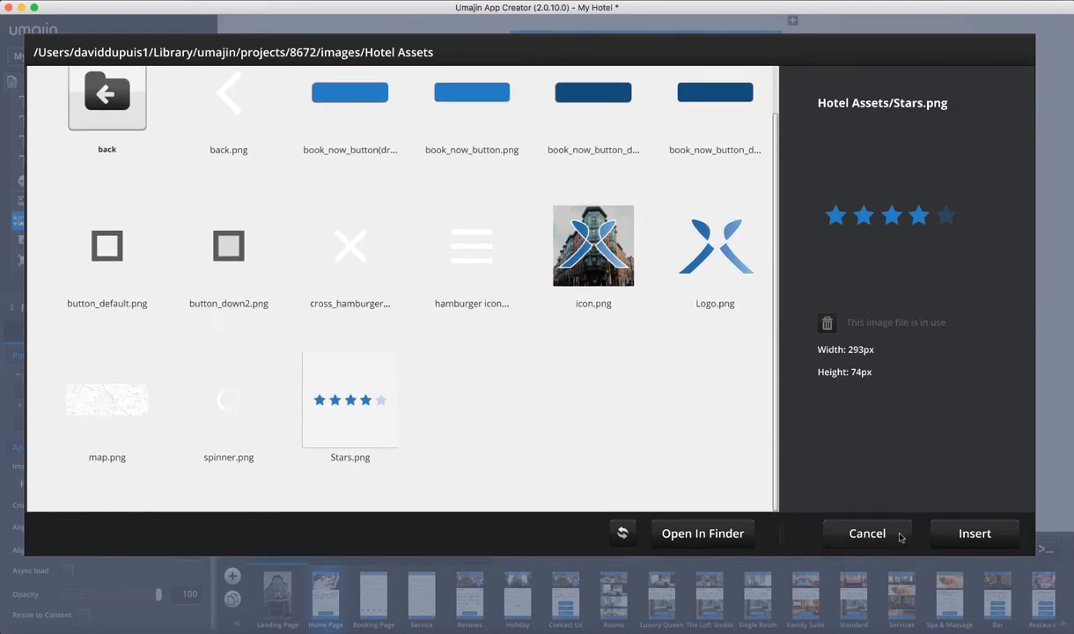
pyautogui.click(867, 534)
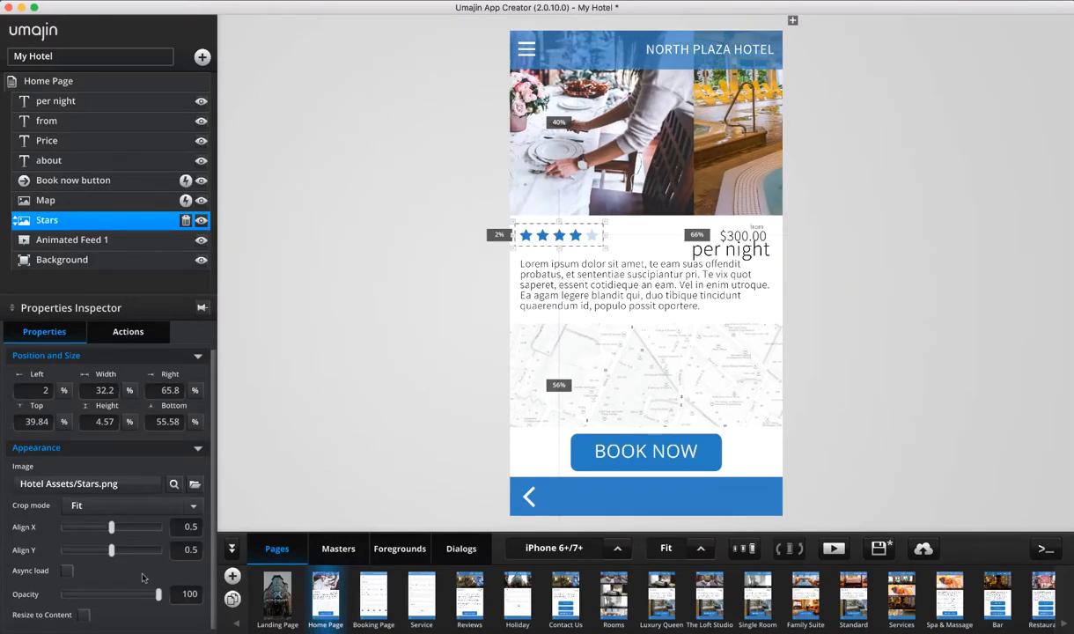
pyautogui.moveTo(160, 597)
pyautogui.mouseDown()
pyautogui.moveTo(95, 594)
pyautogui.moveTo(155, 595)
pyautogui.mouseUp()
# View the Actions tab, inspect the Book now button's Show Page action, then select the Stars image
pyautogui.click(62, 260)
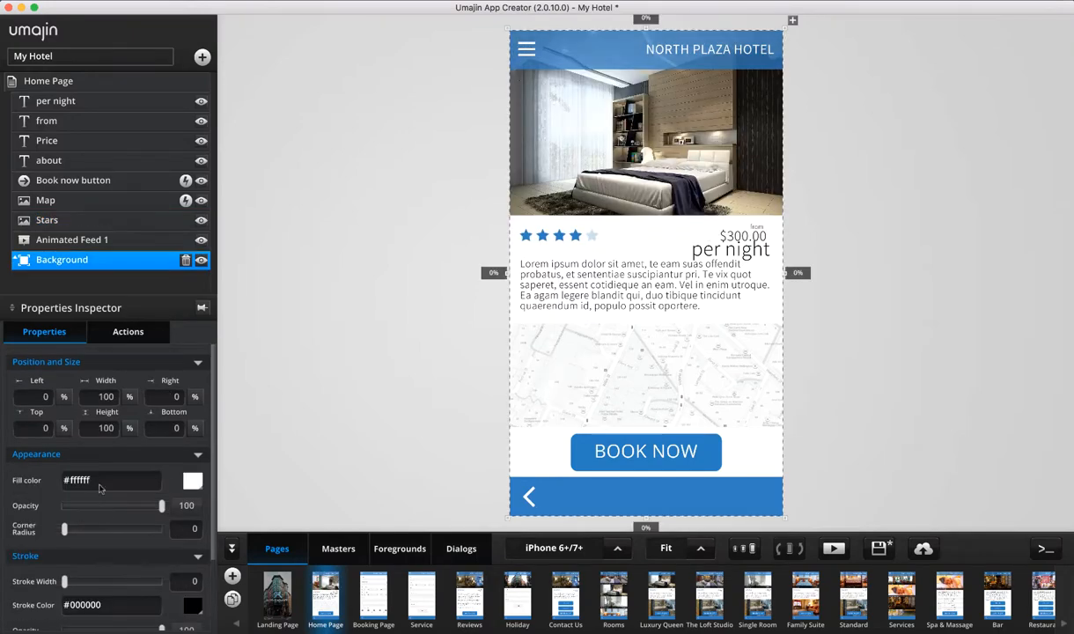
pyautogui.click(144, 335)
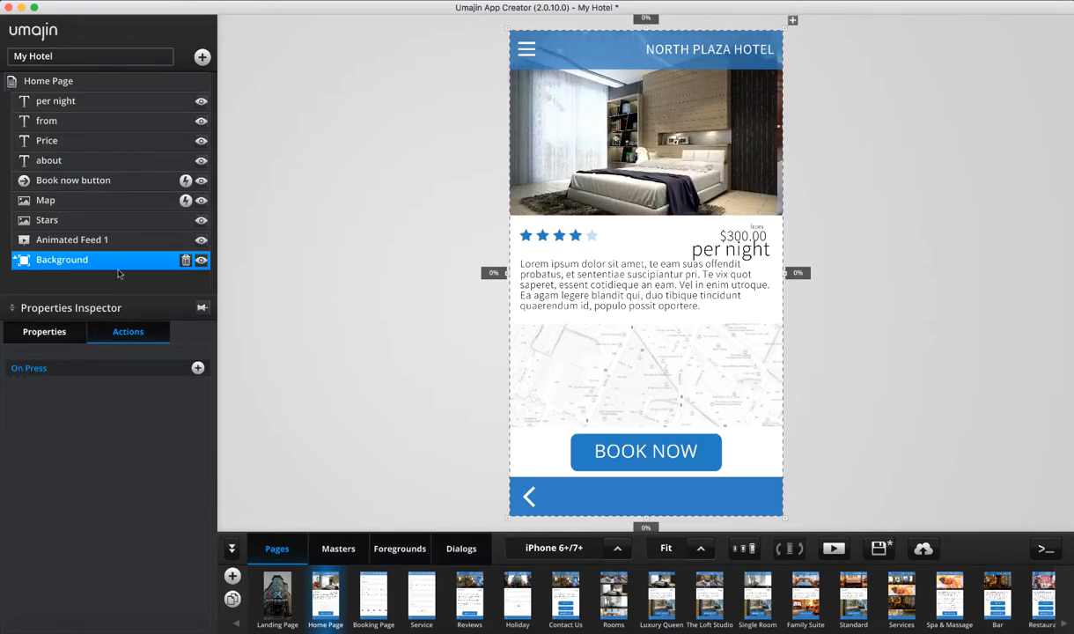
pyautogui.click(78, 185)
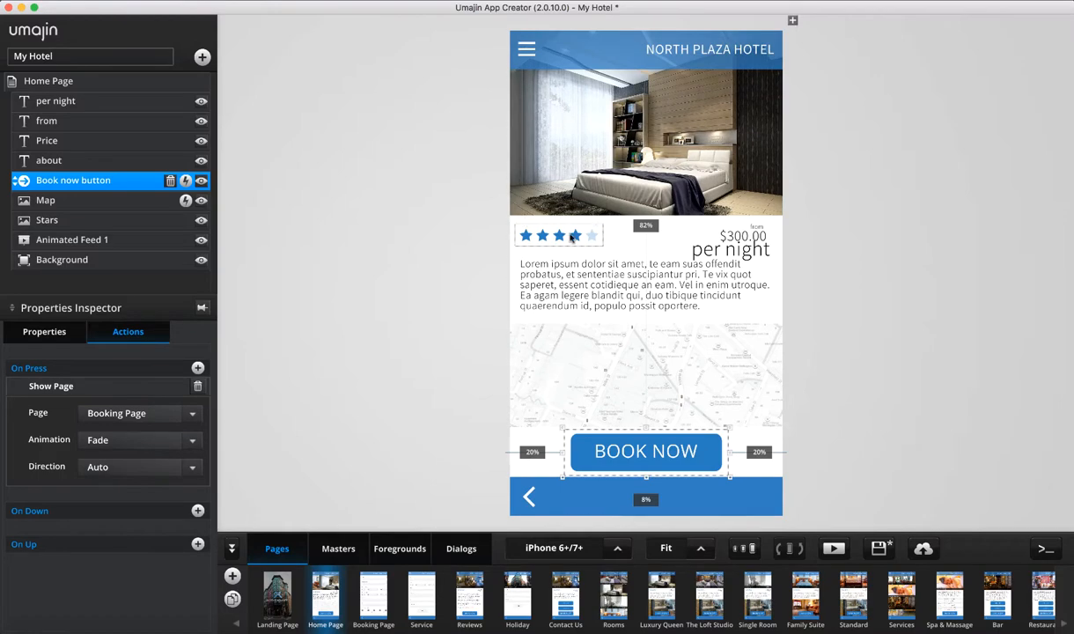
pyautogui.click(570, 236)
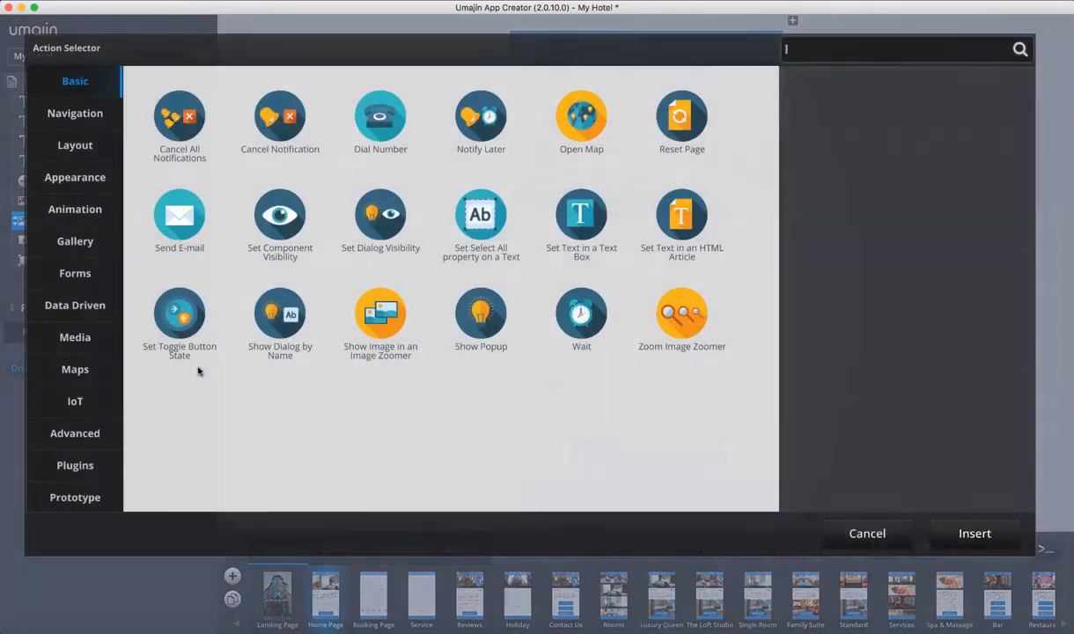
# Add a new action to the Stars image's On Press event via the Action Selector
pyautogui.click(198, 368)
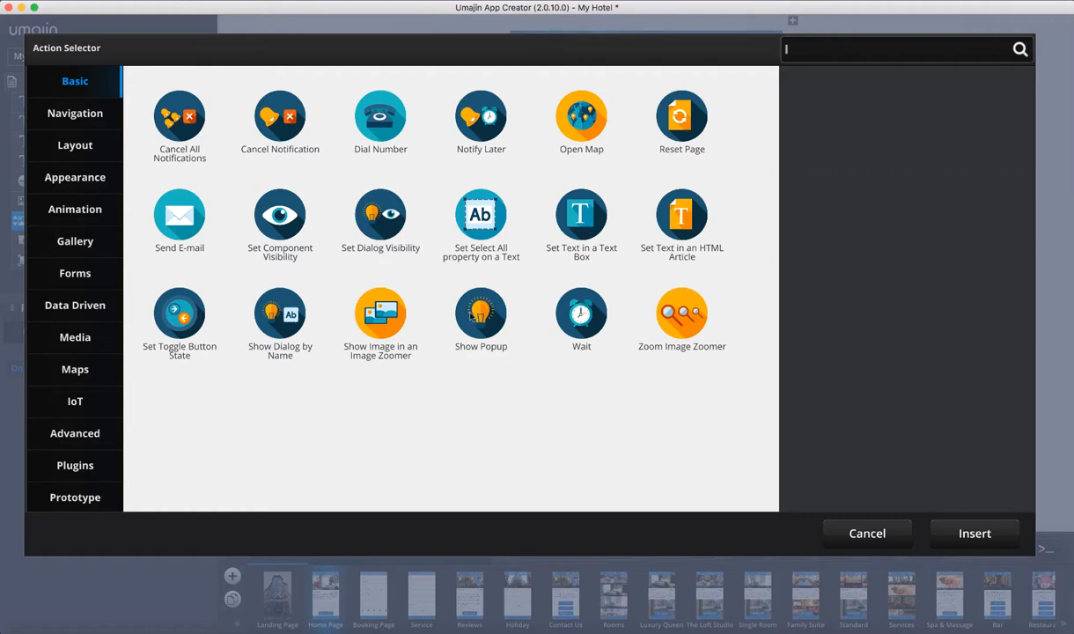
# Browse the Navigation, Layout, Appearance, Animation, Gallery, Forms, Data Driven, Media and IoT action categories
pyautogui.click(72, 116)
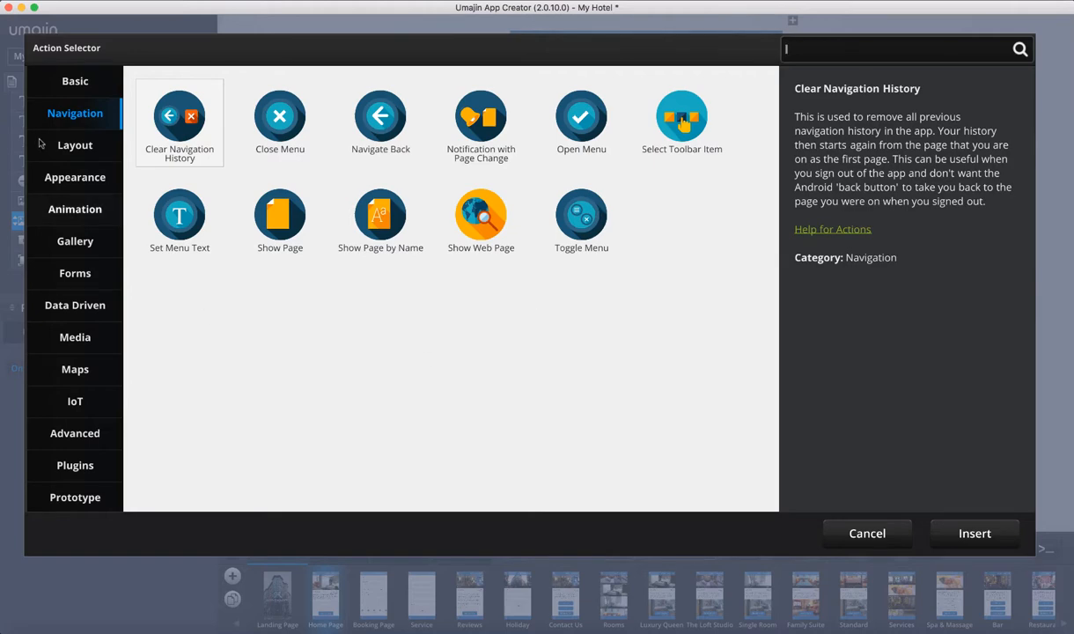
pyautogui.click(87, 159)
pyautogui.click(86, 176)
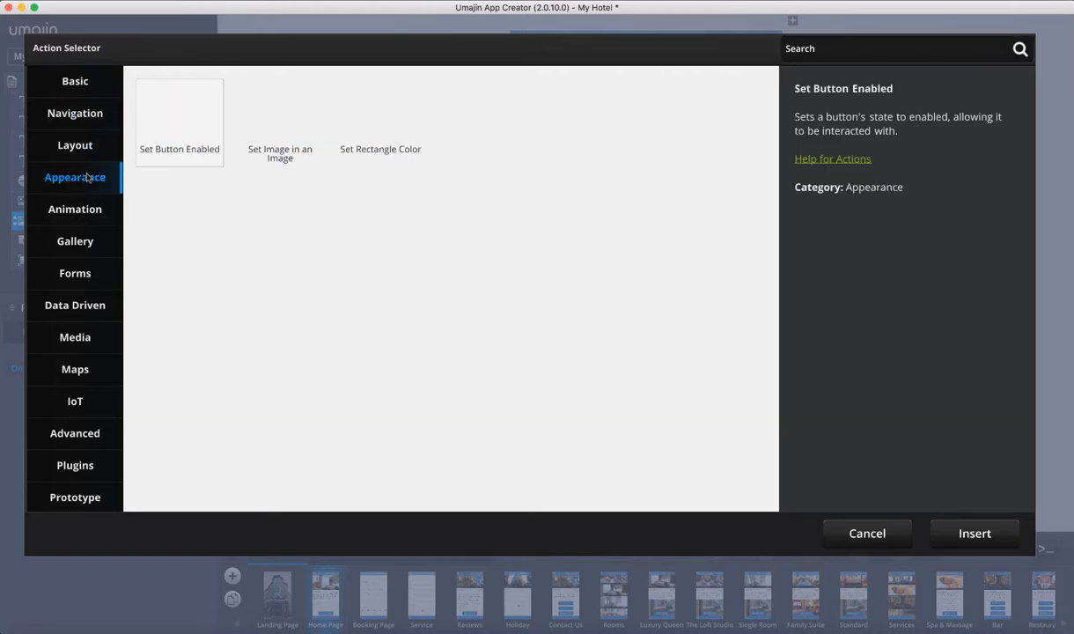
pyautogui.click(105, 203)
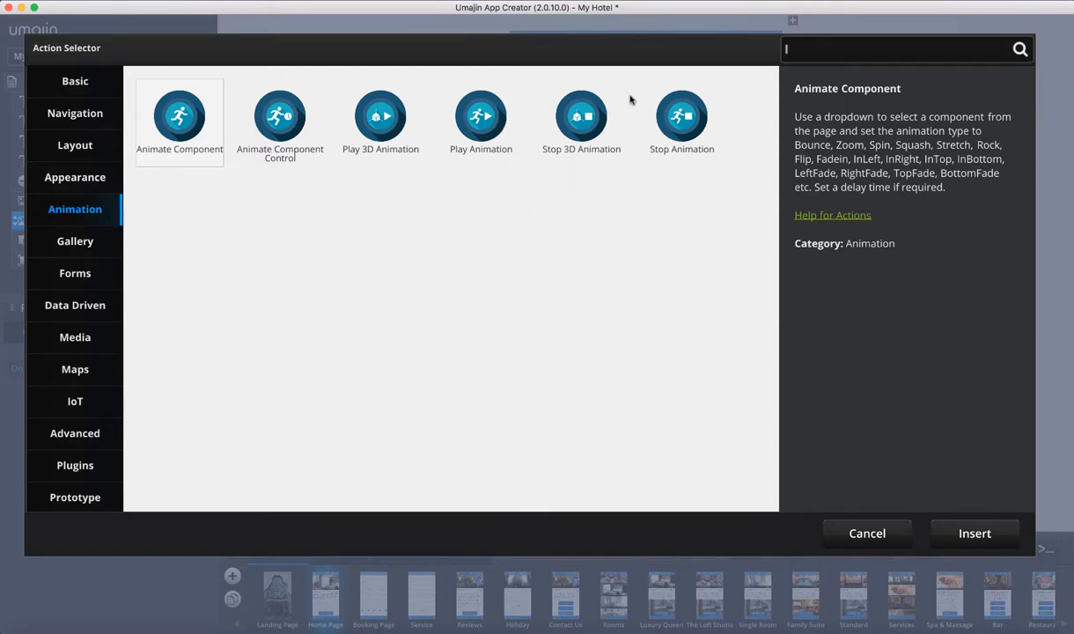
pyautogui.click(72, 239)
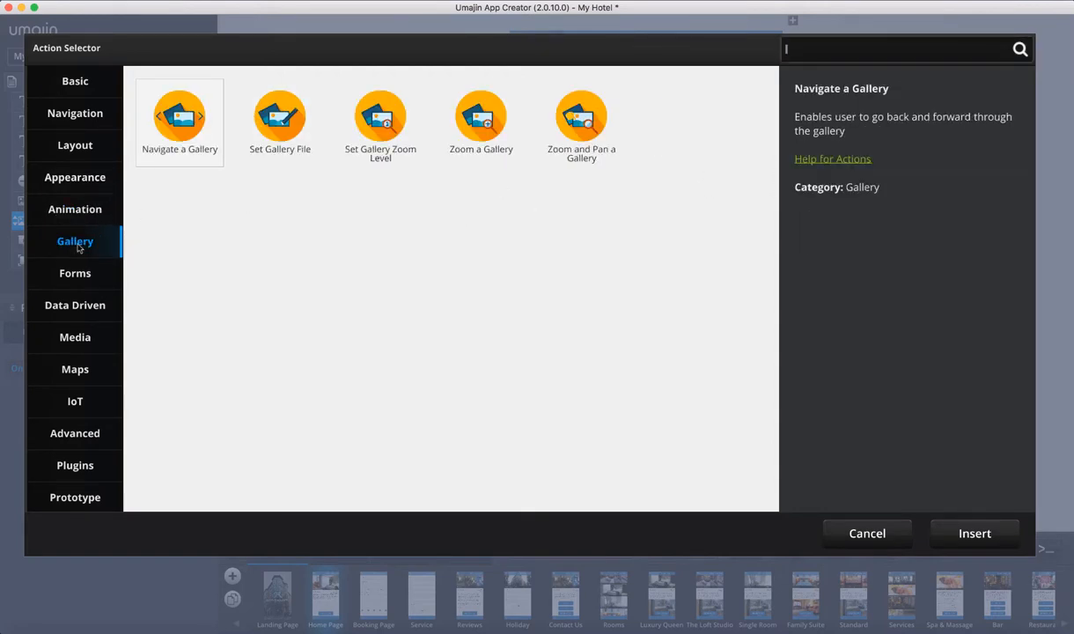
pyautogui.click(70, 269)
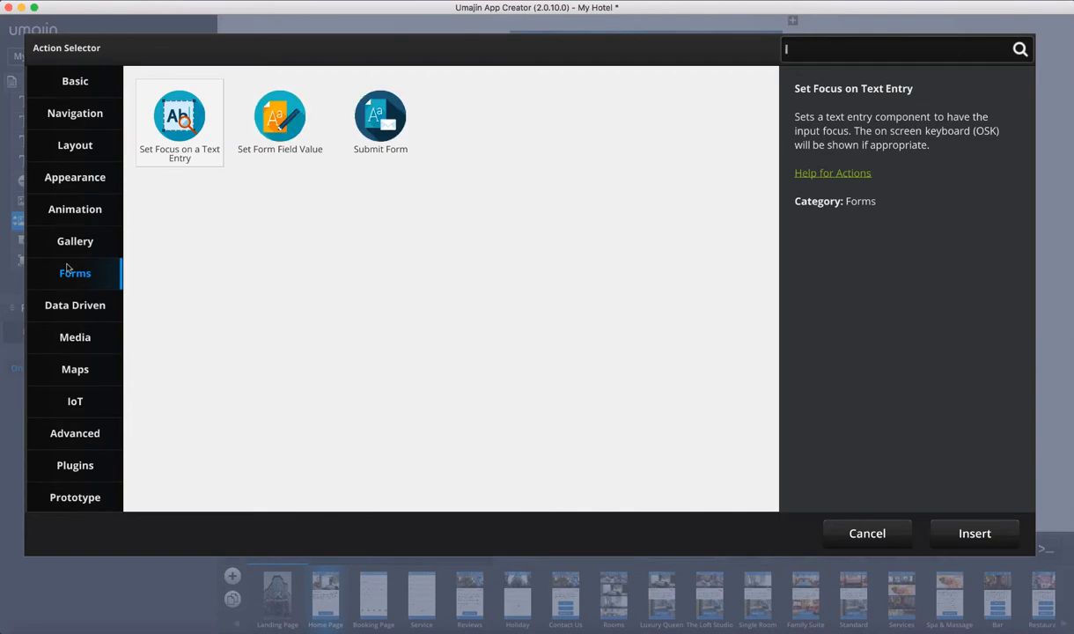
pyautogui.click(89, 303)
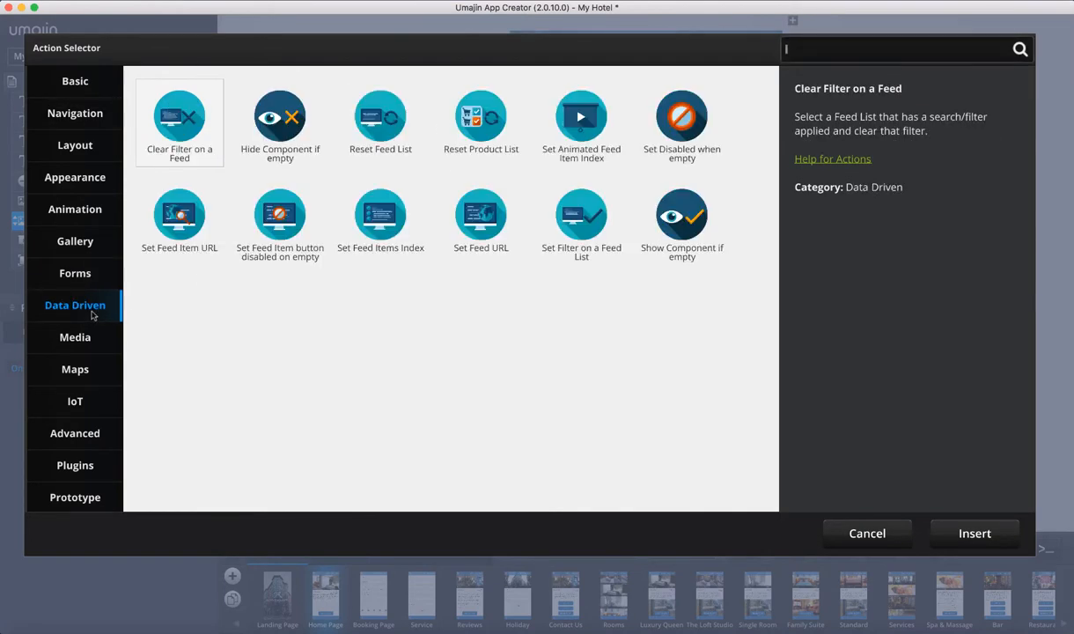
pyautogui.click(78, 339)
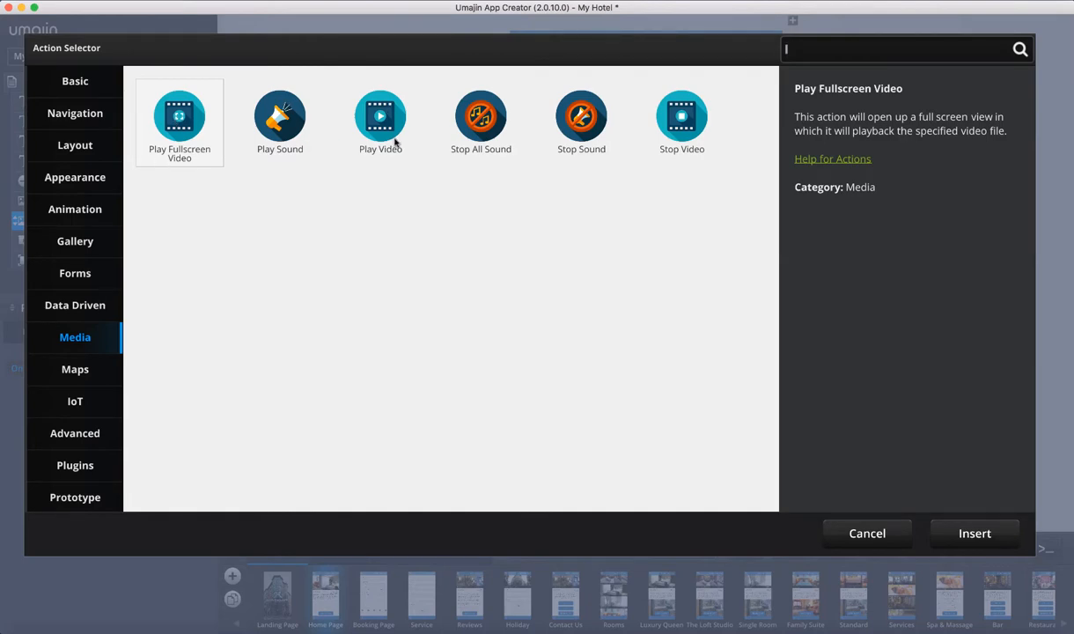
pyautogui.click(88, 401)
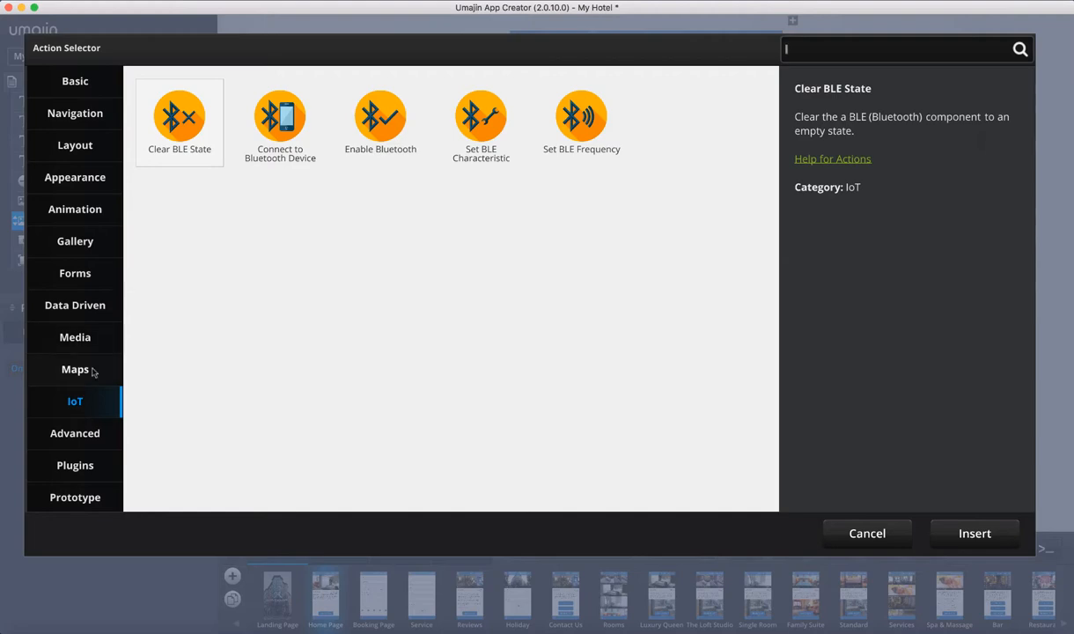
# Browse the Advanced and Plugins categories, then list all available actions
pyautogui.scroll(-1, 93, 372)
pyautogui.click(93, 400)
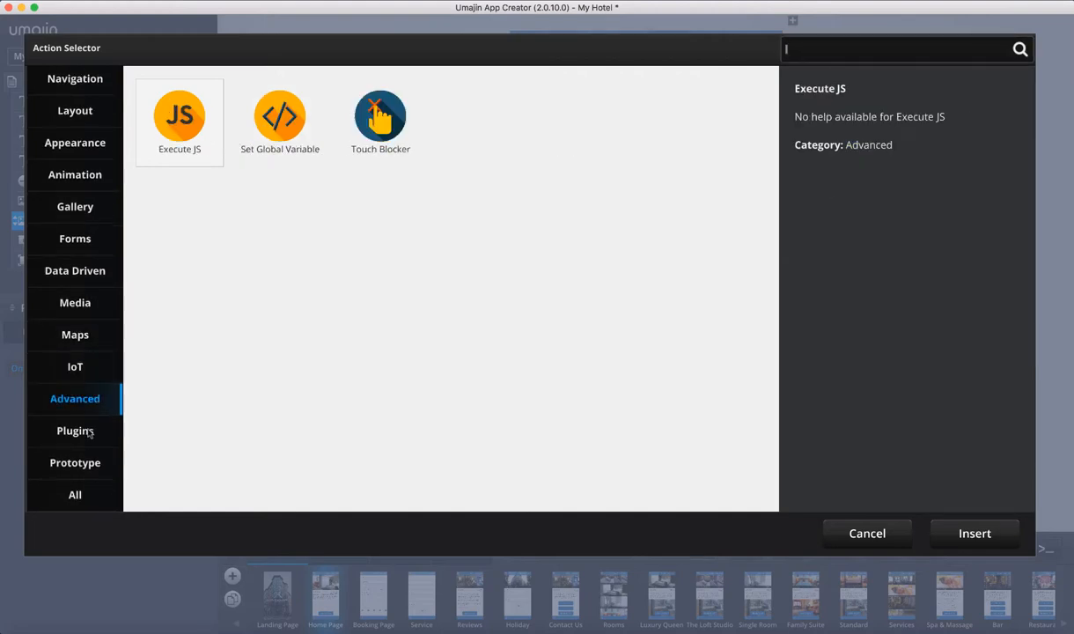
pyautogui.click(89, 433)
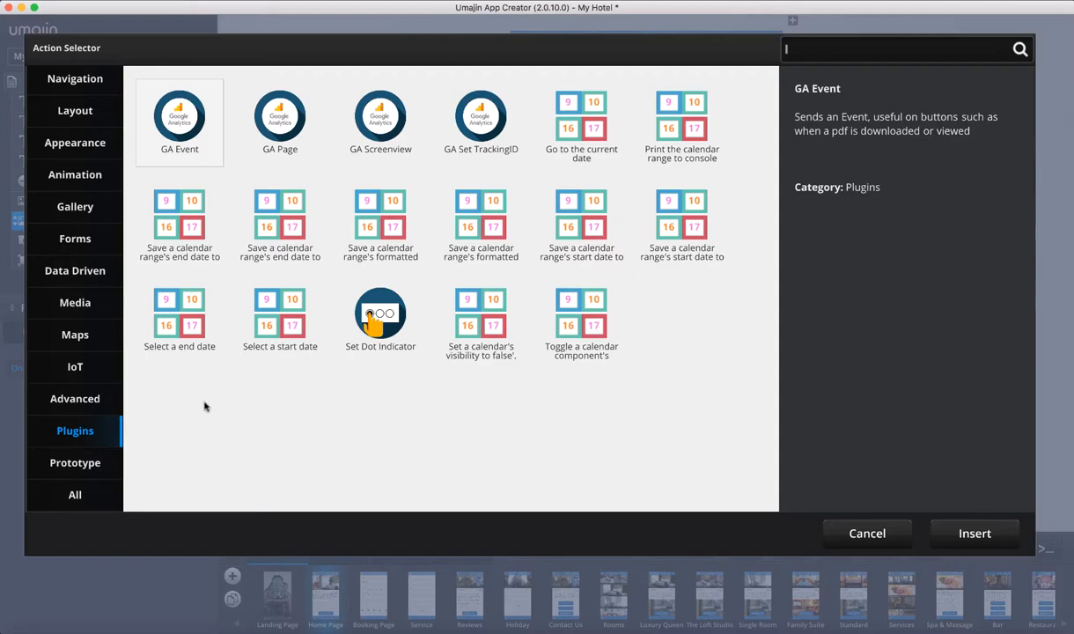
pyautogui.click(75, 495)
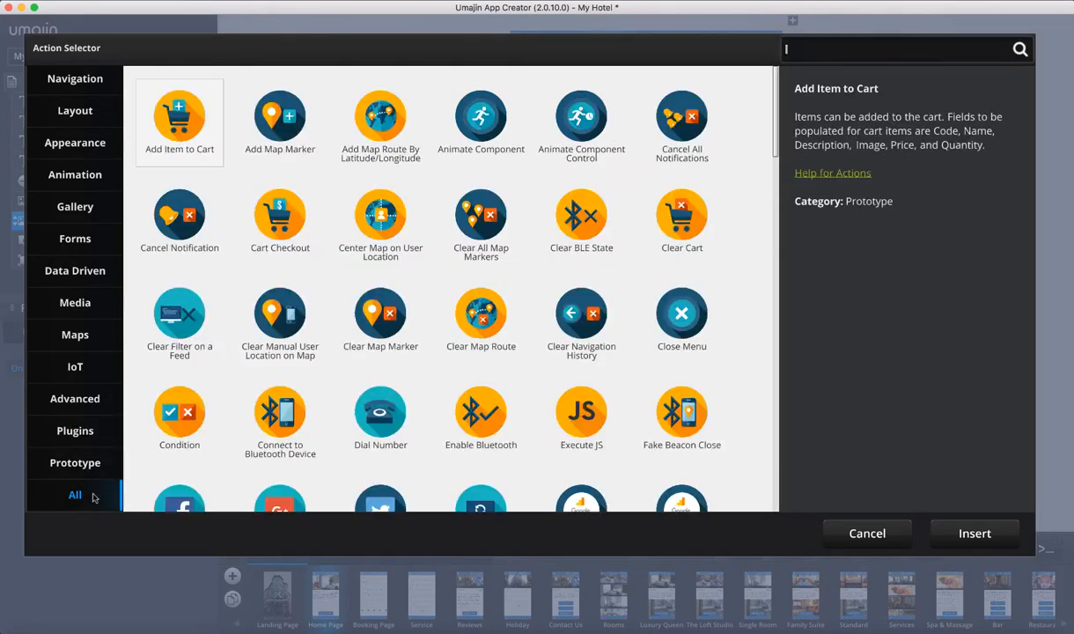
pyautogui.scroll(-8, 420, 319)
pyautogui.scroll(-10, 419, 319)
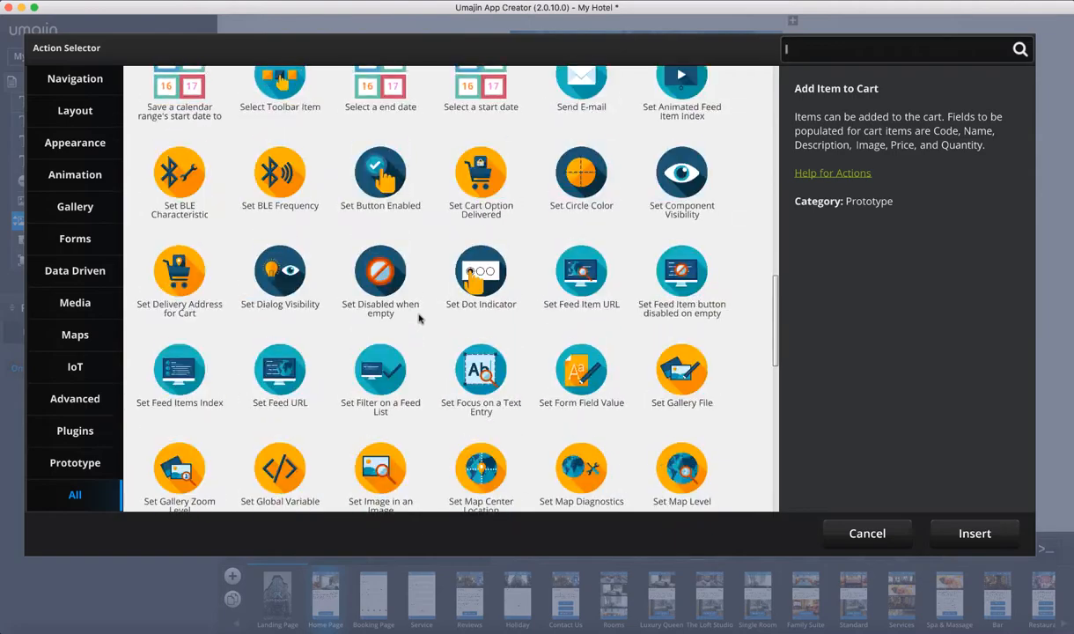
pyautogui.scroll(15, 420, 311)
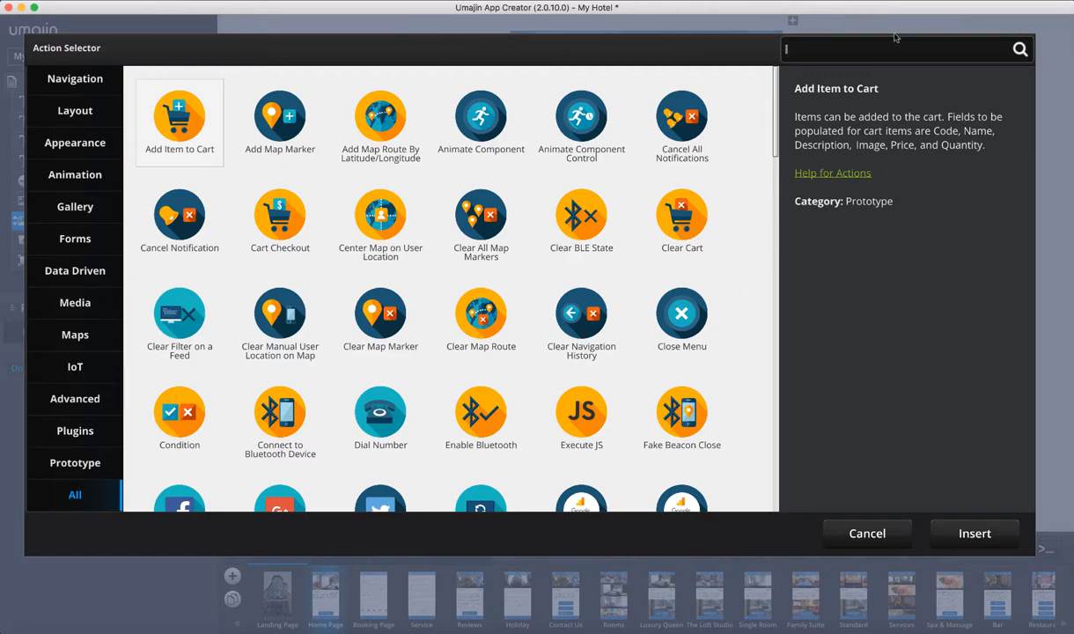
# Filter actions by name, searching 'dial' to read the Dial Number description
pyautogui.write('set')
pyautogui.press('BackSpace')
pyautogui.press('BackSpace')
pyautogui.press('BackSpace')
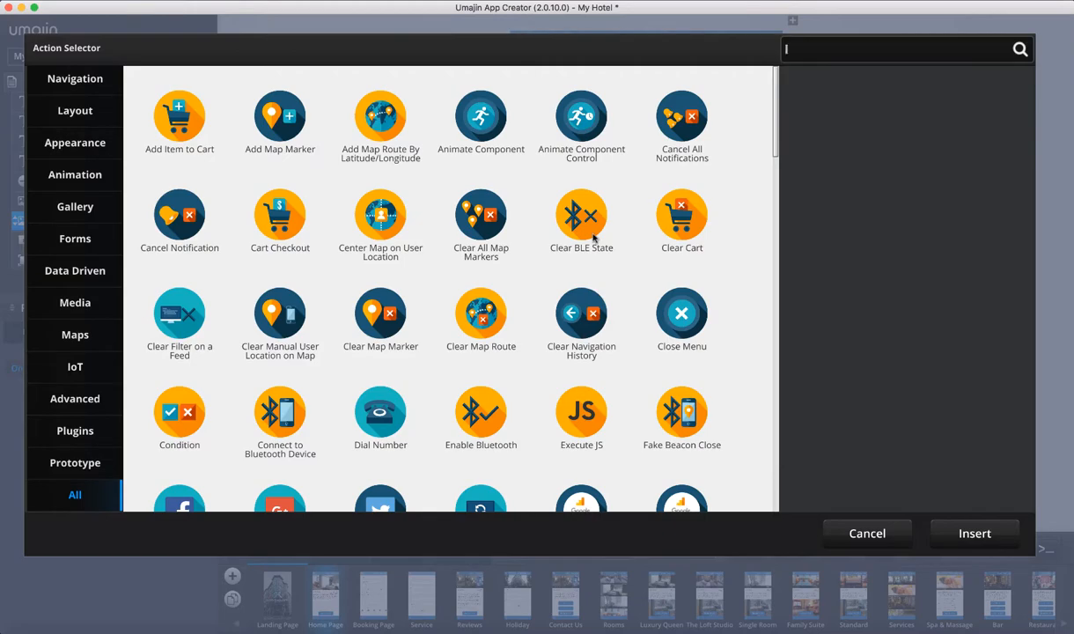
pyautogui.scroll(-10, 592, 238)
pyautogui.scroll(-5, 593, 238)
pyautogui.scroll(10, 592, 237)
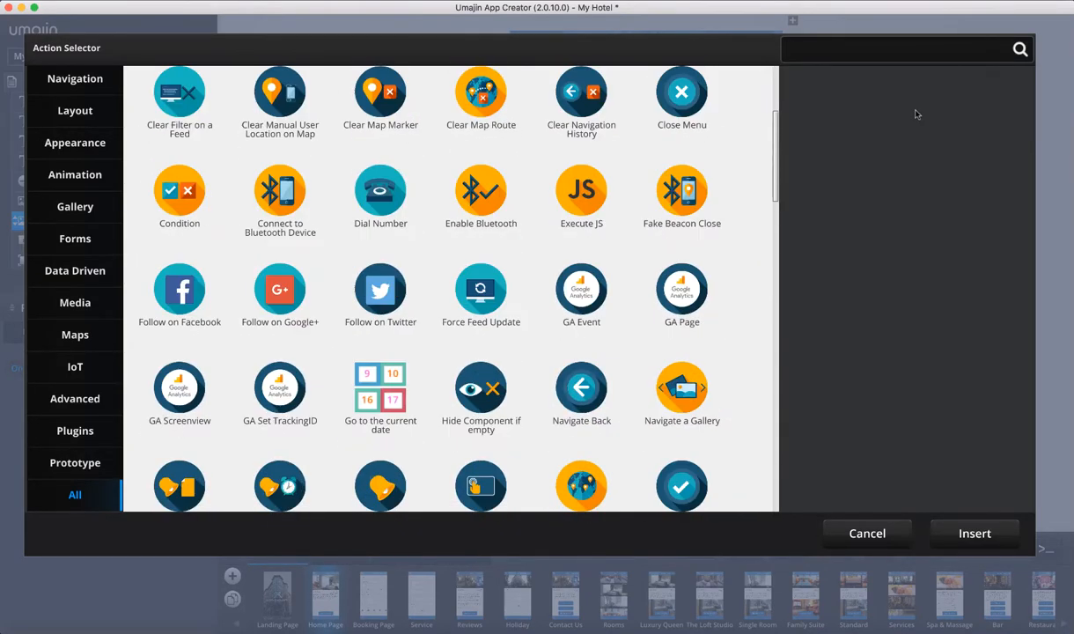
pyautogui.click(817, 50)
pyautogui.write('dial nu')
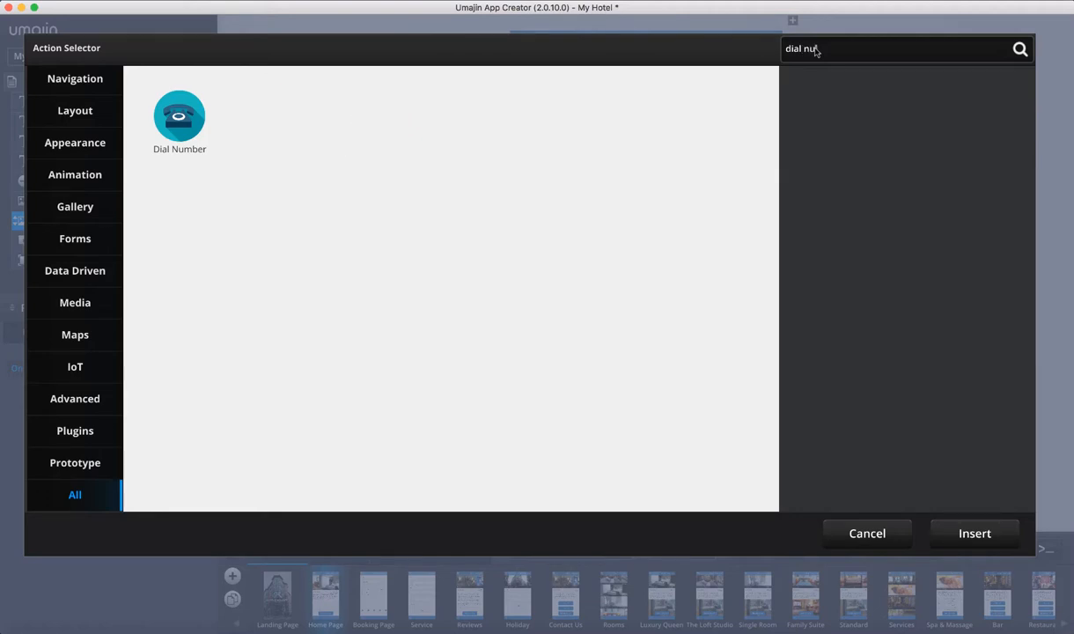
pyautogui.click(176, 112)
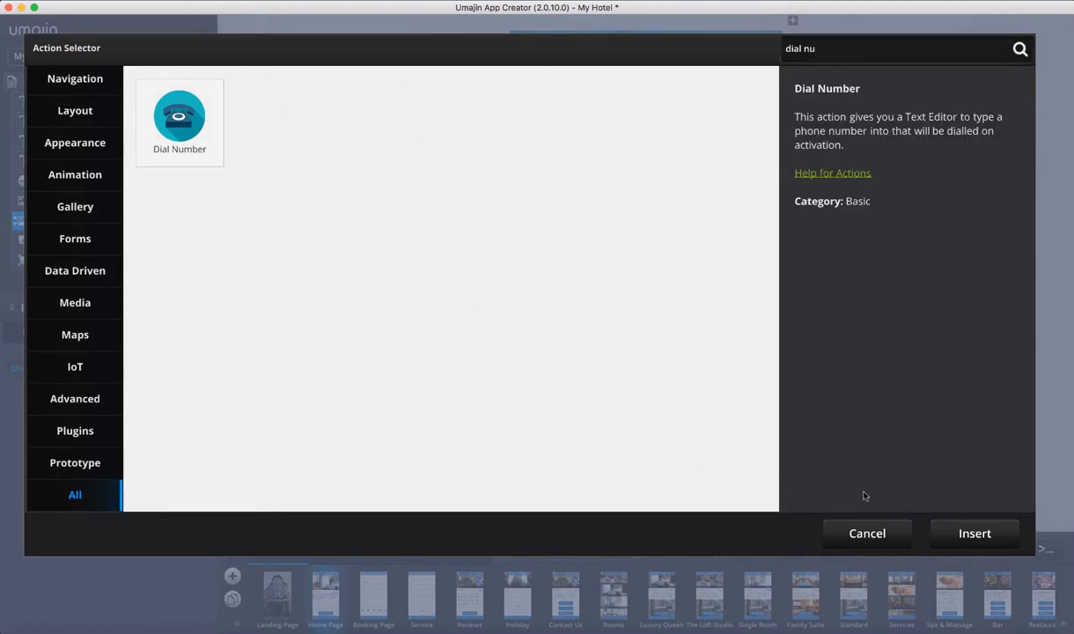
# Search for 'show' and insert the Show Popup action into the Stars On Press event
pyautogui.moveTo(840, 62); pyautogui.dragTo(741, 53)
pyautogui.write('show')
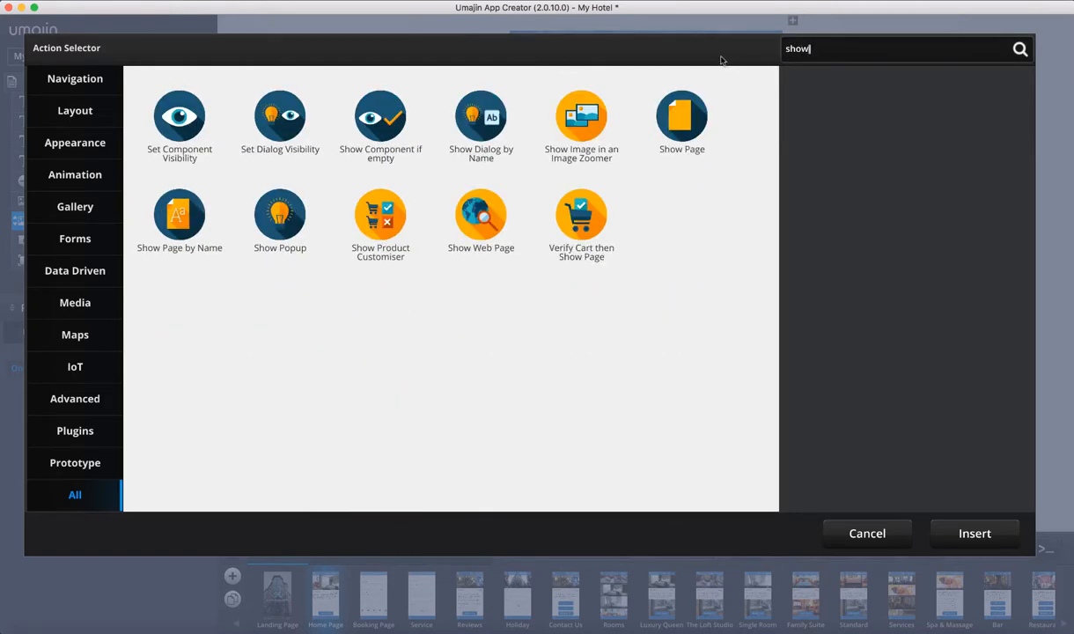
pyautogui.click(301, 203)
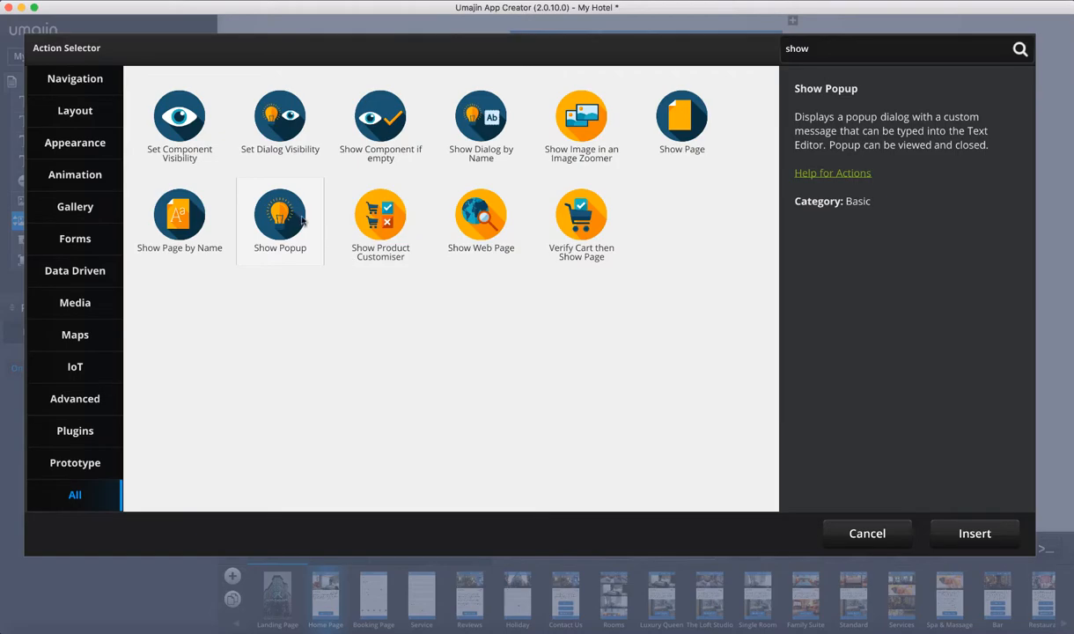
pyautogui.click(974, 534)
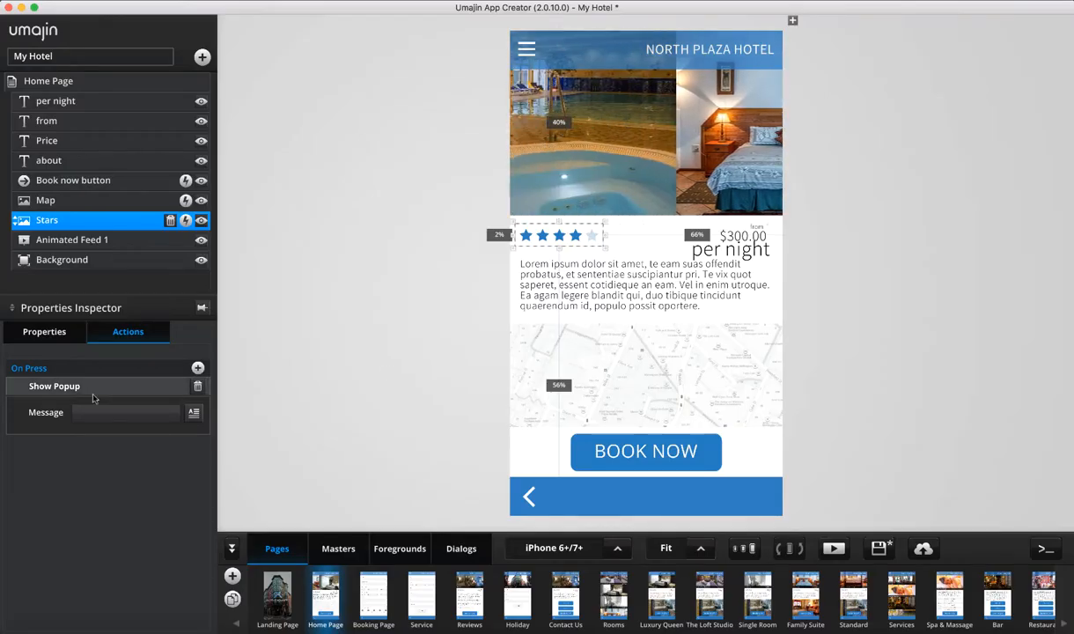
# Enter Hello! as the Show Popup message and update it
pyautogui.click(195, 420)
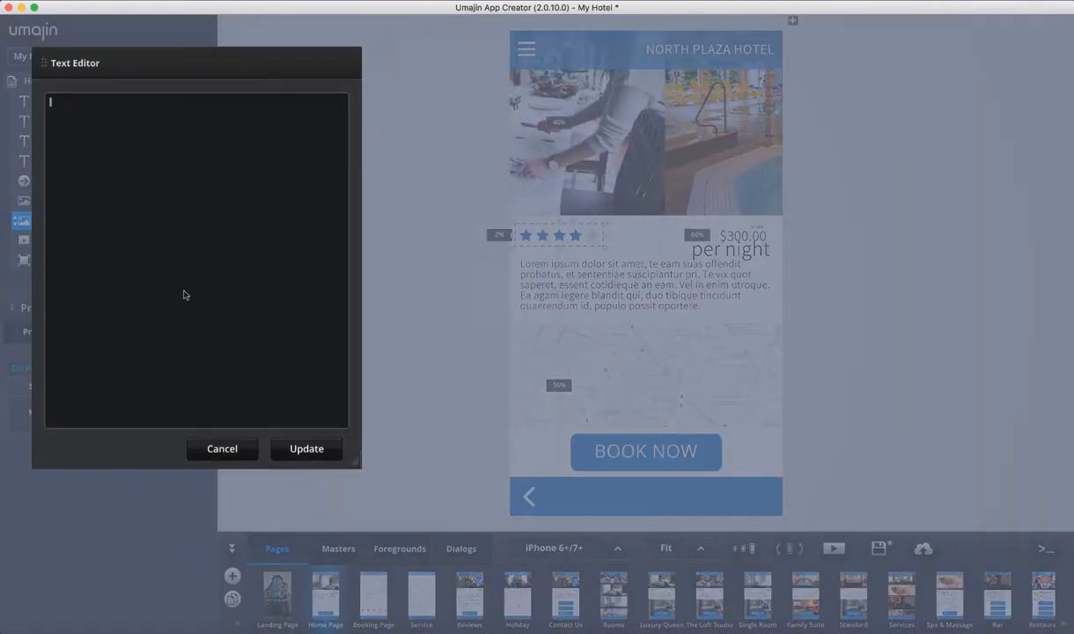
pyautogui.write('Hello')
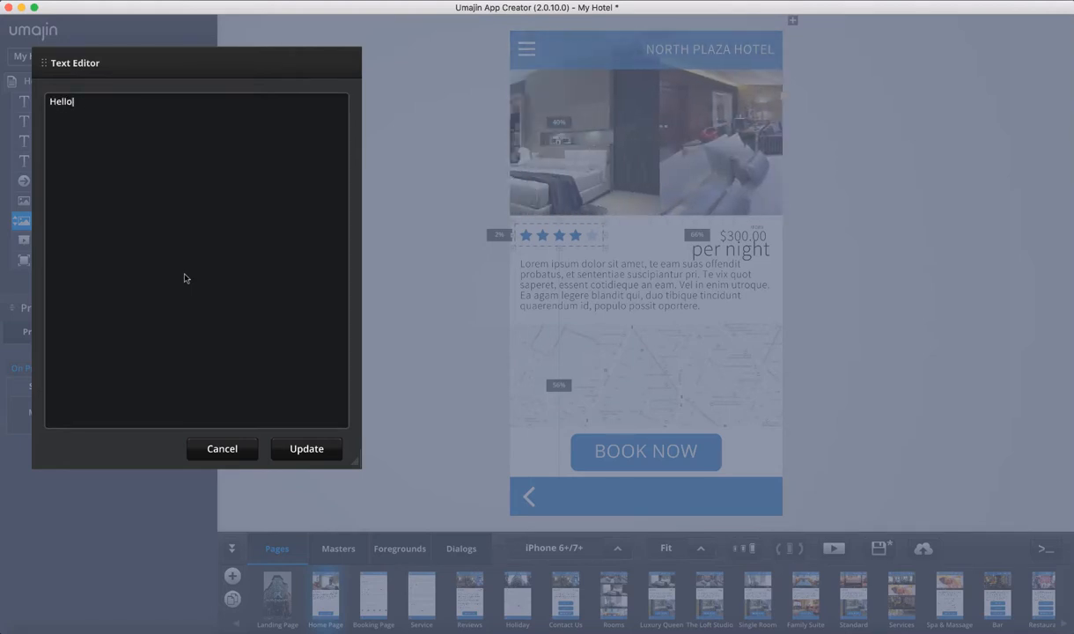
pyautogui.write('wQ')
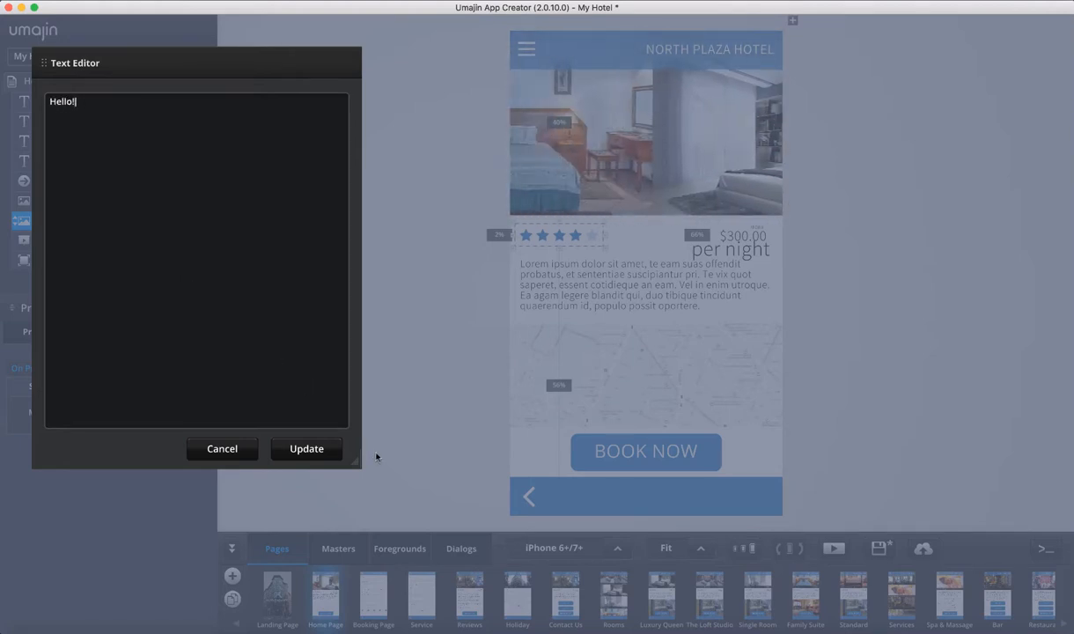
pyautogui.click(318, 454)
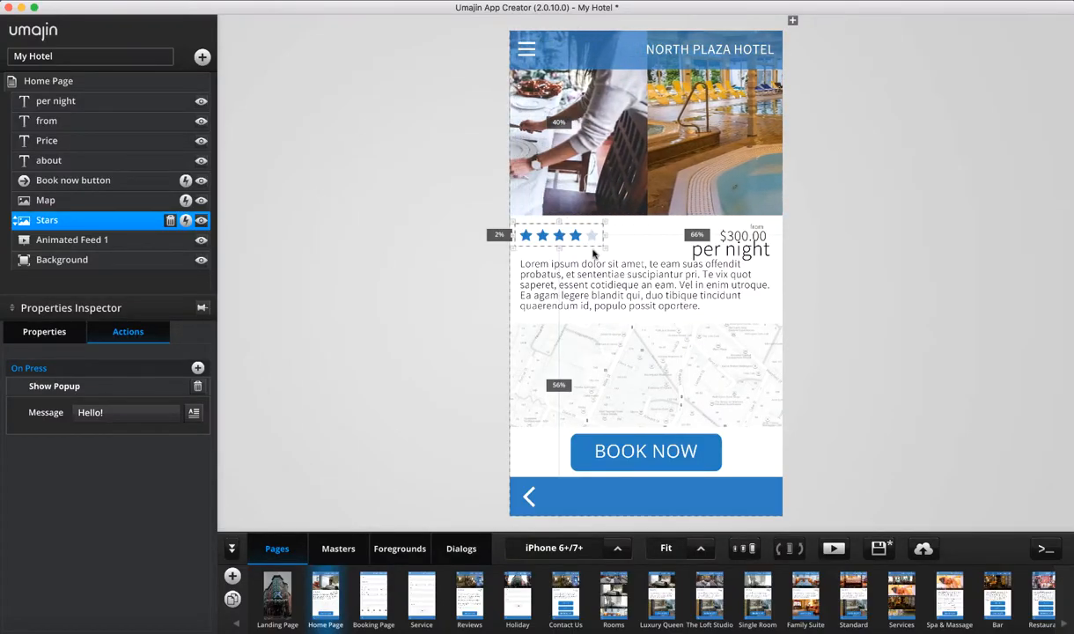
# Preview the app, tap the stars to see the Hello! popup, dismiss it, and exit preview
pyautogui.click(838, 549)
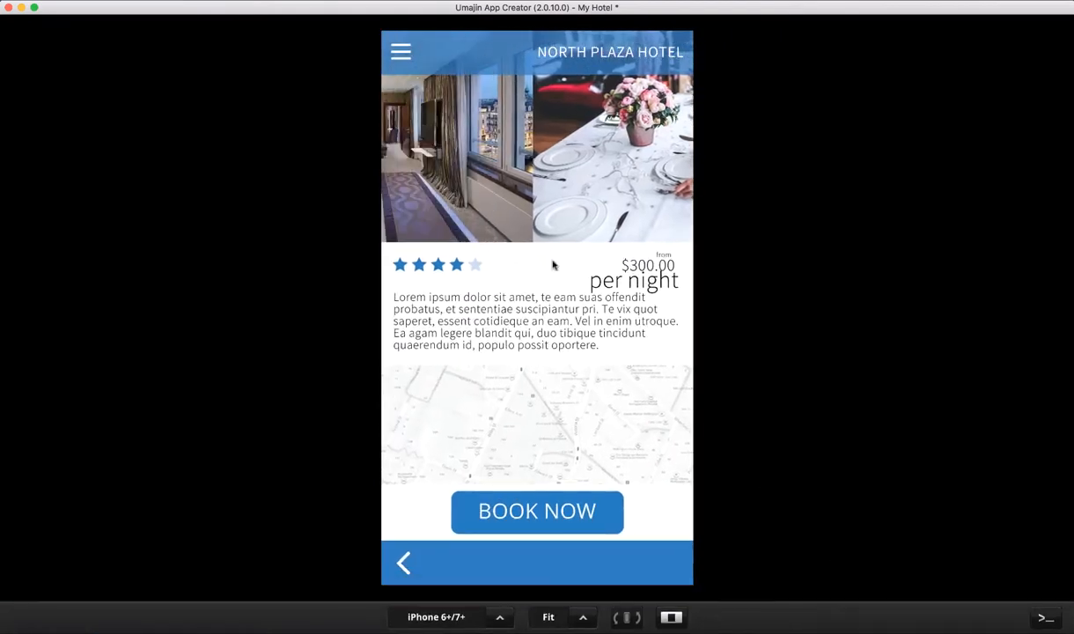
pyautogui.click(433, 268)
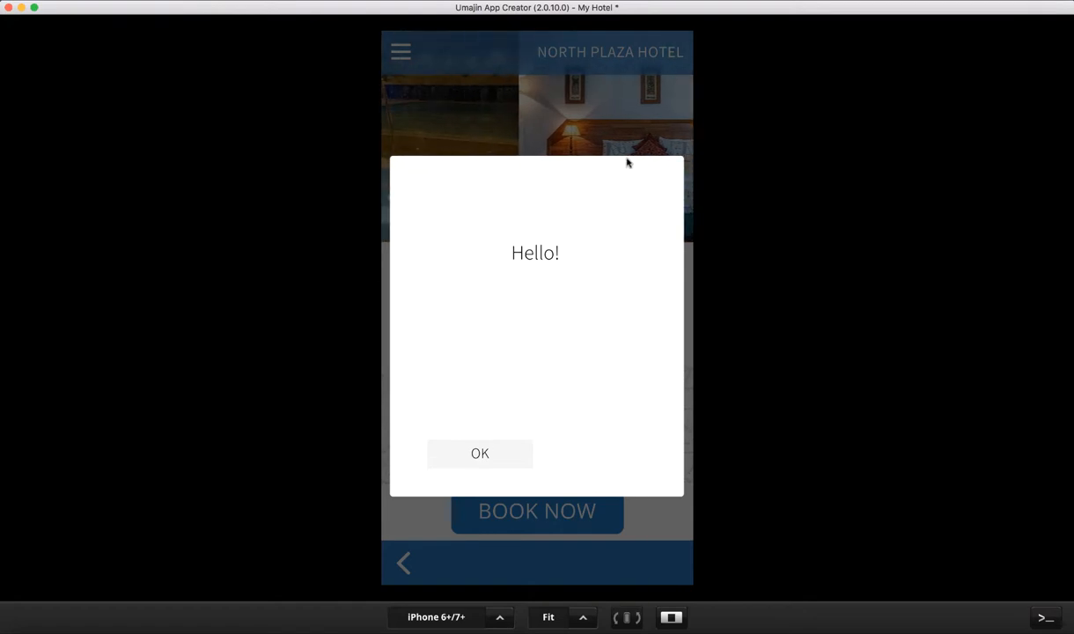
pyautogui.click(486, 453)
pyautogui.click(671, 617)
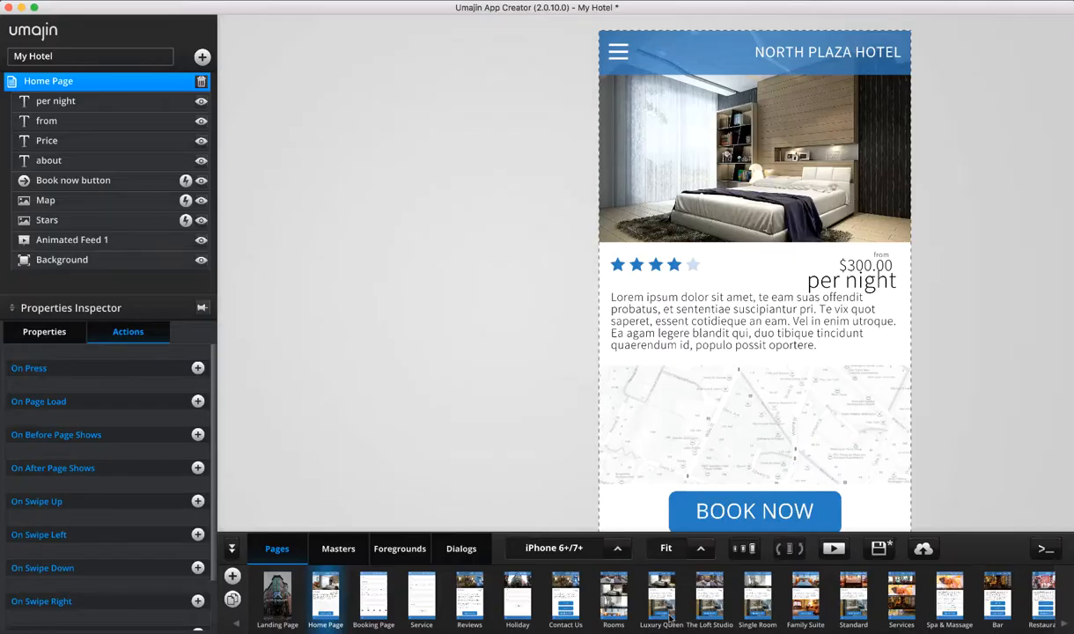
pyautogui.click(461, 549)
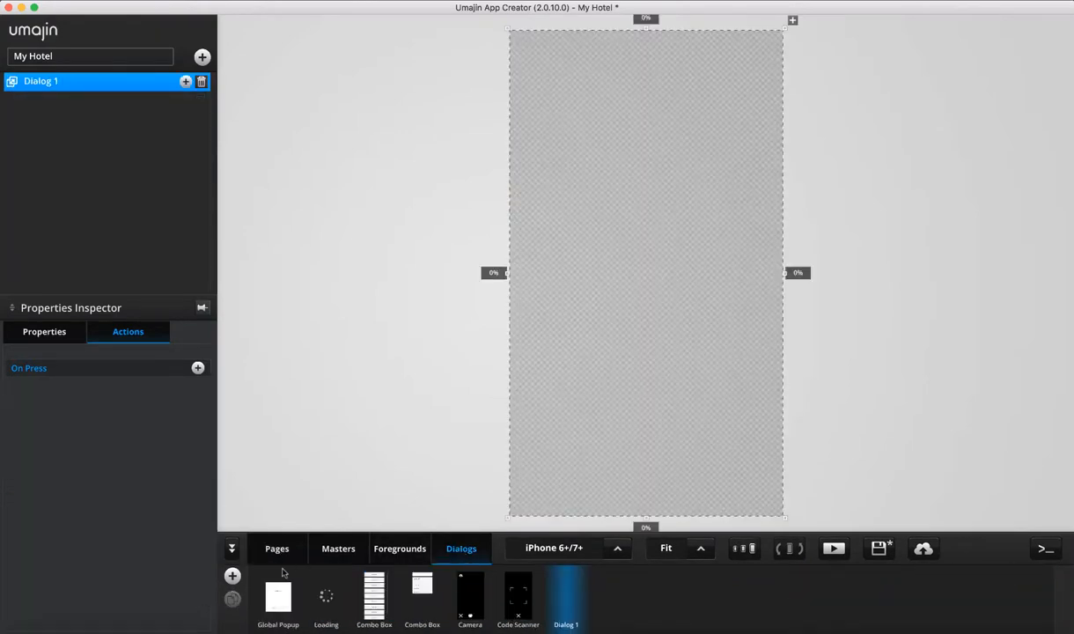
pyautogui.click(282, 596)
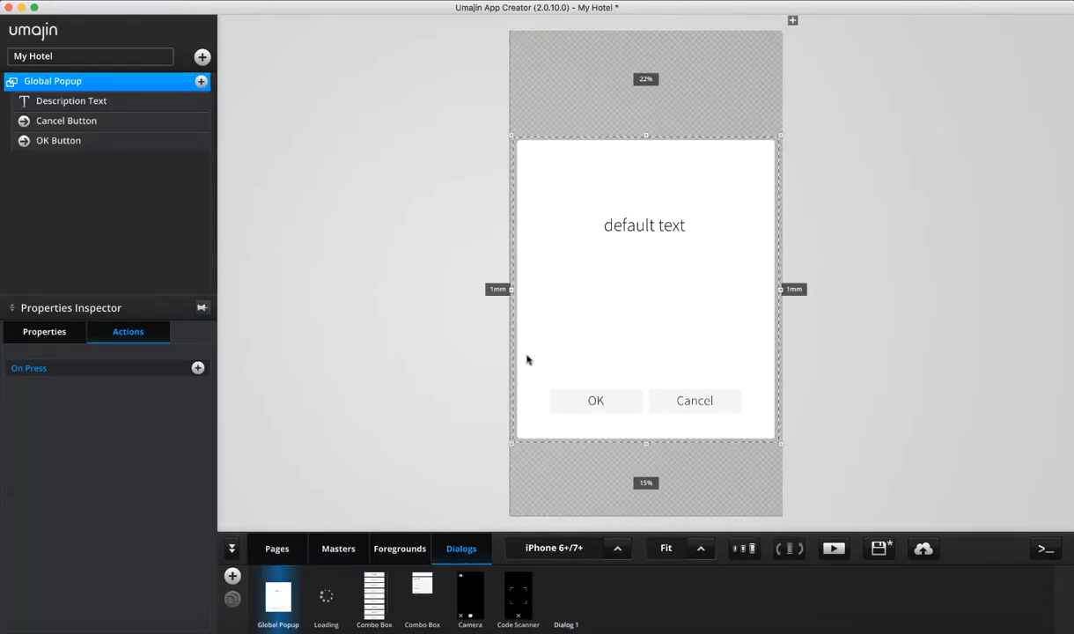
pyautogui.click(269, 544)
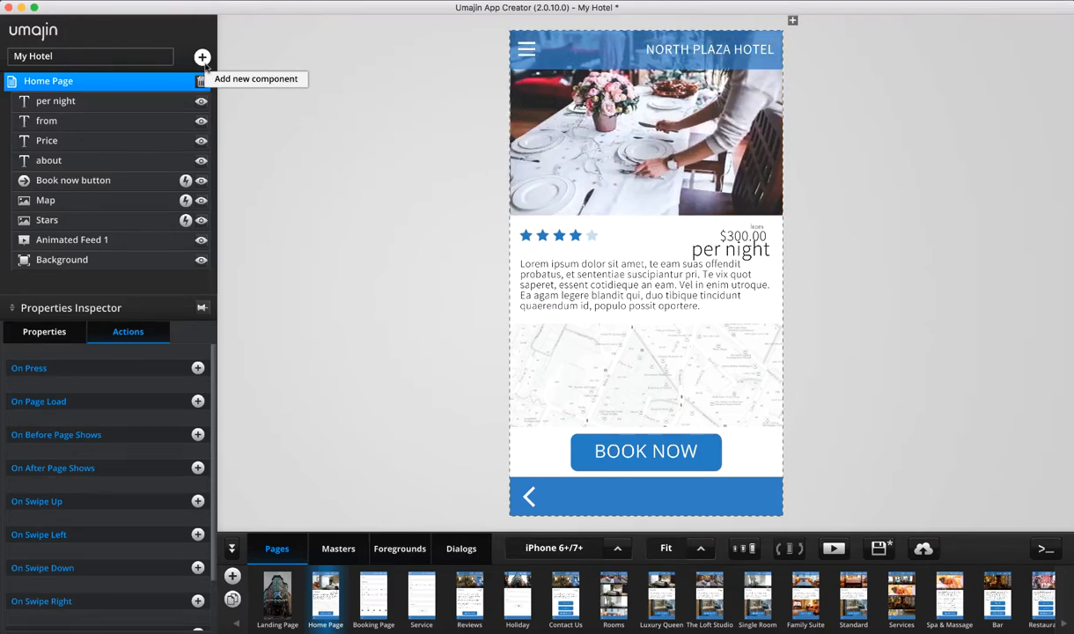
# In the Component Selector, browse Navigation, Data Driven, Forms and All components, reading Cart Summary
pyautogui.click(205, 64)
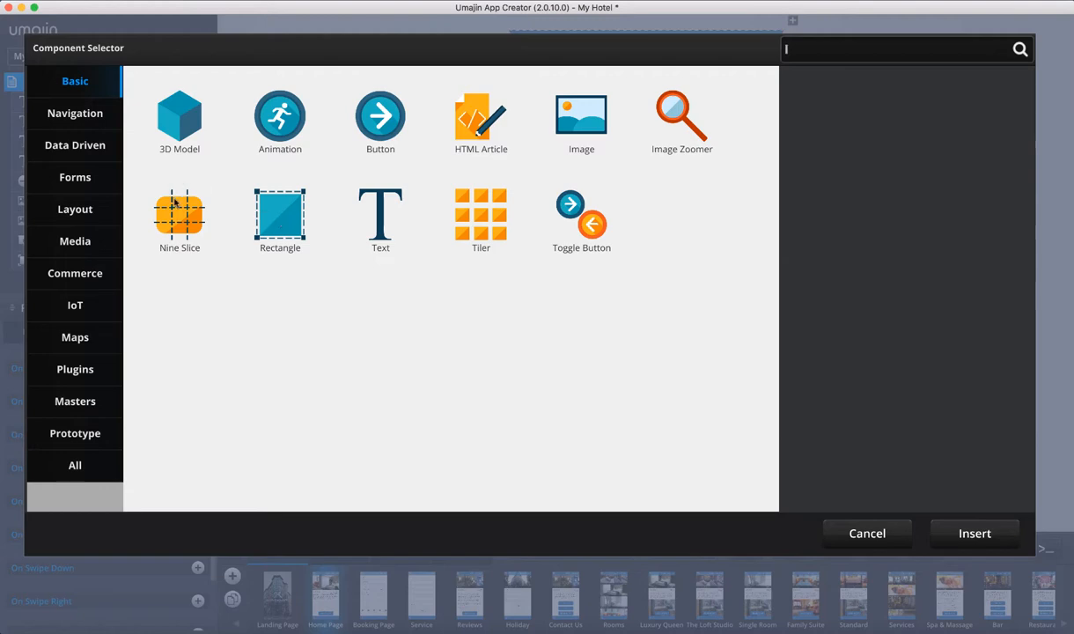
pyautogui.click(55, 110)
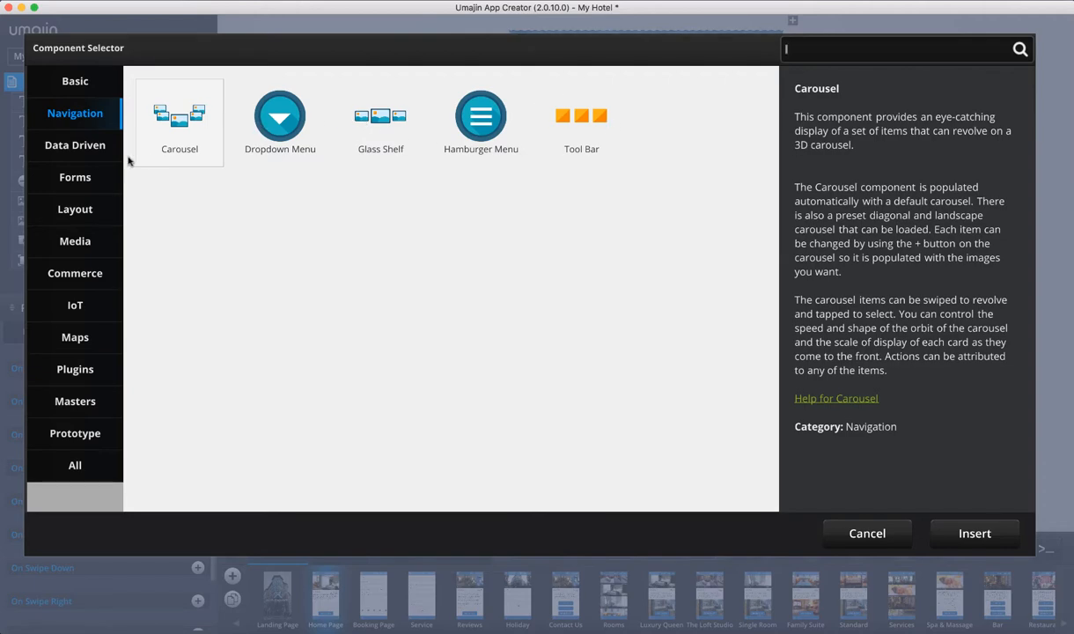
pyautogui.click(64, 153)
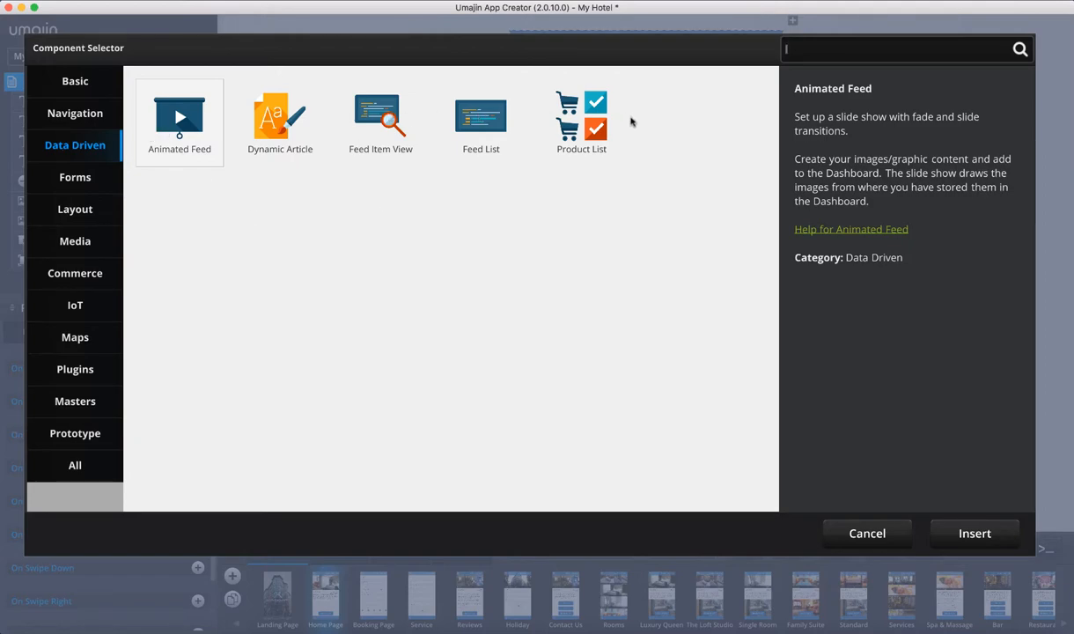
pyautogui.click(76, 177)
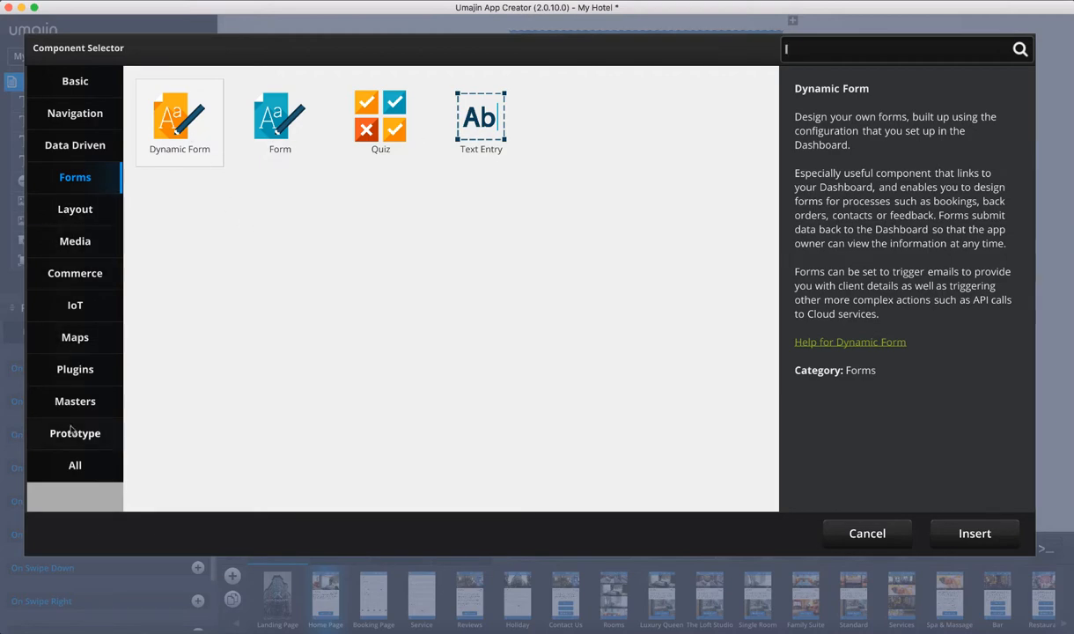
pyautogui.click(80, 473)
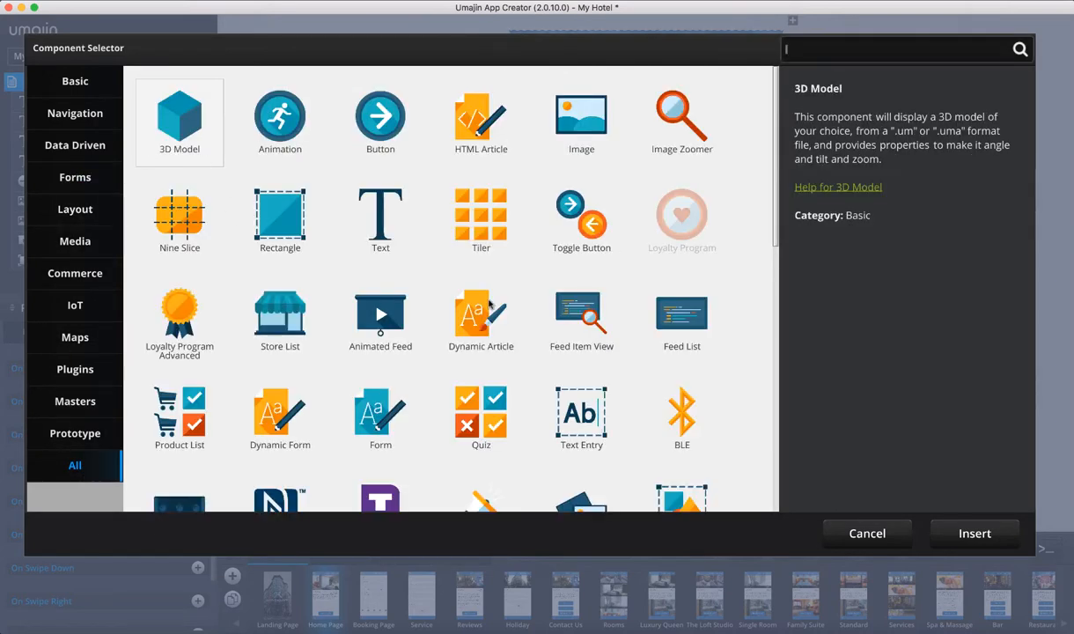
pyautogui.scroll(-15, 489, 304)
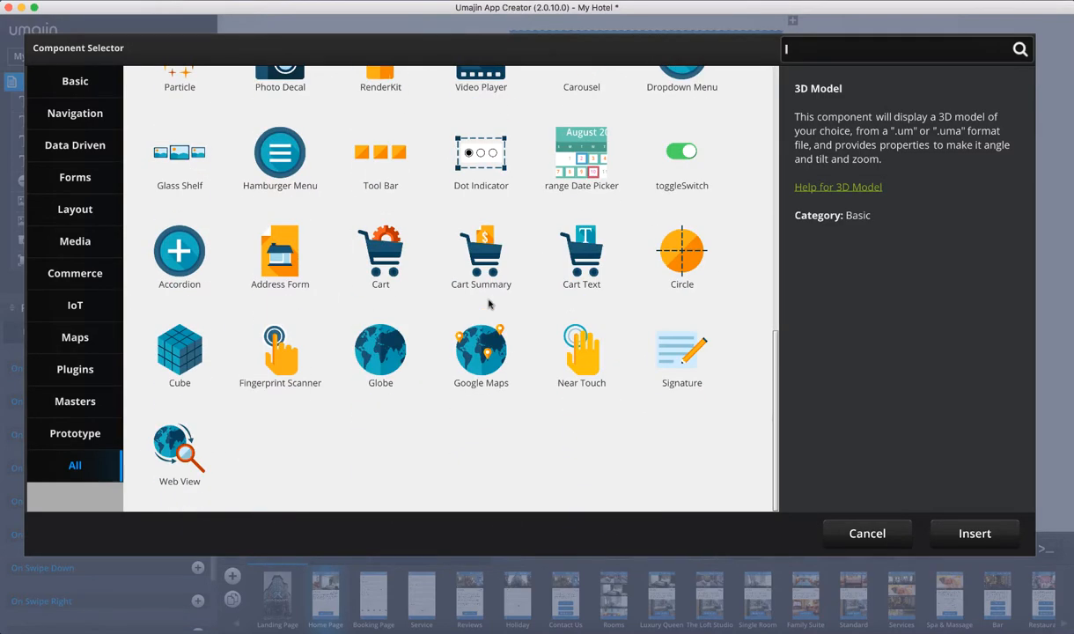
pyautogui.click(488, 304)
pyautogui.scroll(15, 489, 304)
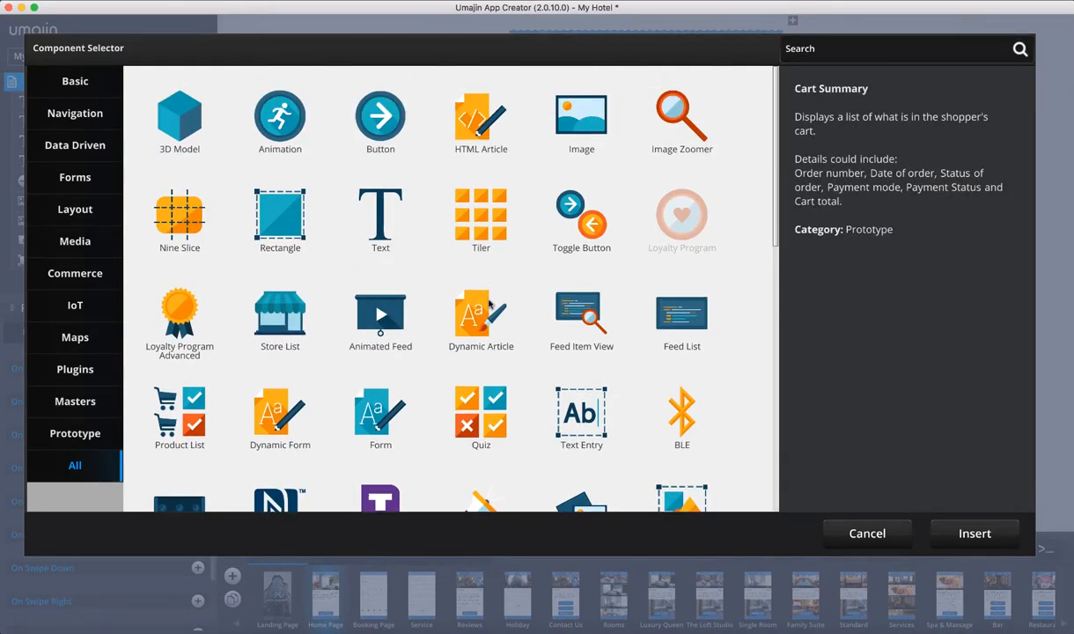
# Search 'text en' to read Text Entry, check the Basic Image component, then cancel without adding
pyautogui.click(904, 56)
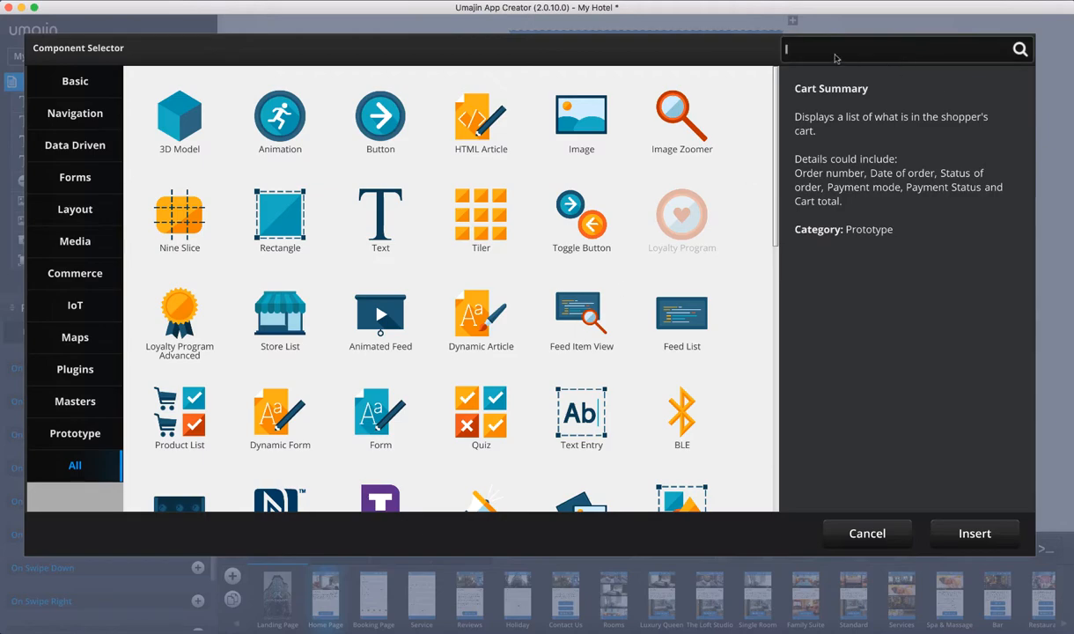
pyautogui.write('te')
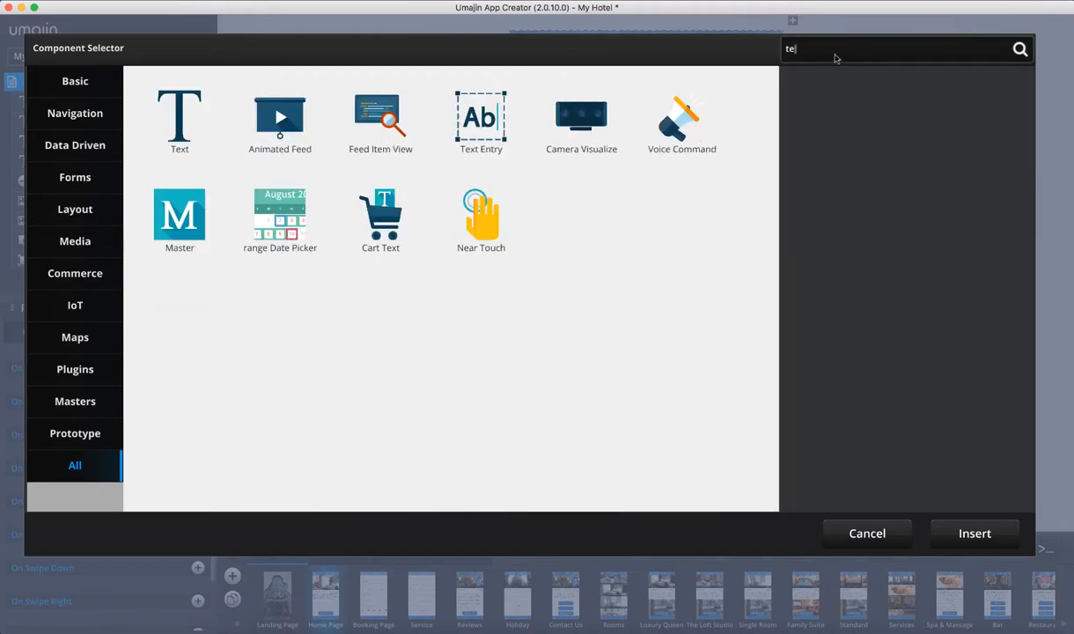
pyautogui.write('xt en')
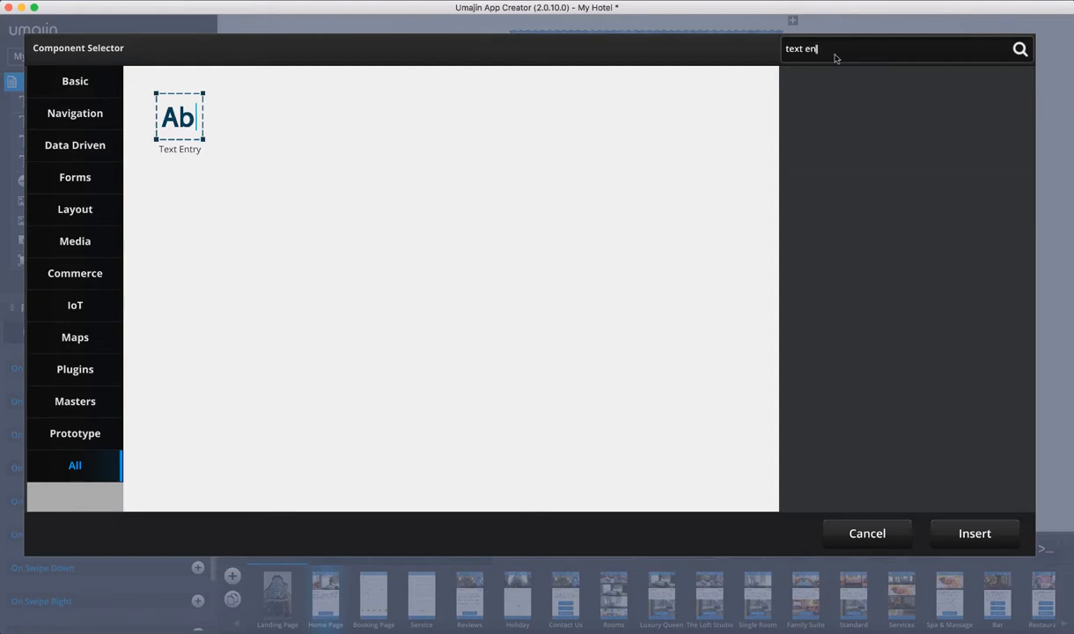
pyautogui.click(197, 132)
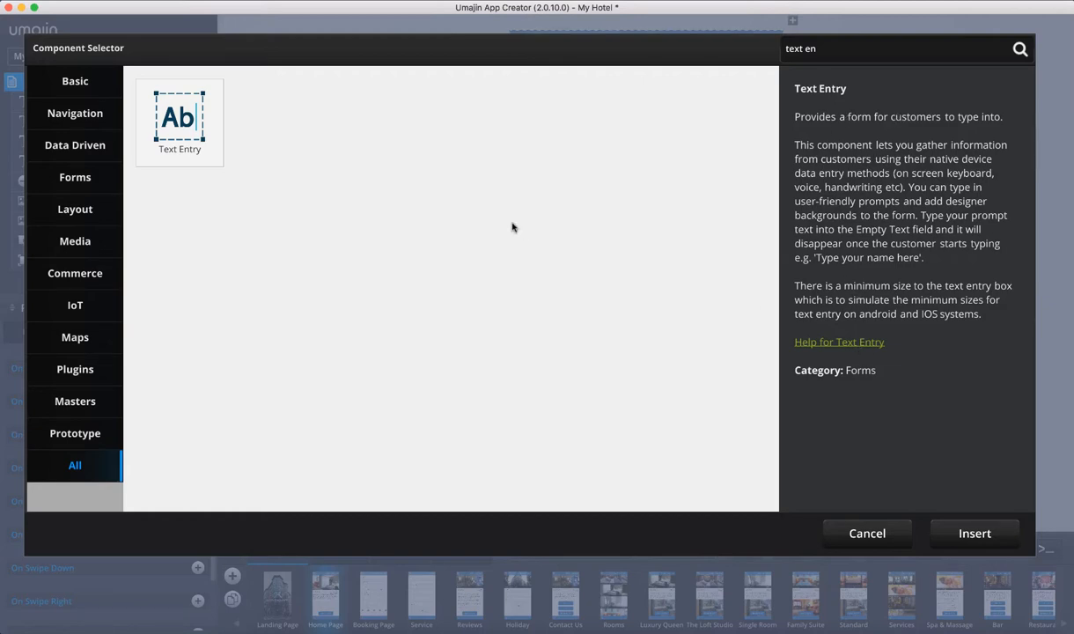
pyautogui.click(57, 78)
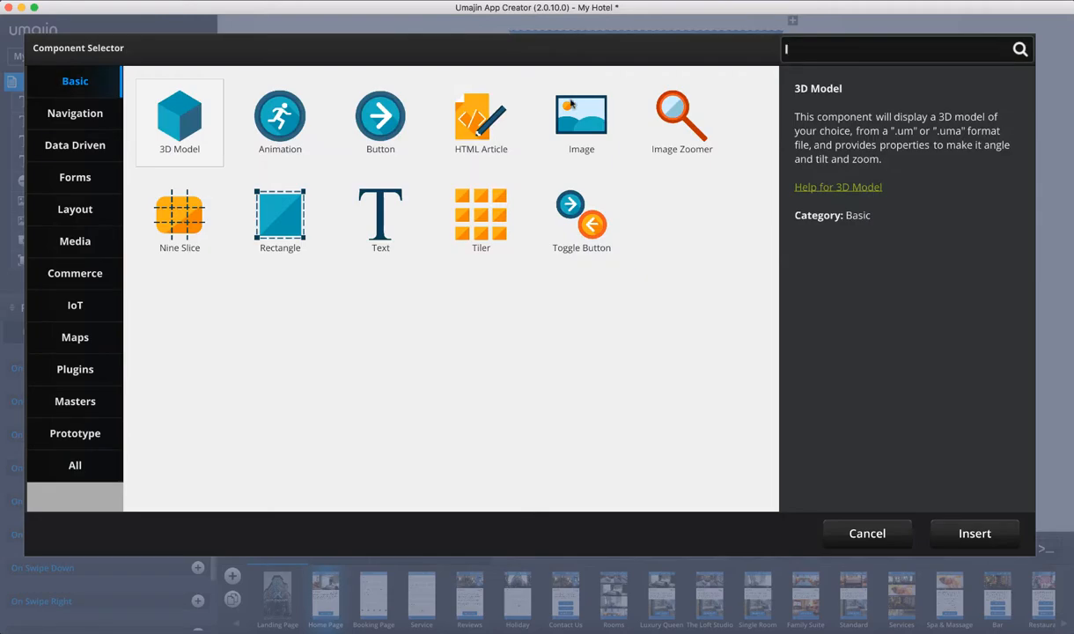
pyautogui.click(546, 98)
pyautogui.click(832, 528)
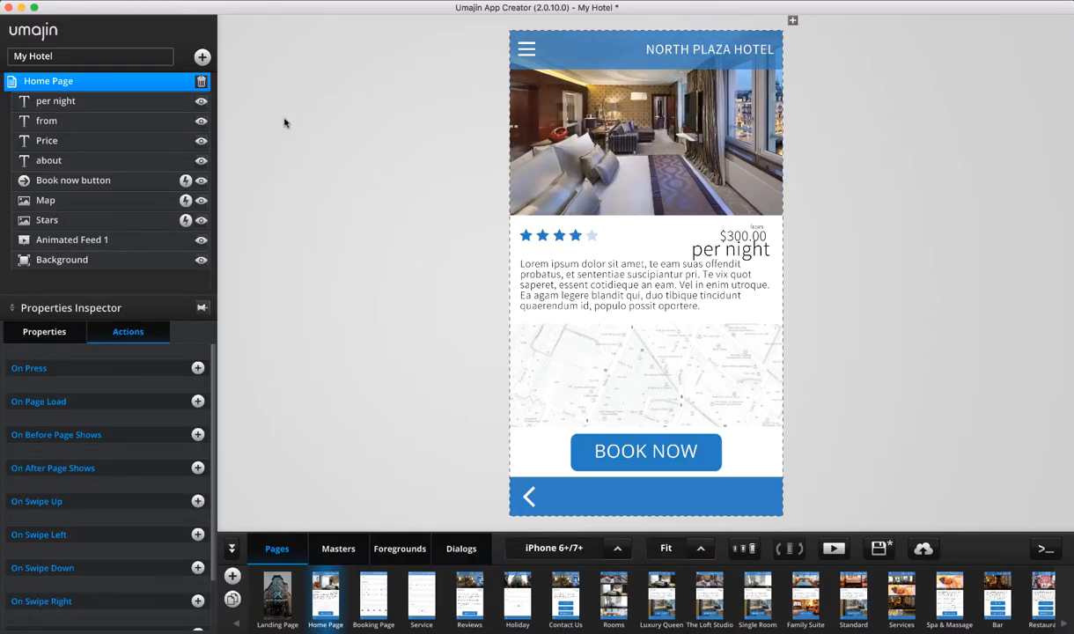
# Launch the My Hotel Umajin Cloud dashboard in the browser using Open Cloud Services from the app menu
pyautogui.click(135, 0)
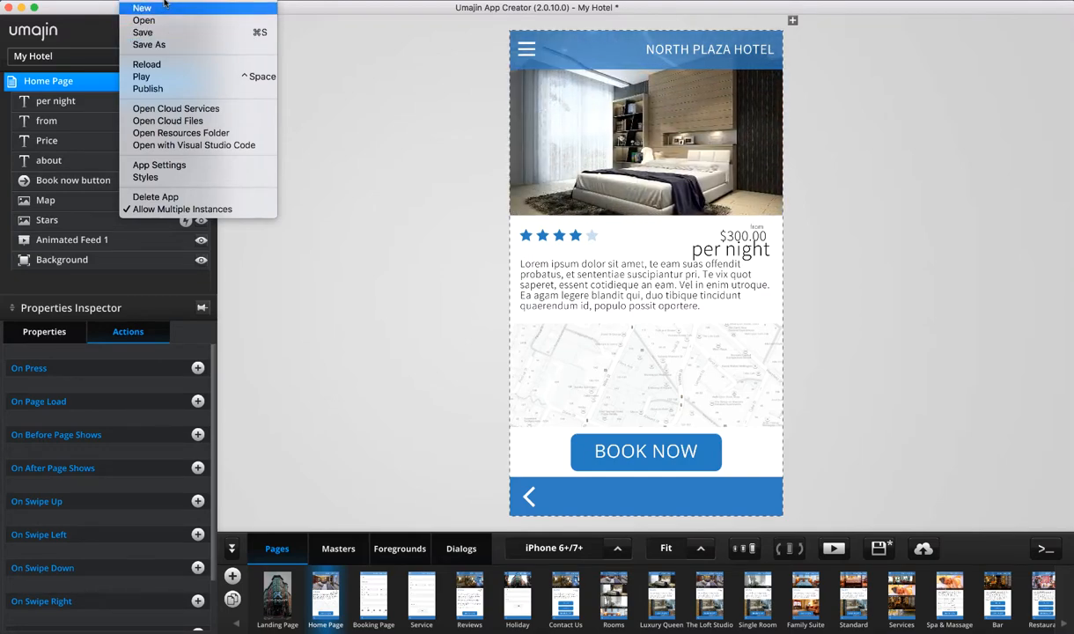
pyautogui.moveTo(51, 0)
pyautogui.moveTo(134, 0)
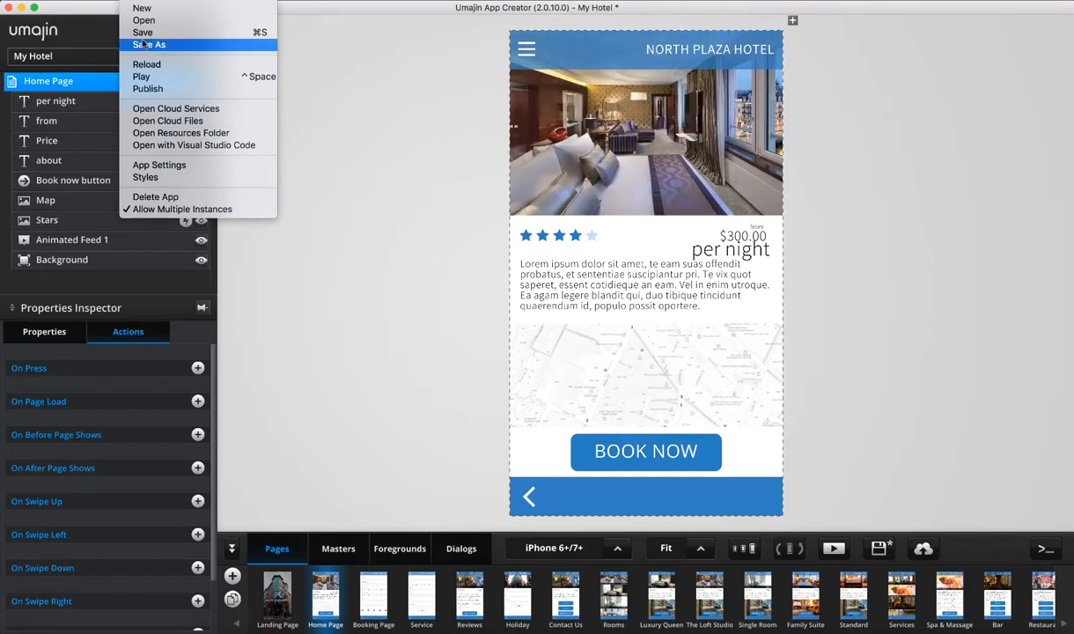
pyautogui.click(210, 112)
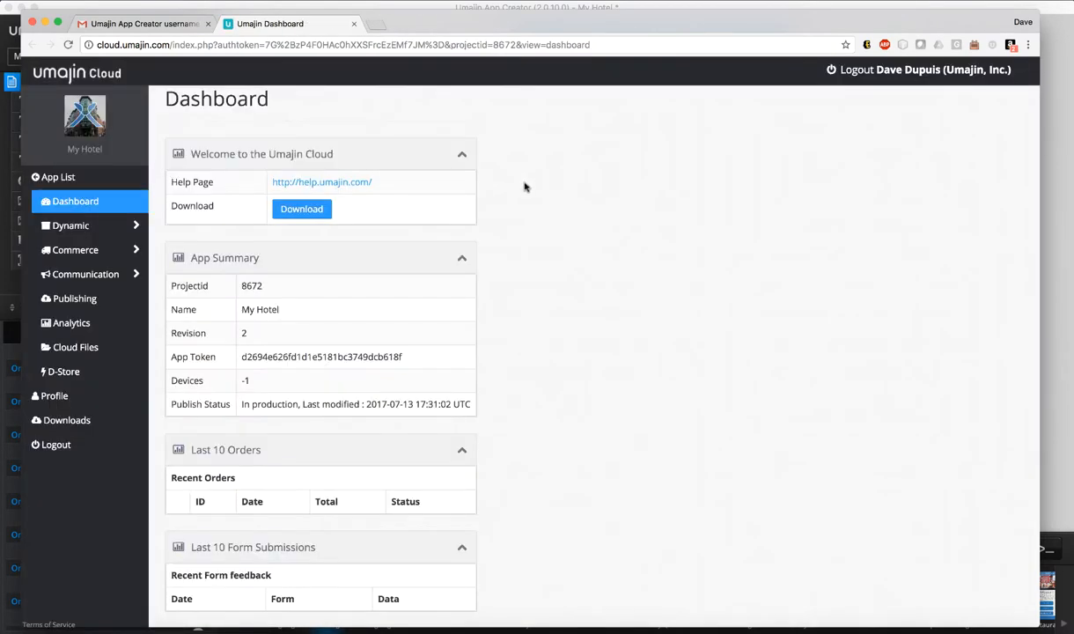
# Visit Feeds, Dynamic Articles, Dynamic Forms and Quiz, expand Commerce and Communication, then view Cloud Files
pyautogui.scroll(-2, 468, 360)
pyautogui.scroll(3, 467, 361)
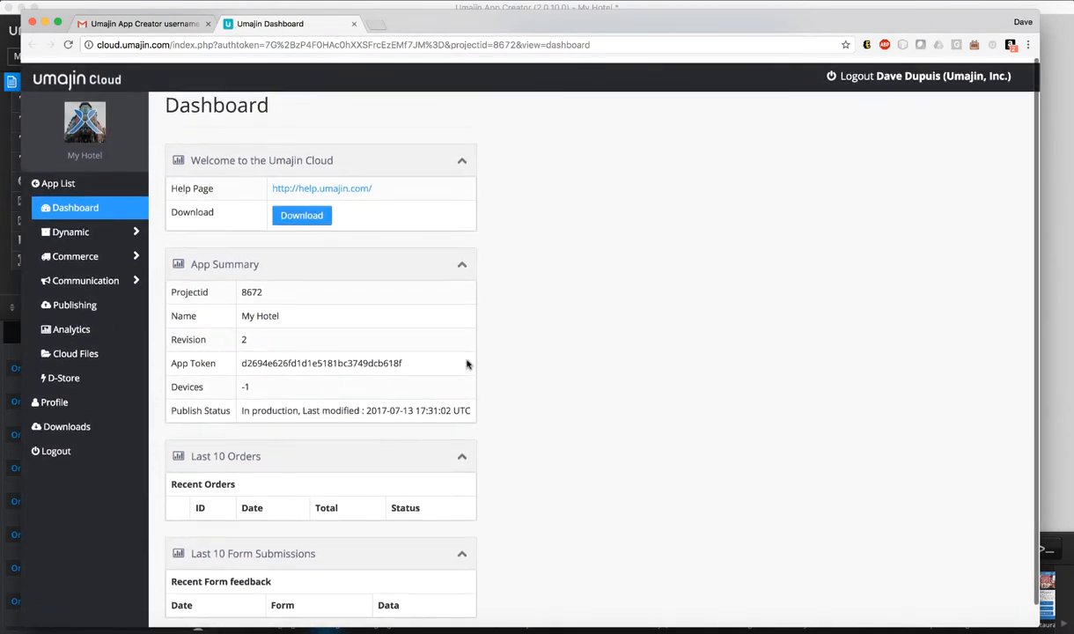
pyautogui.click(134, 228)
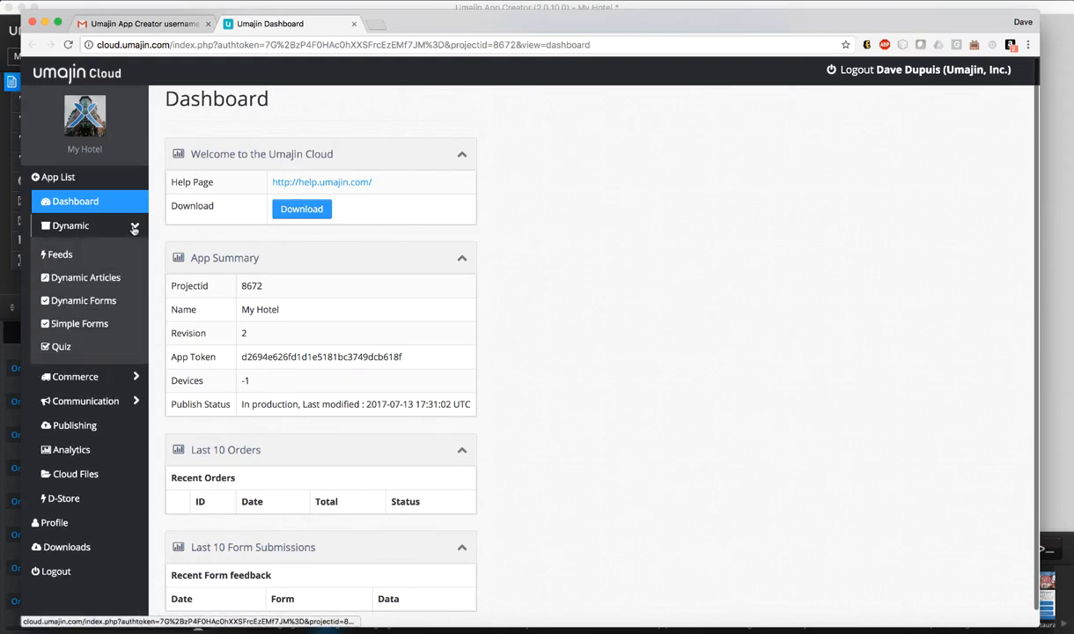
pyautogui.click(67, 255)
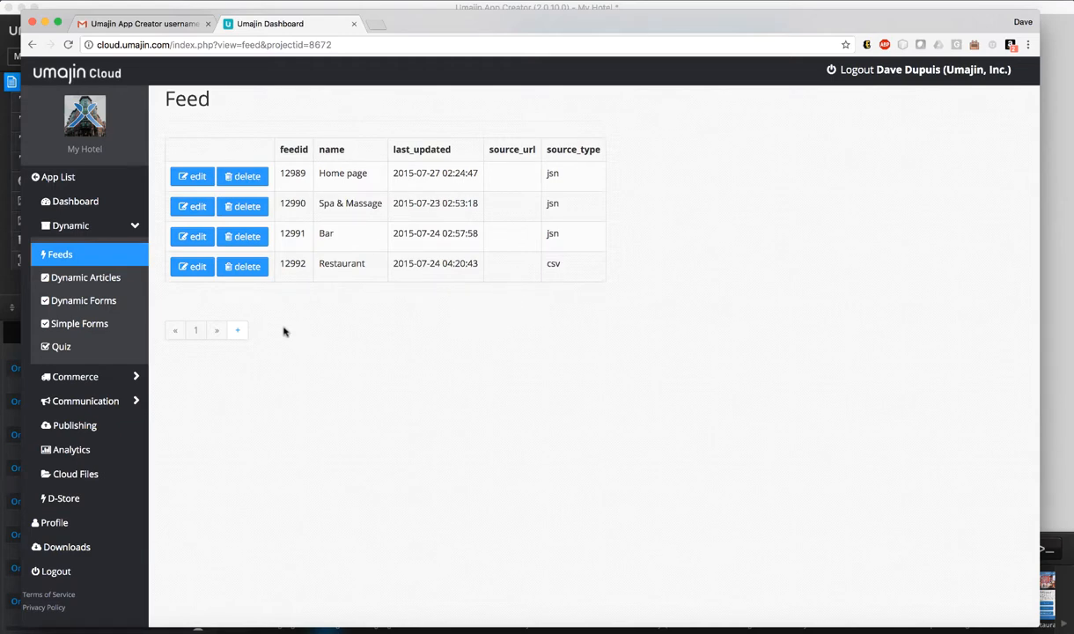
pyautogui.click(95, 275)
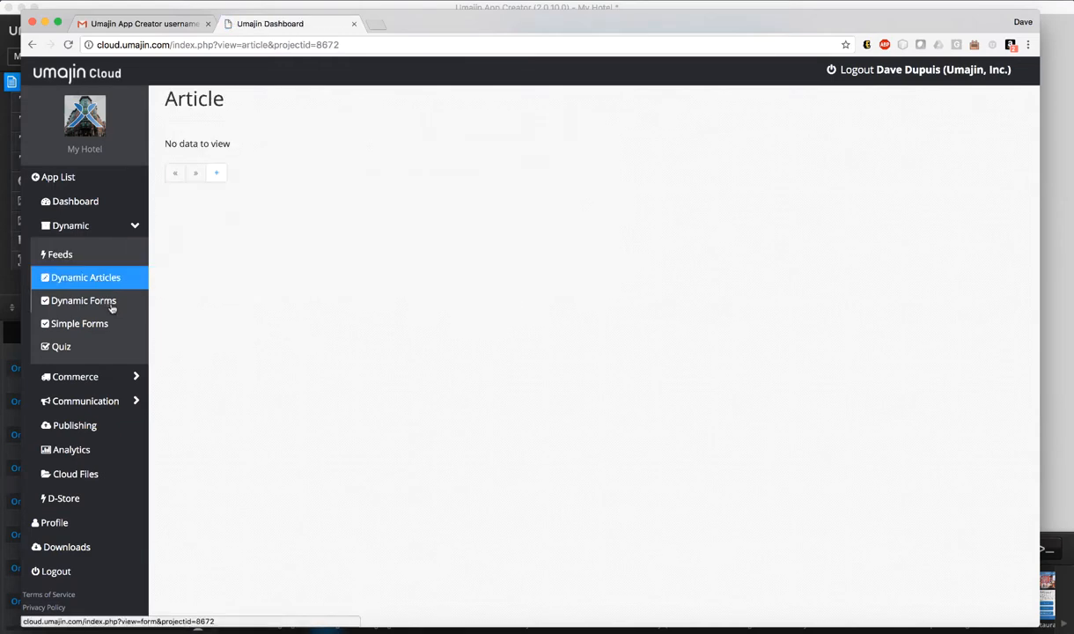
pyautogui.click(111, 305)
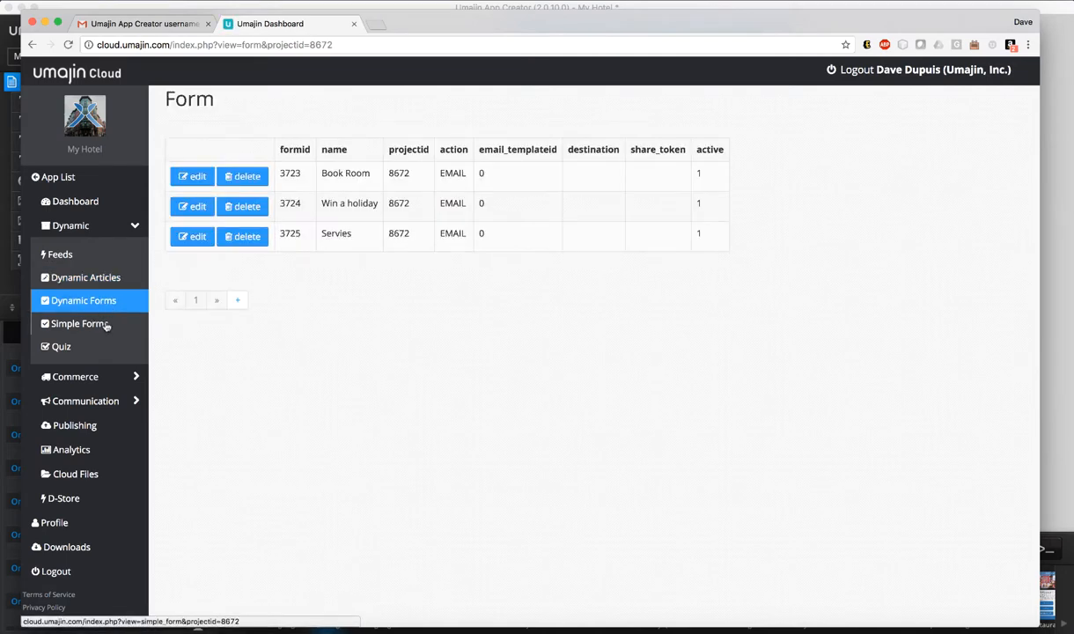
pyautogui.click(72, 345)
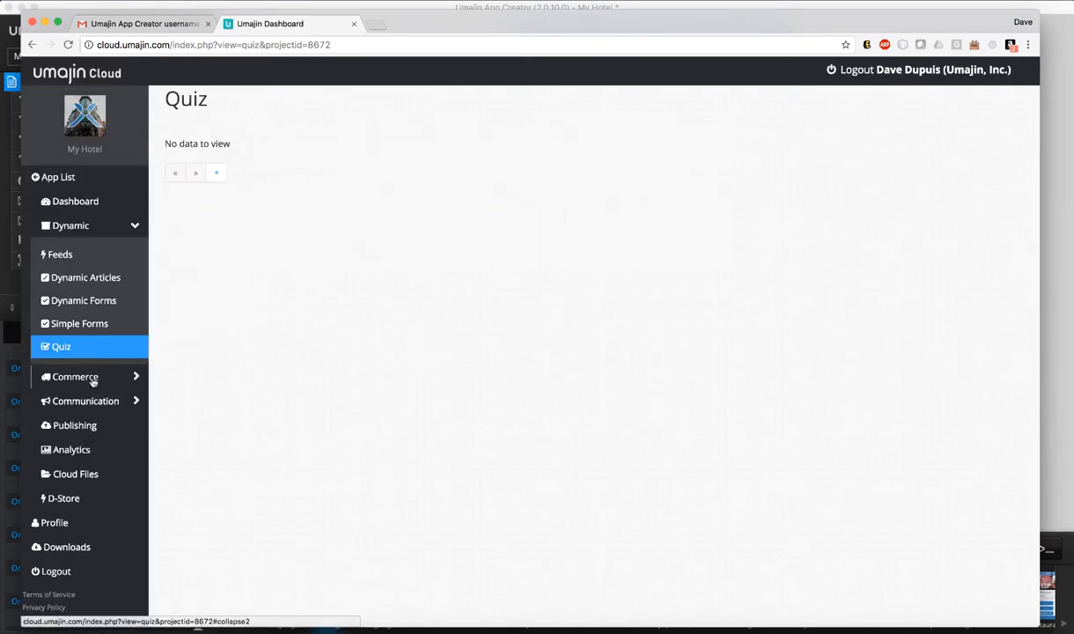
pyautogui.click(92, 378)
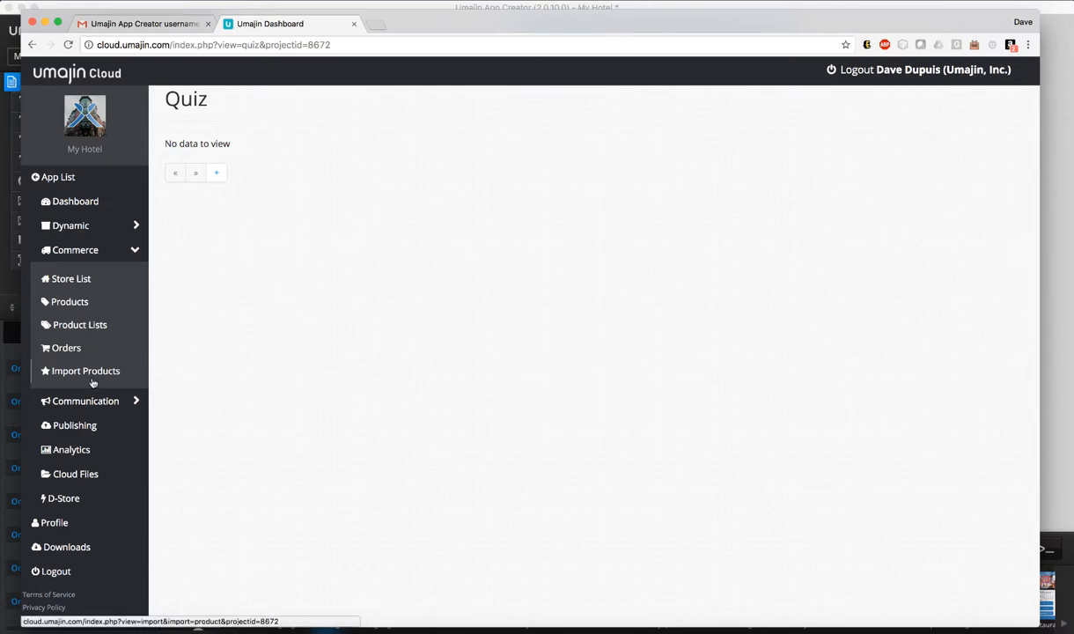
pyautogui.click(93, 403)
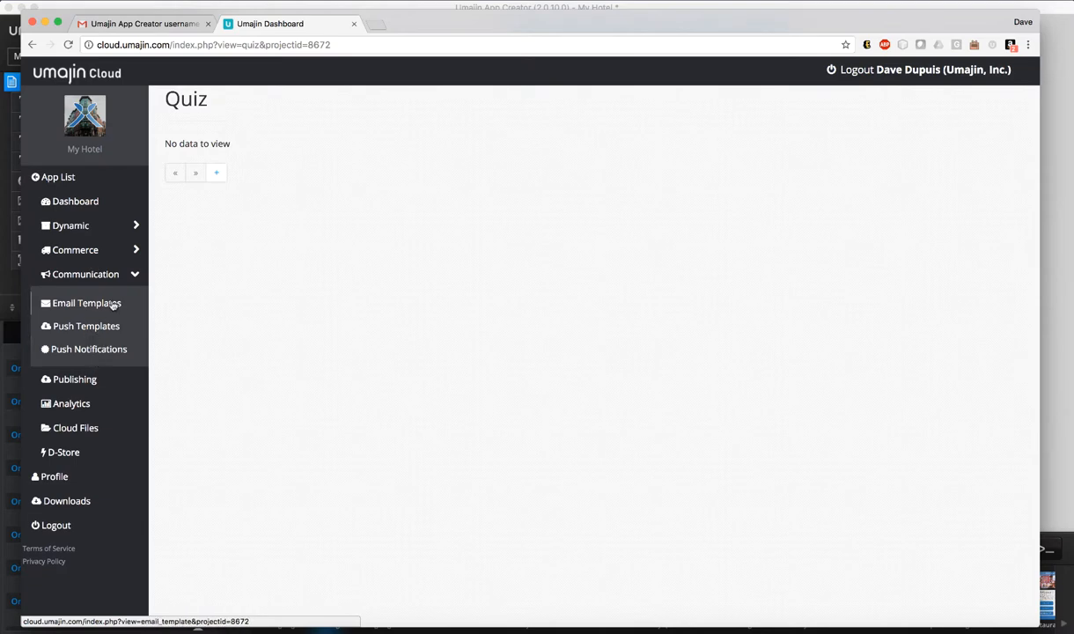
pyautogui.click(93, 429)
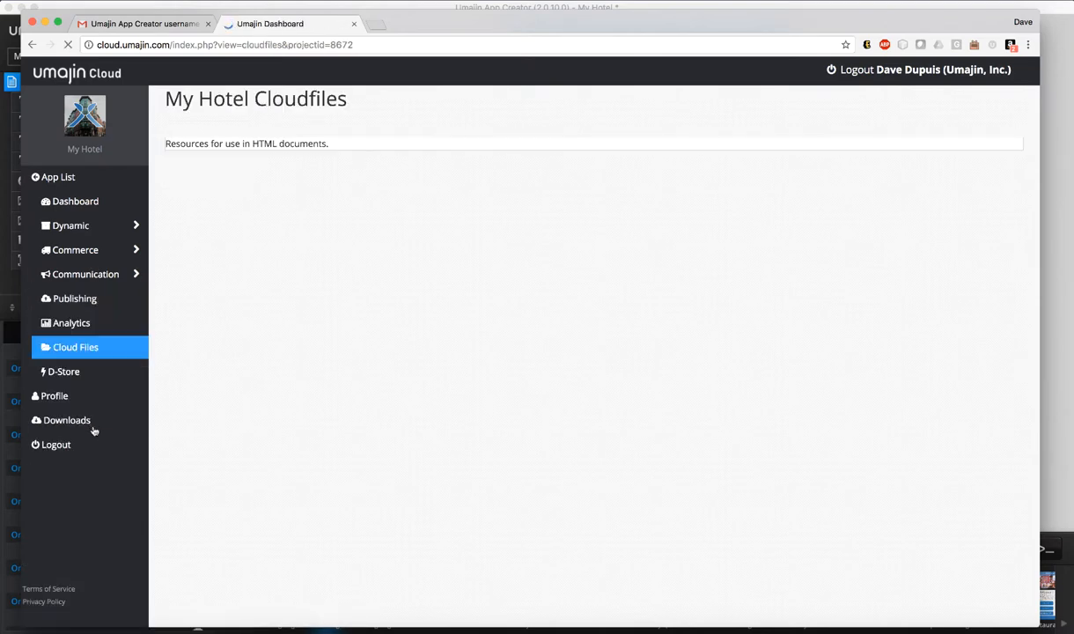
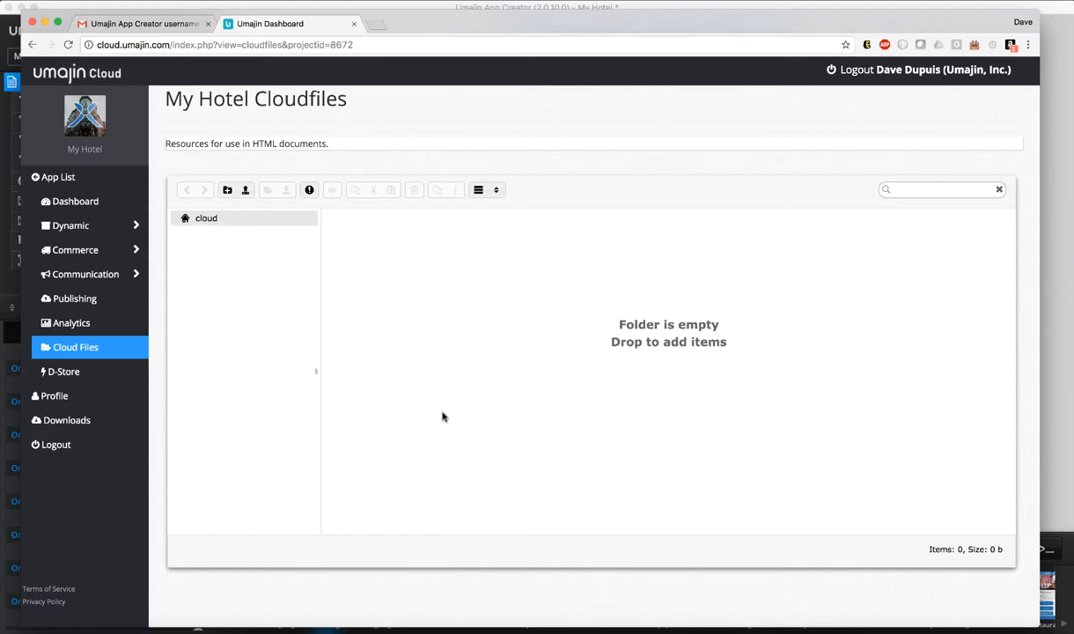
# Show the Dynamic > Feeds list (Home page, Spa & Massage, Bar, Restaurant), then minimise the browser
pyautogui.click(72, 227)
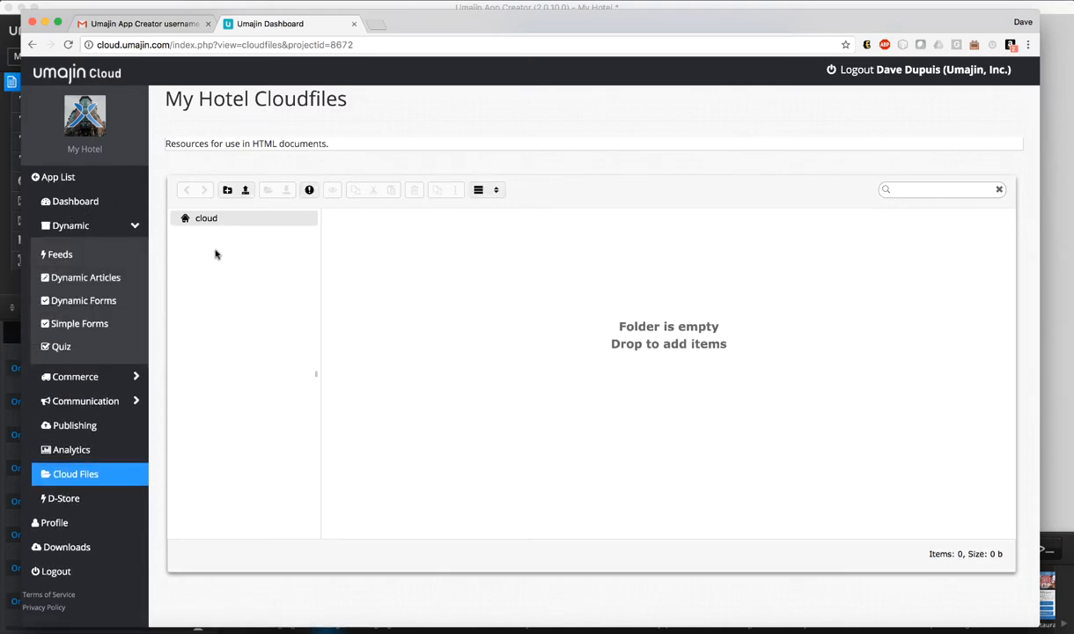
pyautogui.click(63, 258)
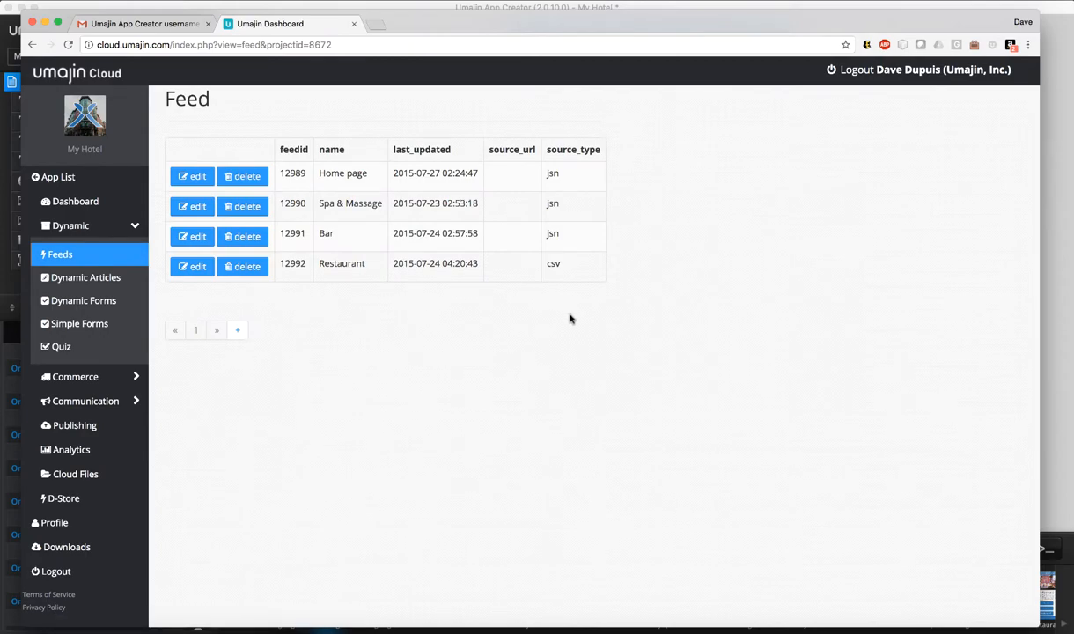
pyautogui.click(46, 22)
pyautogui.click(137, 2)
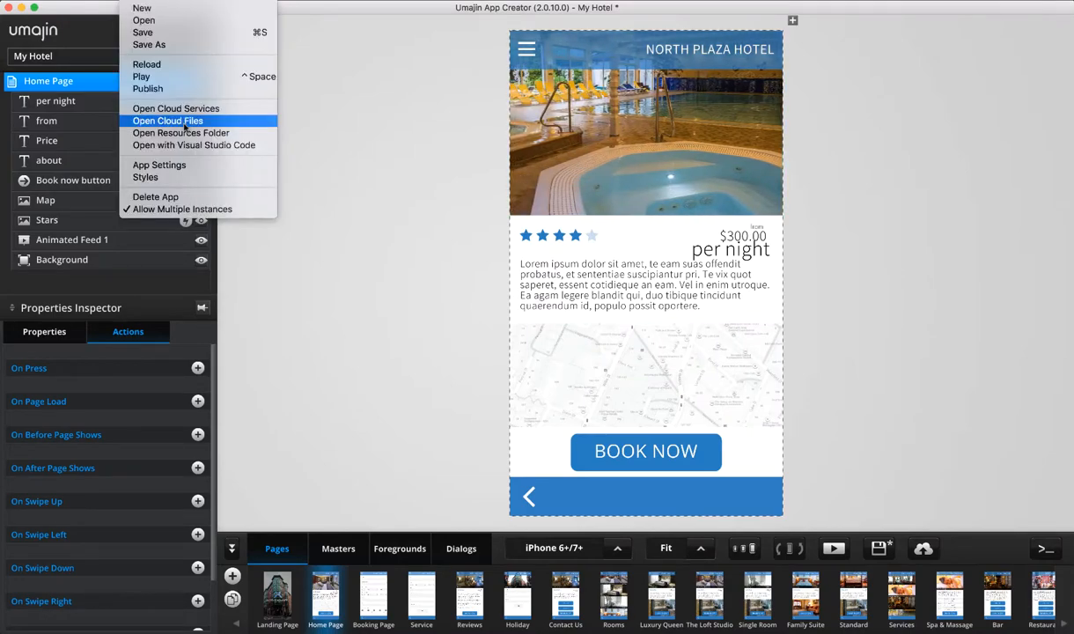
# Open the My Hotel resources folder 8672 in Finder and enlarge its window
pyautogui.click(210, 133)
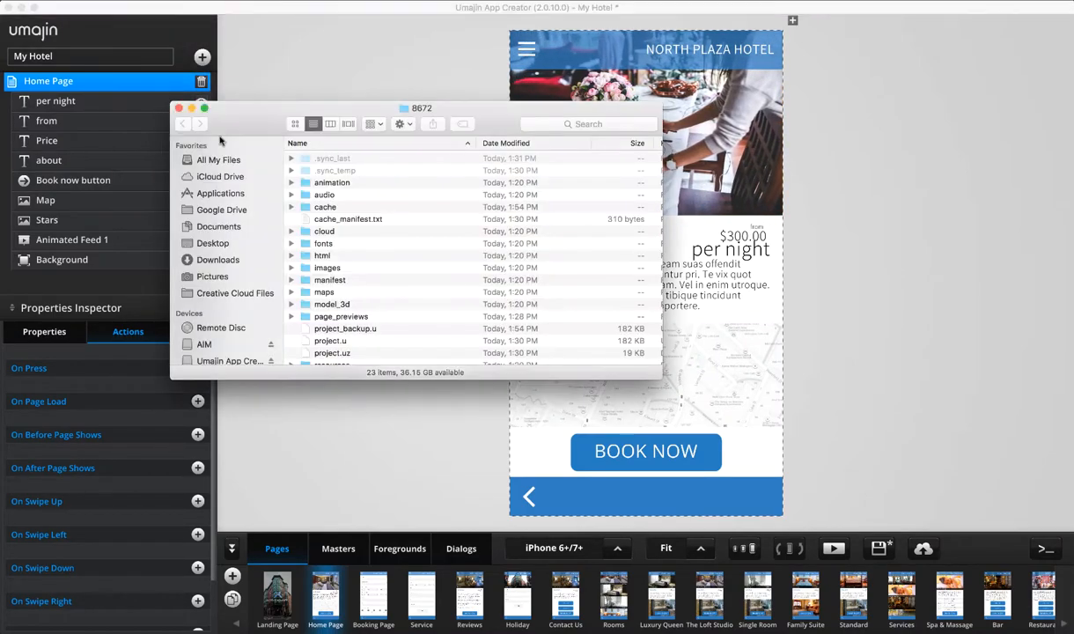
pyautogui.moveTo(245, 120); pyautogui.dragTo(304, 44)
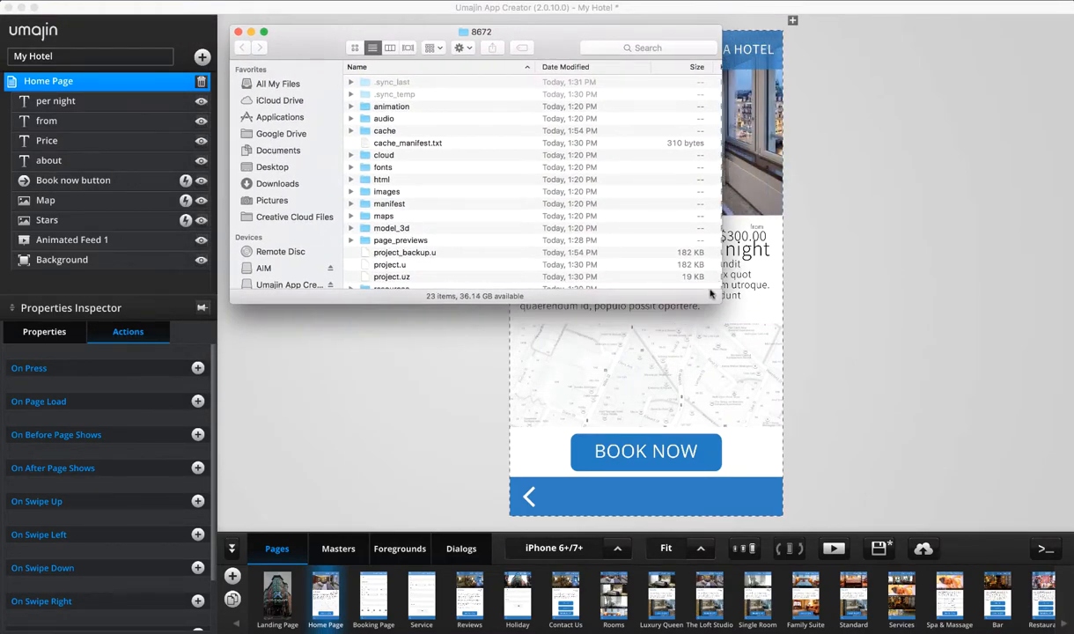
pyautogui.moveTo(719, 300); pyautogui.dragTo(1000, 495)
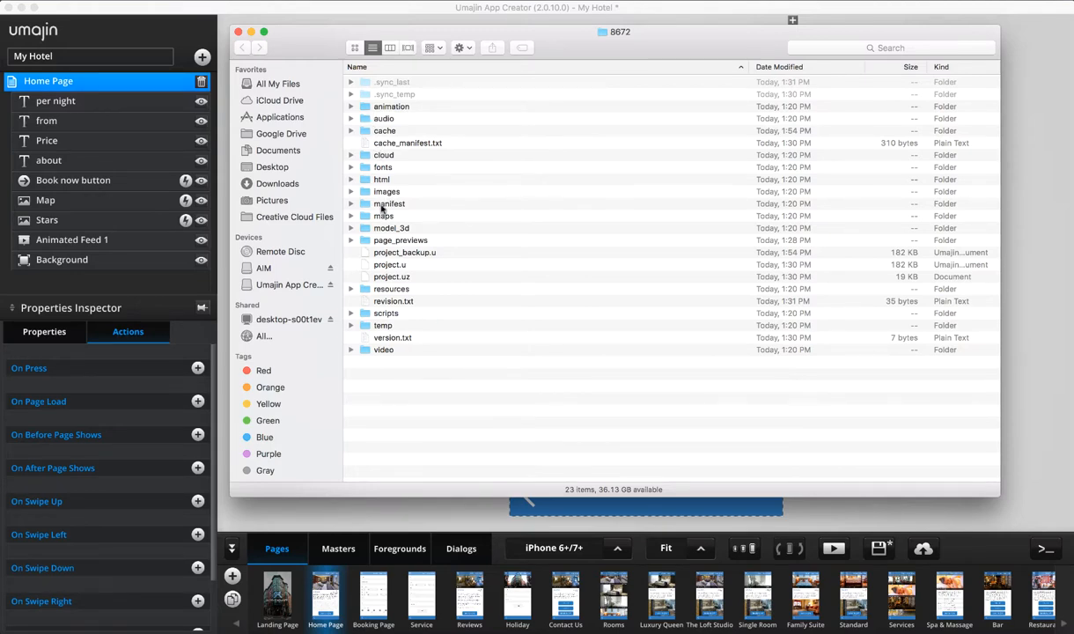
pyautogui.click(363, 106)
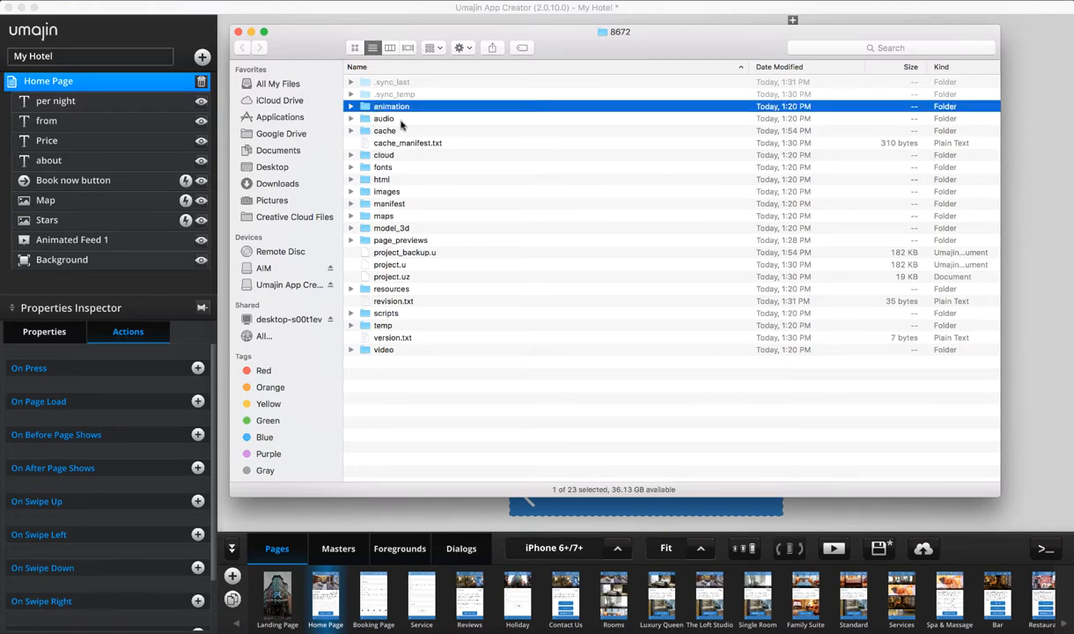
pyautogui.click(383, 119)
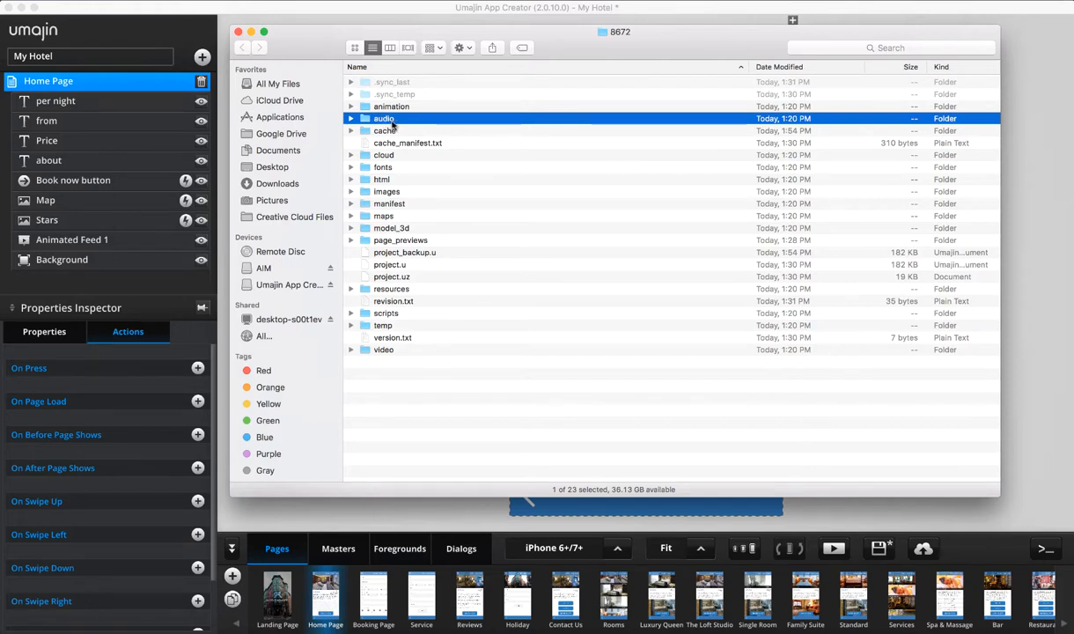
pyautogui.click(398, 107)
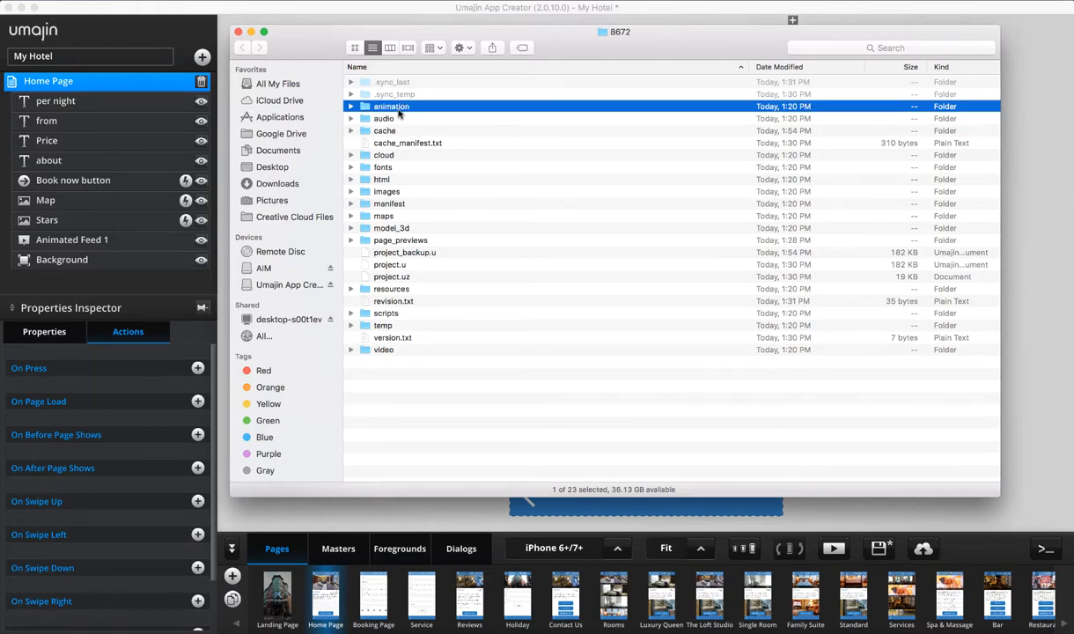
# Expand the images, scripts and fonts folders to review their files, including the SourceSansPro fonts
pyautogui.click(371, 166)
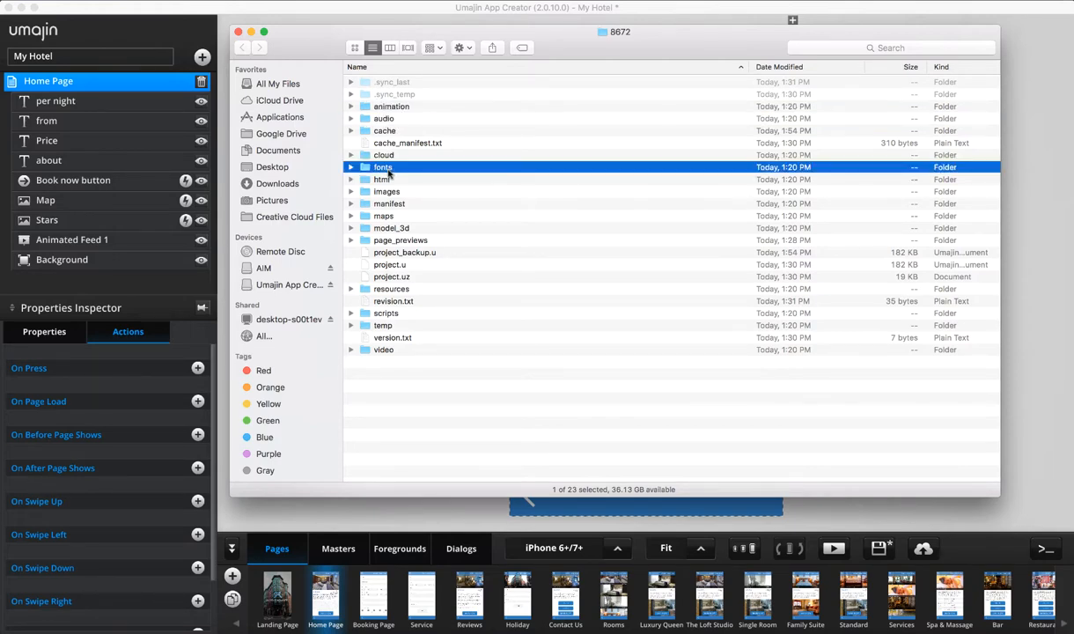
pyautogui.click(372, 190)
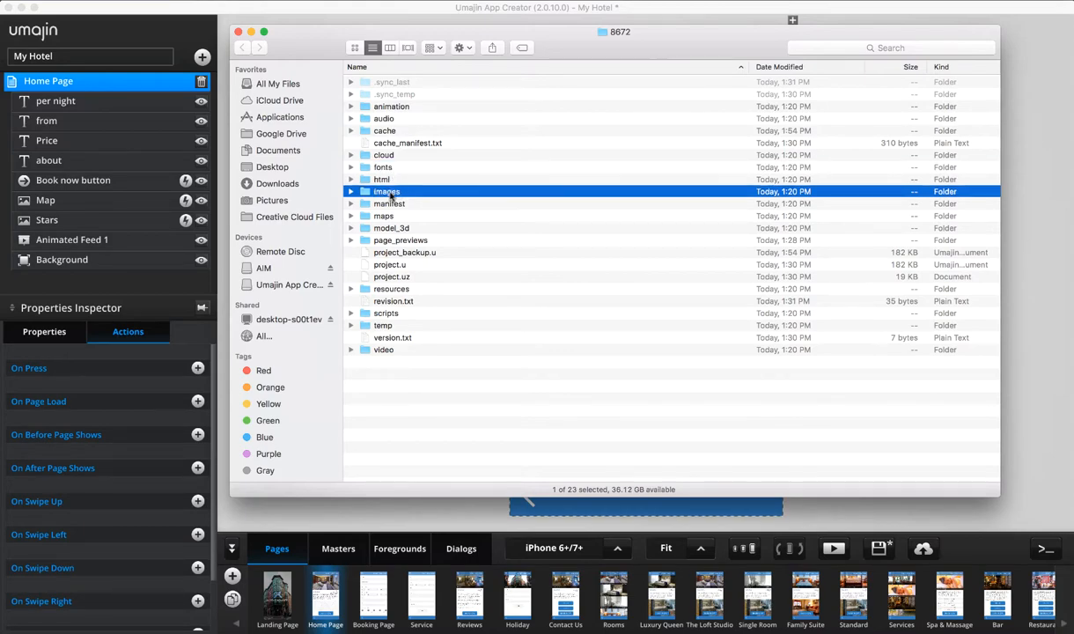
pyautogui.click(350, 192)
pyautogui.scroll(-5, 410, 319)
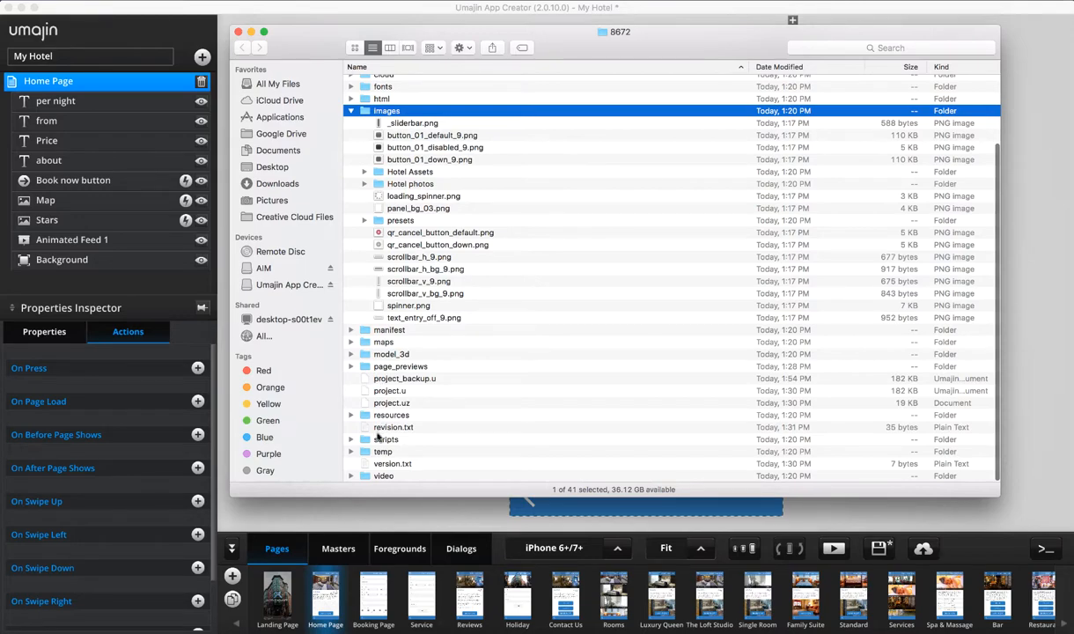
pyautogui.click(351, 439)
pyautogui.click(422, 438)
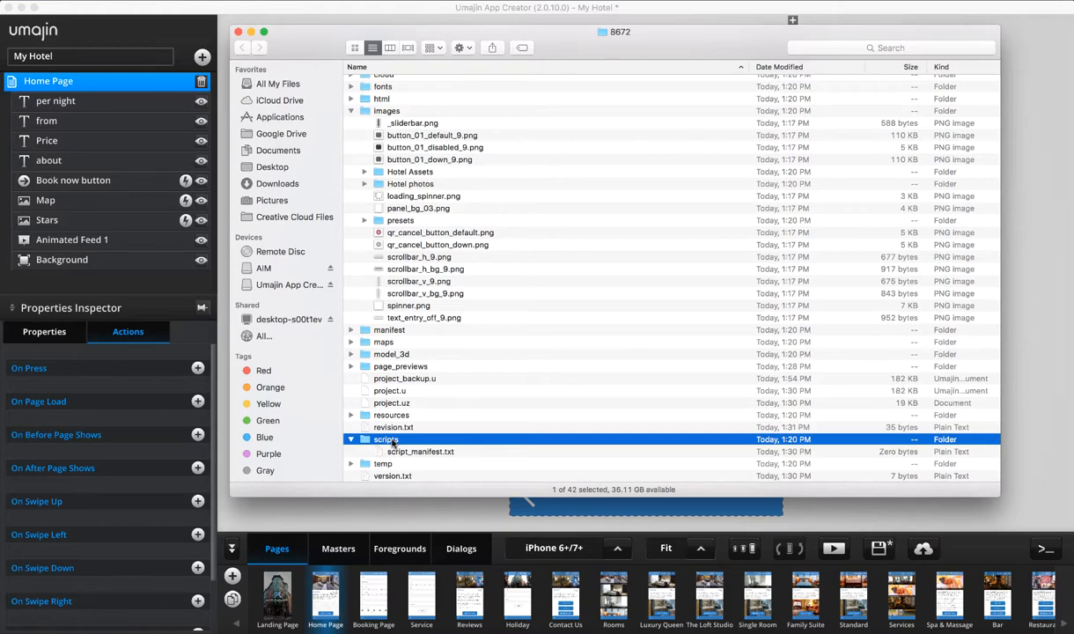
pyautogui.scroll(5, 453, 246)
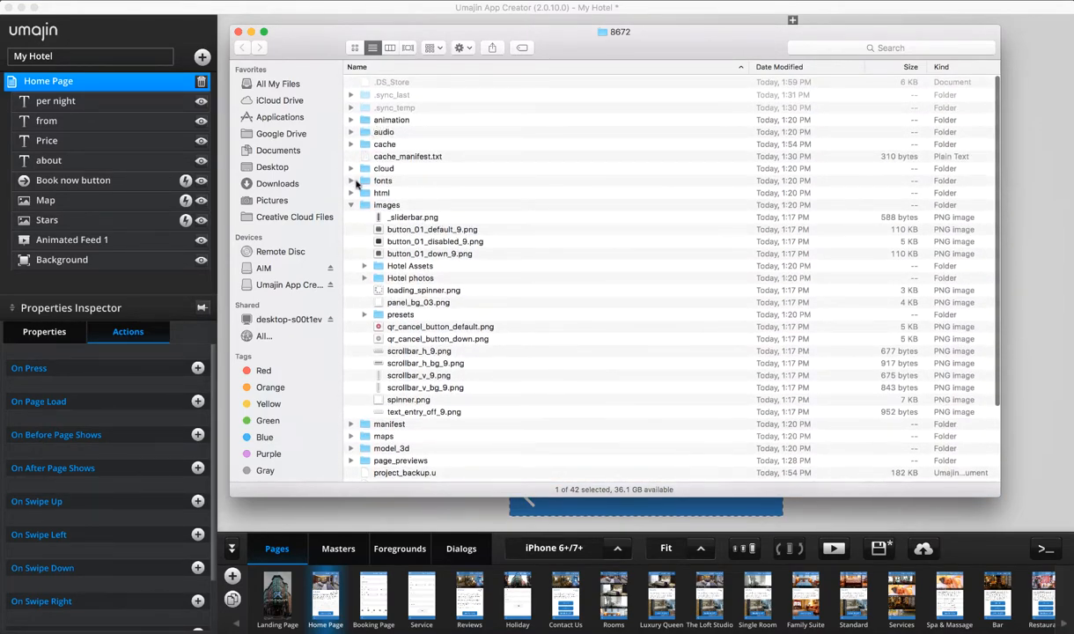
pyautogui.click(350, 180)
pyautogui.click(350, 181)
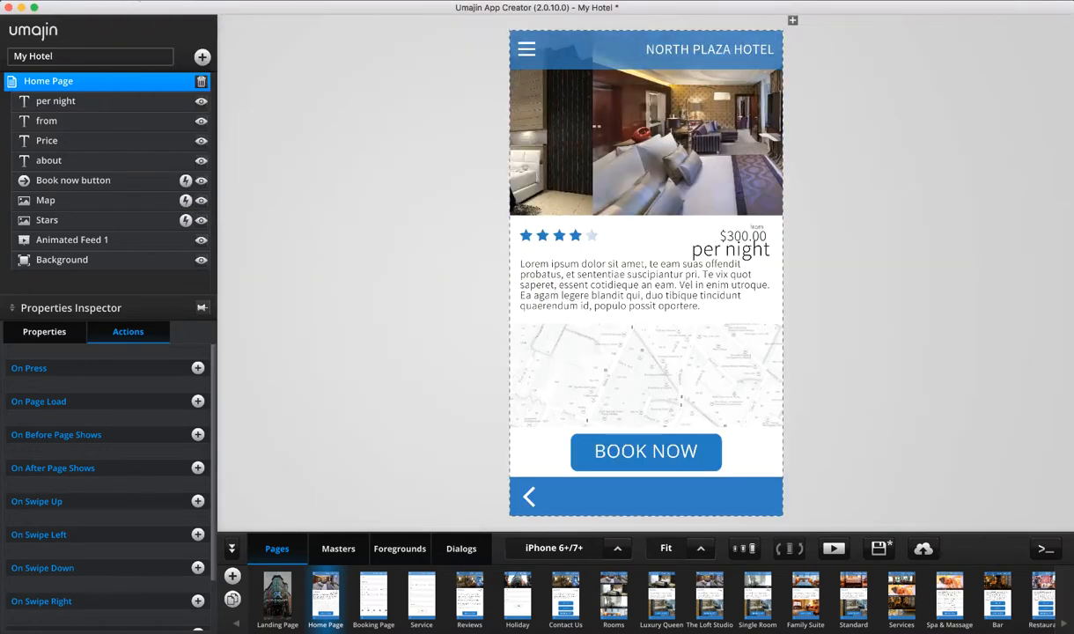
pyautogui.click(134, 0)
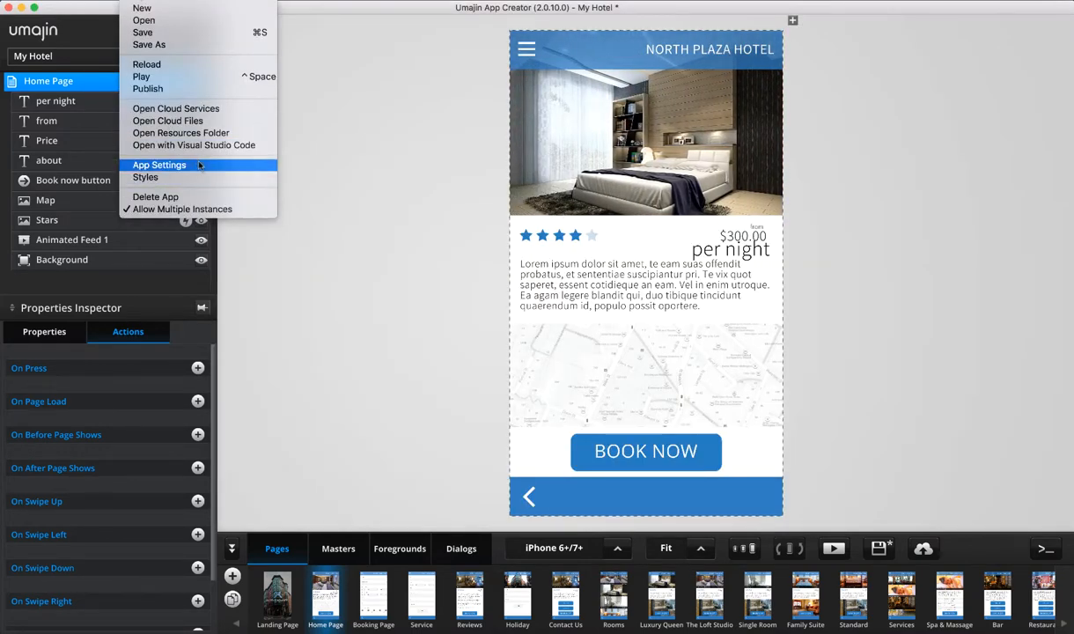
# In App Settings, keep the name My Hotel, set orientation to Support rotation, and save
pyautogui.click(199, 166)
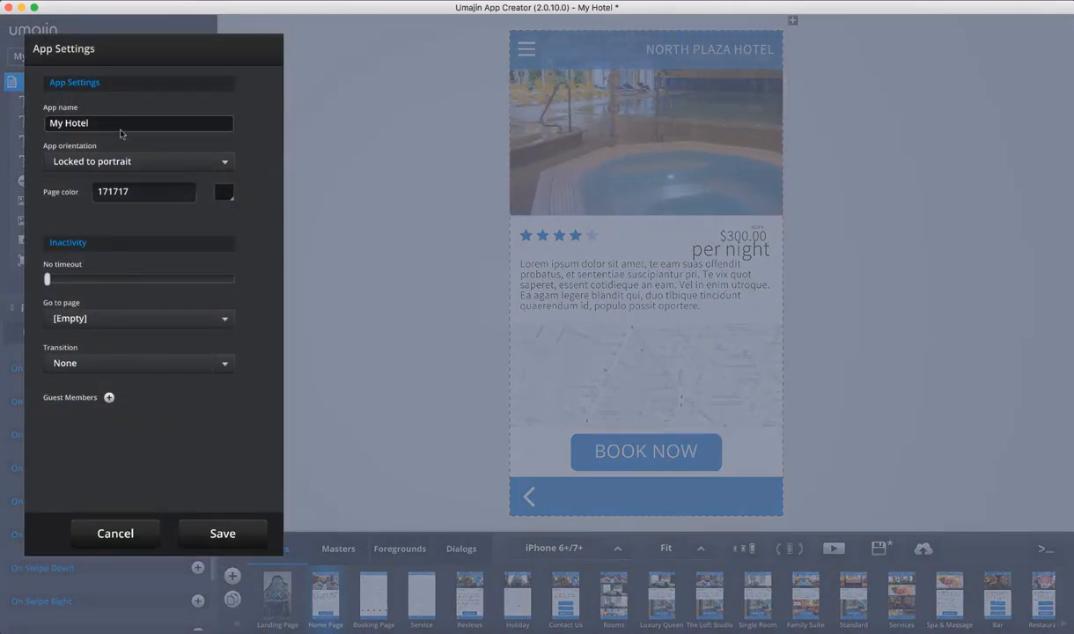
pyautogui.click(106, 124)
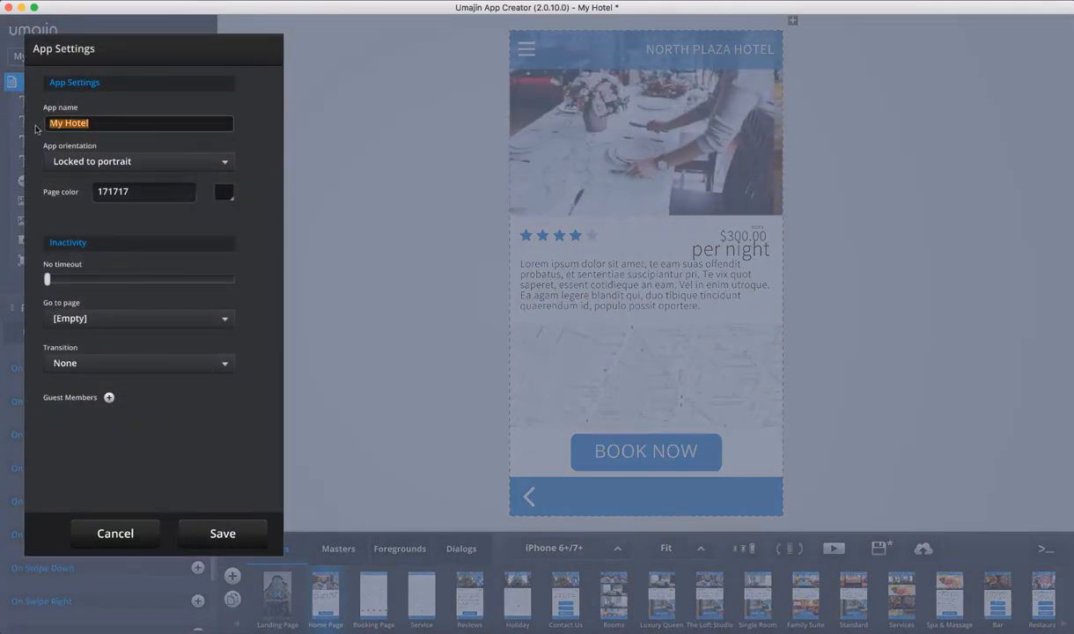
pyautogui.click(133, 145)
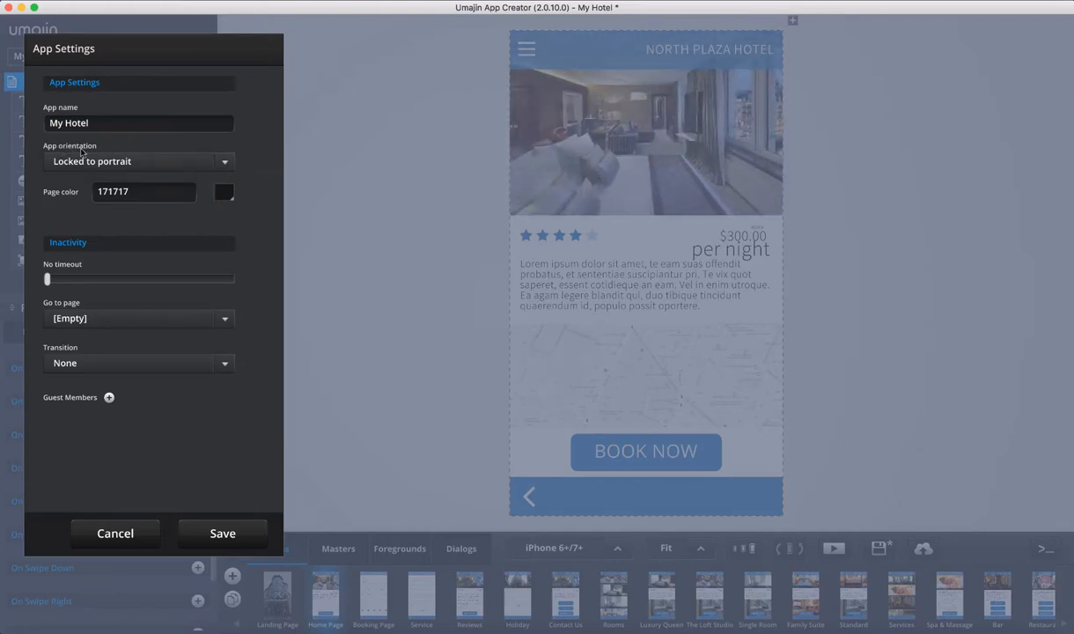
pyautogui.click(225, 163)
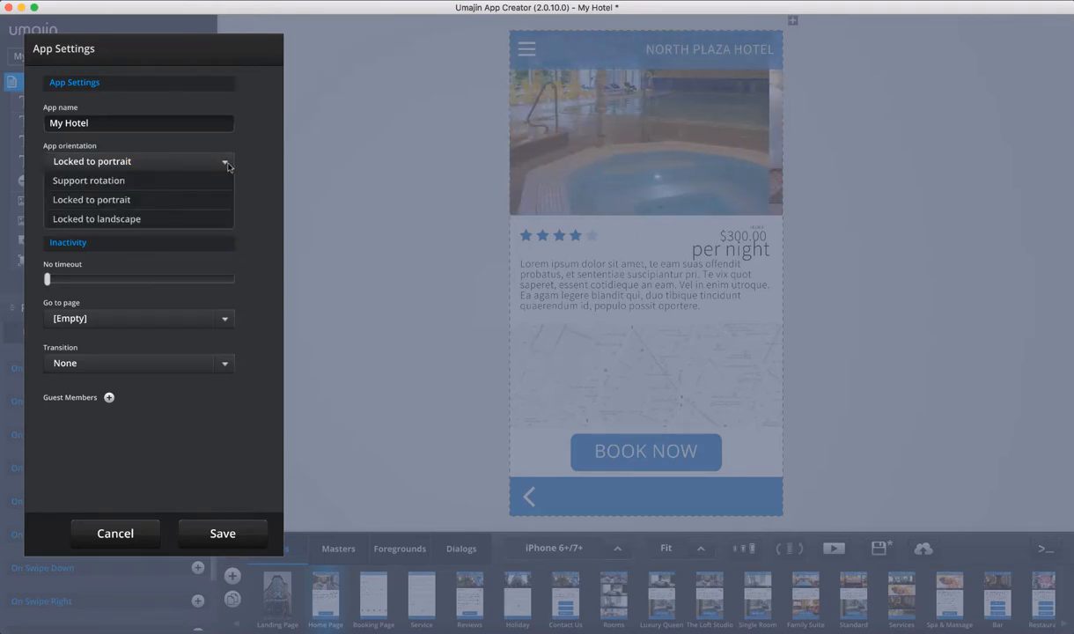
pyautogui.click(136, 219)
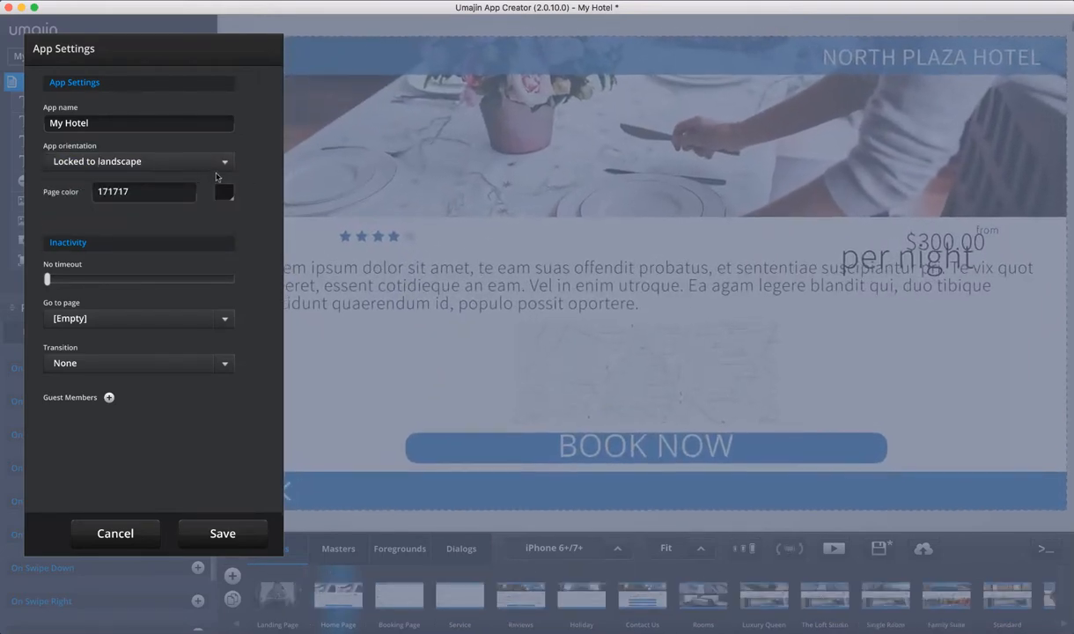
pyautogui.click(225, 162)
pyautogui.click(178, 182)
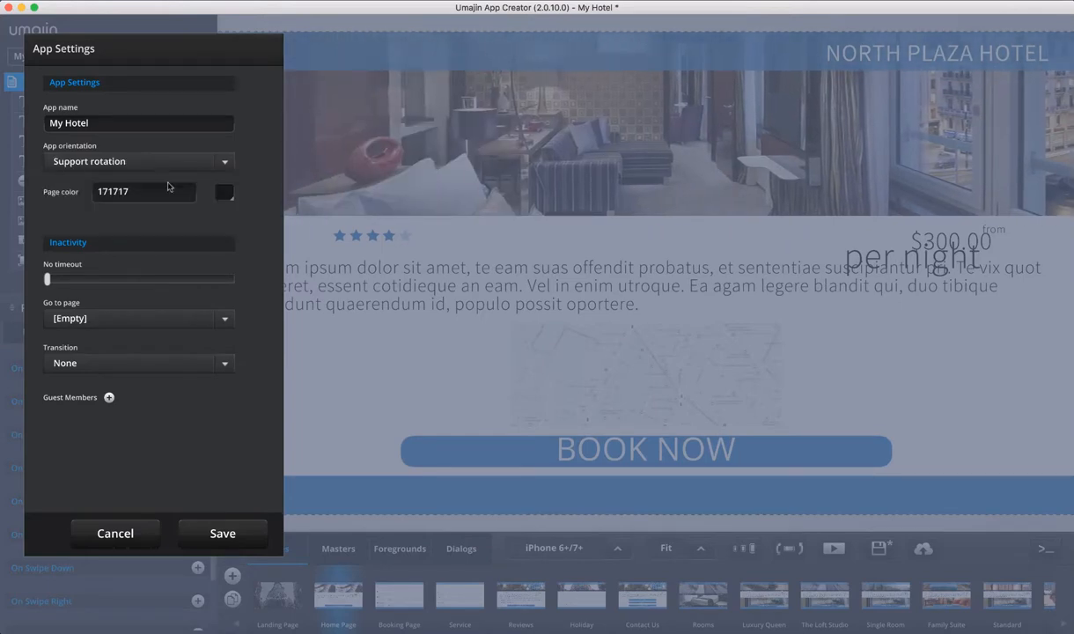
pyautogui.click(224, 161)
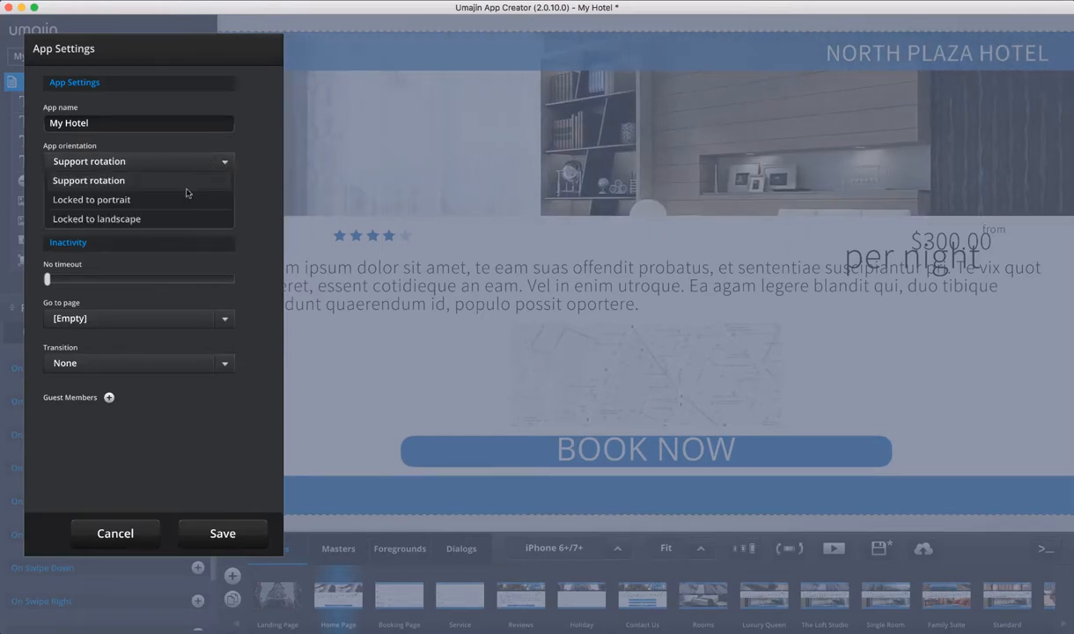
pyautogui.click(182, 198)
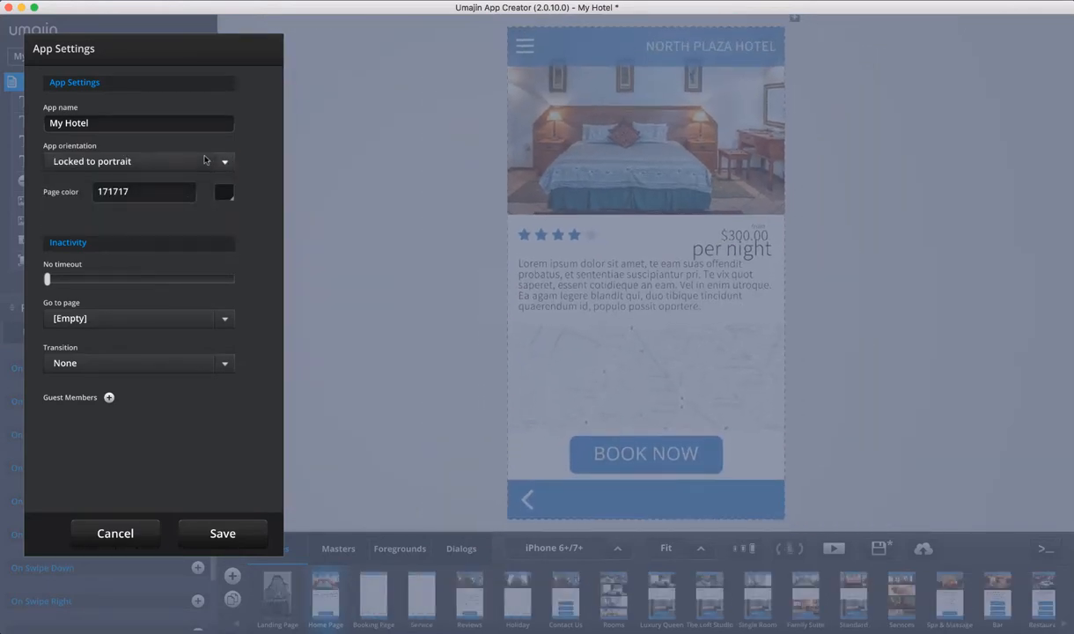
pyautogui.click(221, 161)
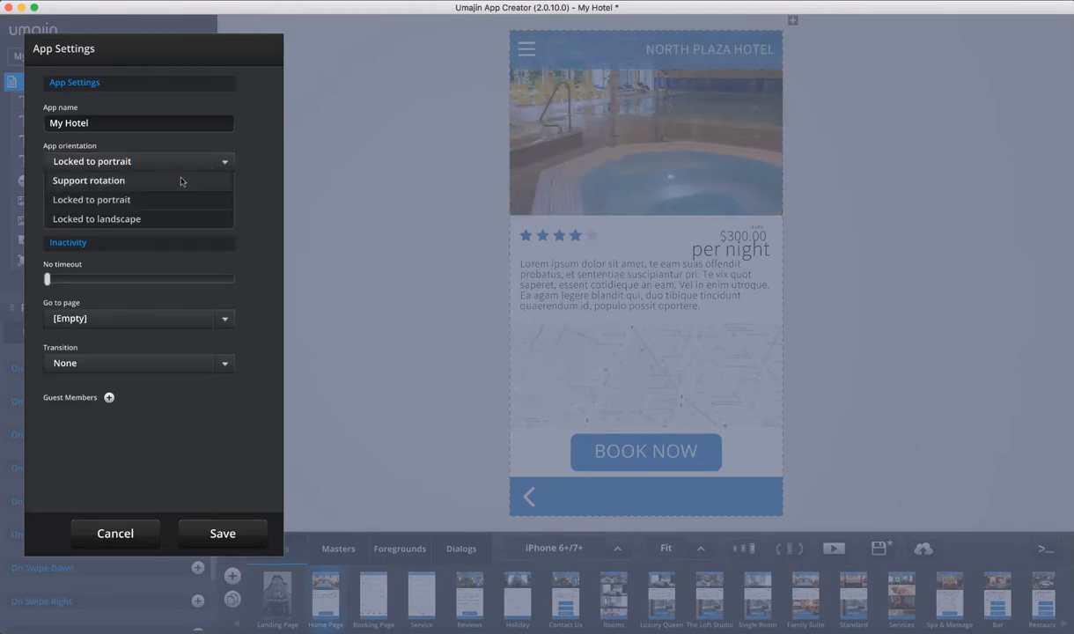
pyautogui.click(180, 181)
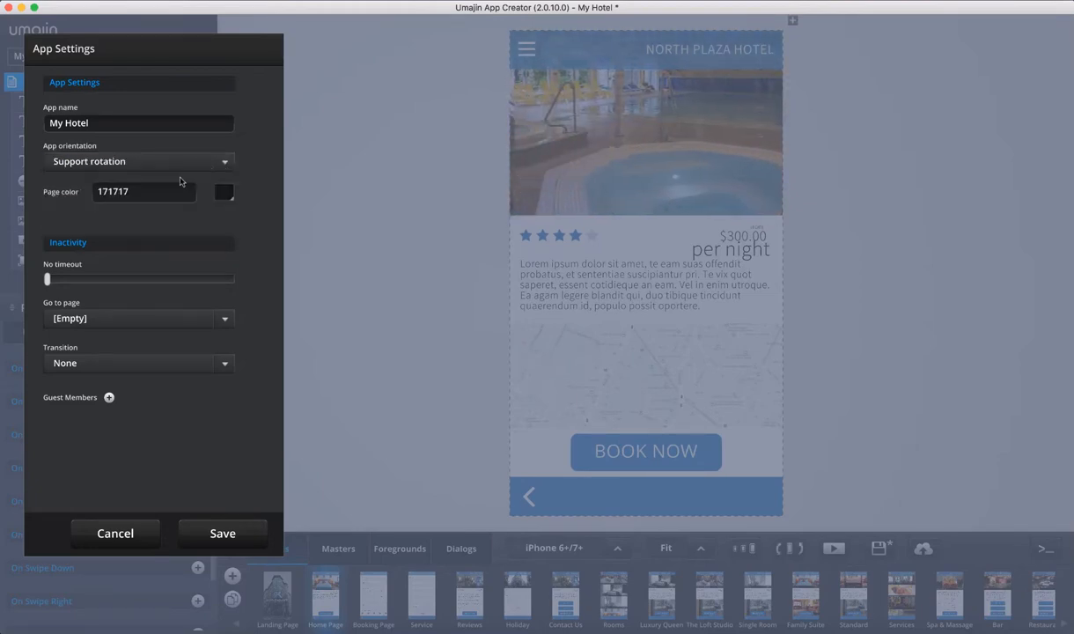
pyautogui.click(222, 534)
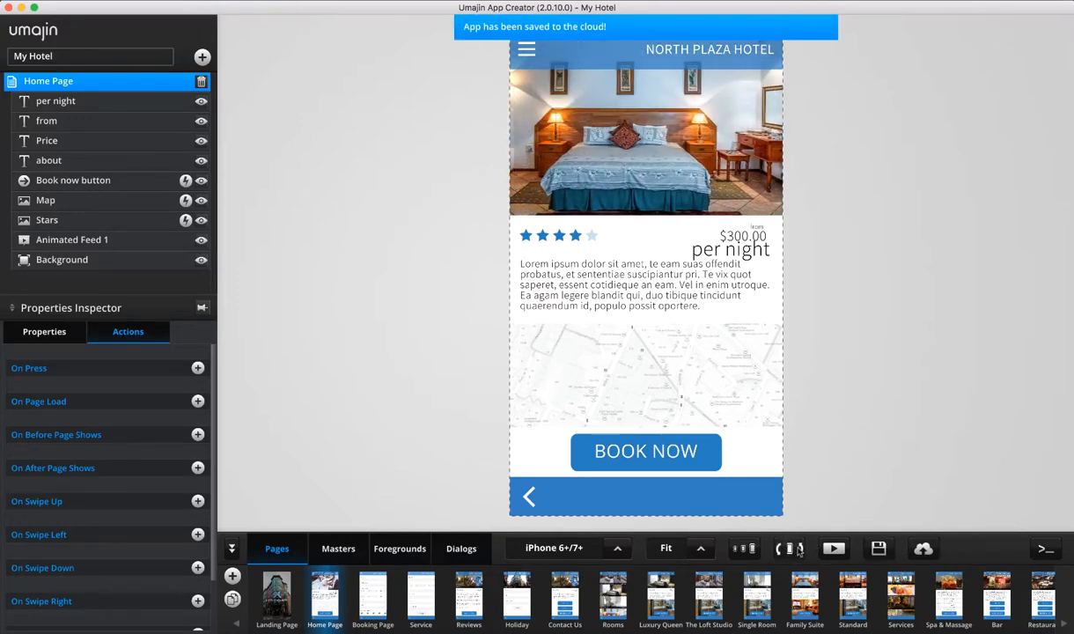
pyautogui.click(797, 549)
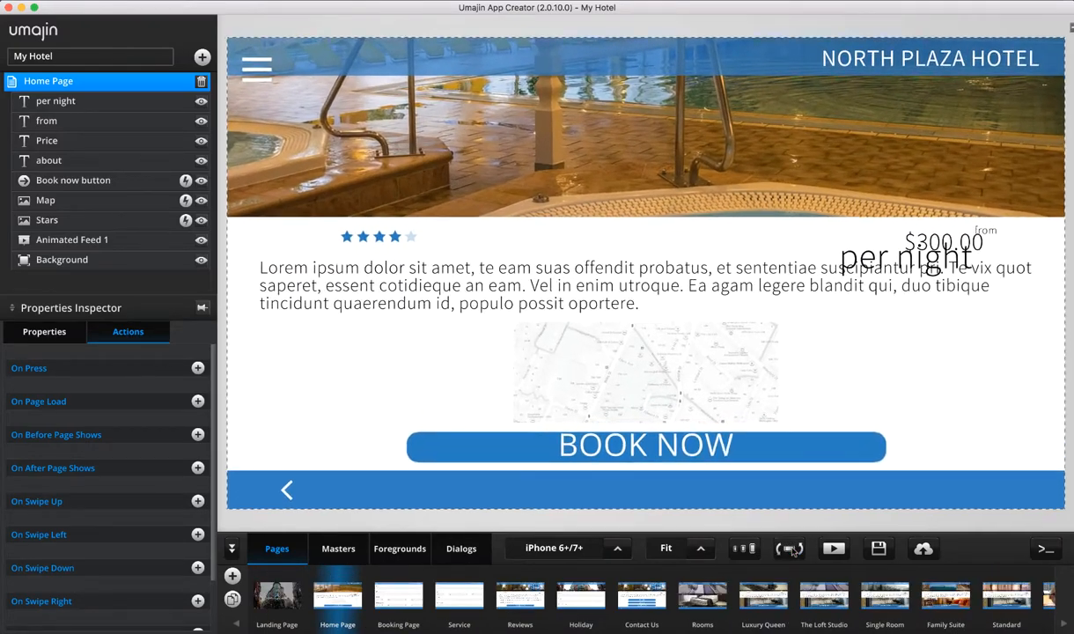
pyautogui.click(793, 550)
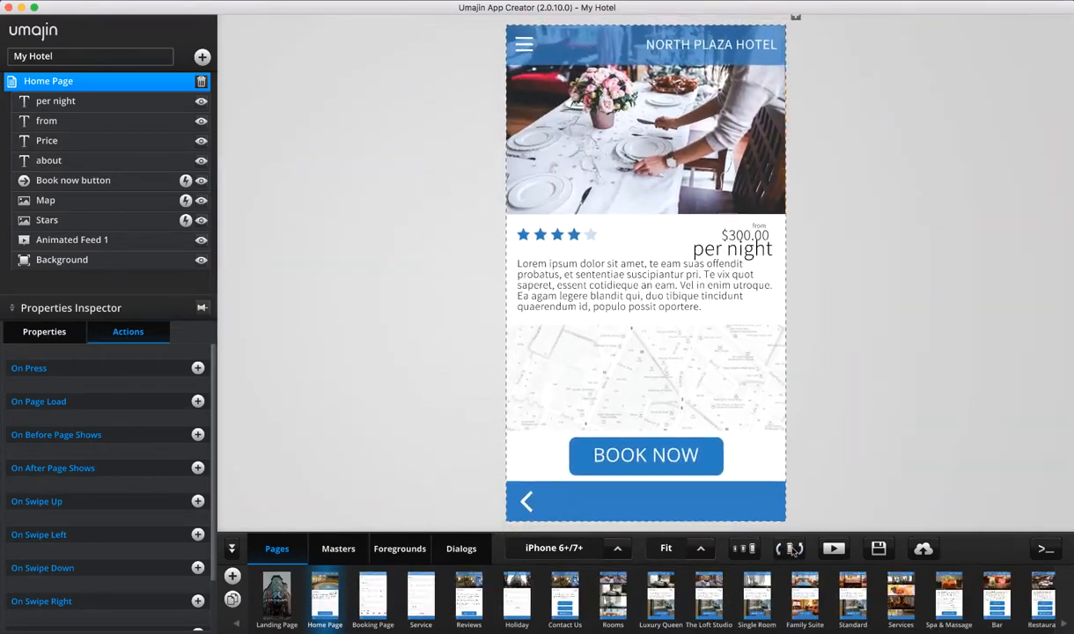
pyautogui.click(792, 550)
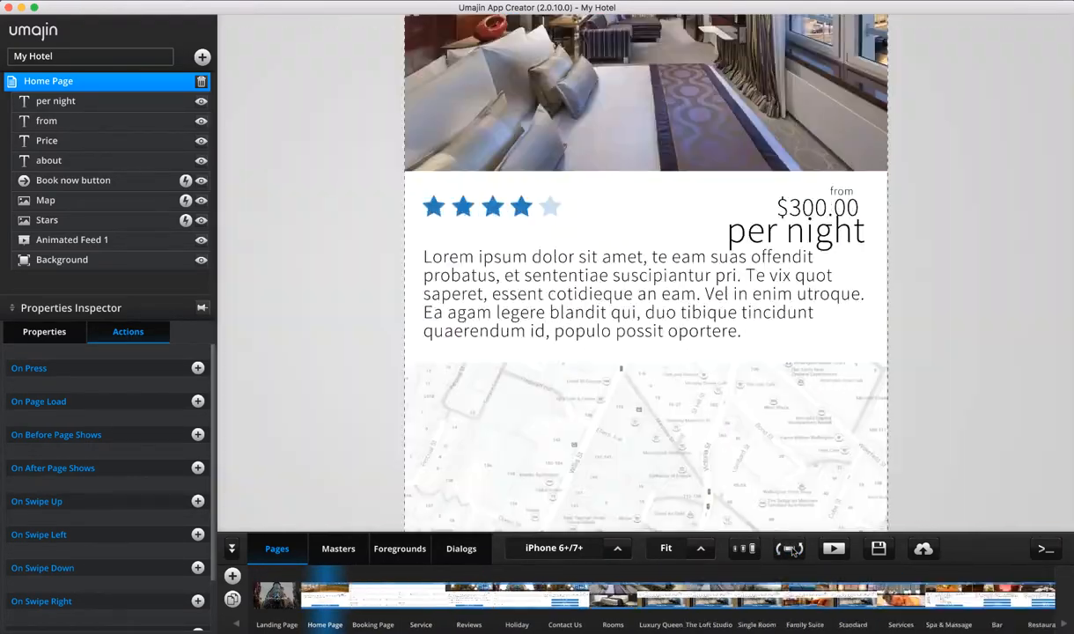
pyautogui.click(134, 1)
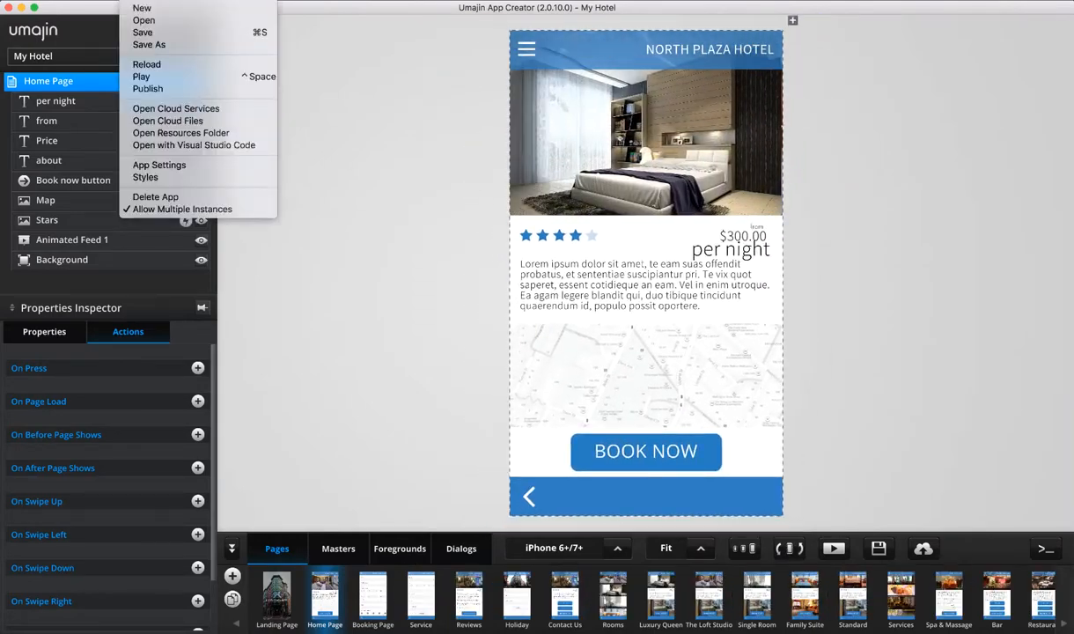
pyautogui.click(197, 165)
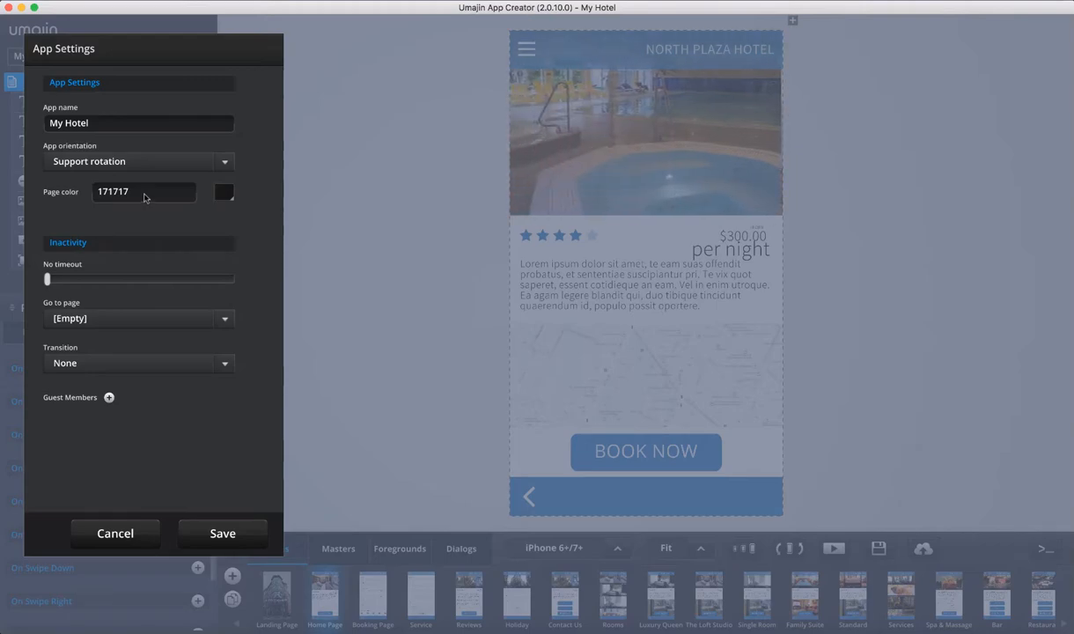
pyautogui.click(125, 530)
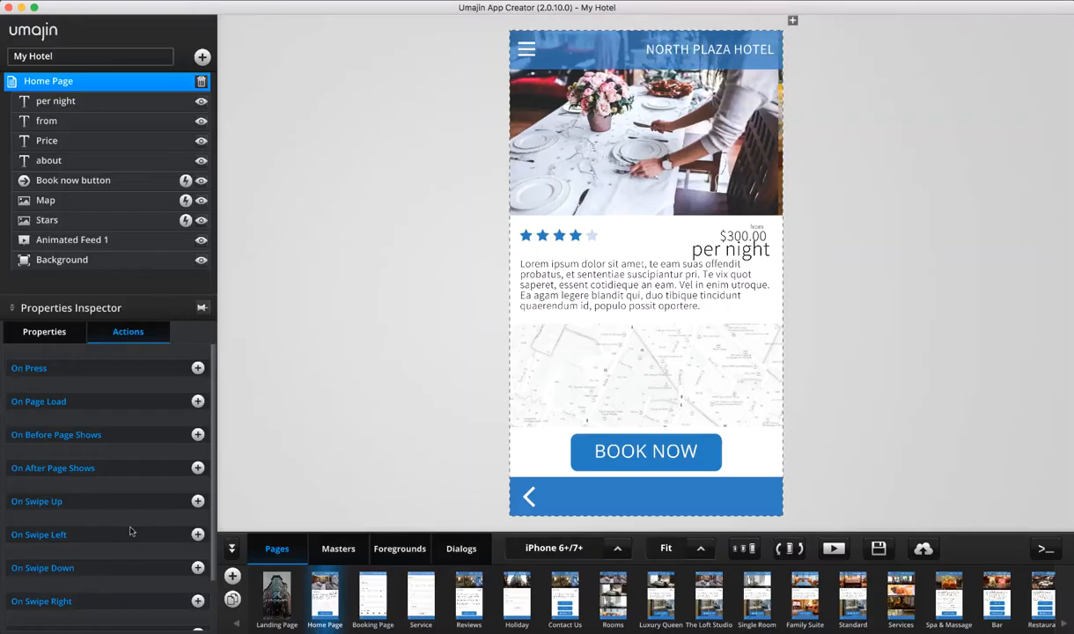
# Add a new blank page and save the app's page colour as red f60c0c
pyautogui.click(232, 575)
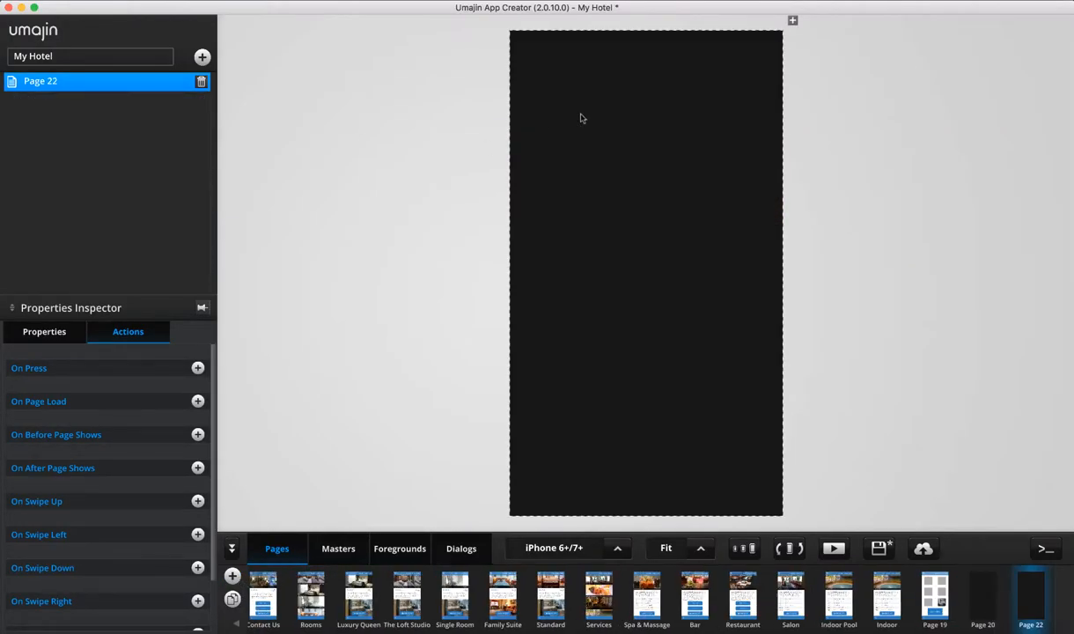
pyautogui.click(51, 1)
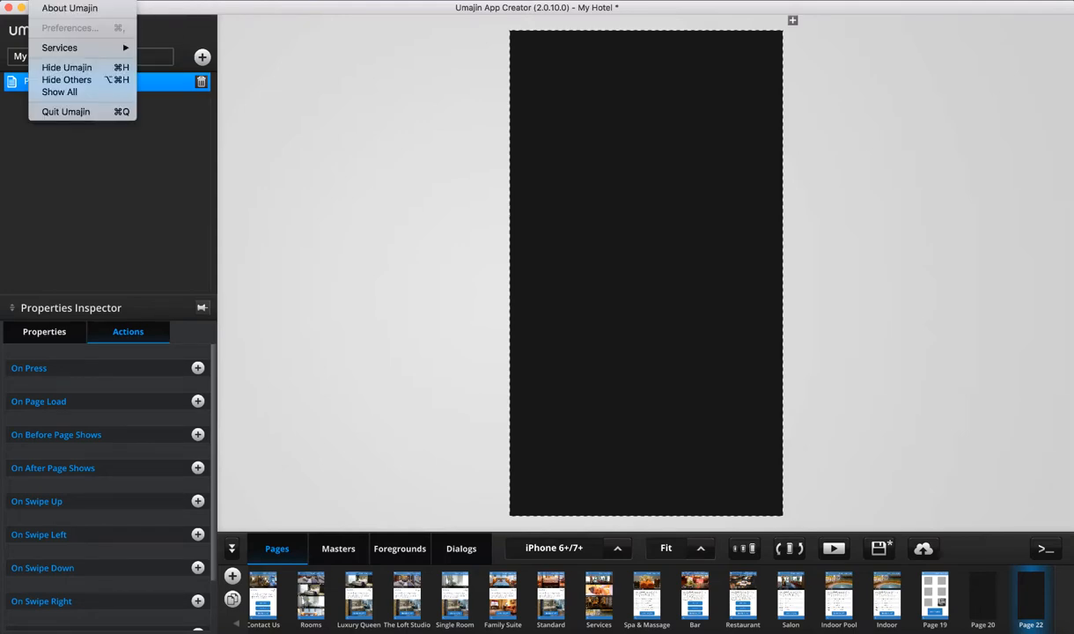
pyautogui.moveTo(136, 7)
pyautogui.click(171, 161)
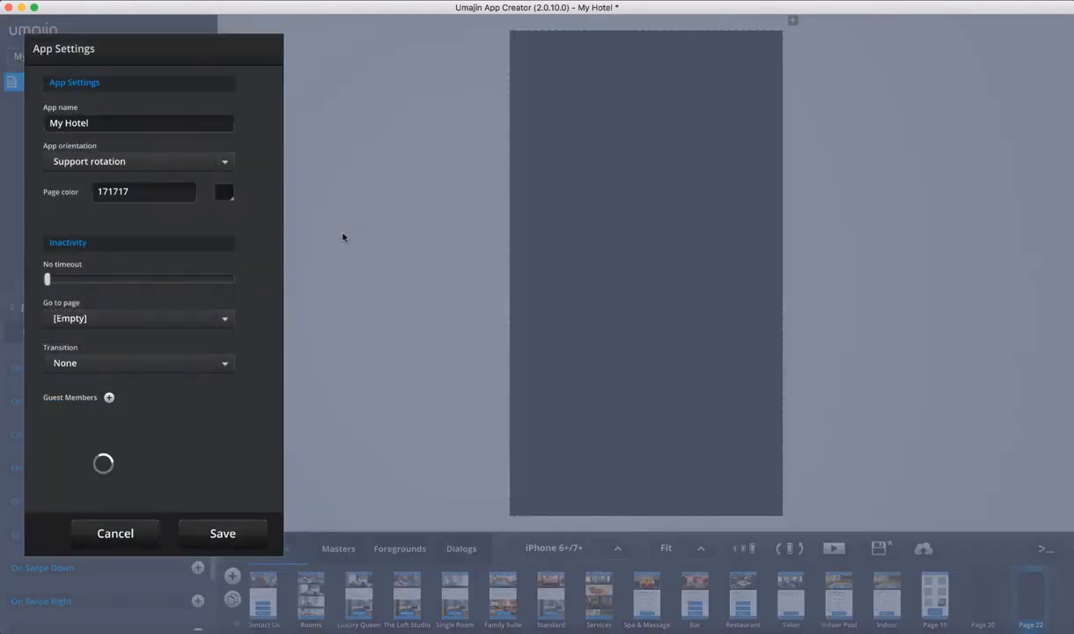
pyautogui.click(224, 192)
pyautogui.click(188, 230)
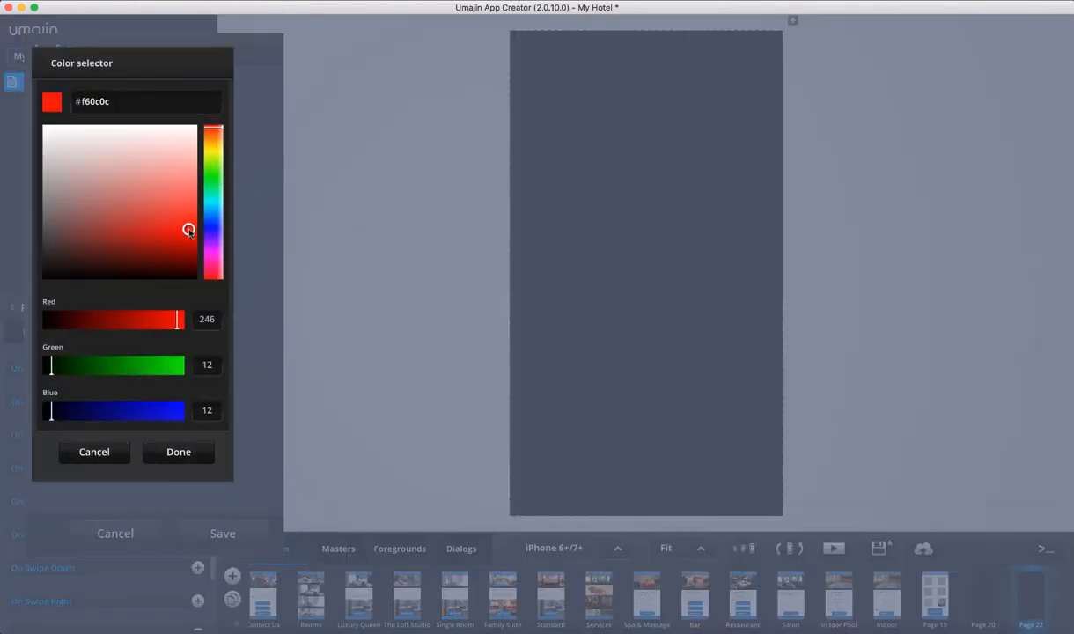
pyautogui.click(179, 449)
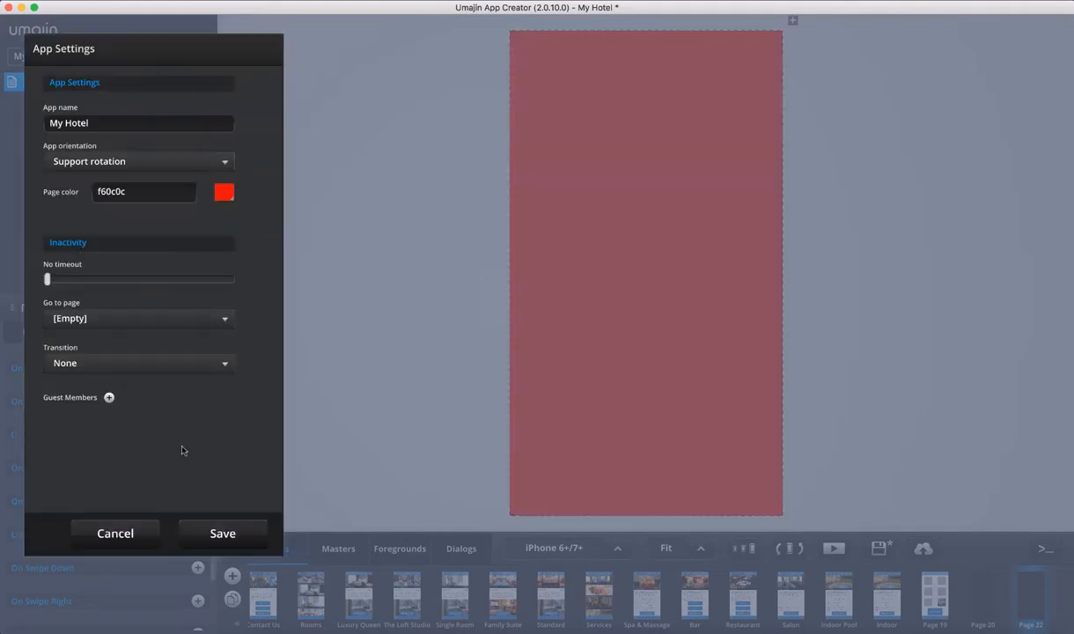
pyautogui.click(258, 534)
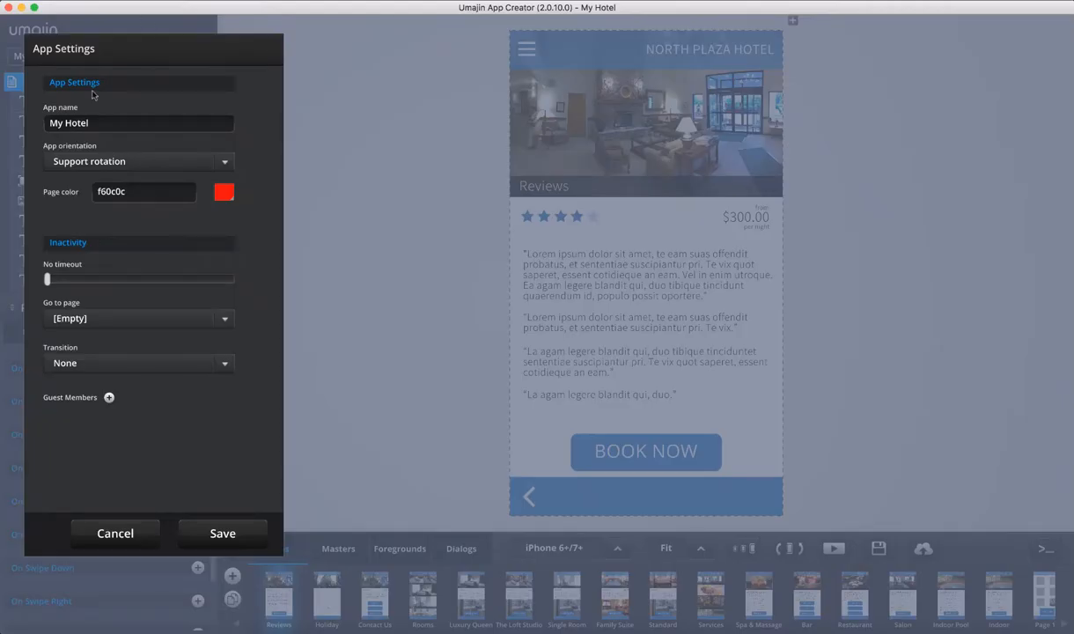
# Try inactivity timeouts of 30, 45 and 90 seconds, then turn the timeout off
pyautogui.moveTo(47, 278)
pyautogui.mouseDown()
pyautogui.moveTo(89, 278)
pyautogui.moveTo(45, 278)
pyautogui.mouseUp()
pyautogui.moveTo(45, 279); pyautogui.dragTo(122, 279)
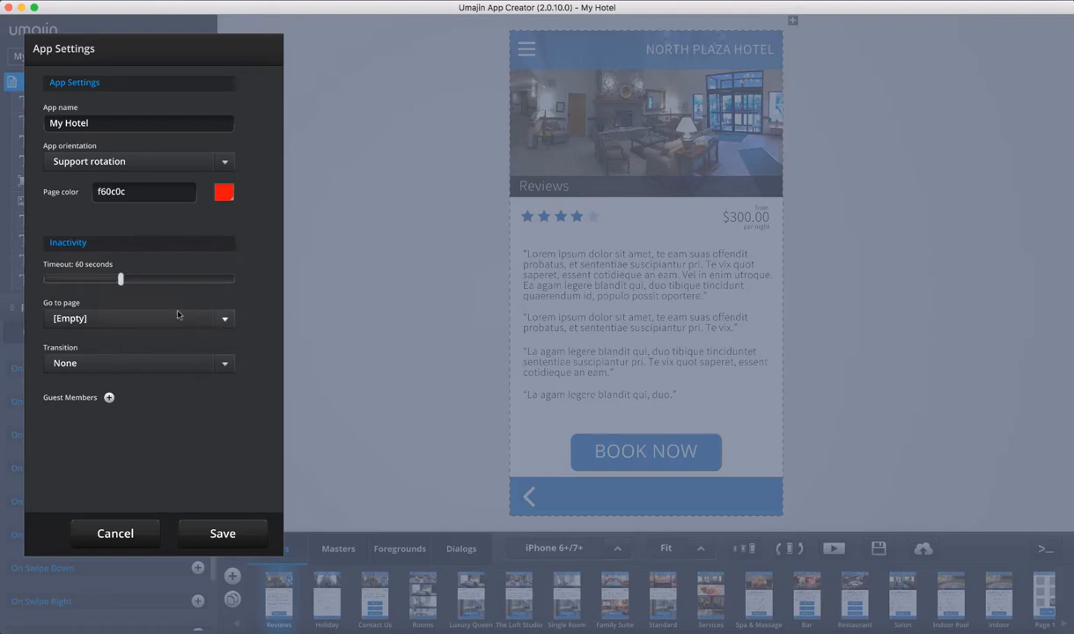
pyautogui.moveTo(121, 278)
pyautogui.mouseDown()
pyautogui.moveTo(155, 279)
pyautogui.moveTo(121, 278)
pyautogui.mouseUp()
pyautogui.click(229, 320)
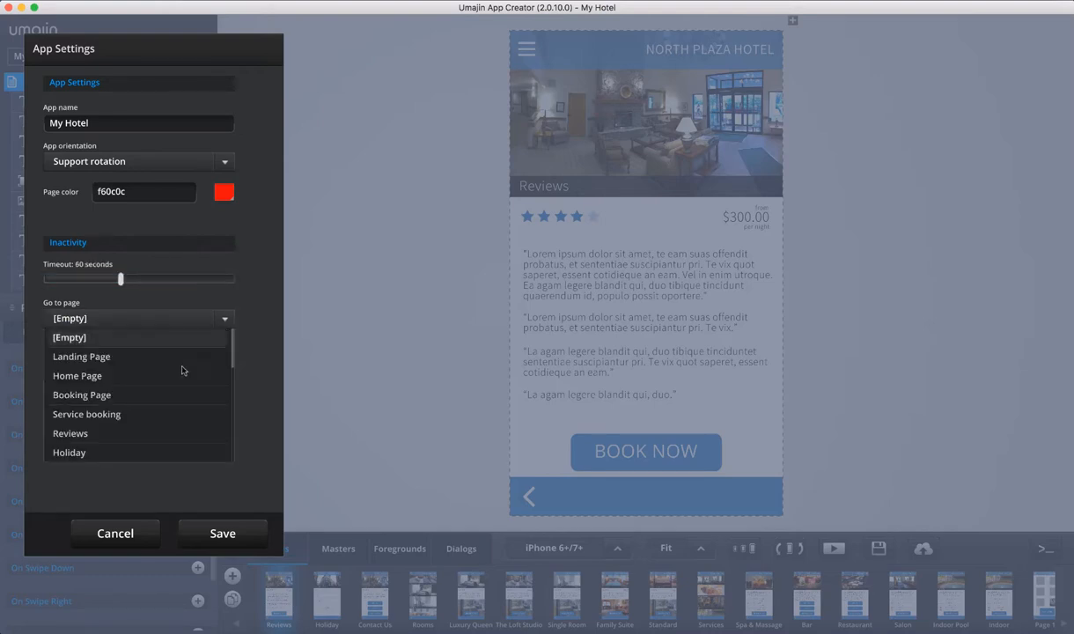
pyautogui.scroll(-5, 179, 396)
pyautogui.scroll(5, 179, 396)
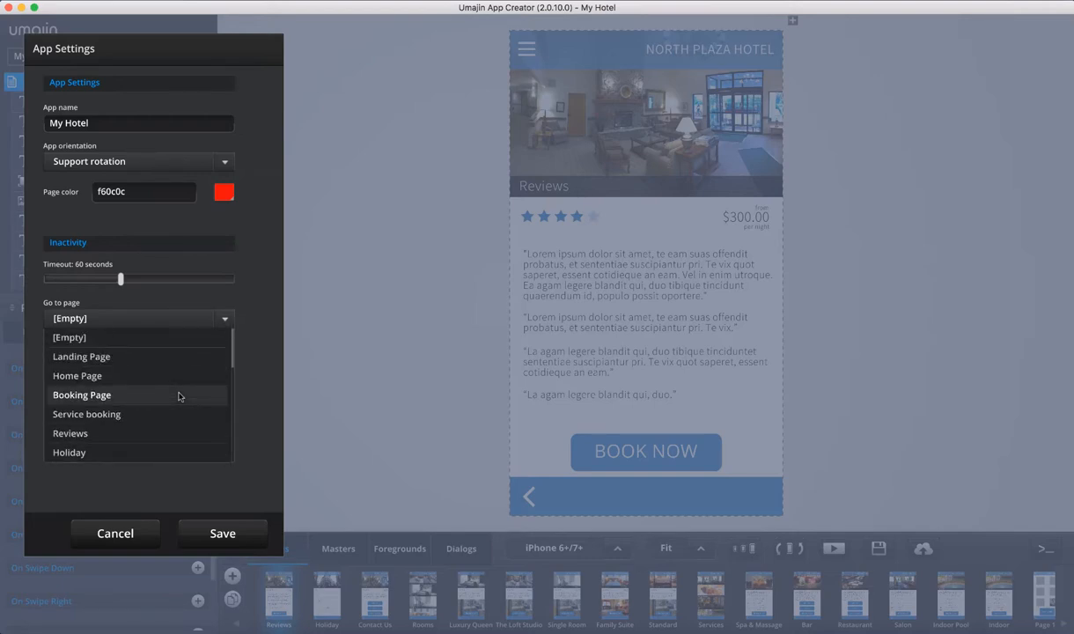
pyautogui.click(172, 269)
pyautogui.moveTo(125, 286); pyautogui.dragTo(41, 281)
# Send inactive users to the Landing Page, keeping the transition at None
pyautogui.click(226, 363)
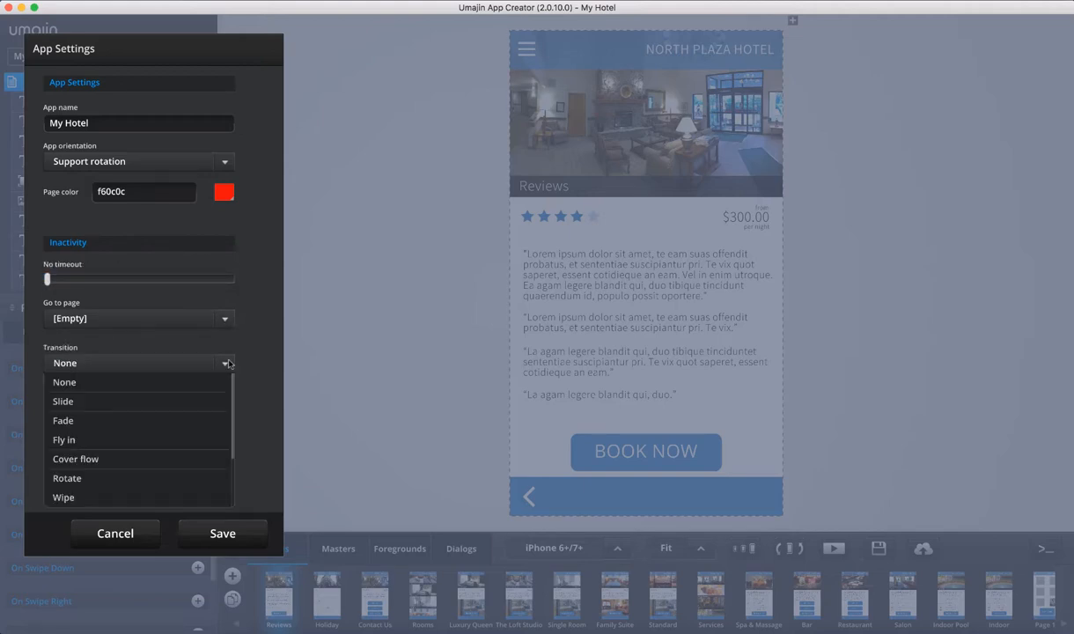
pyautogui.click(224, 322)
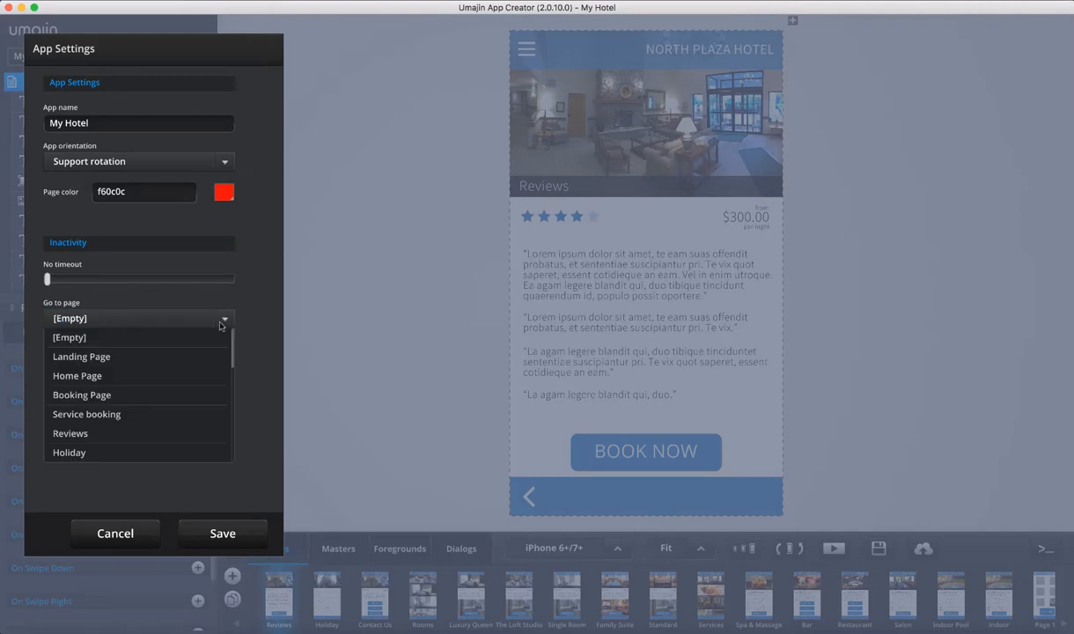
pyautogui.click(178, 341)
pyautogui.click(218, 364)
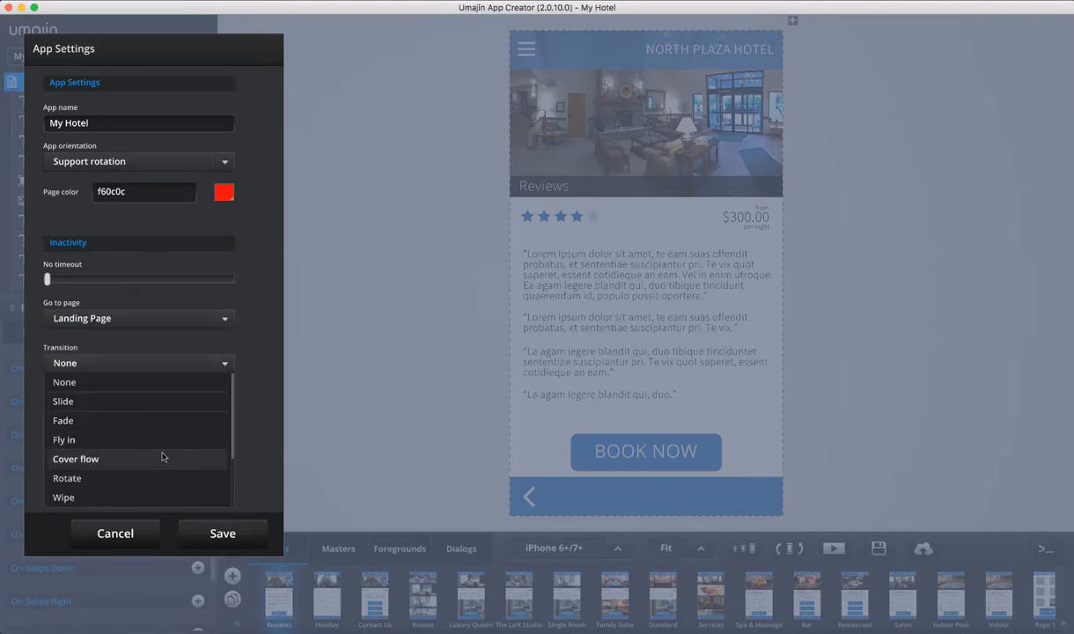
pyautogui.scroll(-2, 162, 457)
pyautogui.click(259, 257)
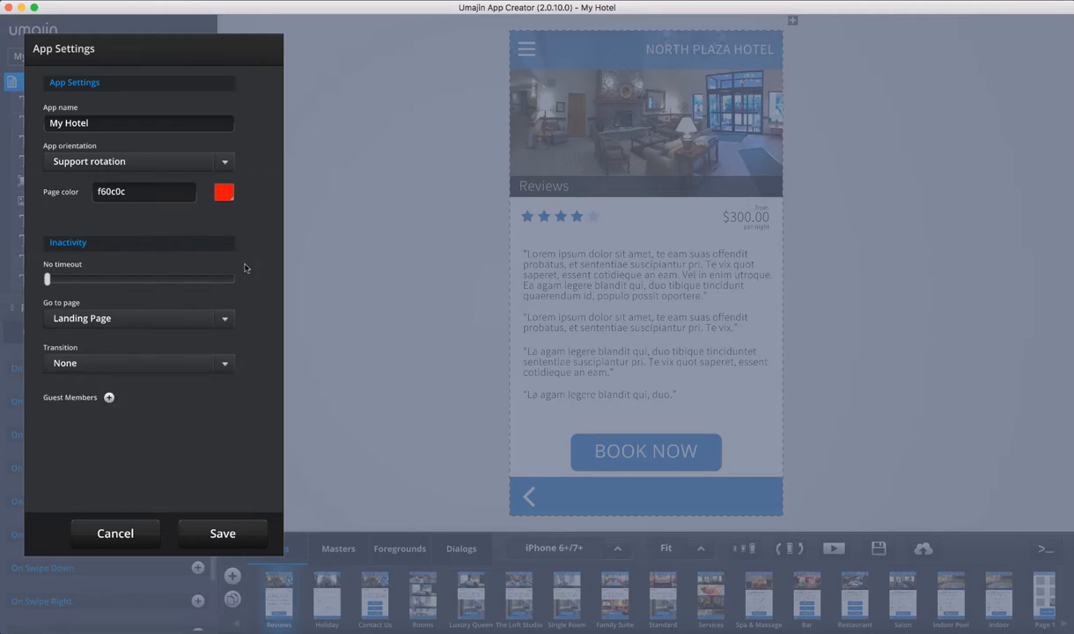
# Start inviting a guest member, then cancel the Invite Guest dialog
pyautogui.click(109, 399)
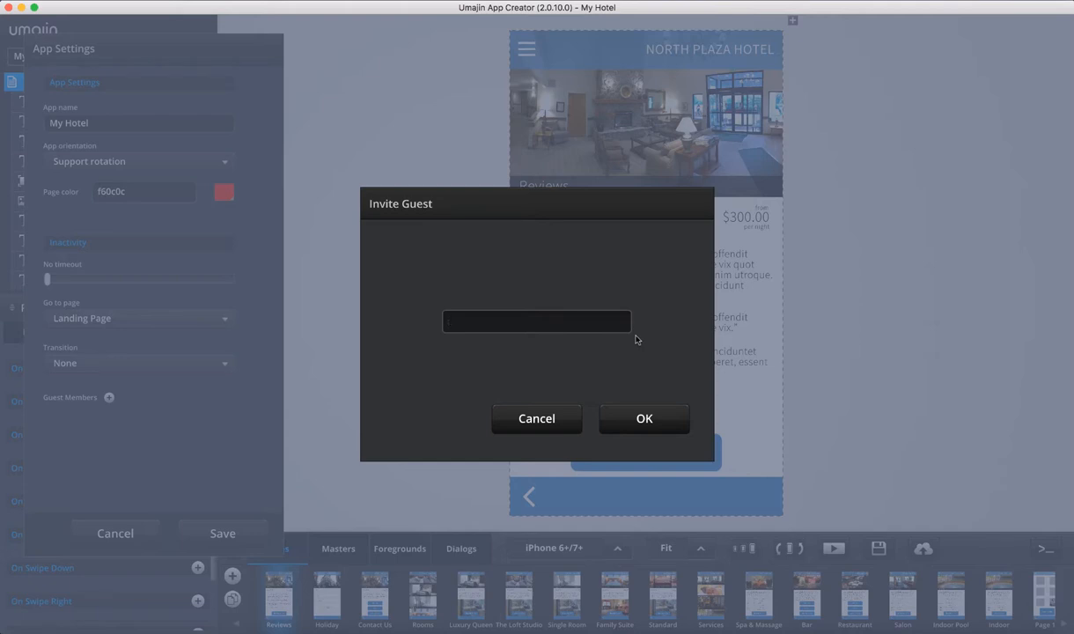
pyautogui.click(537, 419)
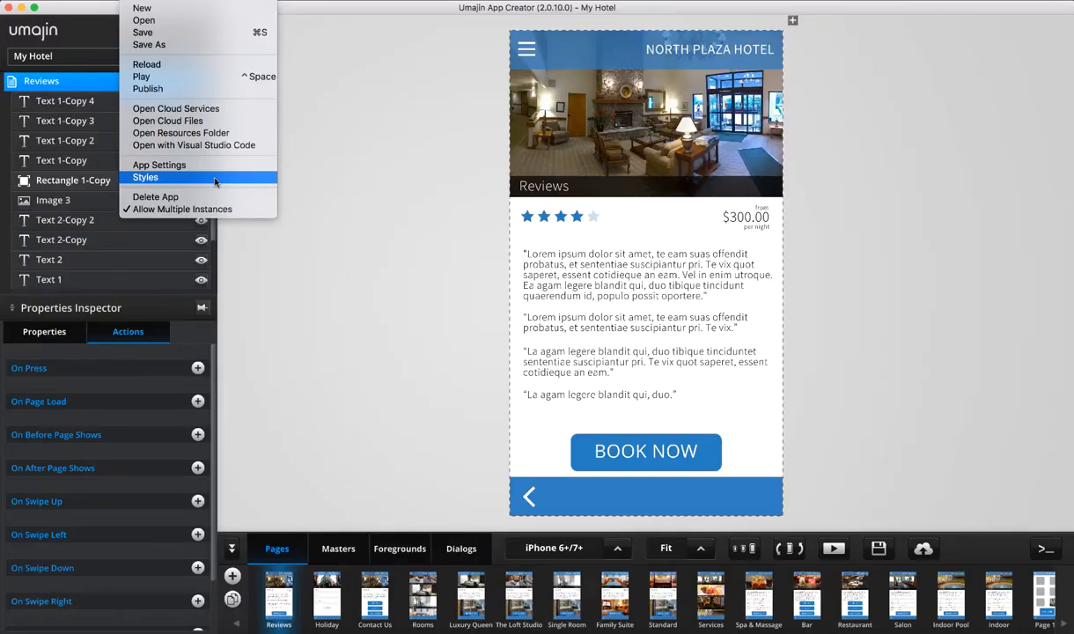
# Open the text styles panel beside the page, enlarge it, and add a new text style
pyautogui.click(214, 179)
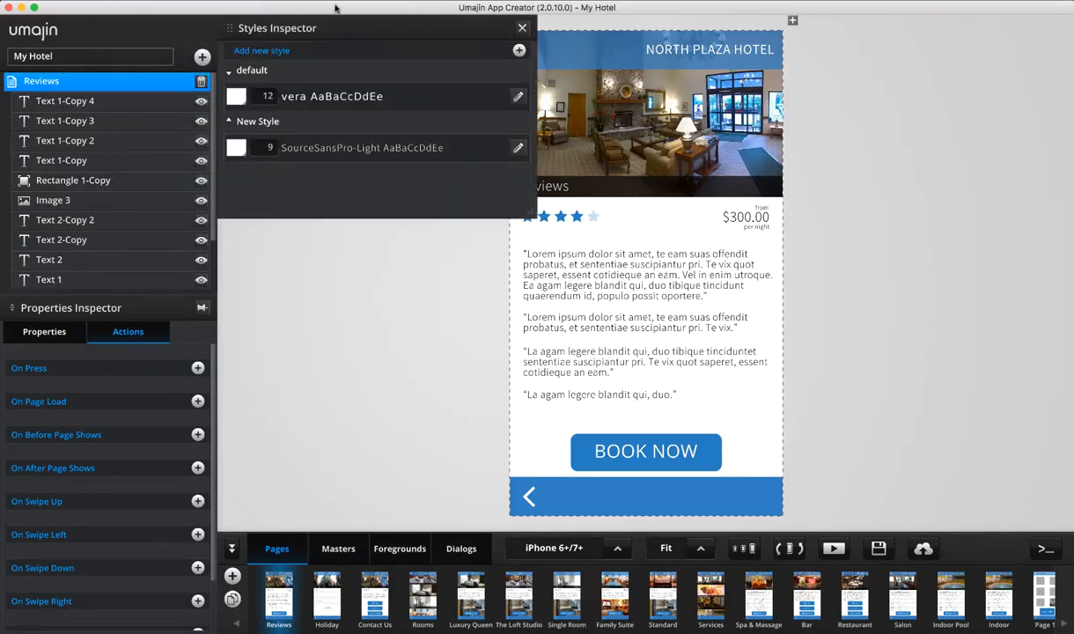
pyautogui.moveTo(335, 46); pyautogui.dragTo(376, 124)
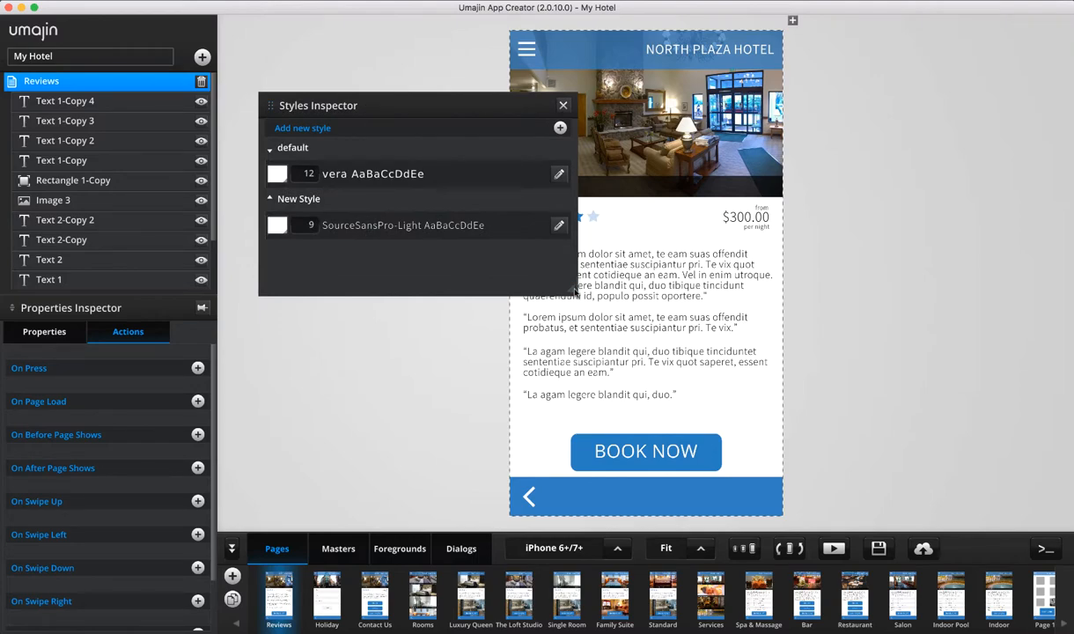
pyautogui.moveTo(577, 307); pyautogui.dragTo(698, 344)
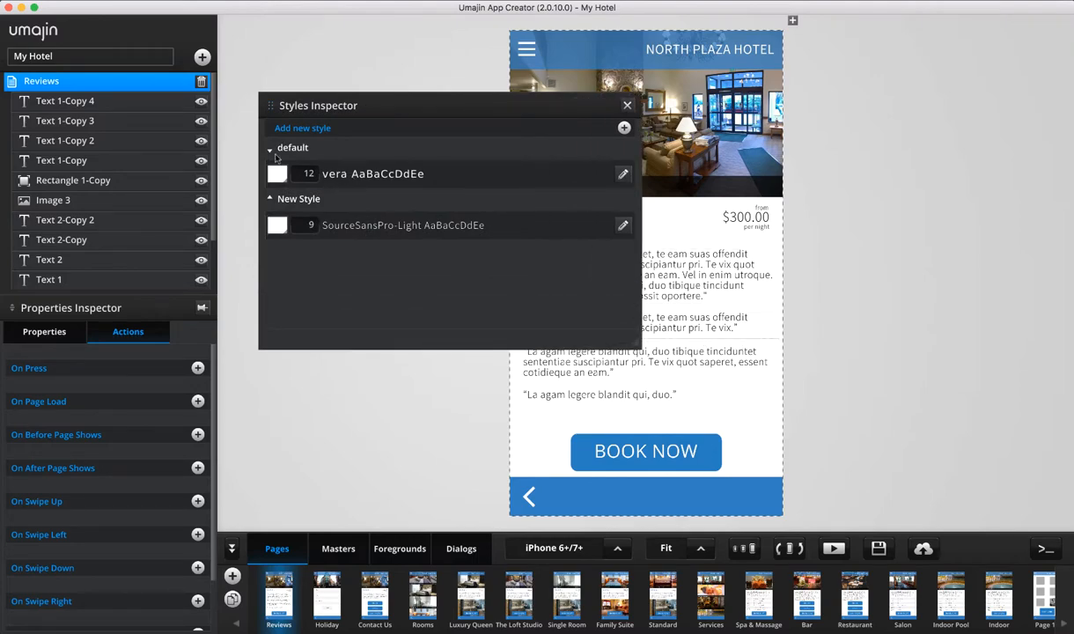
pyautogui.click(270, 151)
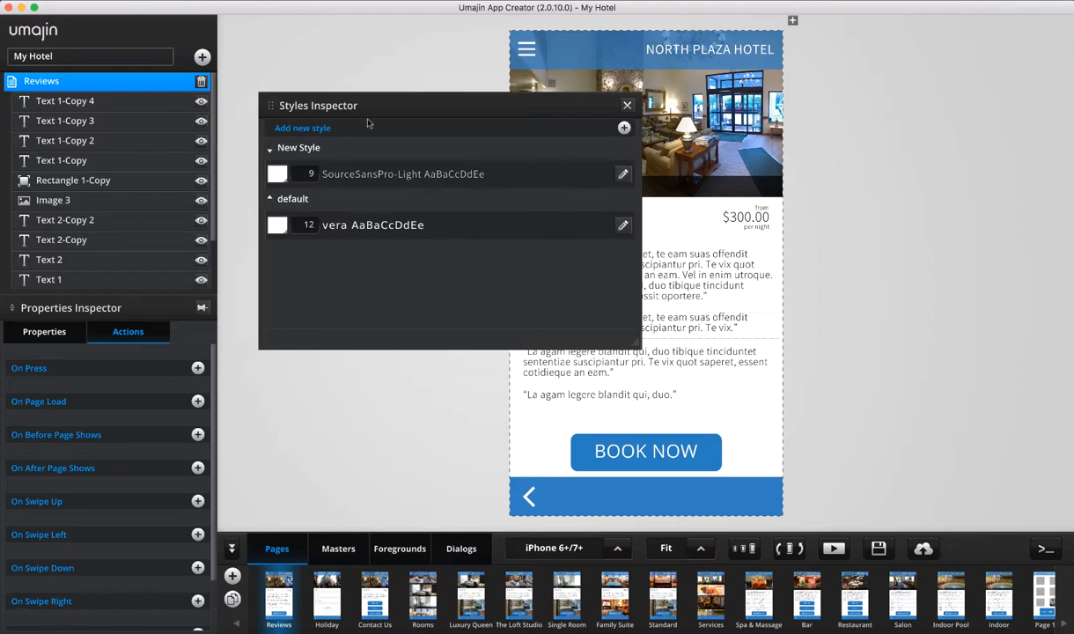
pyautogui.click(624, 127)
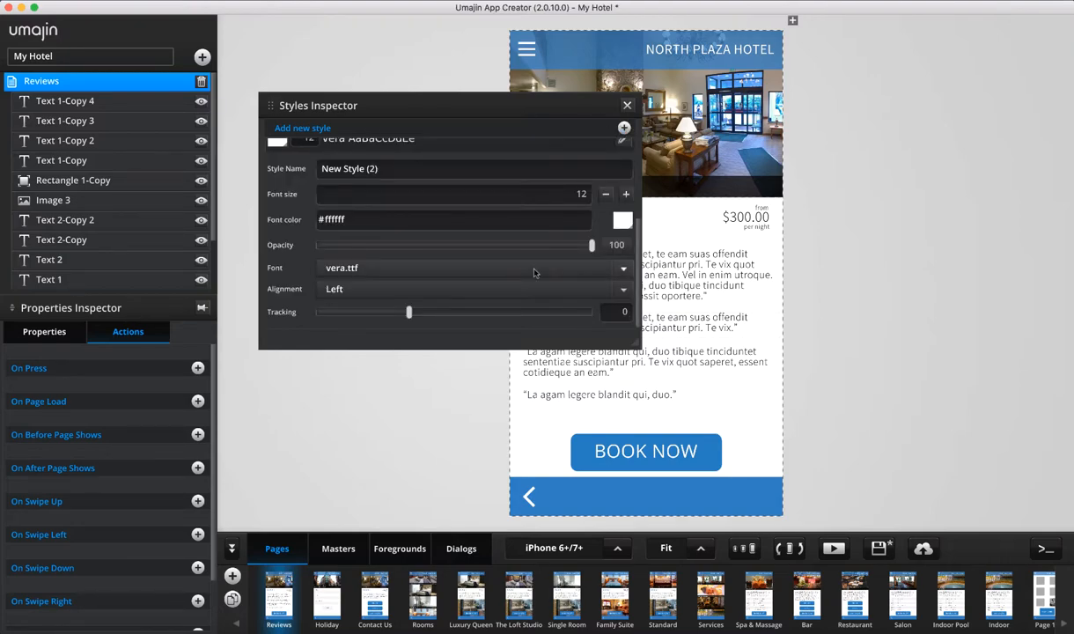
# Rename the new style to 'Daves Style' and set its font size to 20
pyautogui.scroll(3, 534, 273)
pyautogui.scroll(-3, 533, 273)
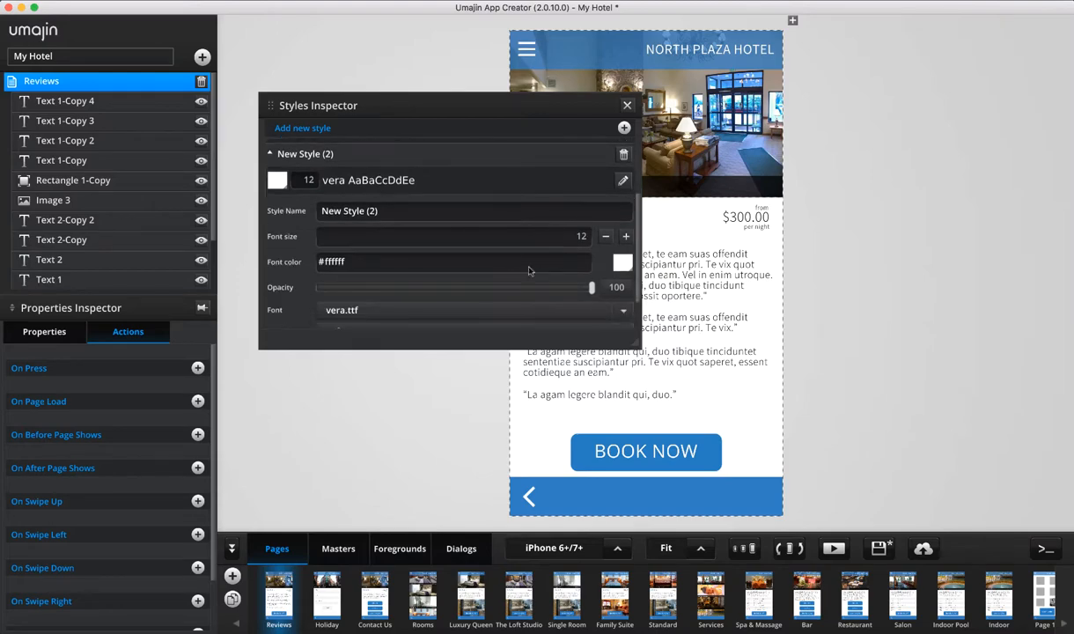
pyautogui.moveTo(420, 219); pyautogui.dragTo(253, 216)
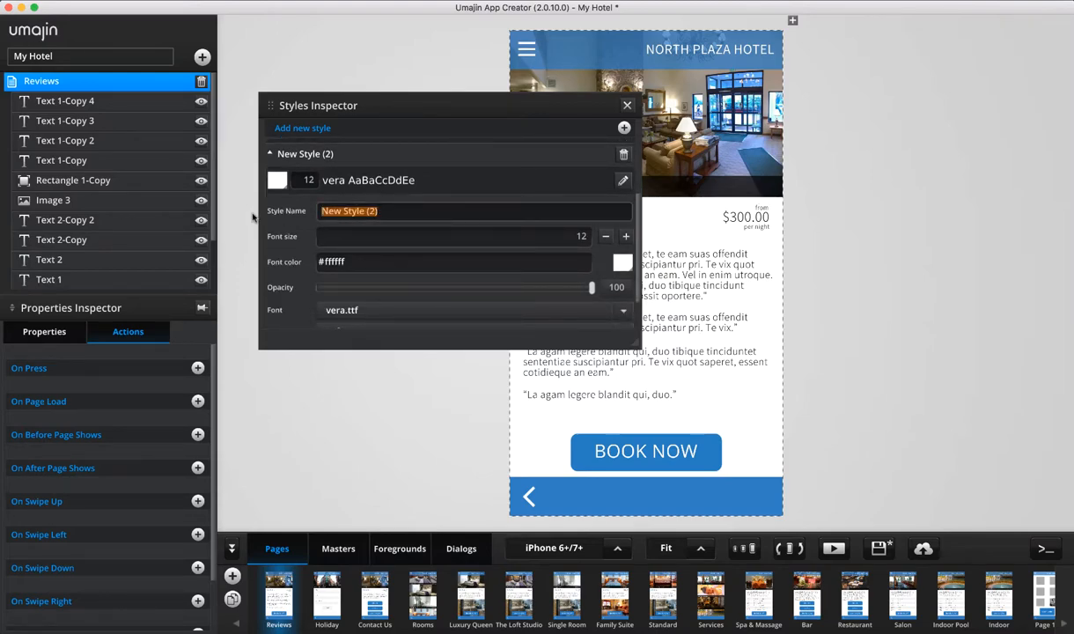
pyautogui.write('Daves Sty')
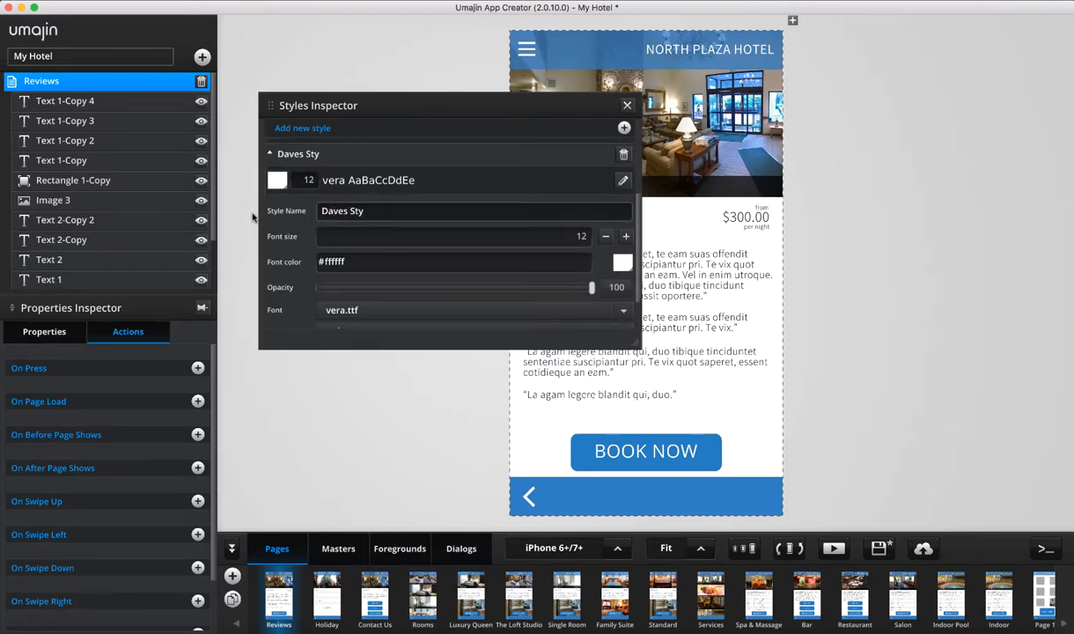
pyautogui.write('le')
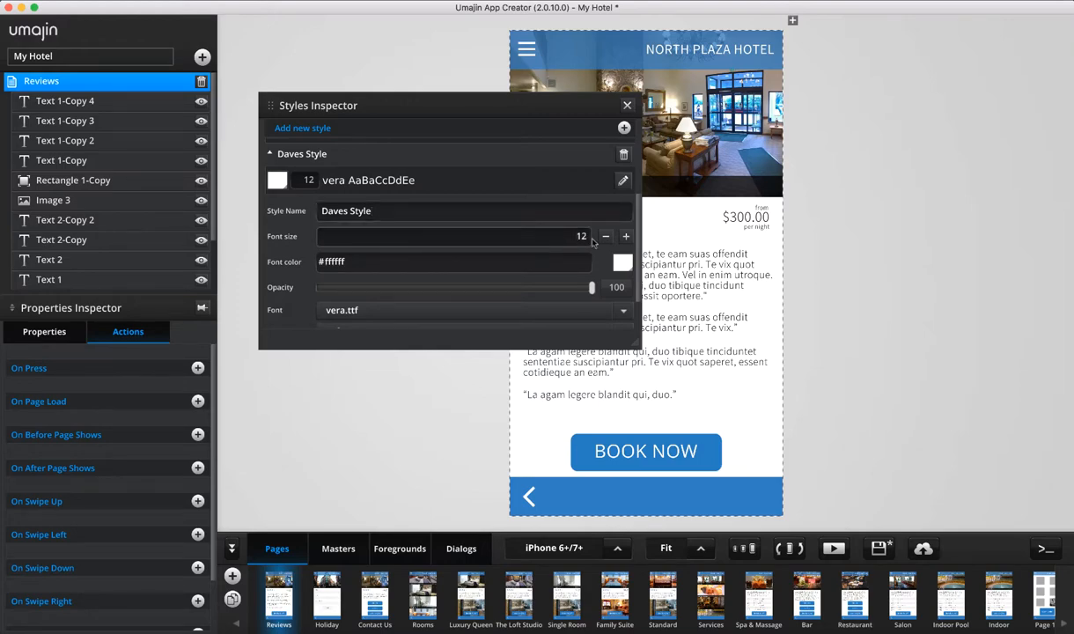
pyautogui.moveTo(569, 237); pyautogui.dragTo(608, 238)
pyautogui.write('20')
# Set the Daves Style font colour to red #ff0505
pyautogui.click(622, 262)
pyautogui.click(141, 186)
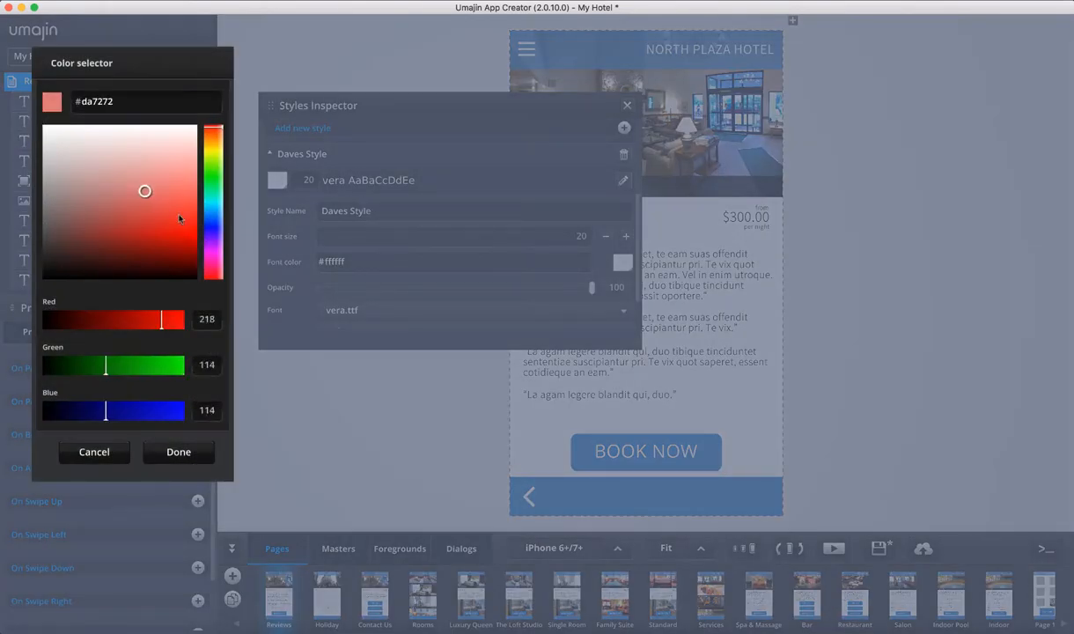
pyautogui.click(195, 227)
pyautogui.click(176, 450)
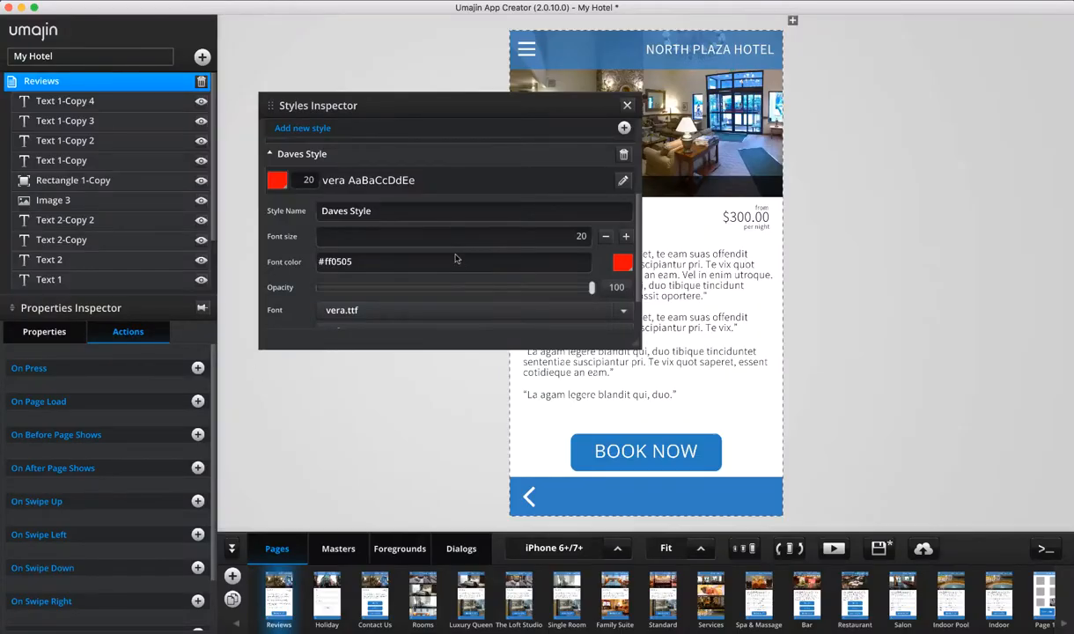
pyautogui.moveTo(593, 288)
pyautogui.mouseDown()
pyautogui.moveTo(412, 287)
pyautogui.moveTo(597, 288)
pyautogui.mouseUp()
# Give Daves Style the SourceSansPro-SemiboldIt.otf font and centre alignment
pyautogui.click(622, 310)
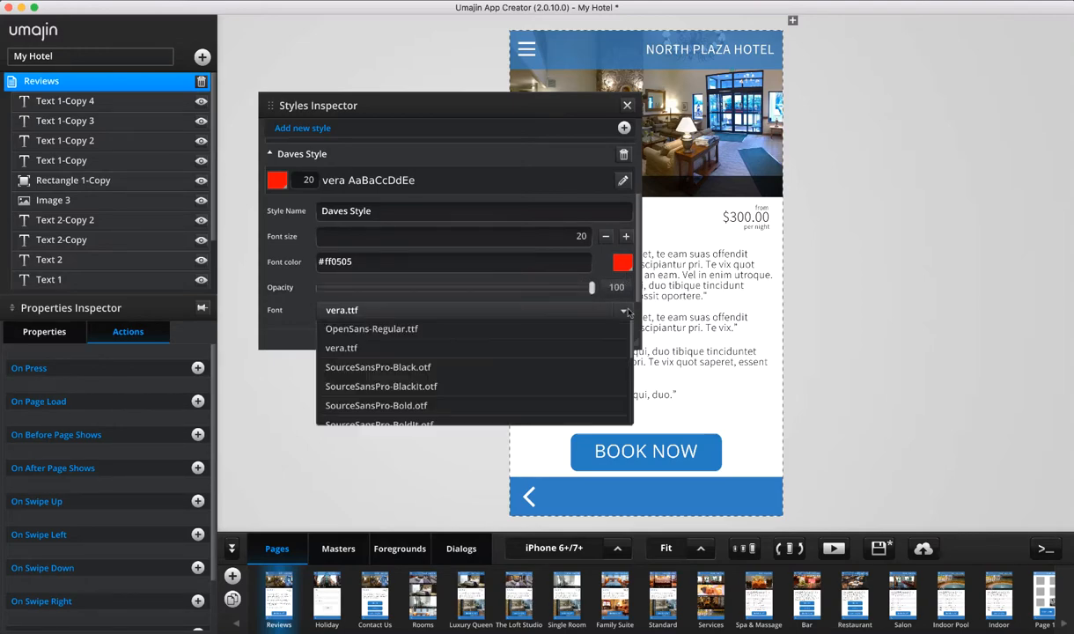
pyautogui.scroll(-5, 479, 380)
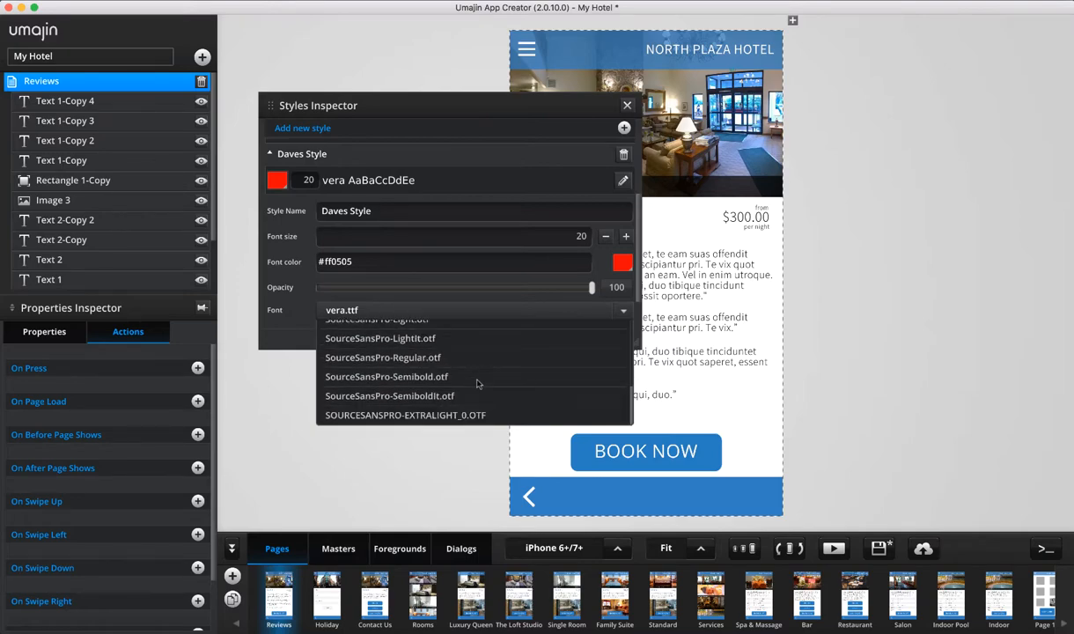
pyautogui.click(432, 395)
pyautogui.scroll(-1, 490, 281)
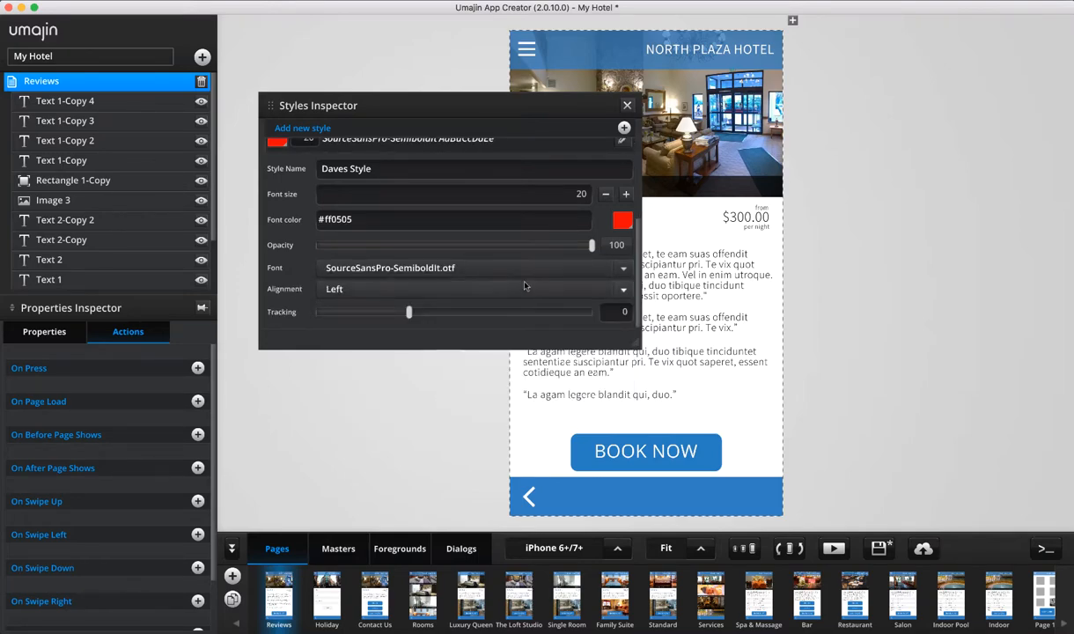
pyautogui.click(524, 287)
pyautogui.click(494, 329)
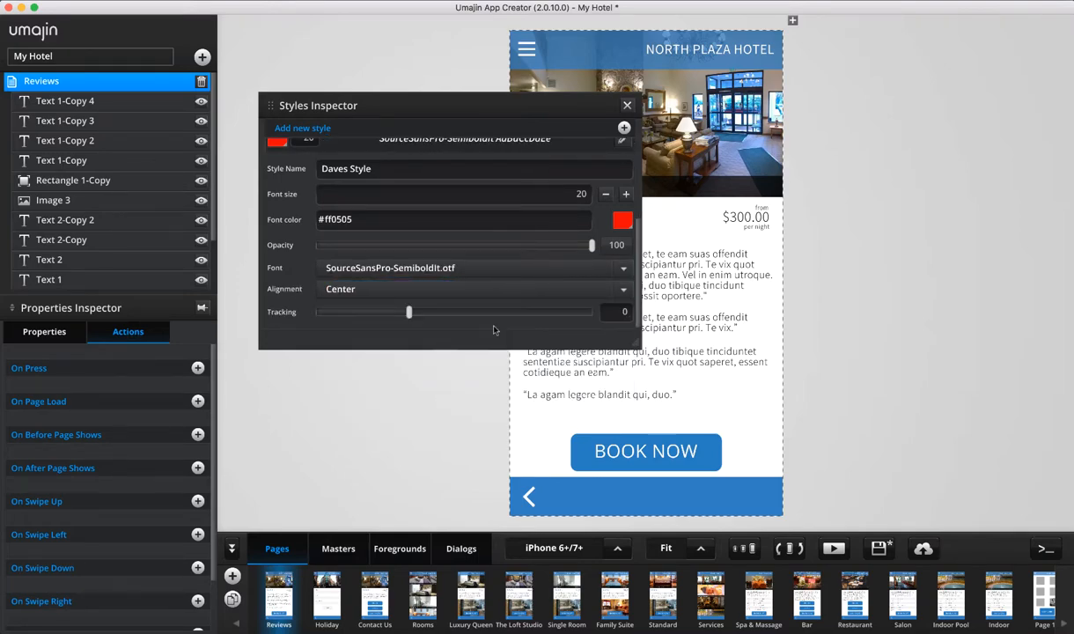
pyautogui.scroll(3, 532, 236)
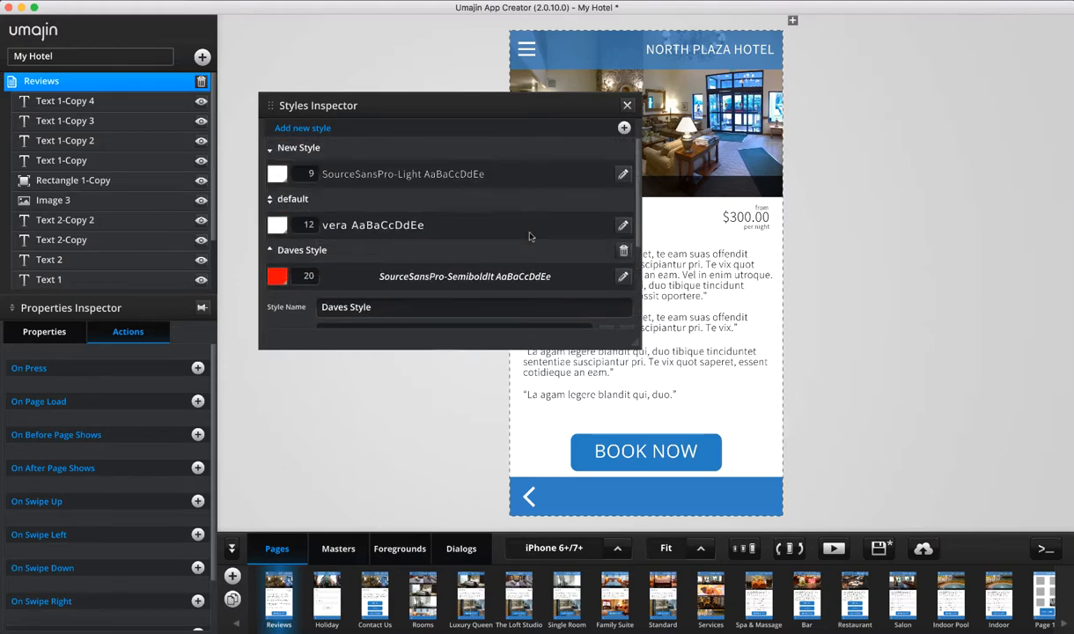
pyautogui.scroll(-2, 531, 236)
pyautogui.scroll(1, 422, 200)
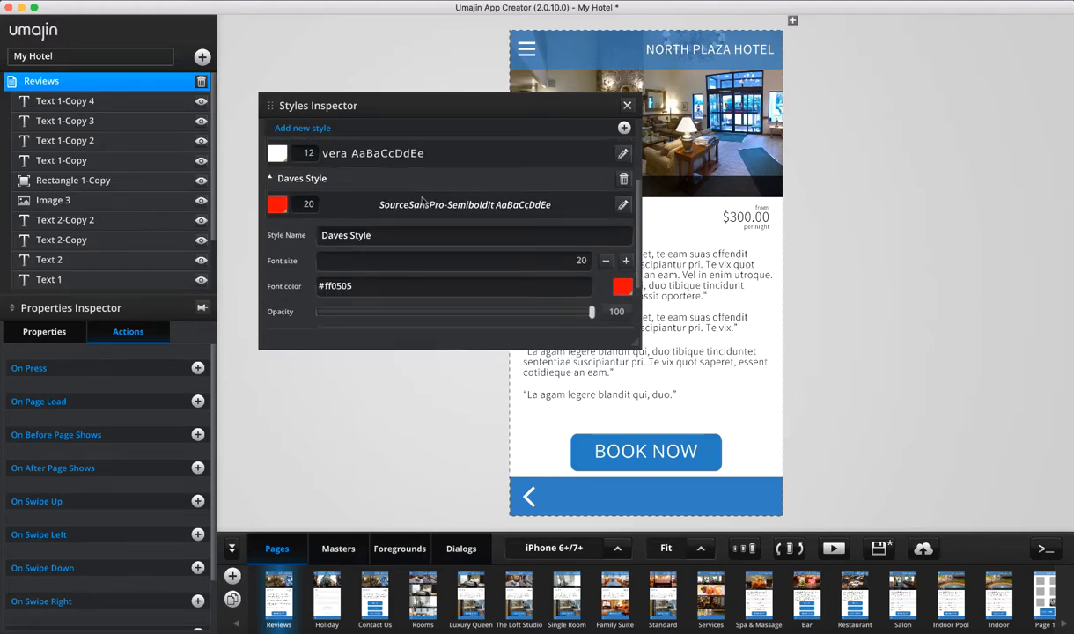
# Close the styles panel and add a thin text box above BOOK NOW on the Reviews page
pyautogui.click(627, 105)
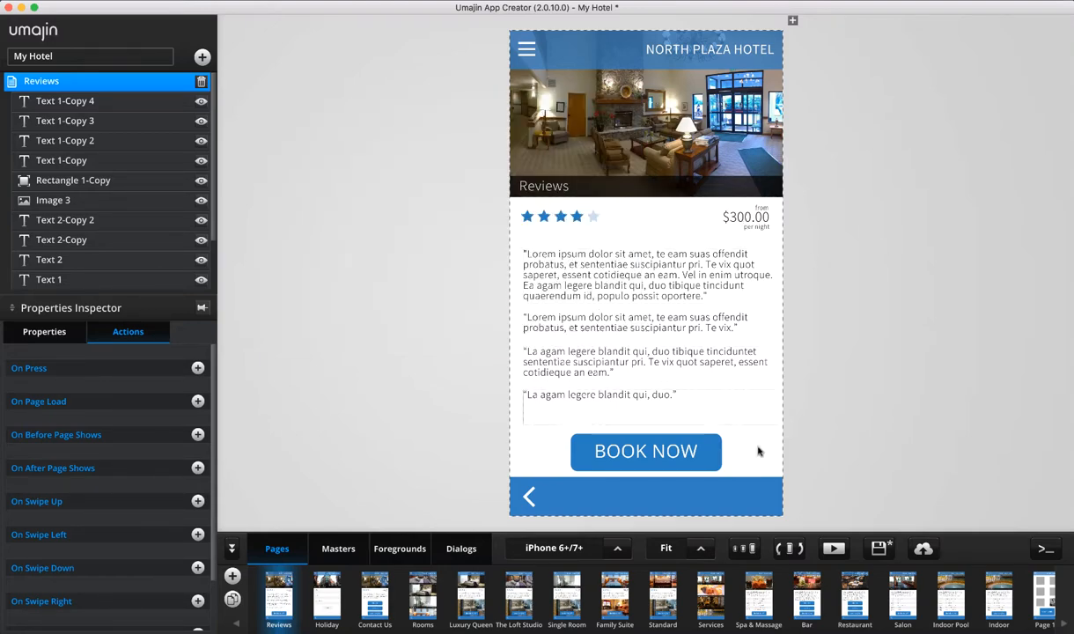
pyautogui.click(201, 55)
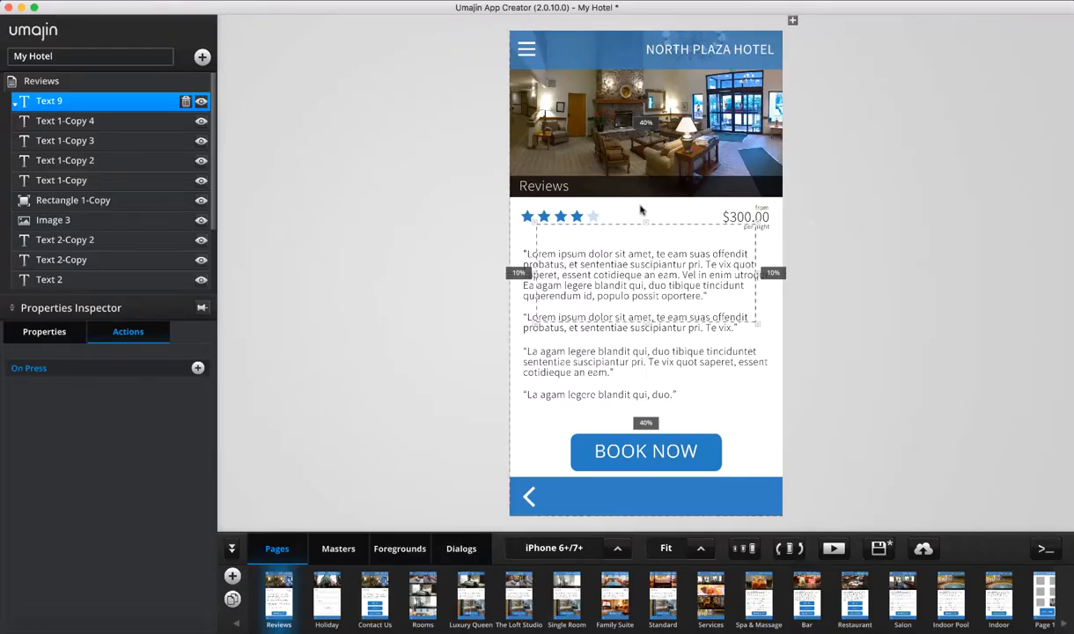
pyautogui.moveTo(620, 223)
pyautogui.mouseDown()
pyautogui.moveTo(654, 250)
pyautogui.moveTo(663, 300)
pyautogui.moveTo(633, 230)
pyautogui.mouseUp()
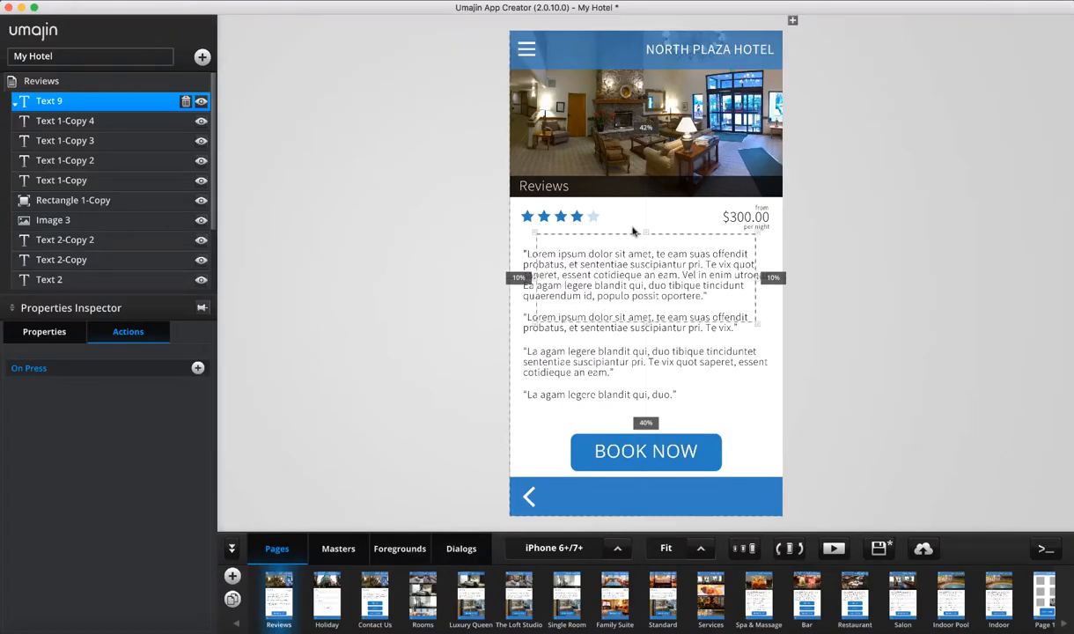
pyautogui.moveTo(646, 326); pyautogui.dragTo(540, 102)
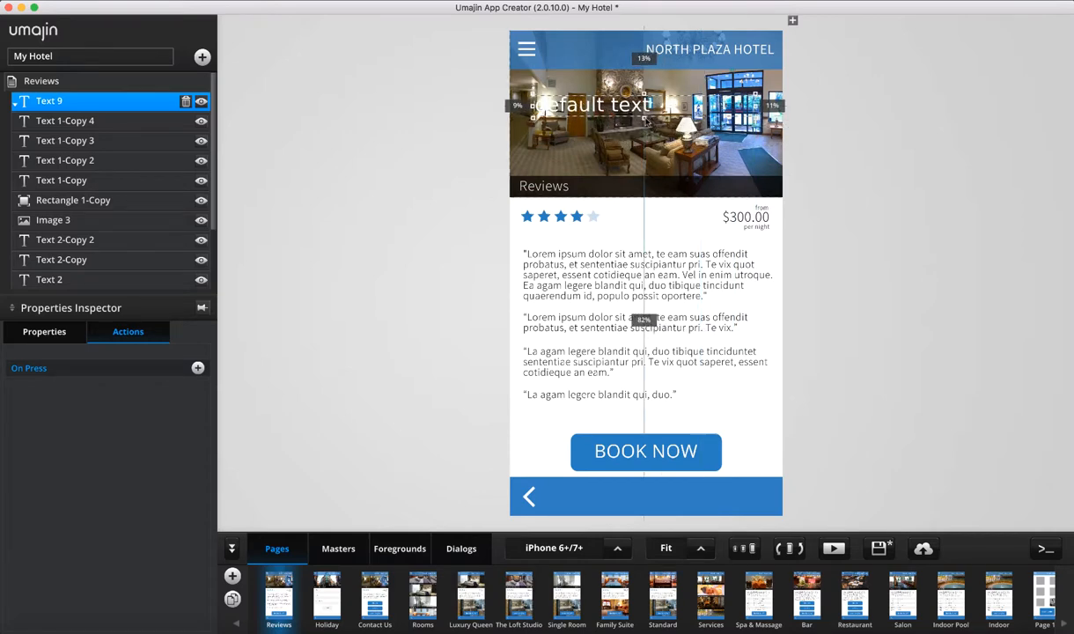
pyautogui.moveTo(647, 121); pyautogui.dragTo(735, 132)
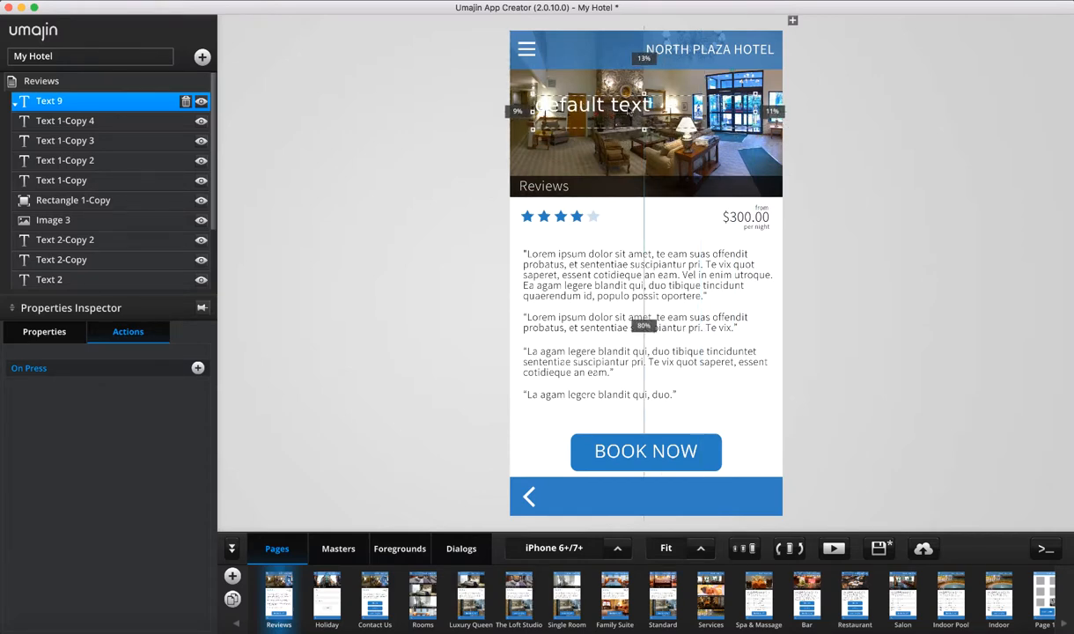
pyautogui.moveTo(608, 110)
pyautogui.mouseDown()
pyautogui.moveTo(600, 118)
pyautogui.moveTo(615, 129)
pyautogui.mouseUp()
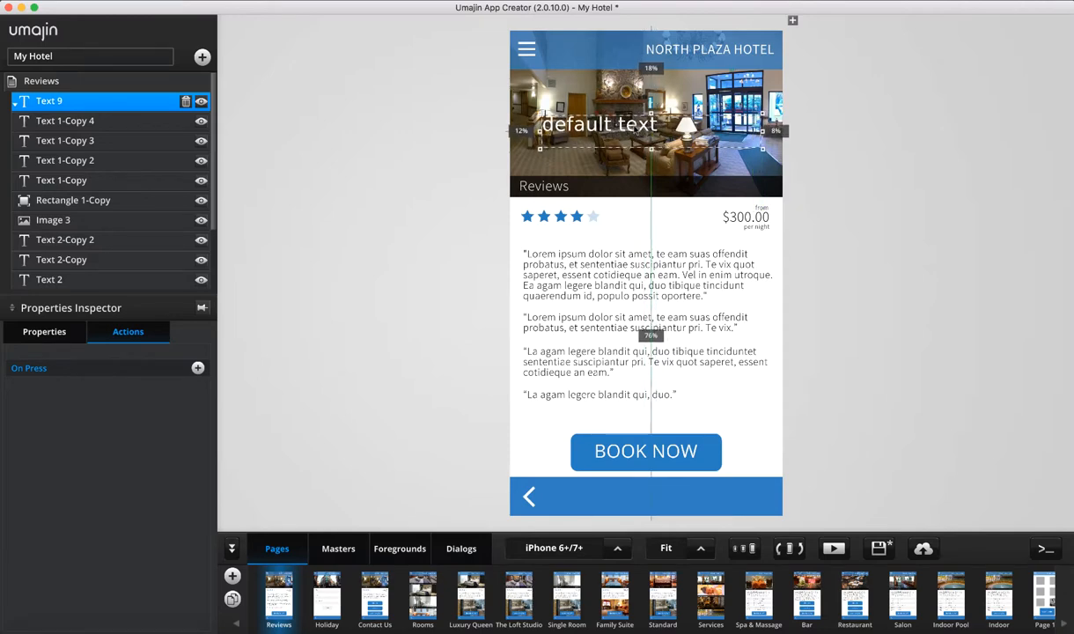
# Set the new text's base style to Daves Style, turning 'default text' red
pyautogui.click(26, 341)
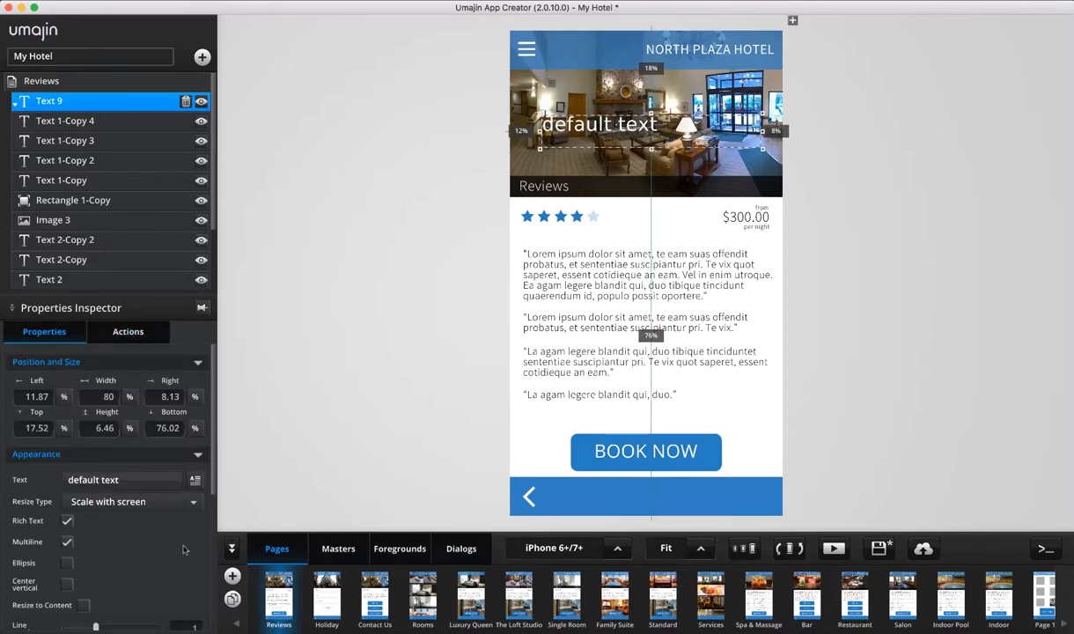
pyautogui.scroll(-5, 183, 550)
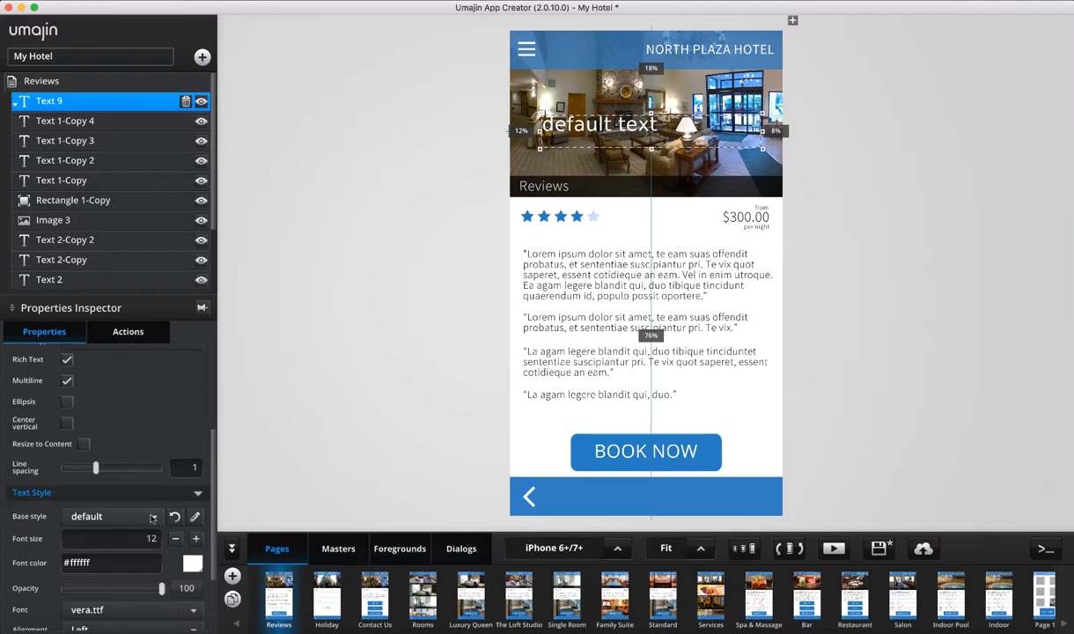
pyautogui.click(152, 520)
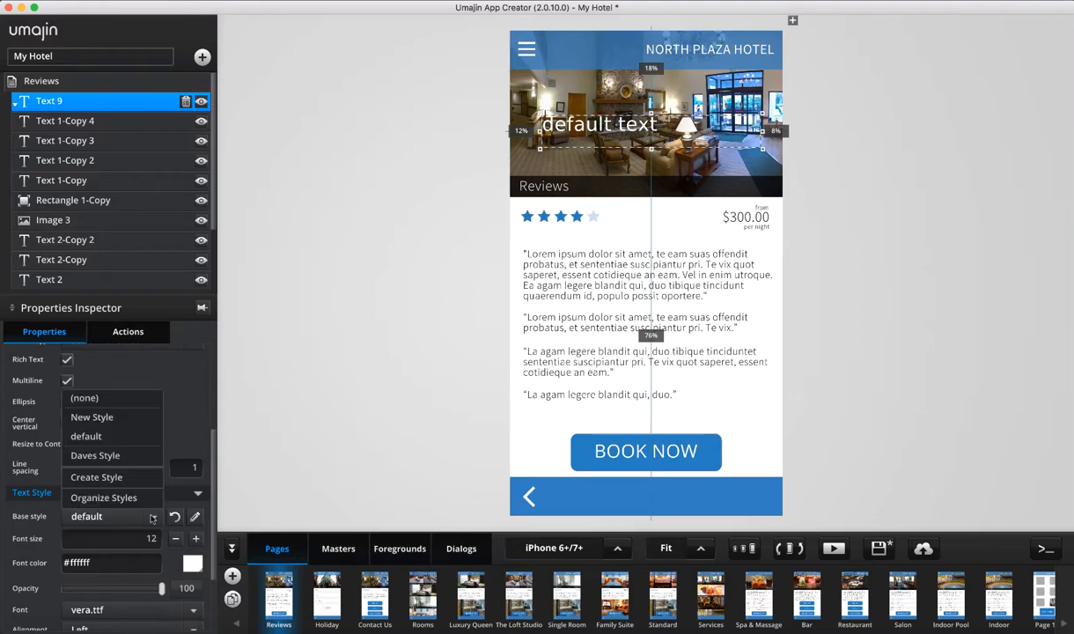
pyautogui.click(97, 456)
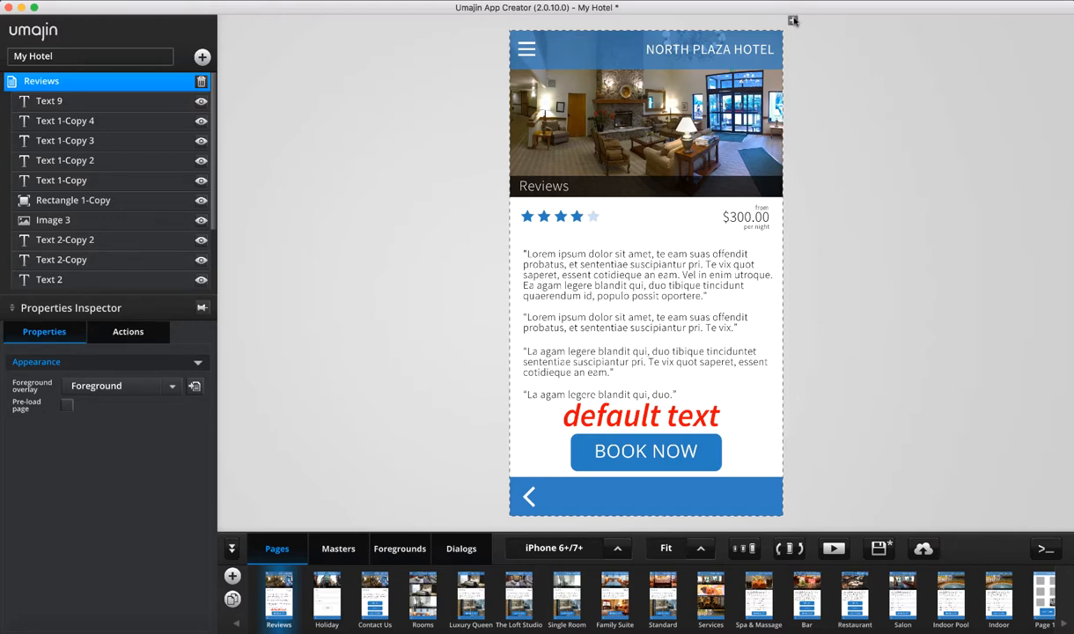
# Drag out horizontal guides below the banner and above the red text, plus left and right vertical guides
pyautogui.moveTo(794, 23); pyautogui.dragTo(863, 199)
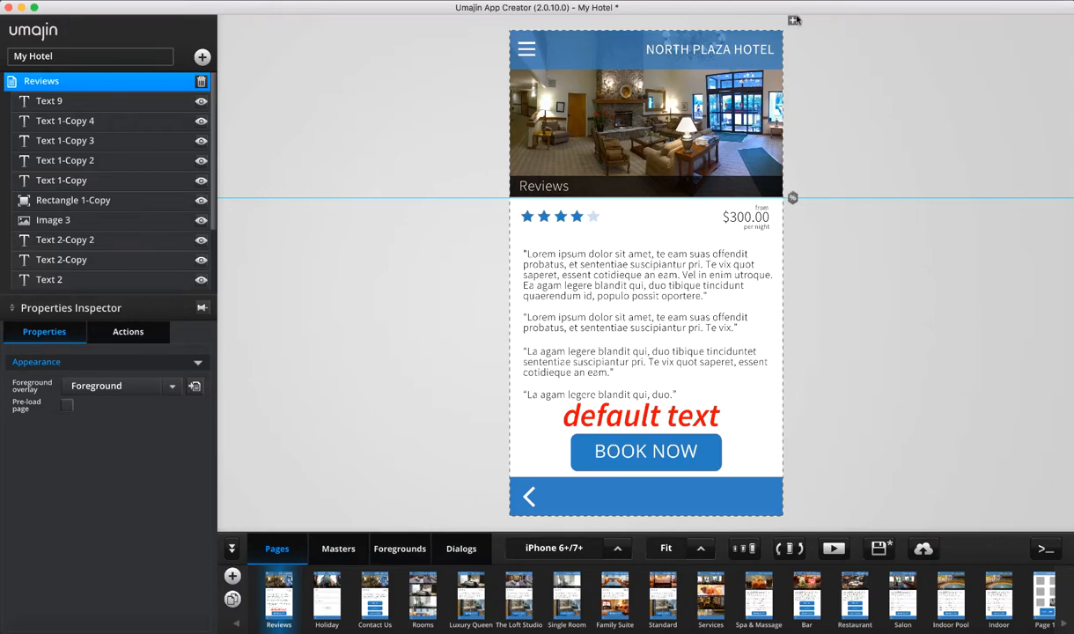
pyautogui.moveTo(794, 20); pyautogui.dragTo(522, 106)
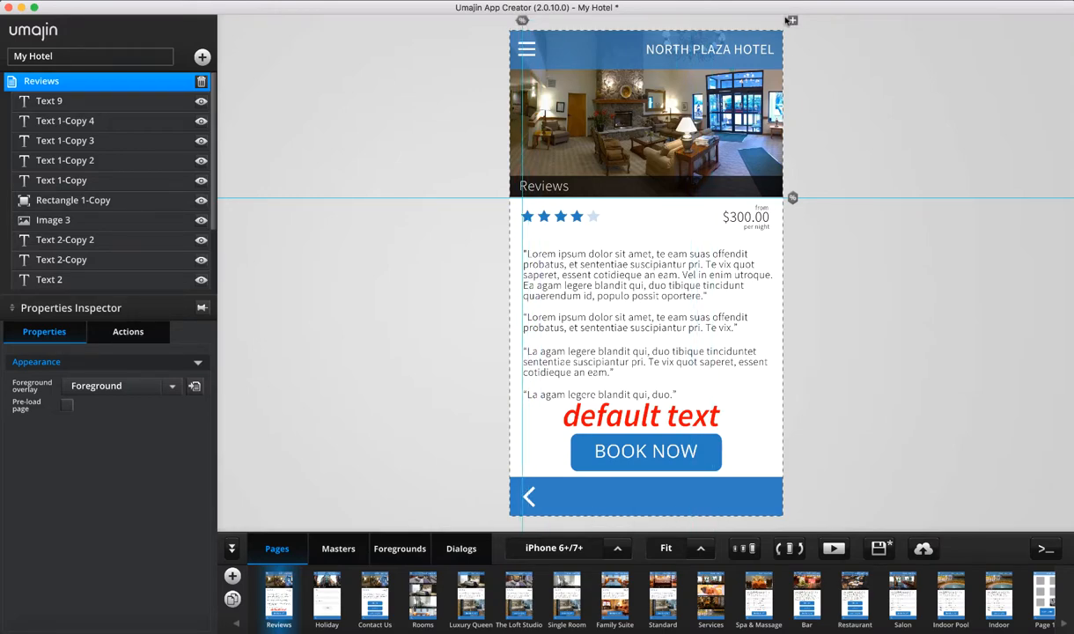
pyautogui.moveTo(793, 19); pyautogui.dragTo(794, 428)
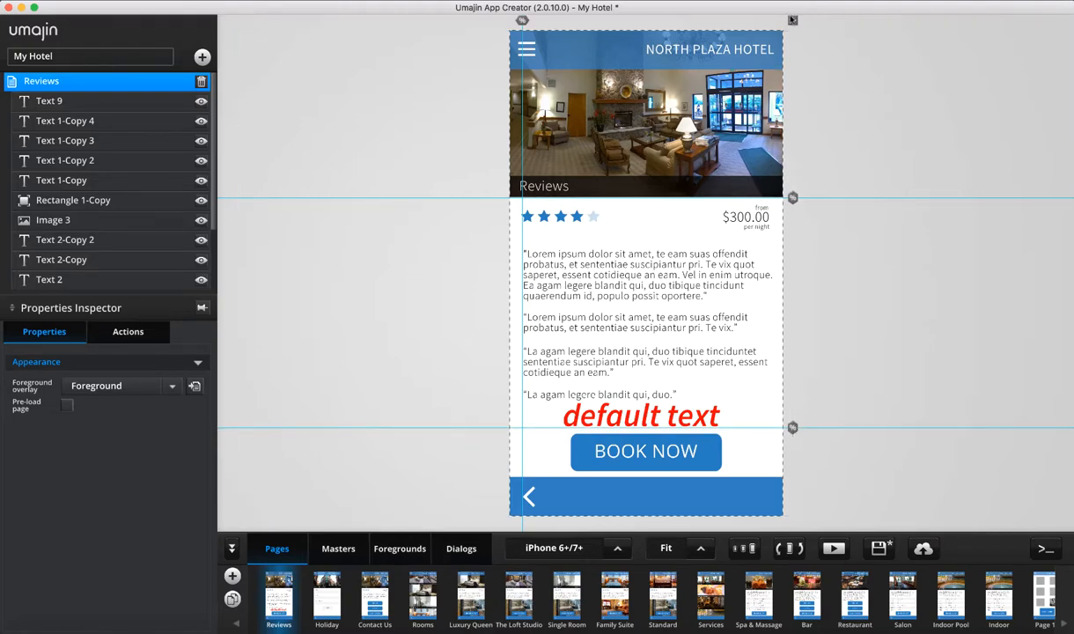
pyautogui.moveTo(792, 21); pyautogui.dragTo(723, 27)
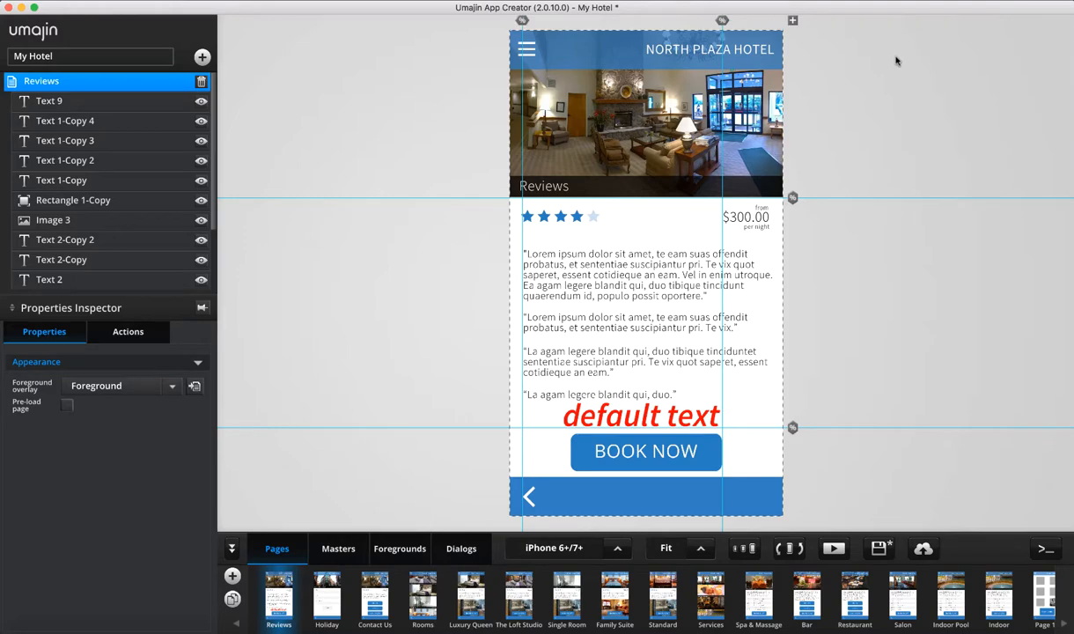